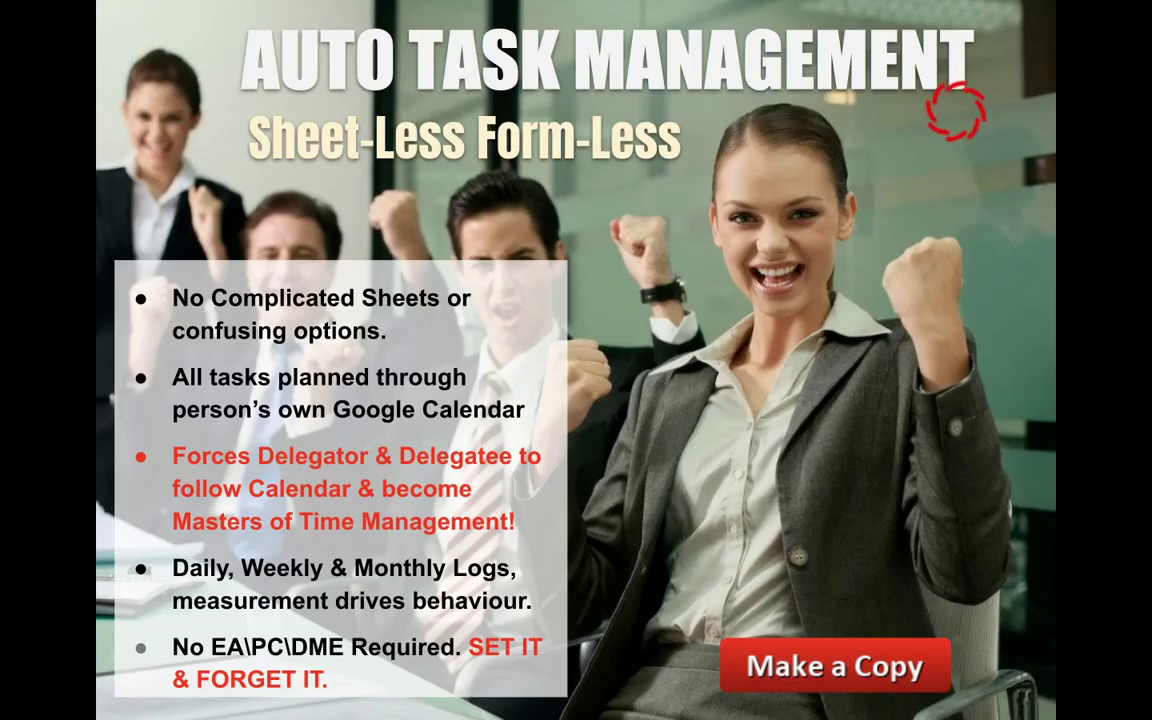
Leave Slides and switch to the Safari window with the CEOITBOX Calendar Task Management sheet
{"action": "mouse_move", "coordinate": [948, 5]}
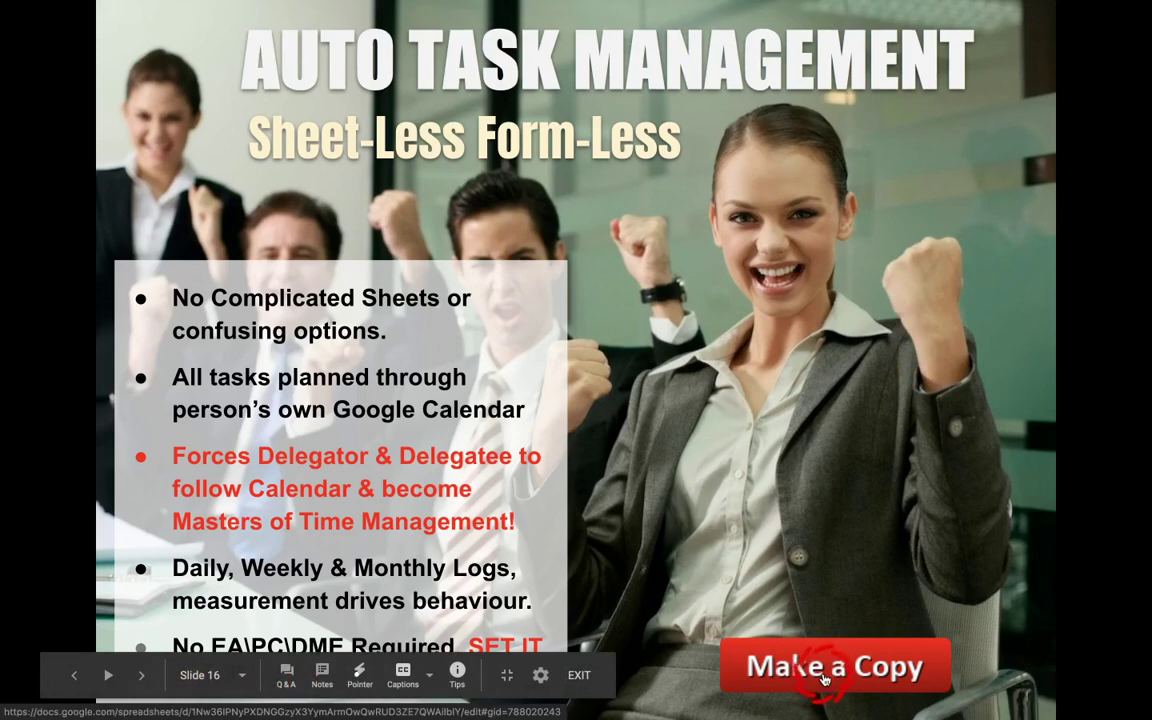
{"action": "key", "text": "ctrl+Up"}
{"action": "left_click", "coordinate": [838, 527]}
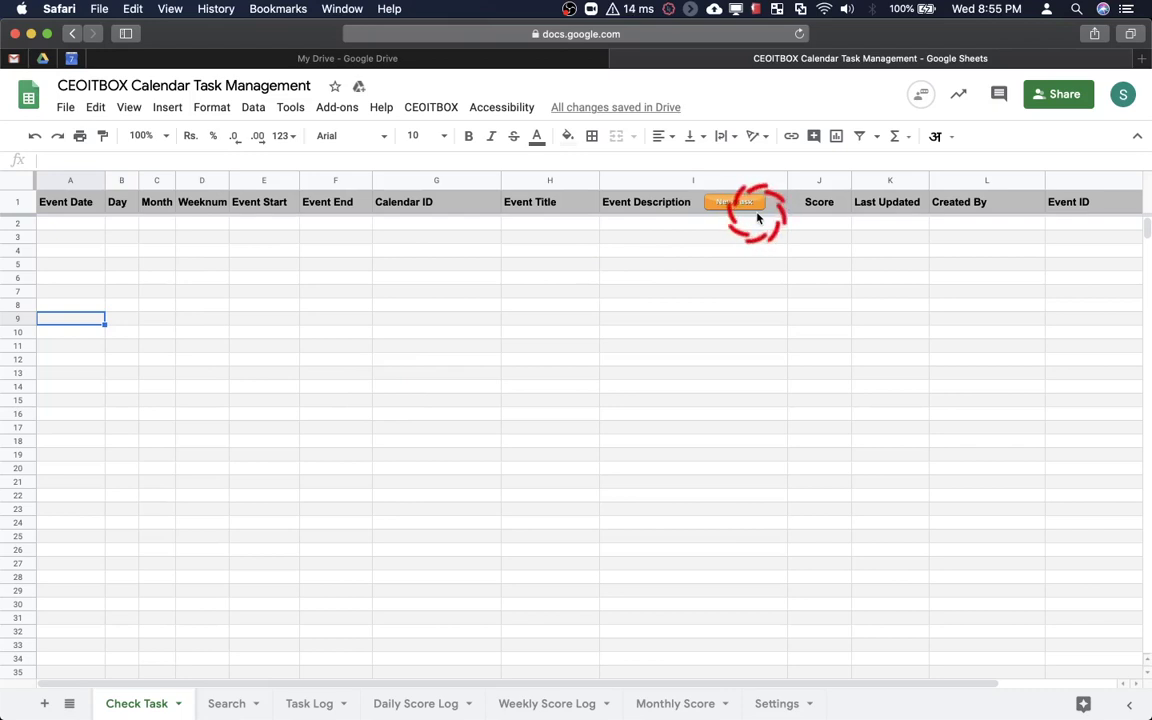
Tour the Search, Task Log, Daily/Weekly Score Log, Monthly Score and Settings sheets, selecting empty Calendar ID cell D2
{"action": "left_click", "coordinate": [225, 704]}
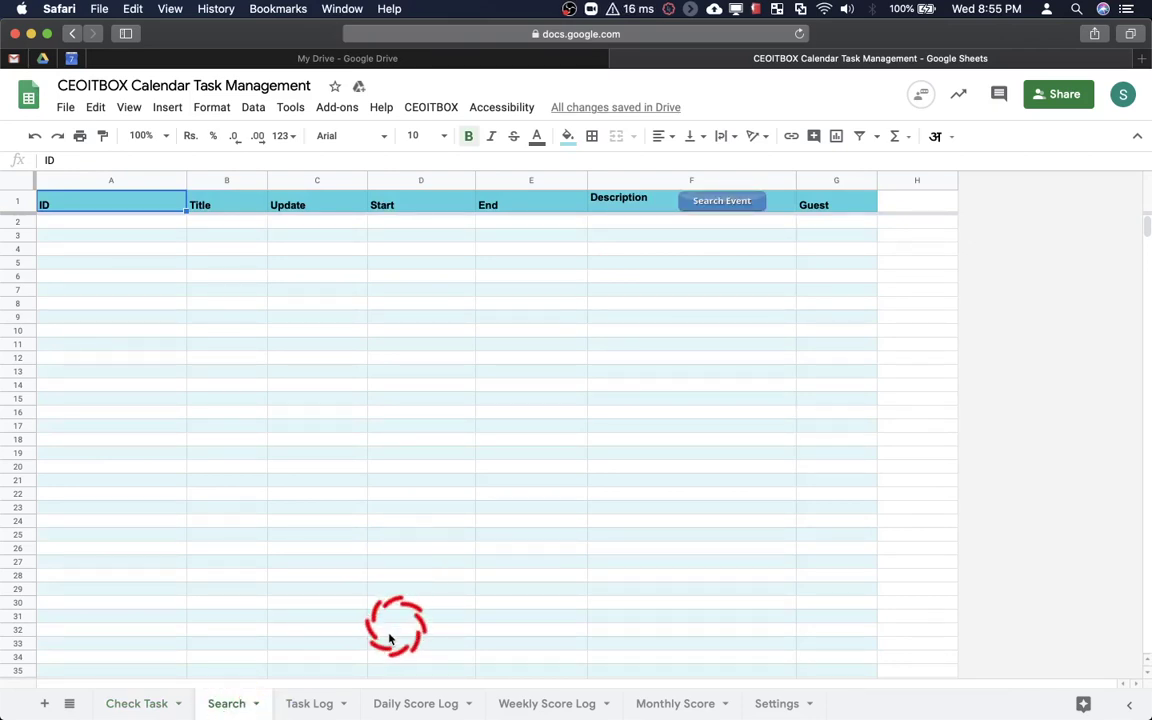
{"action": "left_click", "coordinate": [316, 703]}
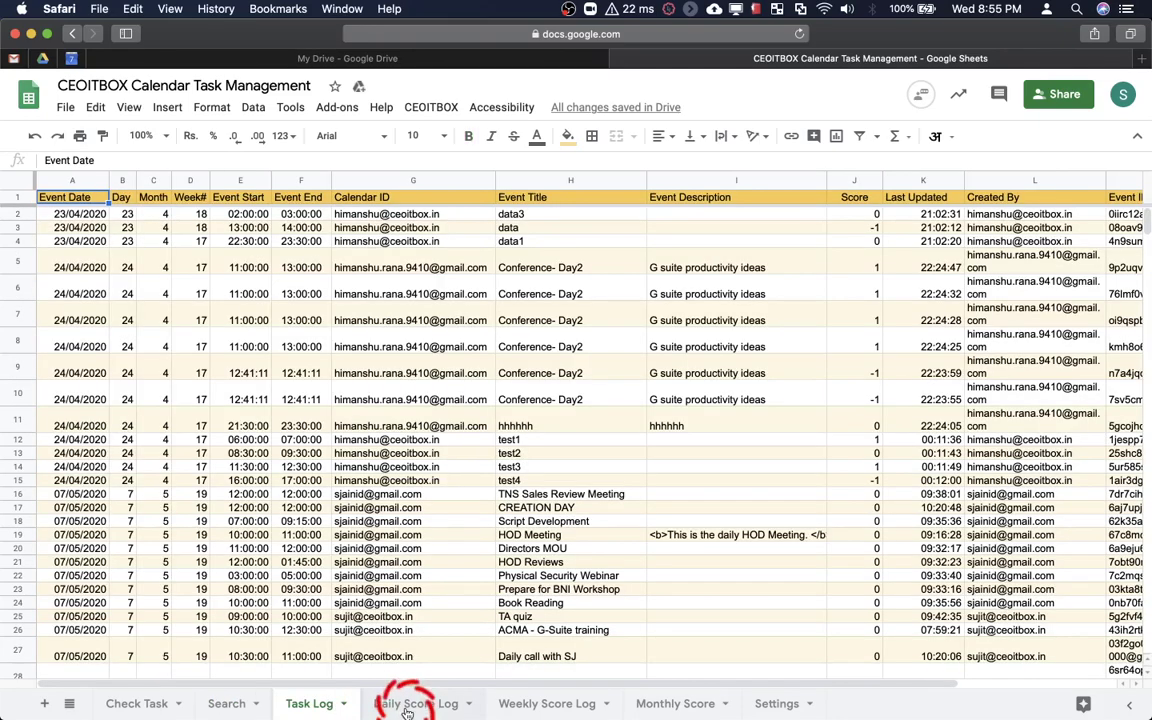
{"action": "left_click", "coordinate": [407, 705]}
{"action": "left_click", "coordinate": [517, 703]}
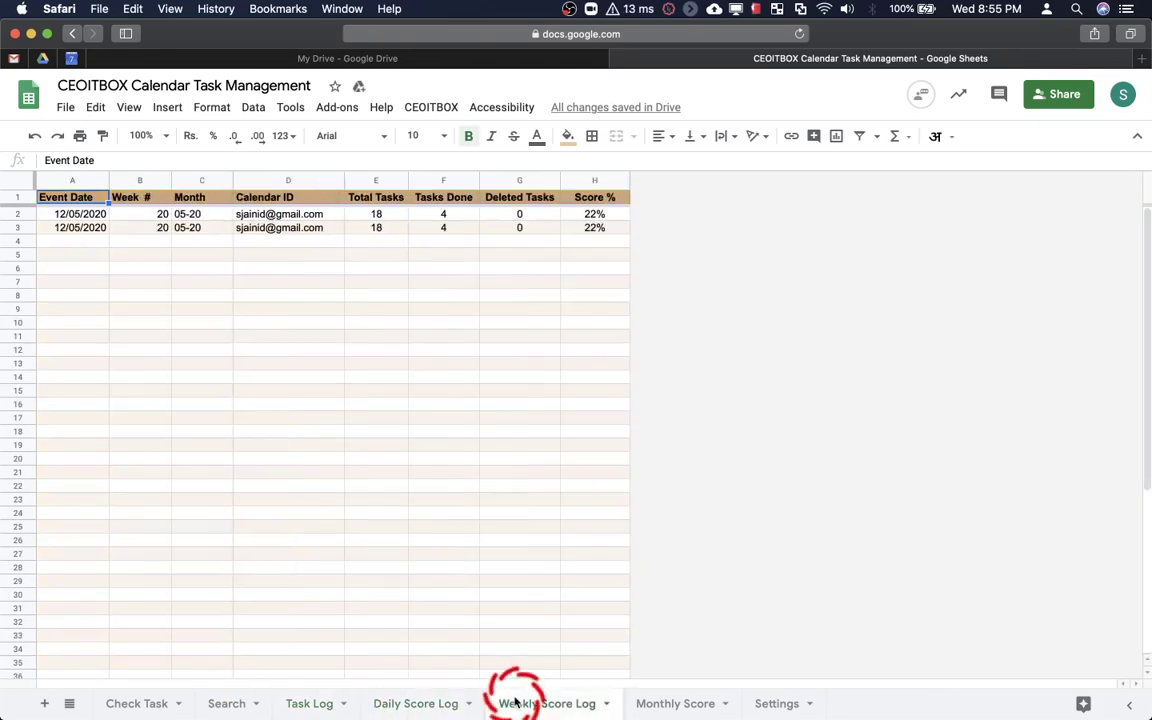
{"action": "left_click", "coordinate": [667, 704]}
{"action": "left_click", "coordinate": [762, 703]}
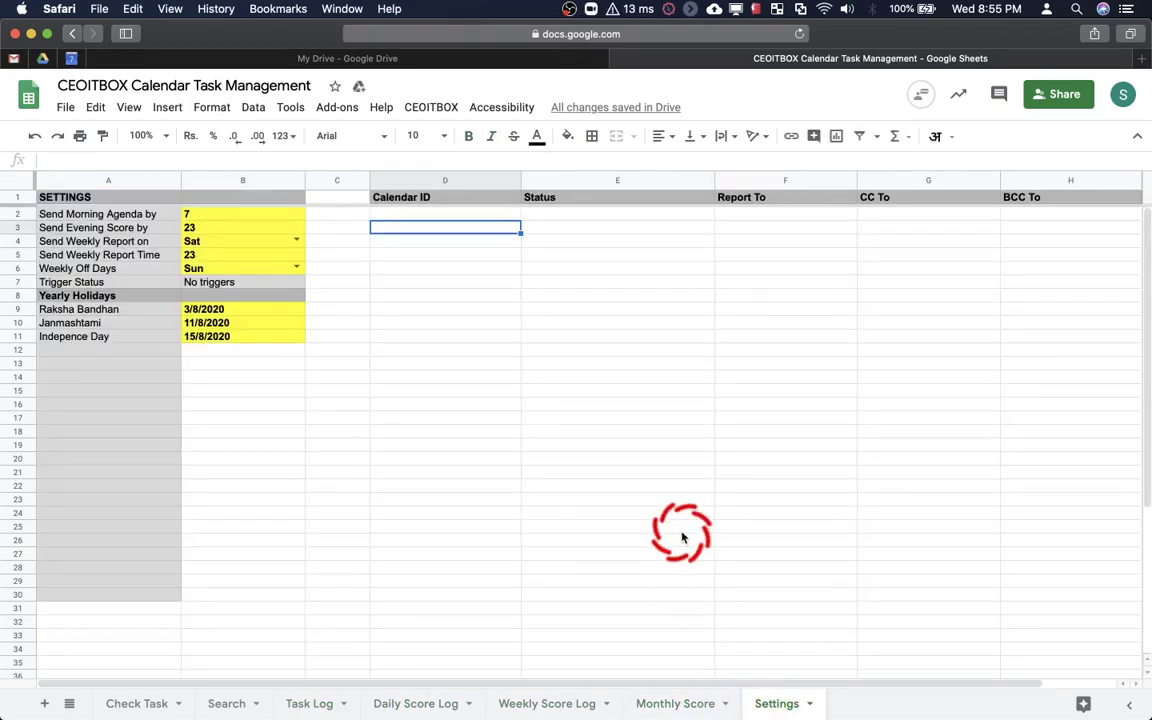
{"action": "left_click", "coordinate": [457, 216]}
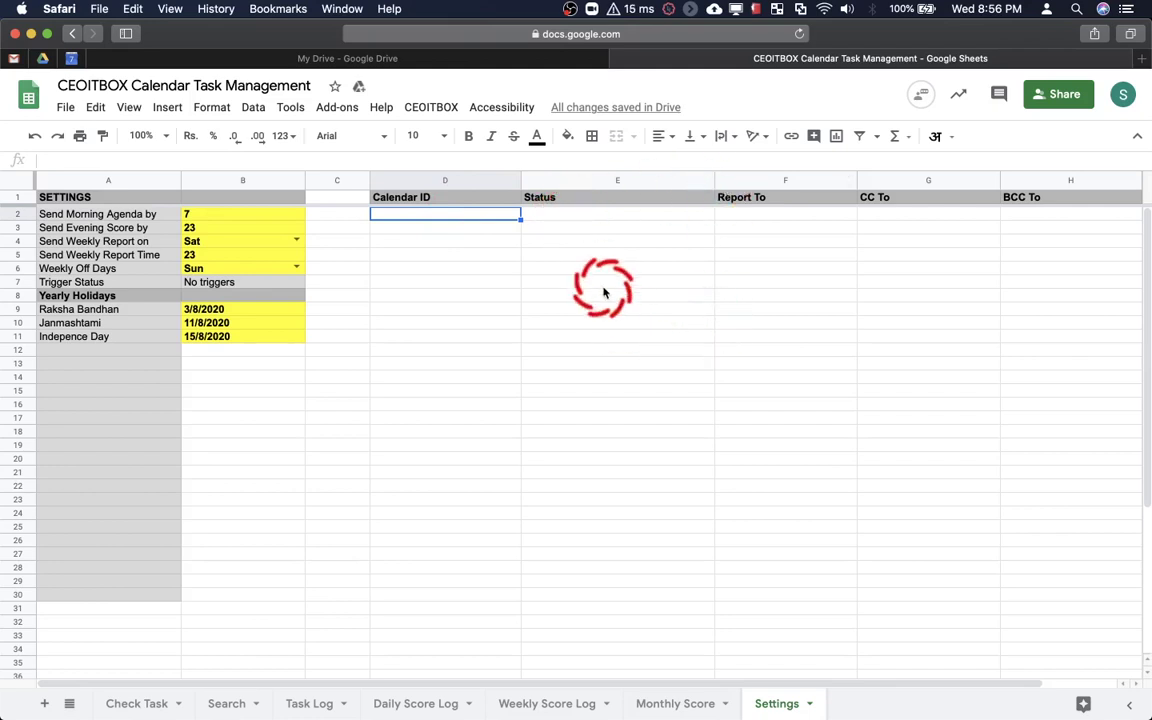
{"action": "key", "text": "super+Tab"}
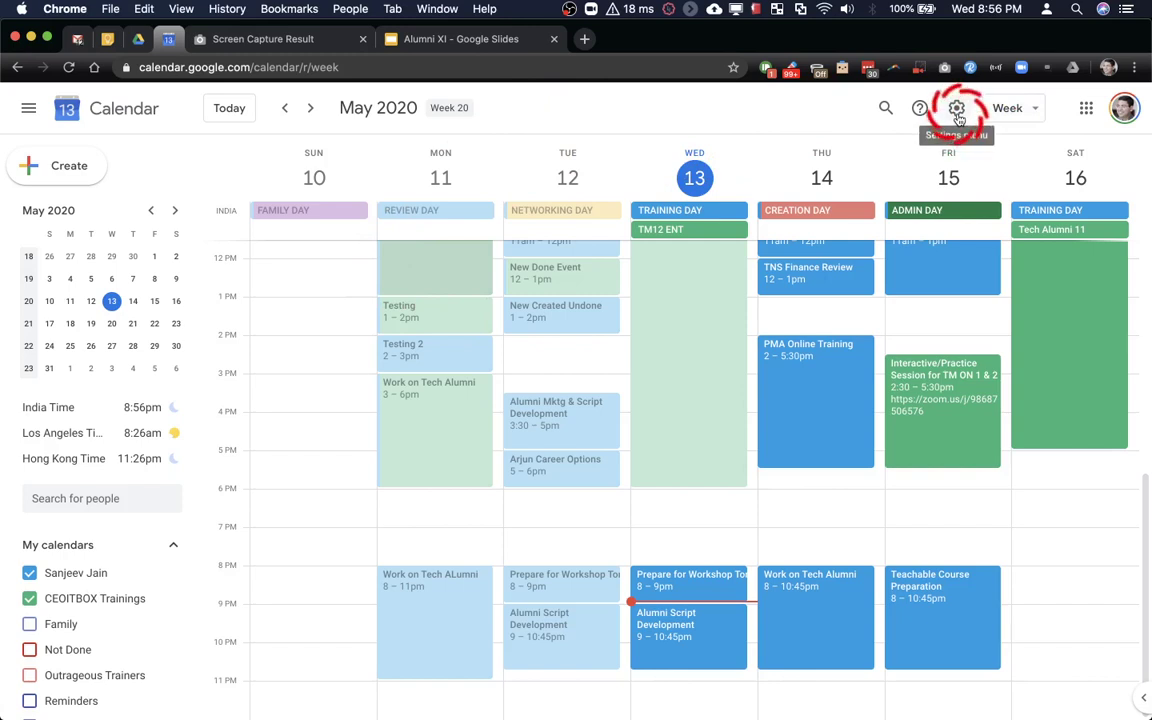
Open the personal calendar's Settings and sharing page and scroll to Share with specific people
{"action": "right_click", "coordinate": [958, 115]}
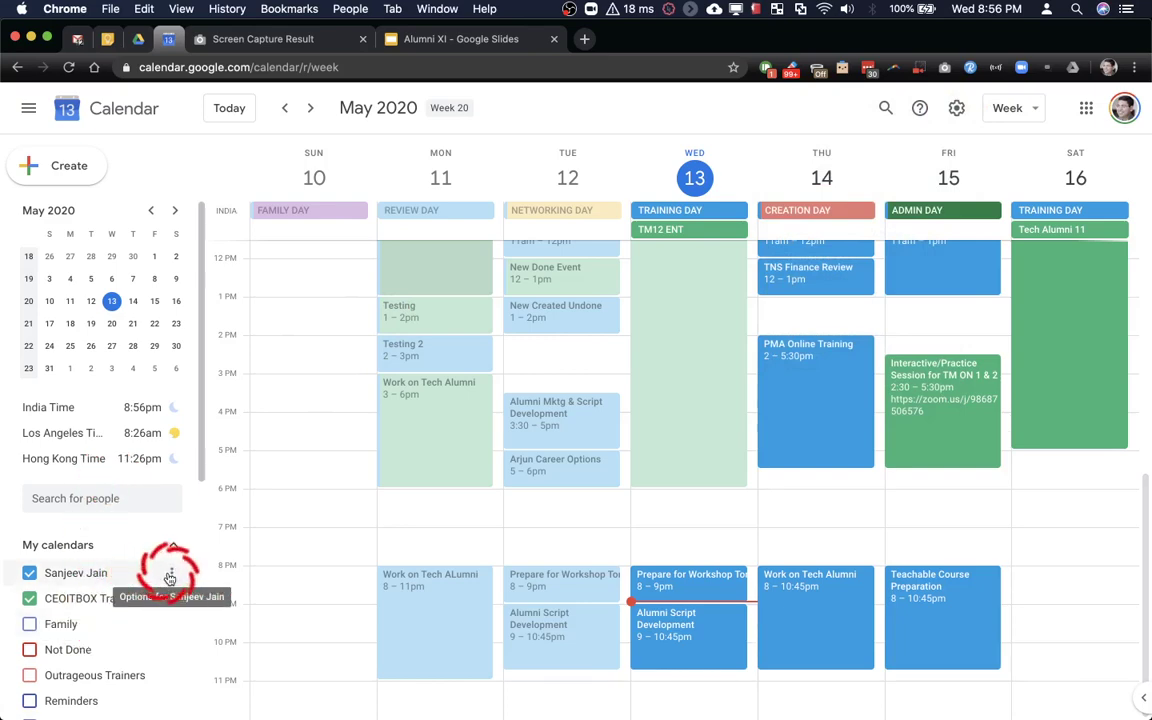
{"action": "left_click", "coordinate": [170, 576]}
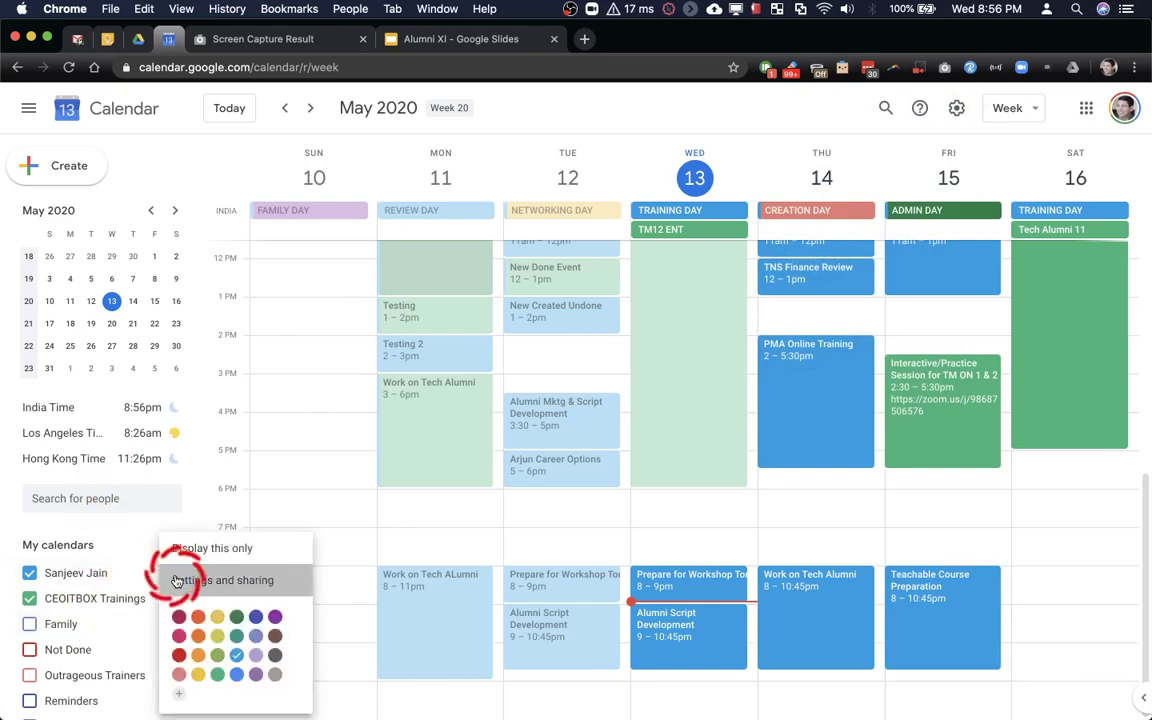
{"action": "left_click", "coordinate": [172, 580]}
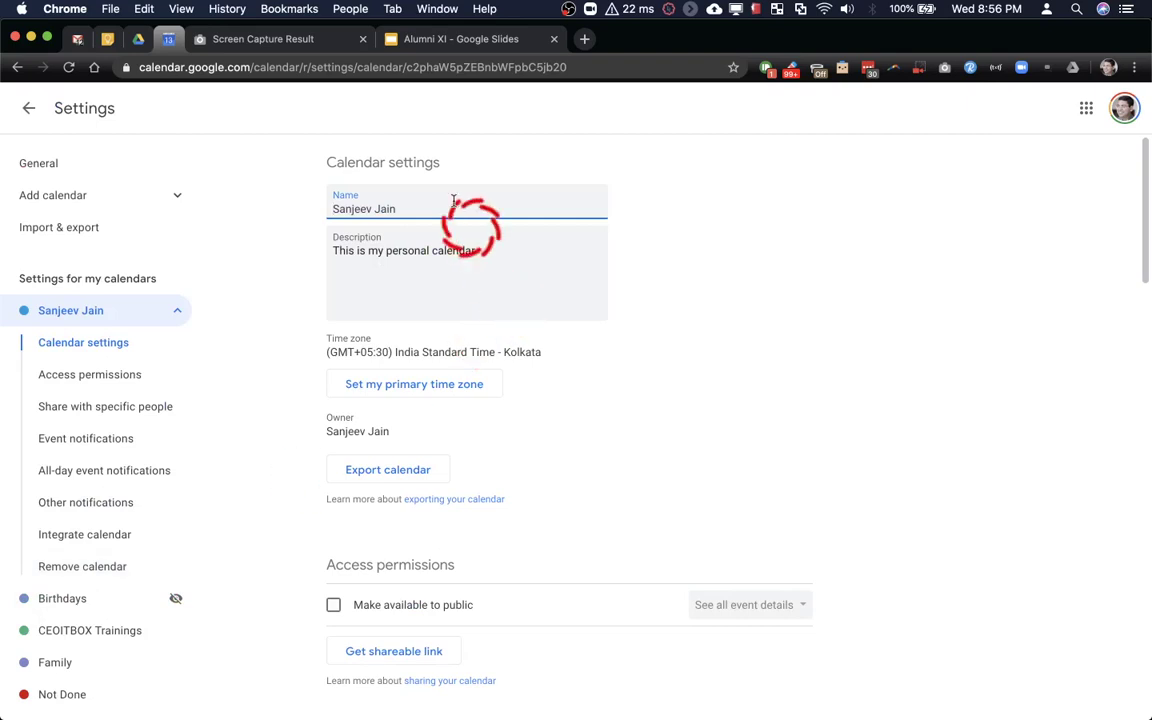
{"action": "scroll", "coordinate": [437, 200], "scroll_direction": "down", "scroll_amount": 8}
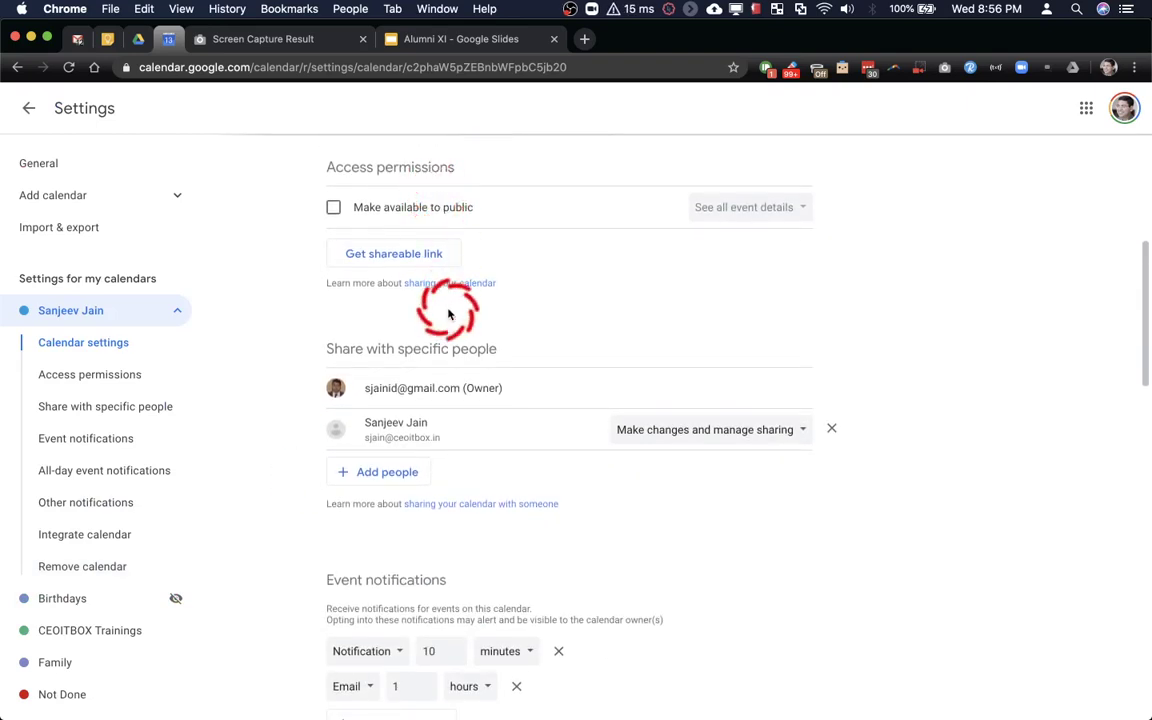
{"action": "scroll", "coordinate": [448, 313], "scroll_direction": "down", "scroll_amount": 1}
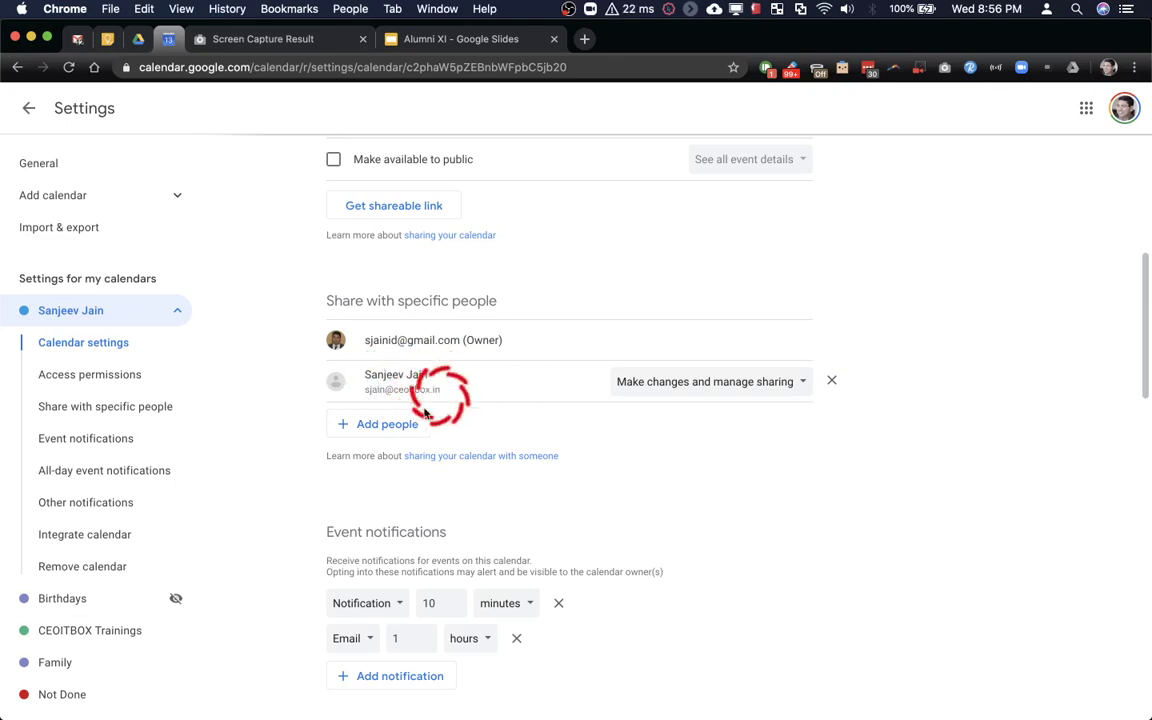
Share the personal calendar with the work account, granting 'Make changes and manage sharing', and send
{"action": "left_click", "coordinate": [386, 426]}
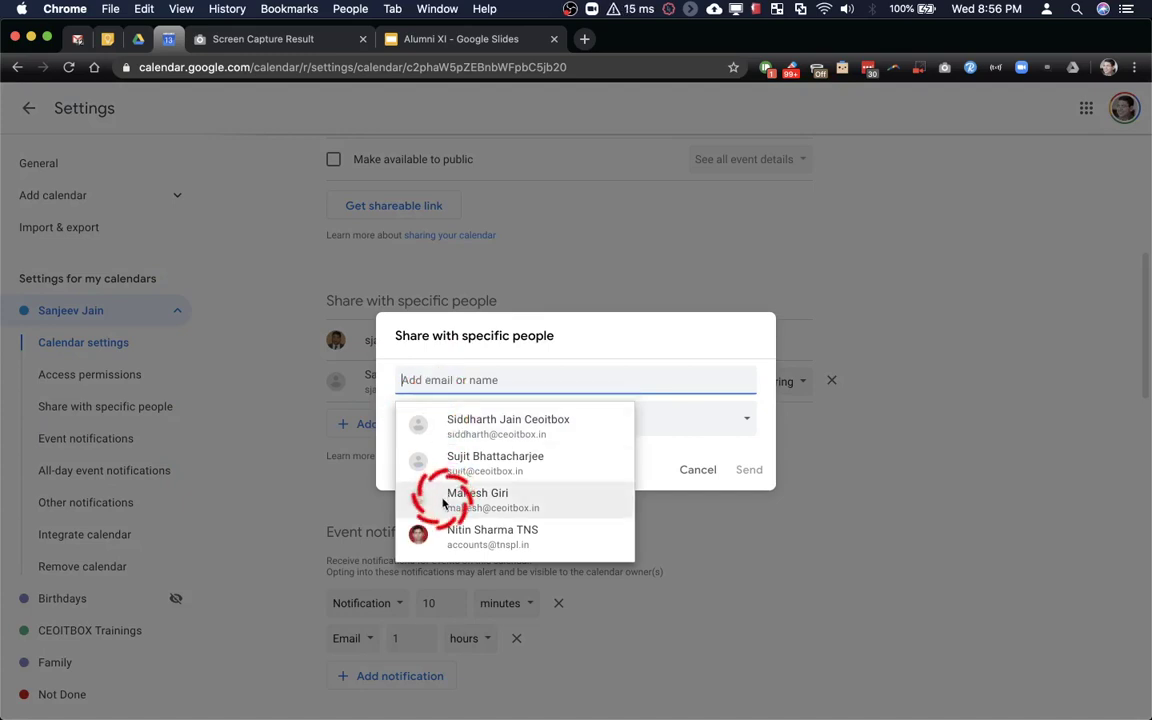
{"action": "left_click", "coordinate": [450, 535]}
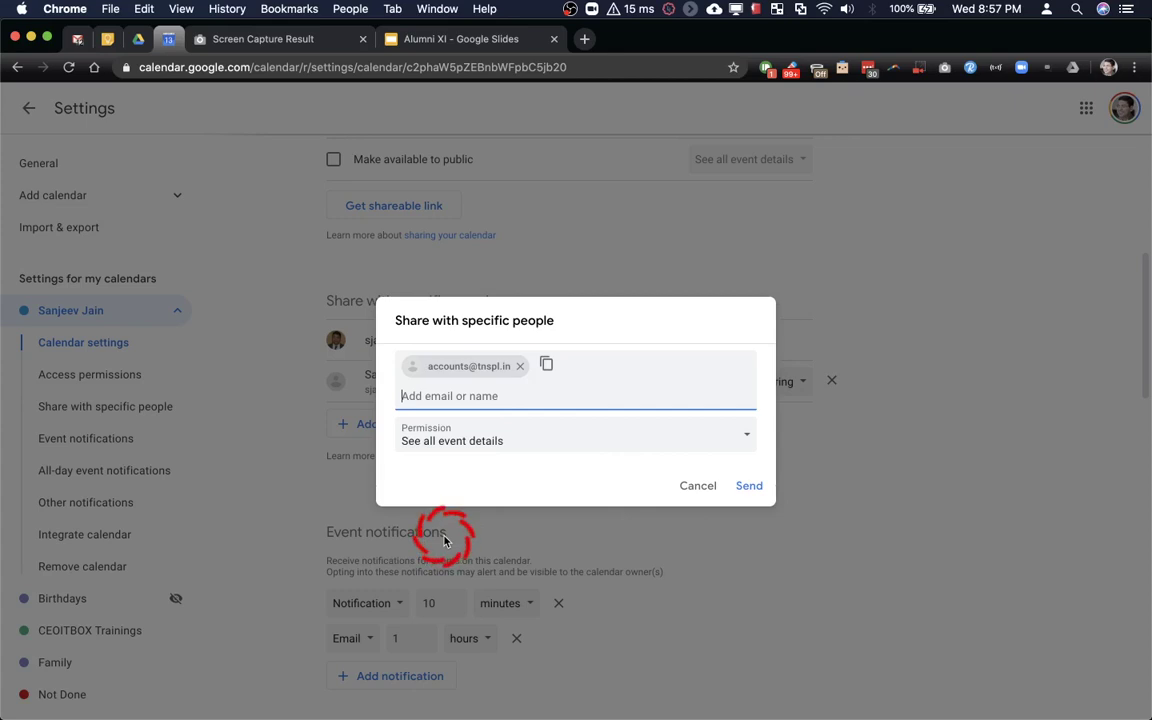
{"action": "left_click", "coordinate": [523, 445]}
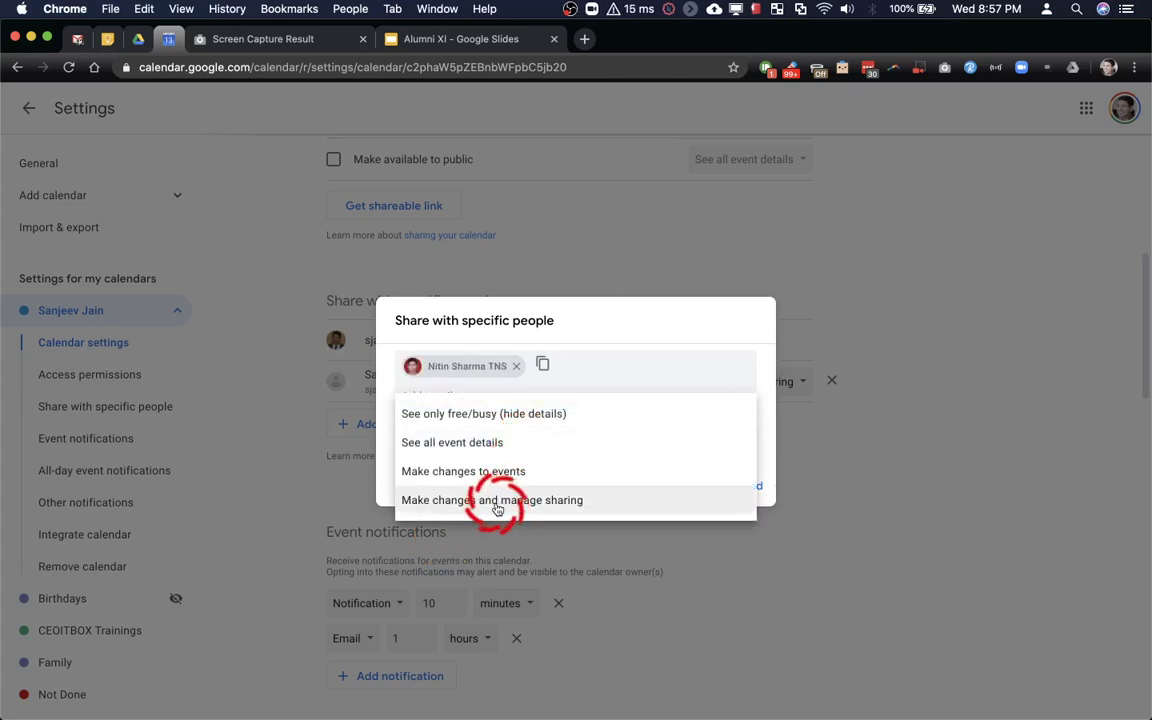
{"action": "left_click", "coordinate": [557, 502]}
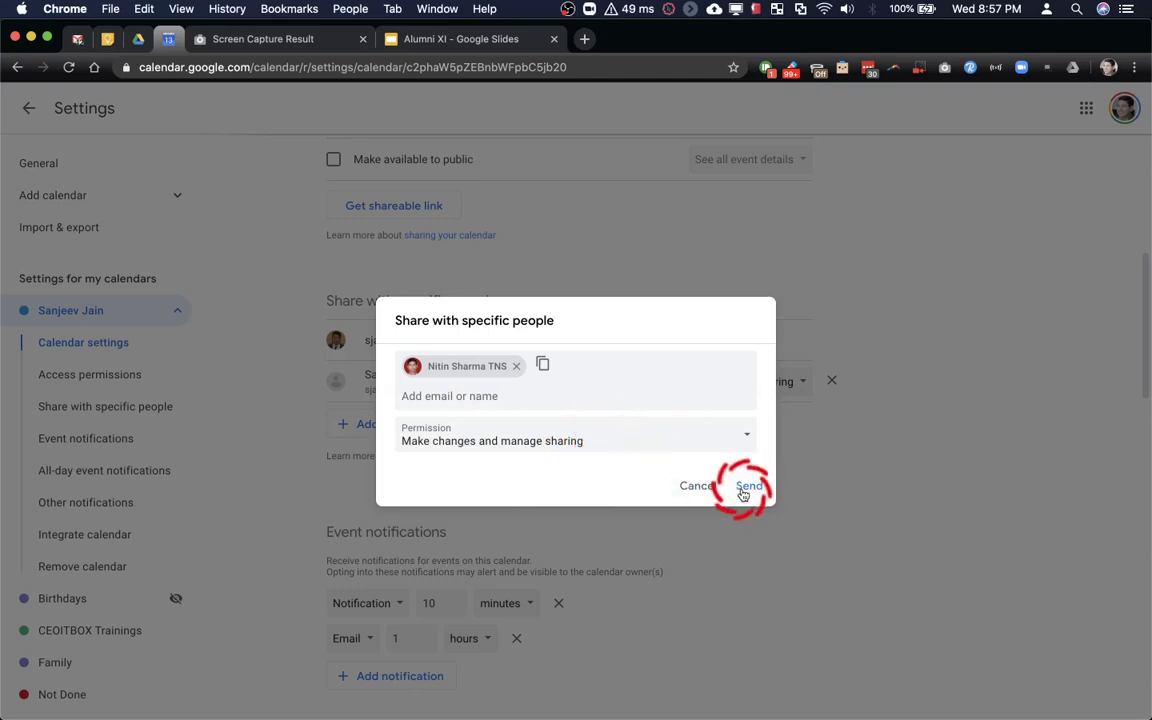
{"action": "left_click", "coordinate": [515, 368]}
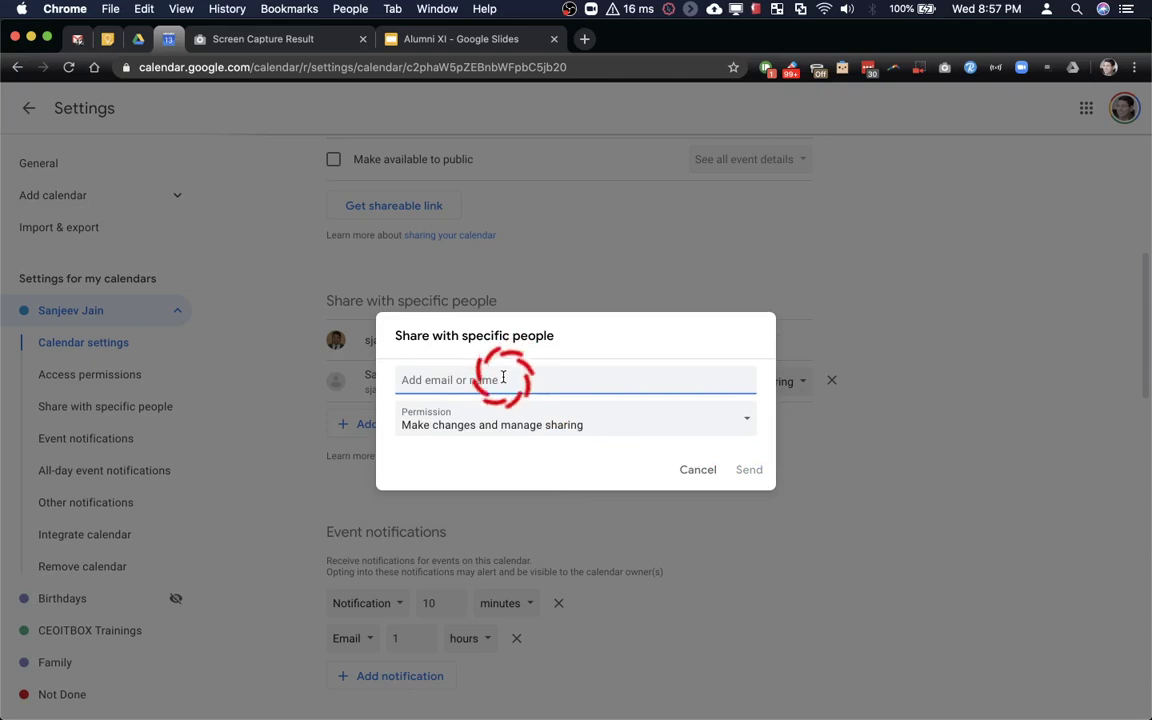
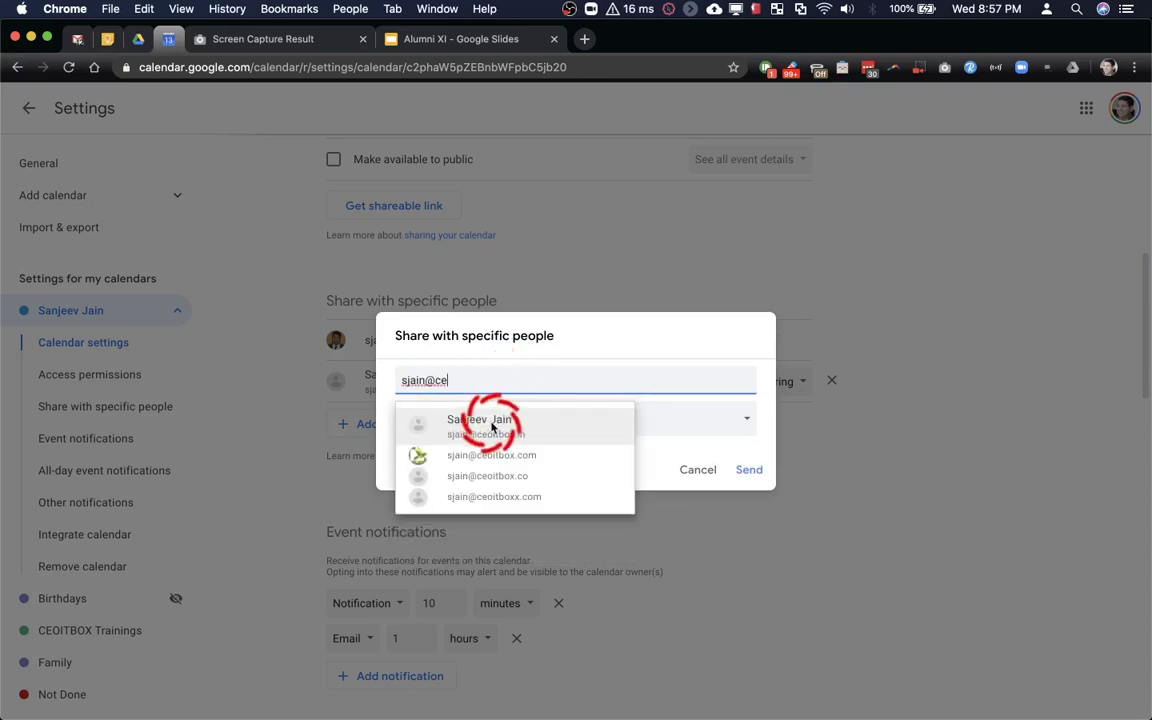
{"action": "left_click", "coordinate": [478, 425]}
{"action": "left_click", "coordinate": [750, 487]}
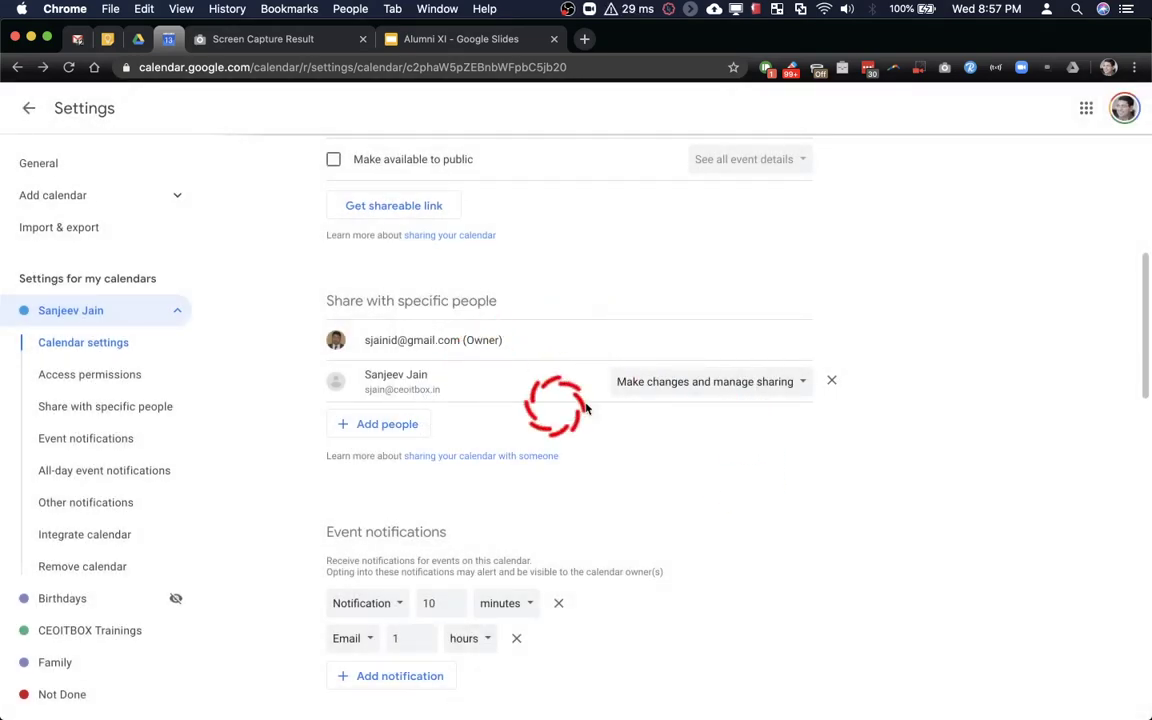
Scroll to Integrate calendar and select the personal calendar's Calendar ID text
{"action": "scroll", "coordinate": [628, 352], "scroll_direction": "down", "scroll_amount": 10}
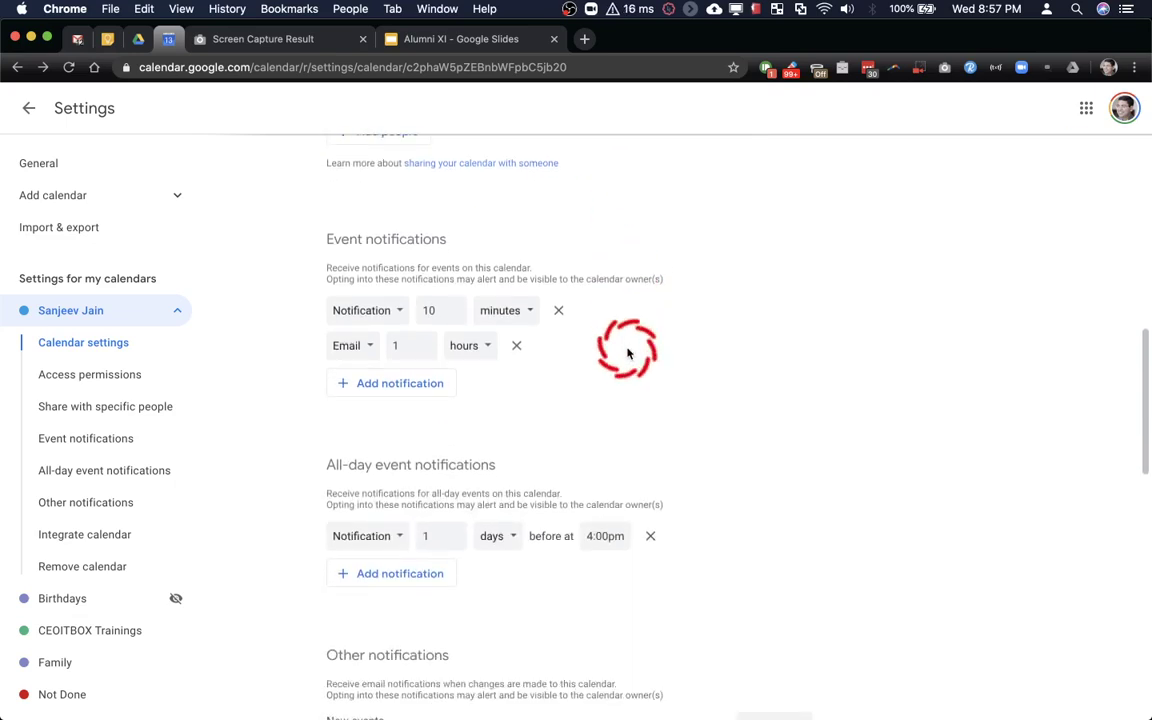
{"action": "scroll", "coordinate": [628, 352], "scroll_direction": "down", "scroll_amount": 6}
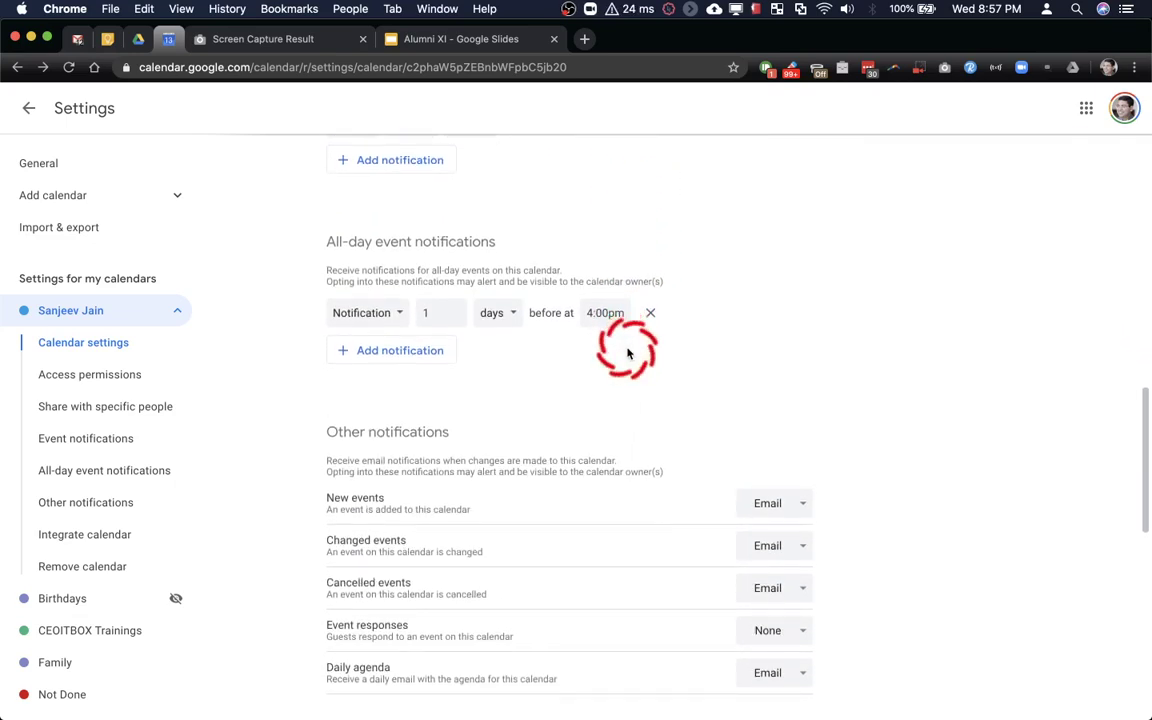
{"action": "scroll", "coordinate": [557, 312], "scroll_direction": "down", "scroll_amount": 3}
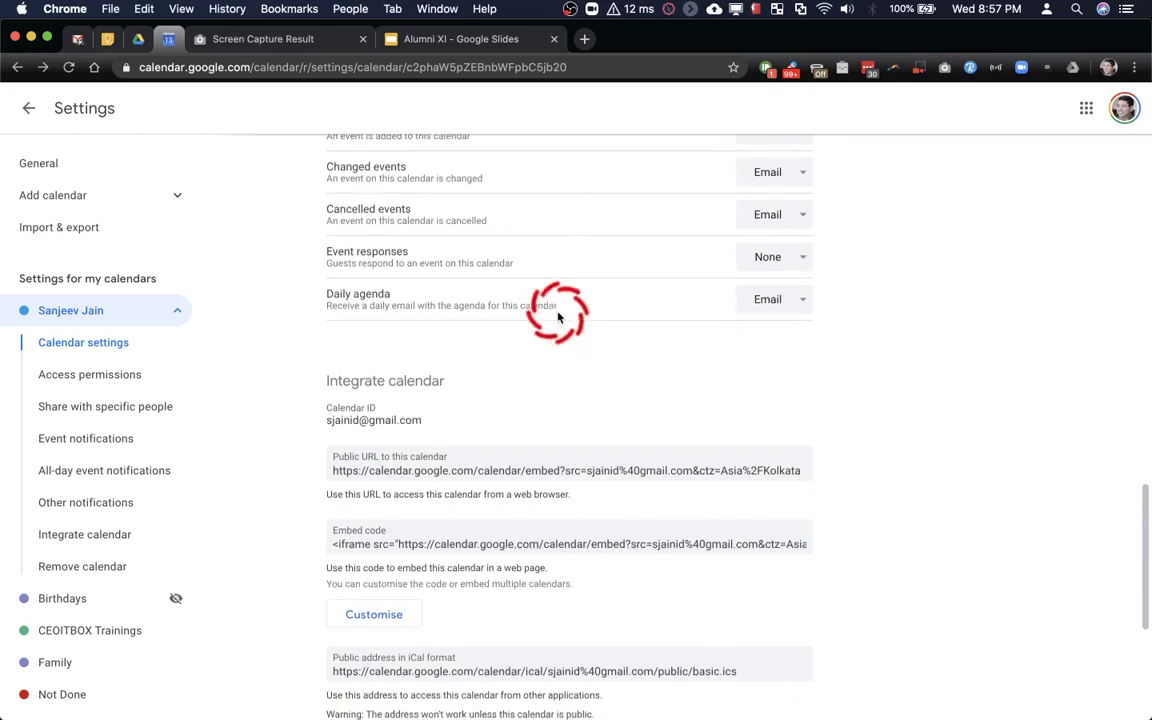
{"action": "left_click_drag", "start_coordinate": [327, 395], "coordinate": [433, 405]}
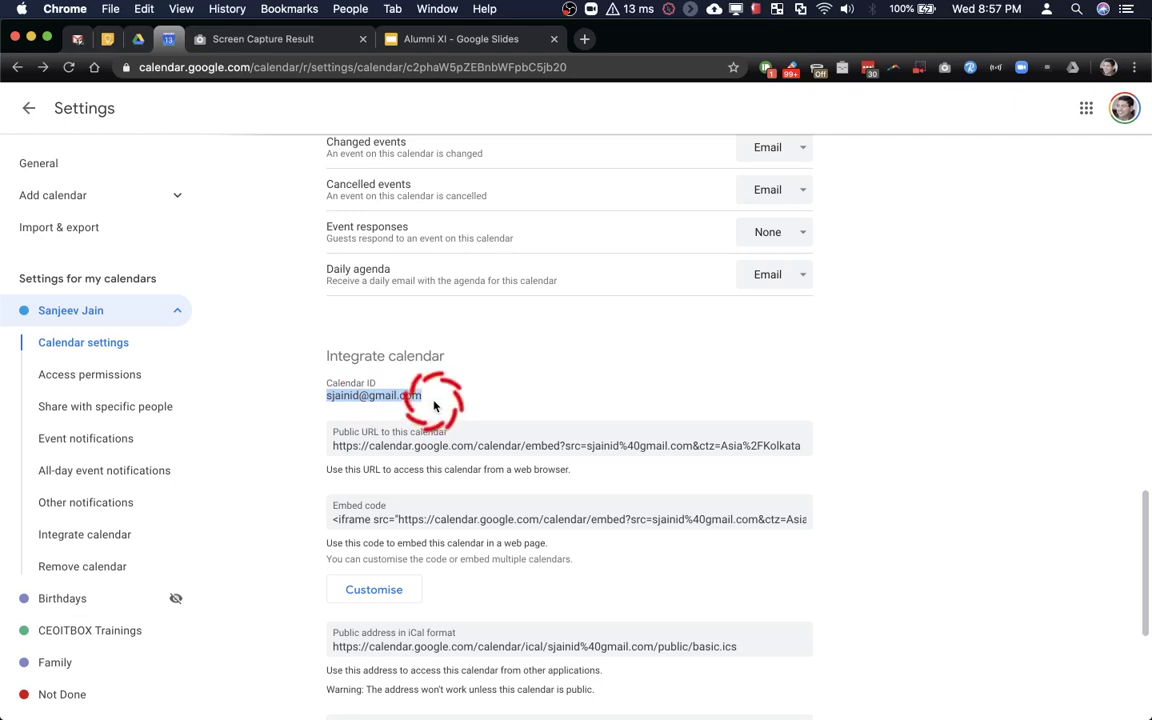
Open the CEOITBOX Trainings calendar settings and scroll to its Integrate calendar Calendar ID
{"action": "left_click", "coordinate": [93, 632]}
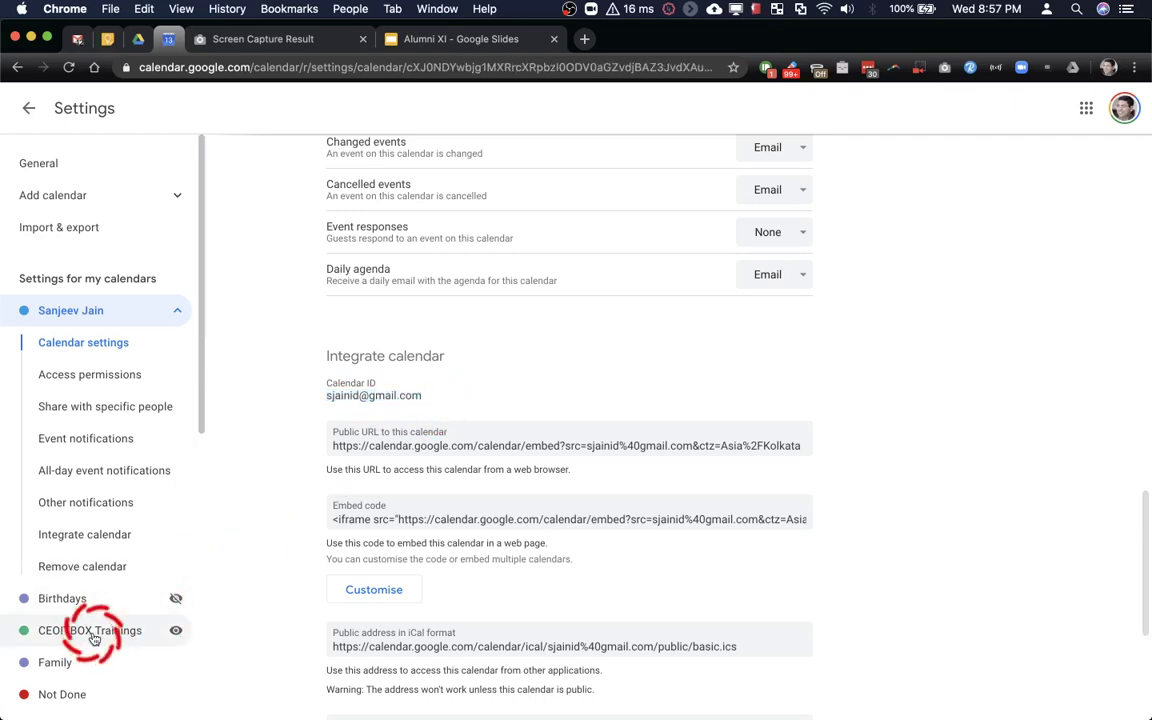
{"action": "scroll", "coordinate": [561, 415], "scroll_direction": "down", "scroll_amount": 2}
{"action": "scroll", "coordinate": [561, 418], "scroll_direction": "down", "scroll_amount": 8}
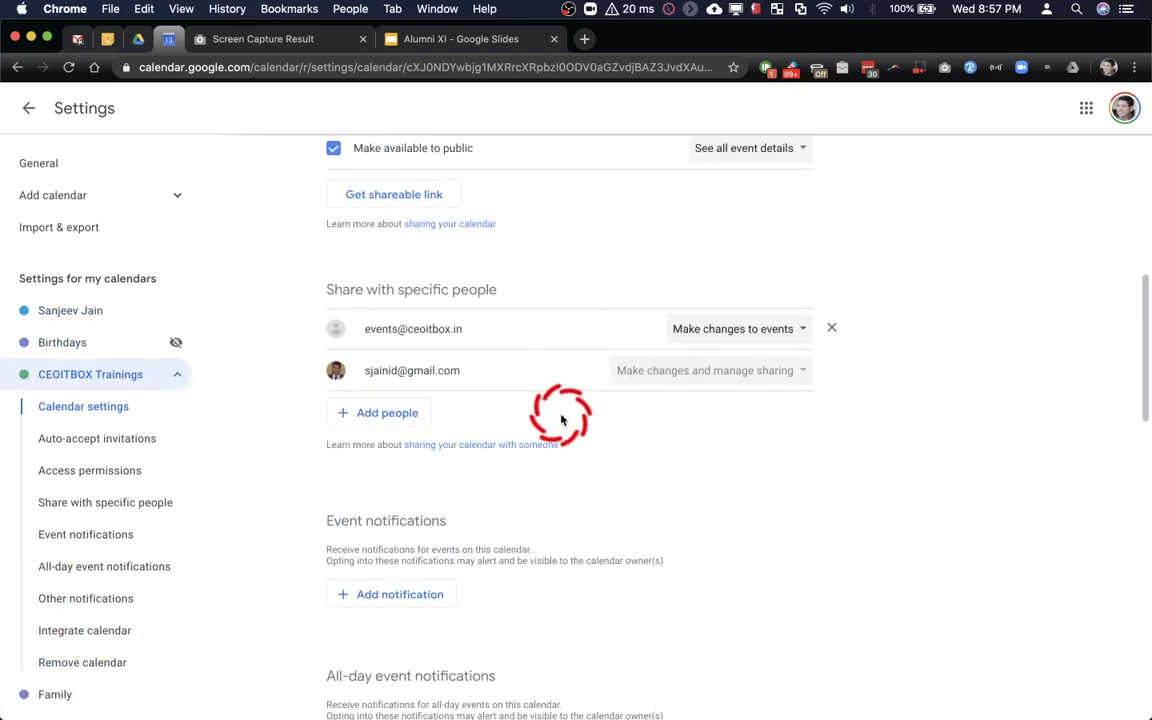
{"action": "scroll", "coordinate": [561, 415], "scroll_direction": "down", "scroll_amount": 5}
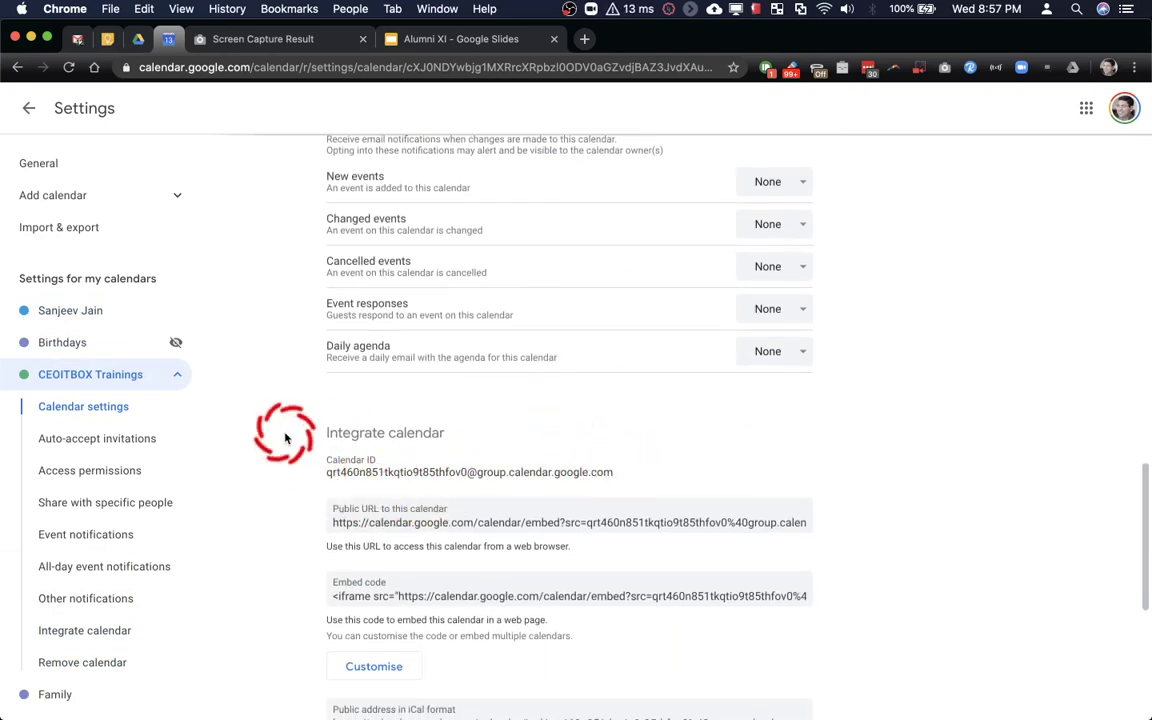
{"action": "scroll", "coordinate": [101, 390], "scroll_direction": "down", "scroll_amount": 5}
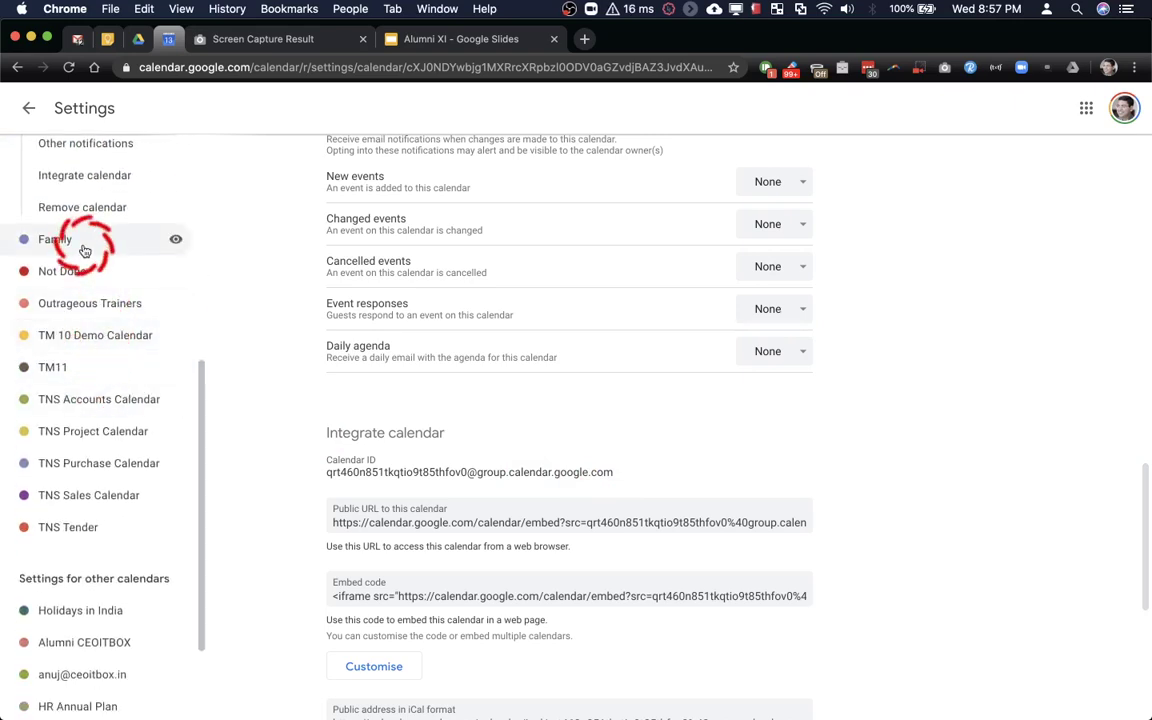
Open the TM 10 Demo Calendar settings and find the Share with specific people section
{"action": "left_click", "coordinate": [72, 331]}
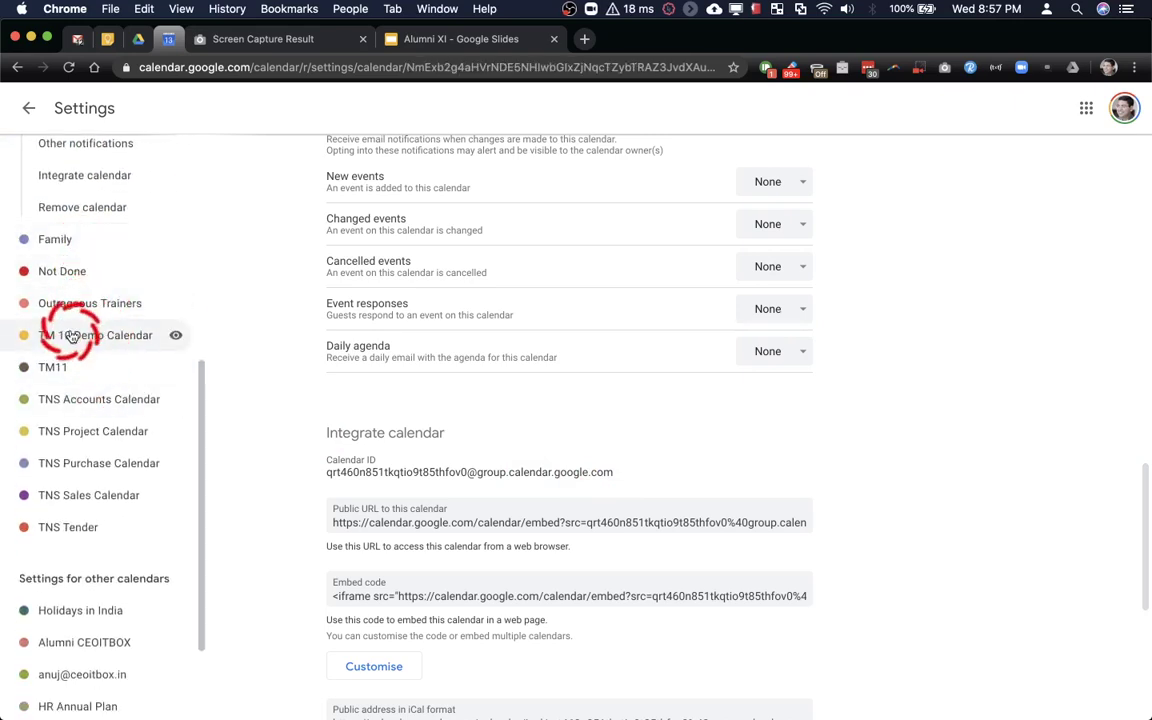
{"action": "scroll", "coordinate": [430, 430], "scroll_direction": "down", "scroll_amount": 3}
{"action": "scroll", "coordinate": [448, 452], "scroll_direction": "down", "scroll_amount": 15}
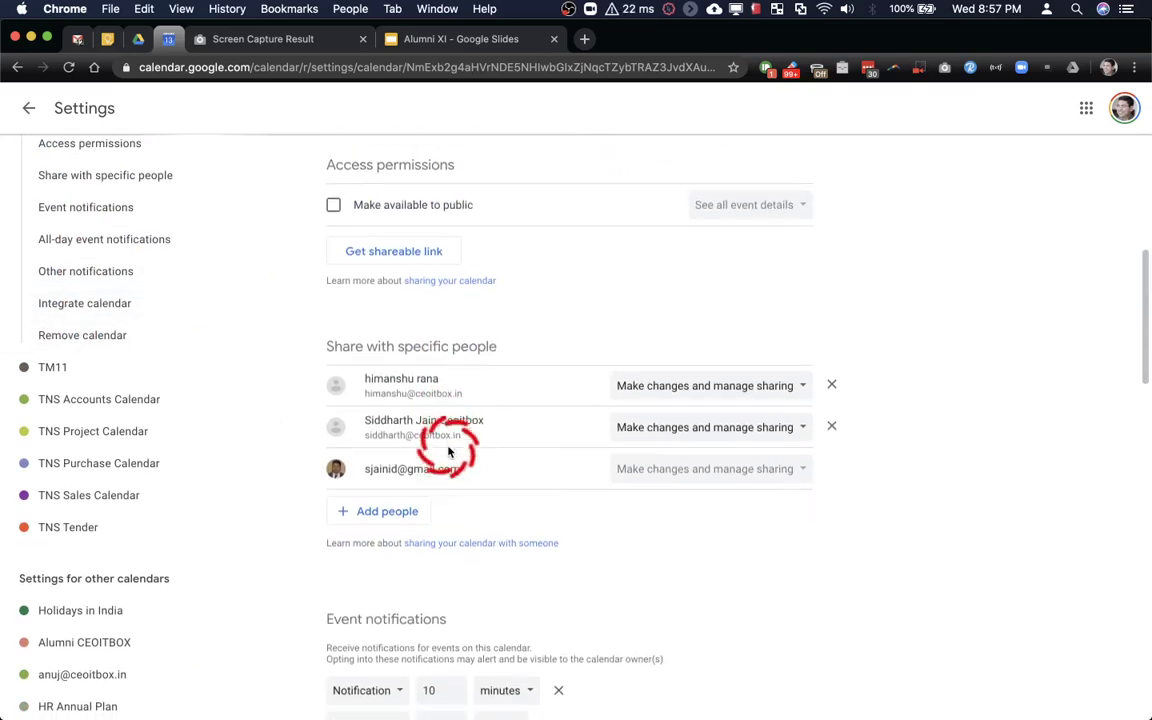
{"action": "scroll", "coordinate": [450, 452], "scroll_direction": "down", "scroll_amount": 8}
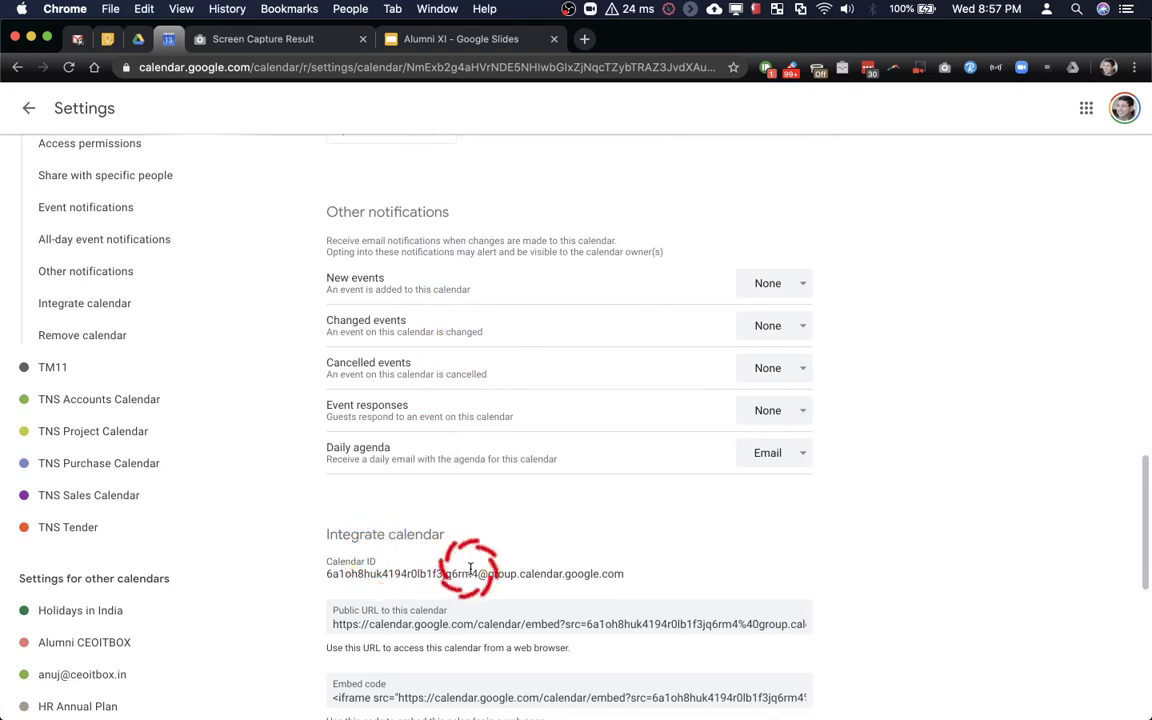
{"action": "scroll", "coordinate": [470, 568], "scroll_direction": "up", "scroll_amount": 10}
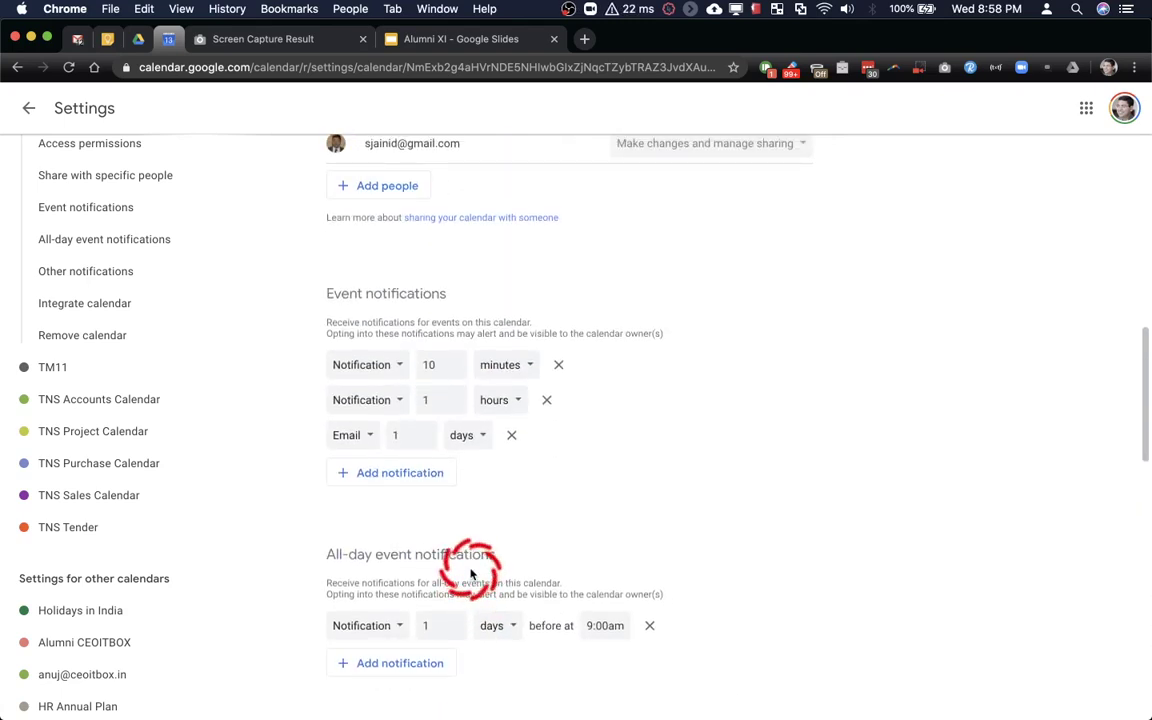
{"action": "scroll", "coordinate": [470, 568], "scroll_direction": "up", "scroll_amount": 5}
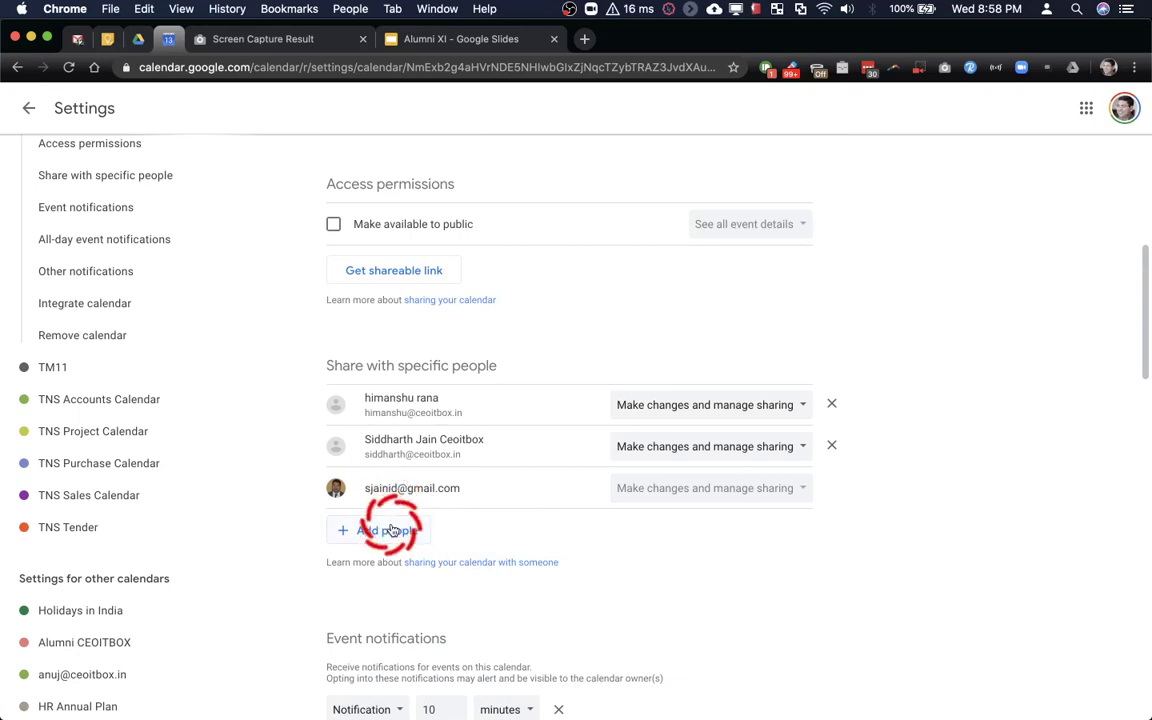
Share that calendar with the colleague, granting 'Make changes and manage sharing', and send
{"action": "left_click", "coordinate": [390, 530]}
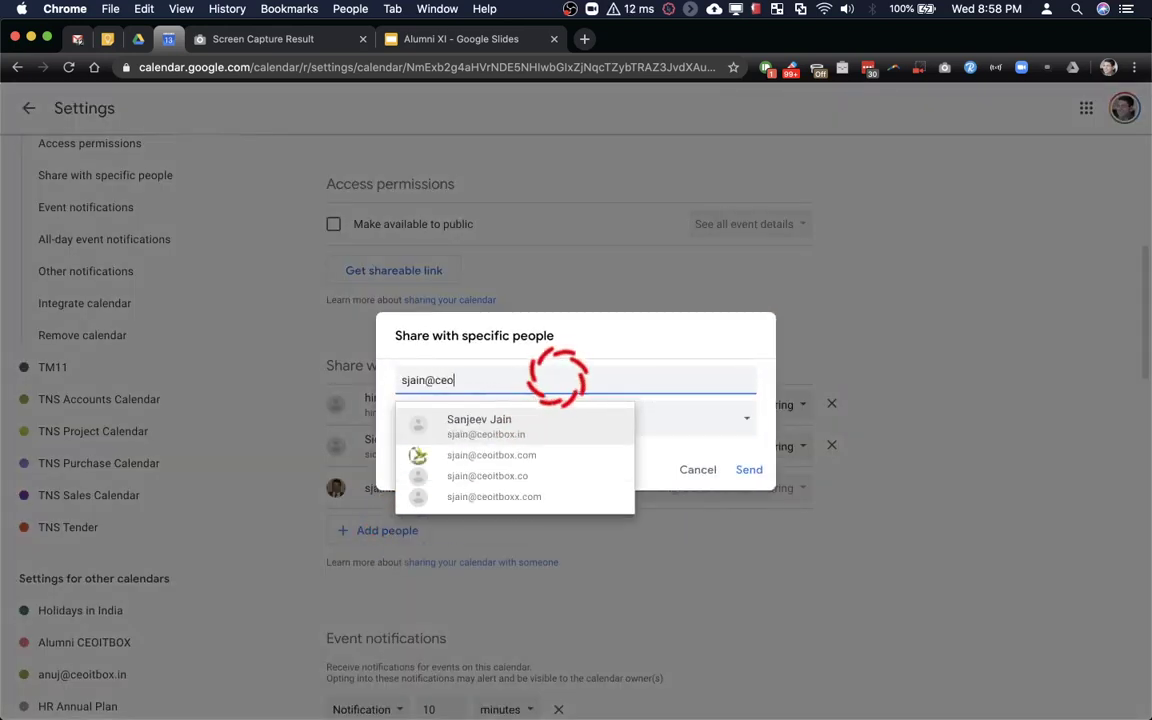
{"action": "left_click", "coordinate": [548, 428]}
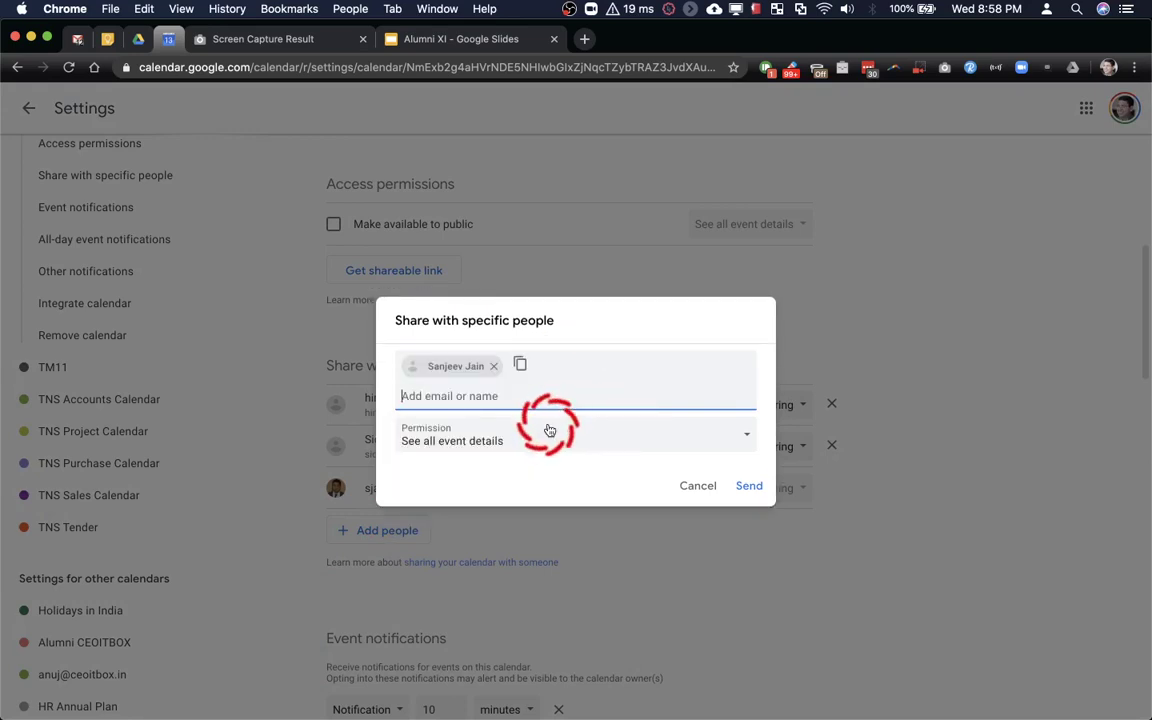
{"action": "left_click", "coordinate": [687, 445]}
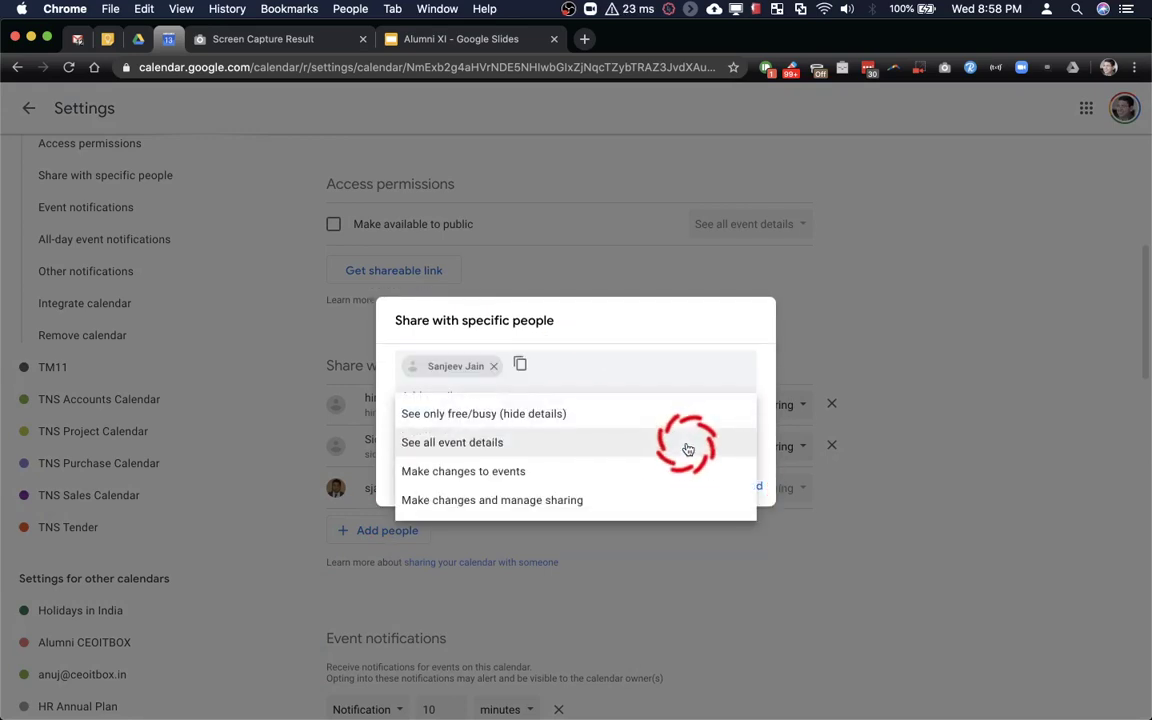
{"action": "left_click", "coordinate": [663, 495]}
{"action": "left_click", "coordinate": [742, 488]}
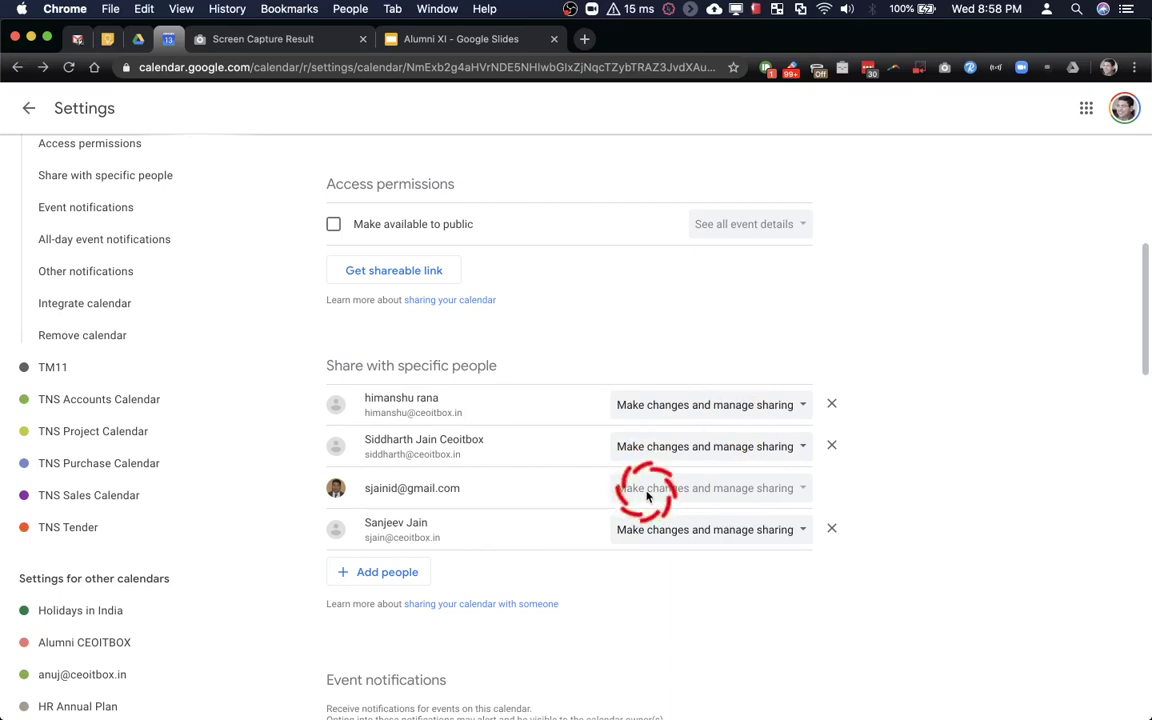
{"action": "key", "text": "ctrl+Up"}
{"action": "left_click", "coordinate": [628, 297]}
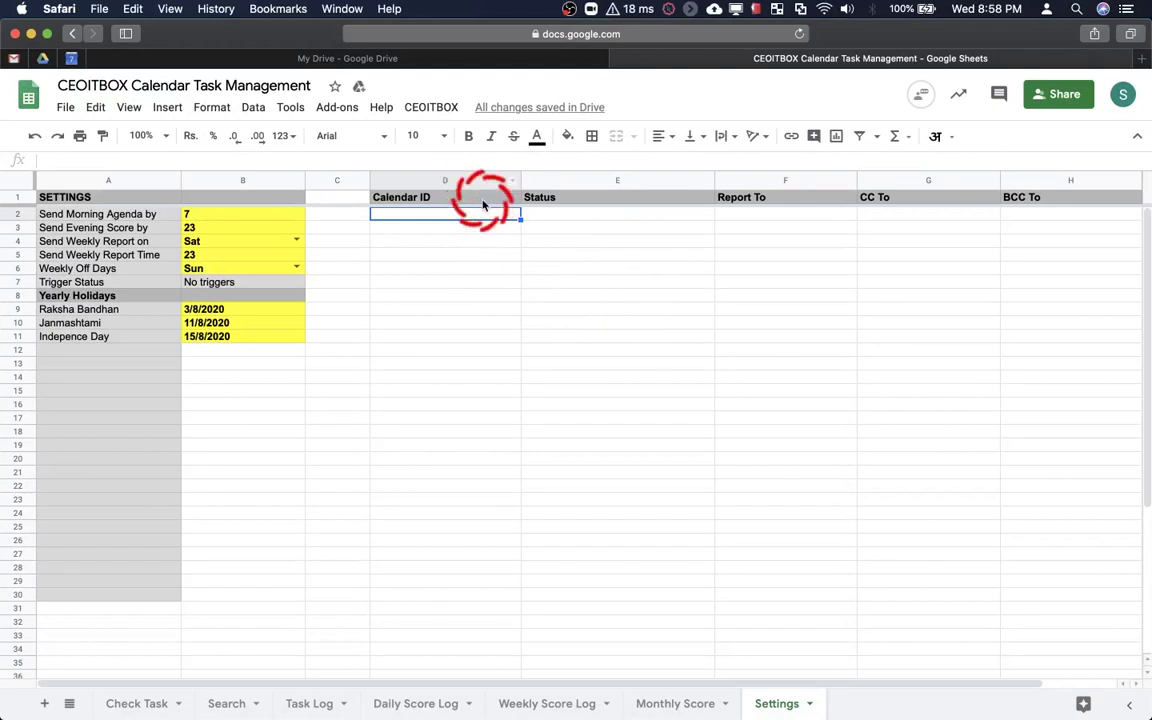
Fill the Calendar ID header cell D1 orange
{"action": "left_click", "coordinate": [480, 198]}
{"action": "left_click", "coordinate": [568, 137]}
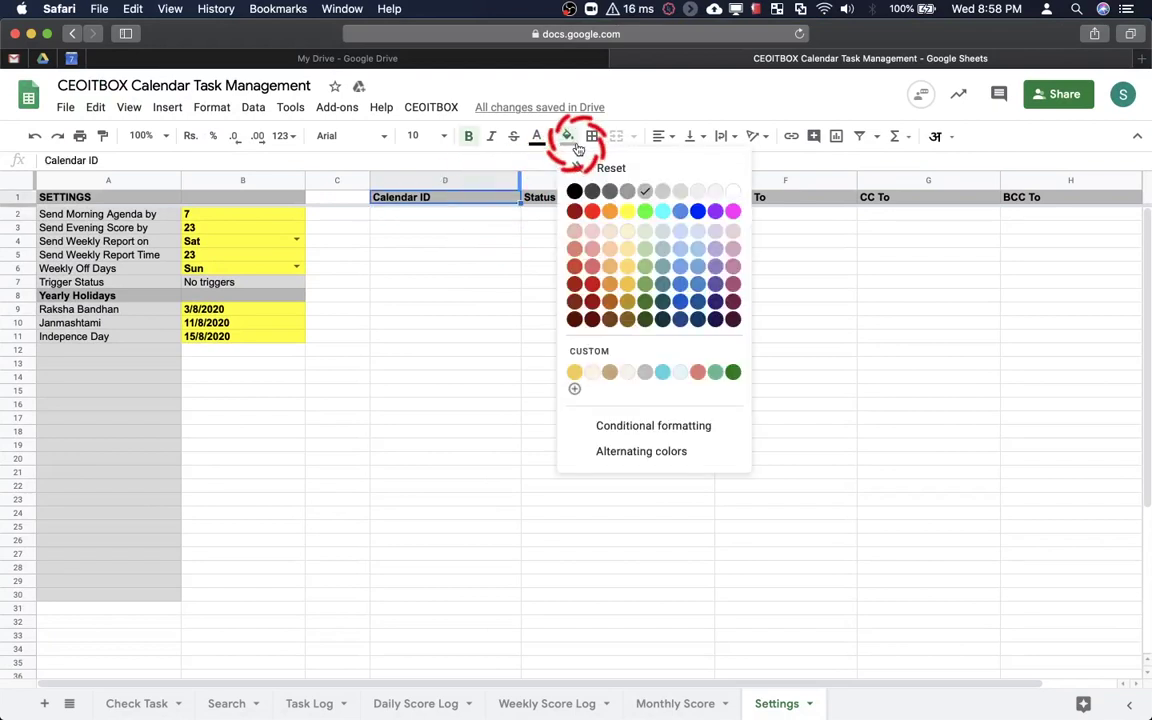
{"action": "left_click", "coordinate": [609, 211]}
Enter four calendar email IDs into cells D2 through D5
{"action": "left_click", "coordinate": [463, 215]}
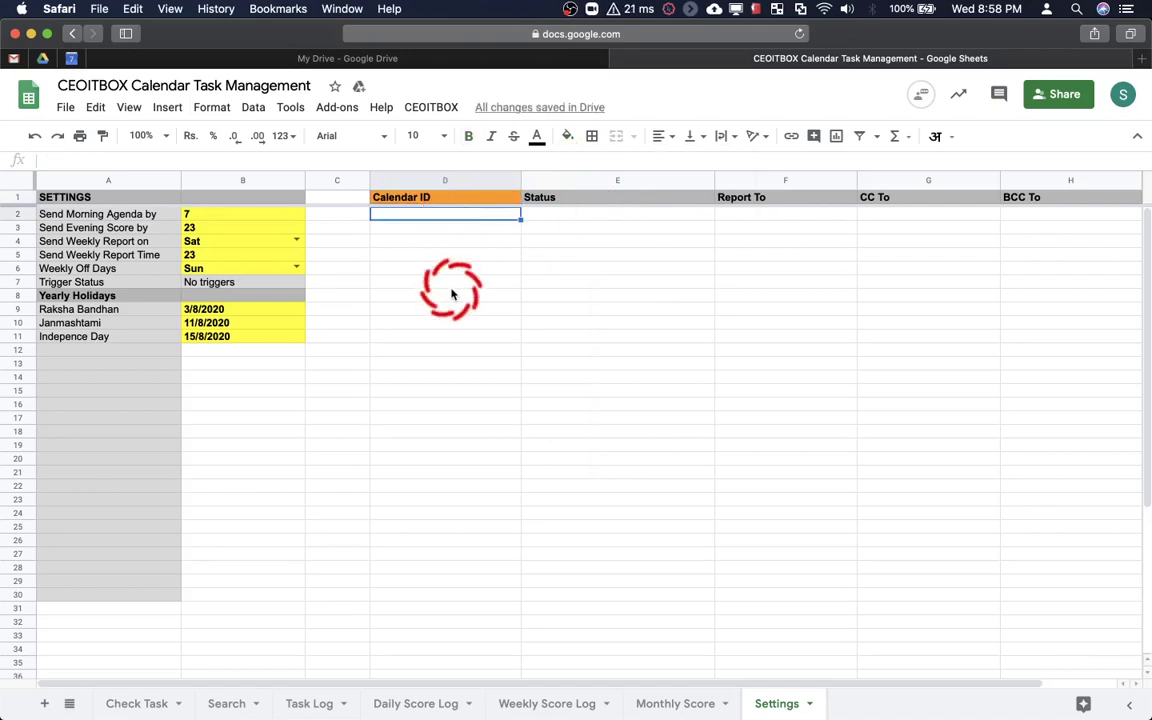
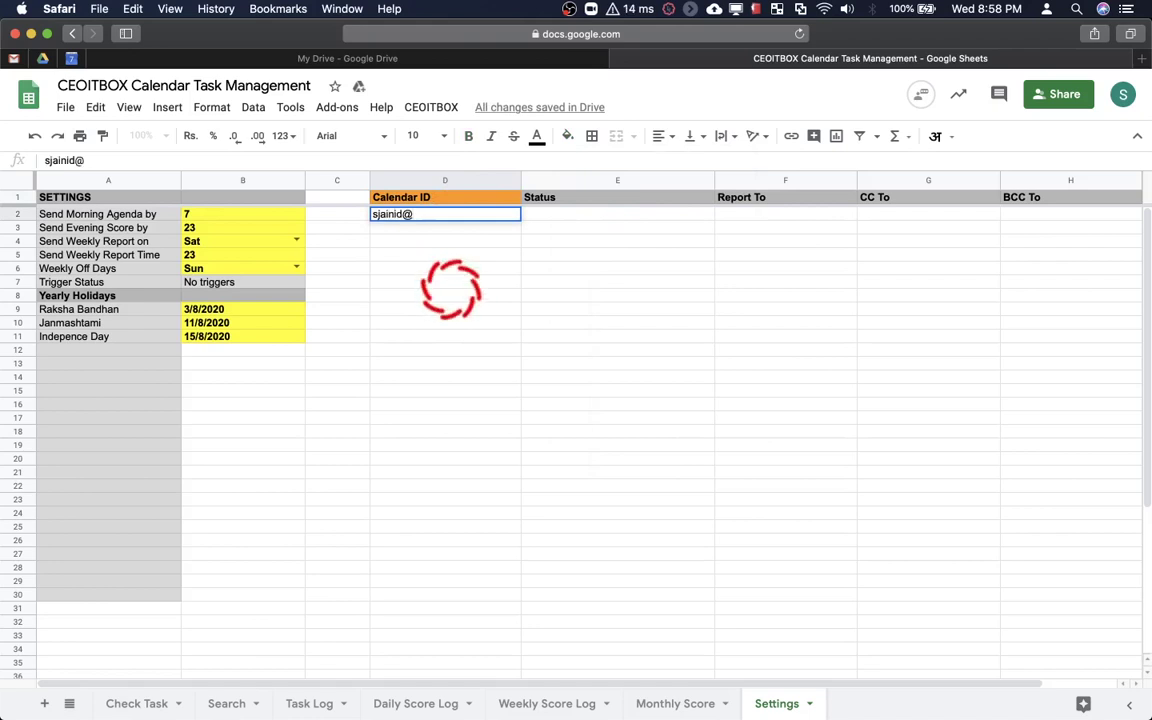
{"action": "key", "text": "Return"}
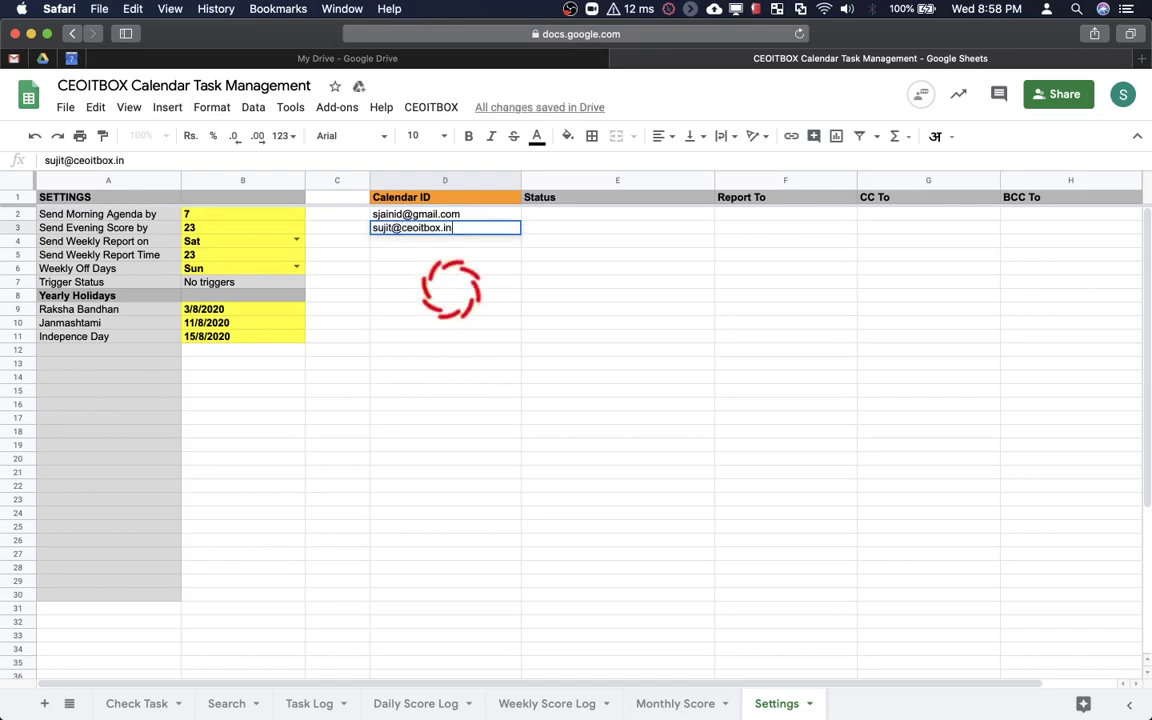
{"action": "key", "text": "Return"}
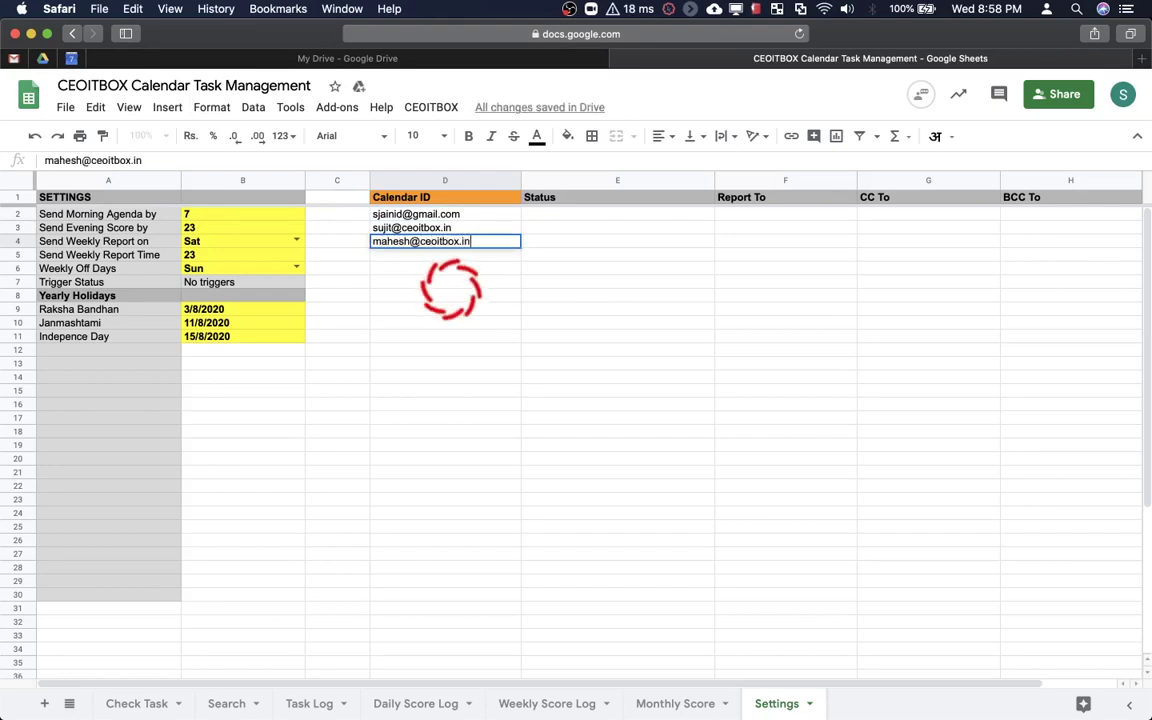
{"action": "key", "text": "Return"}
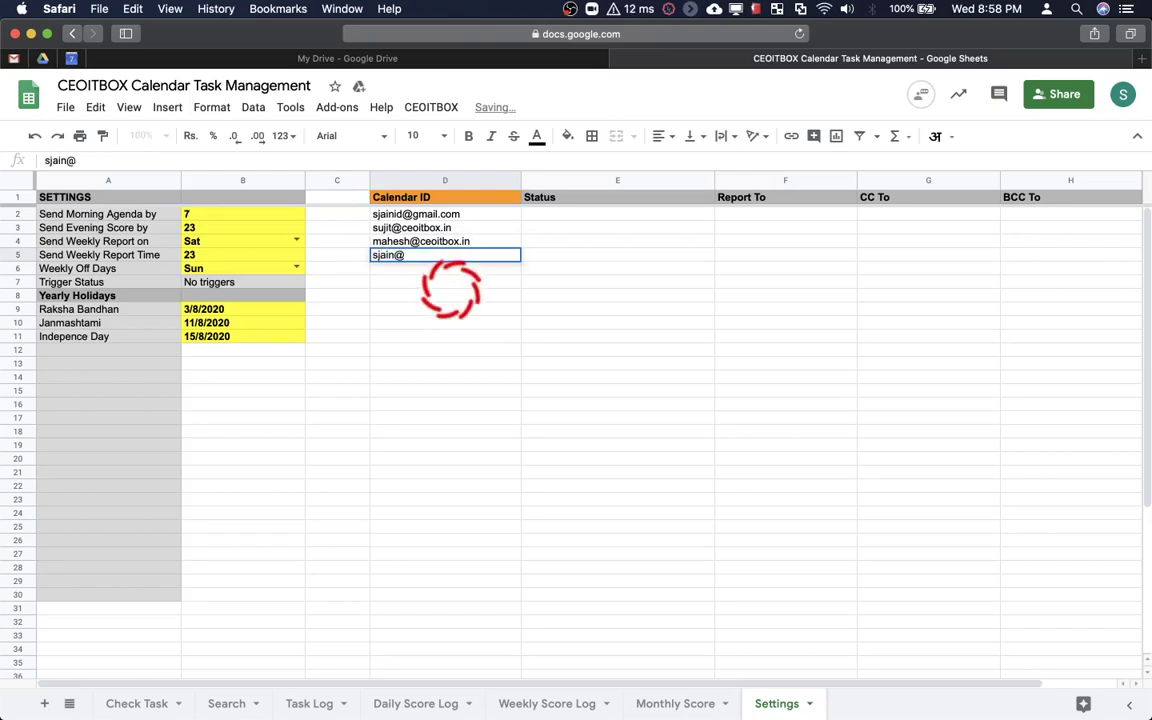
{"action": "key", "text": "Return"}
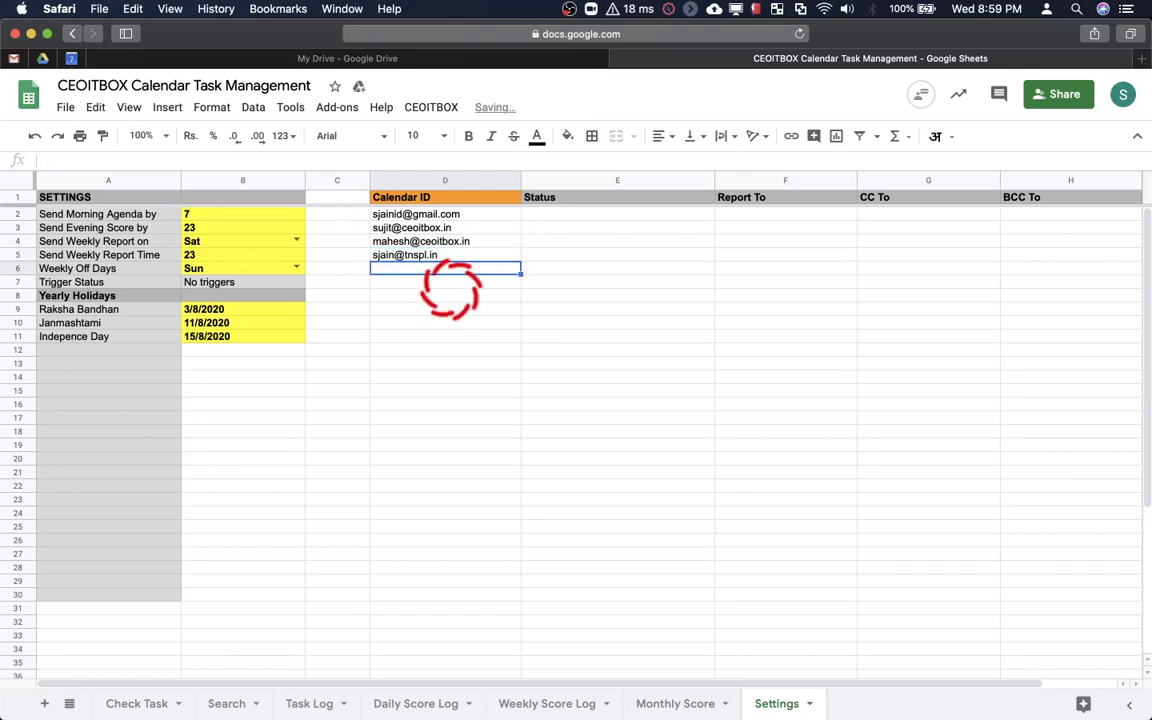
Review the four entered calendar IDs in D2:D5
{"action": "left_click", "coordinate": [463, 214]}
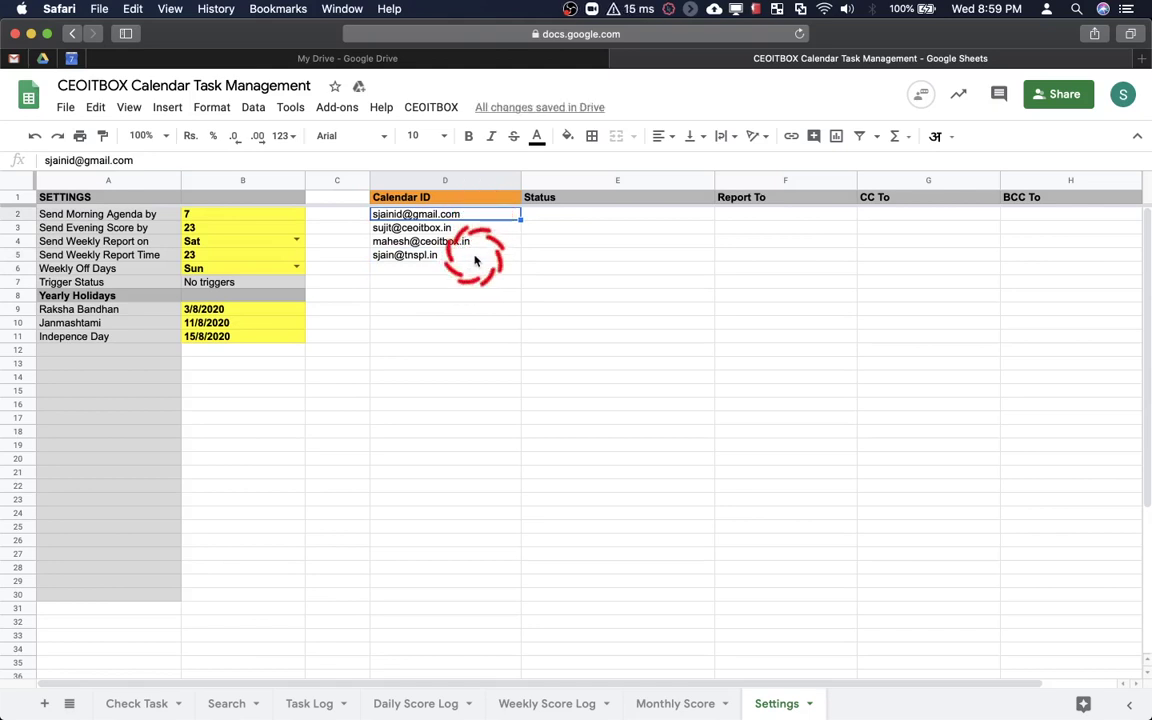
{"action": "left_click", "coordinate": [475, 258], "text": "shift"}
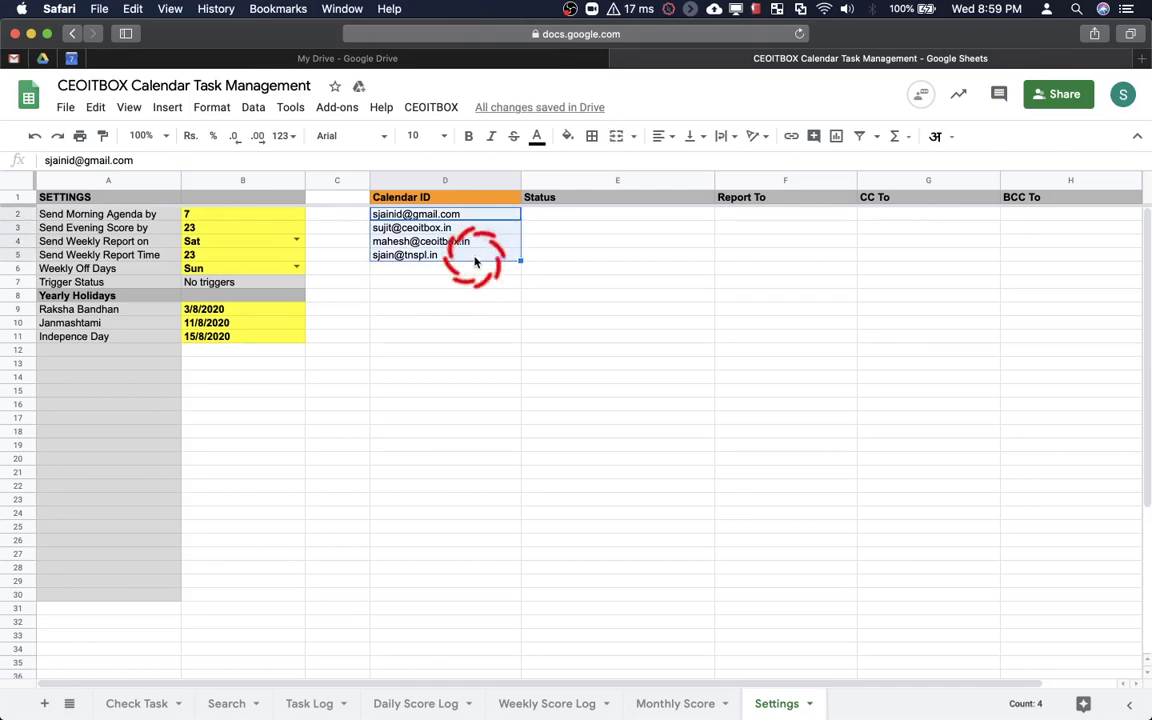
{"action": "left_click", "coordinate": [466, 283]}
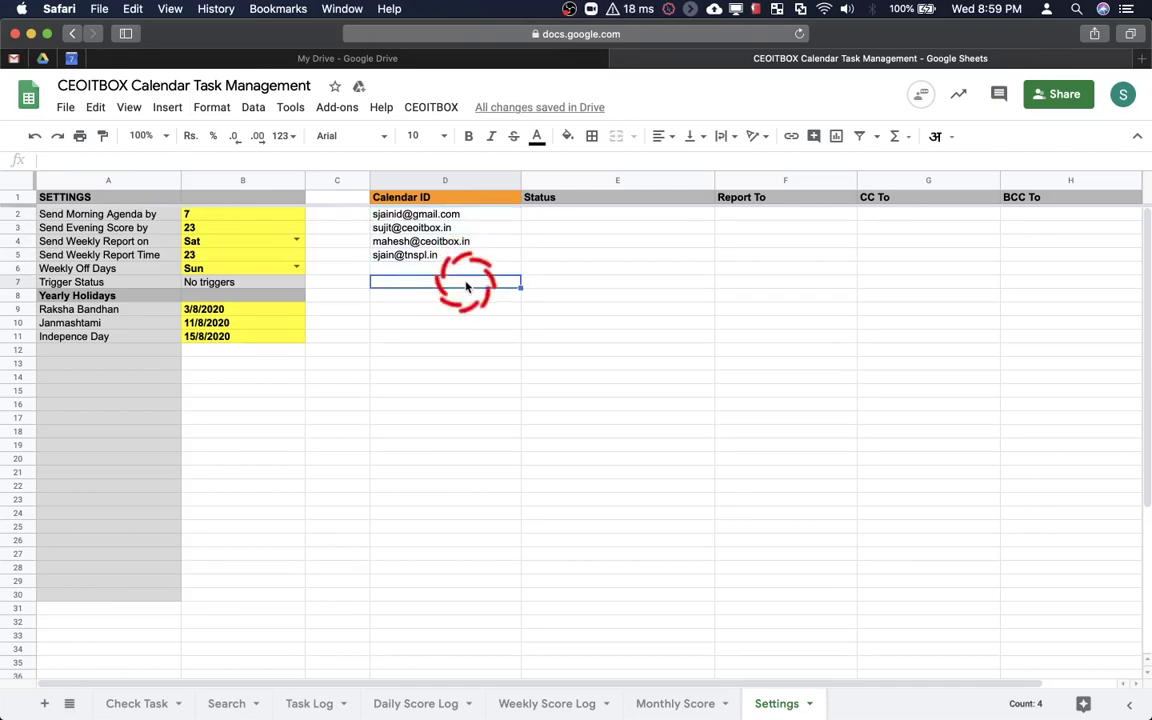
{"action": "left_click", "coordinate": [431, 108]}
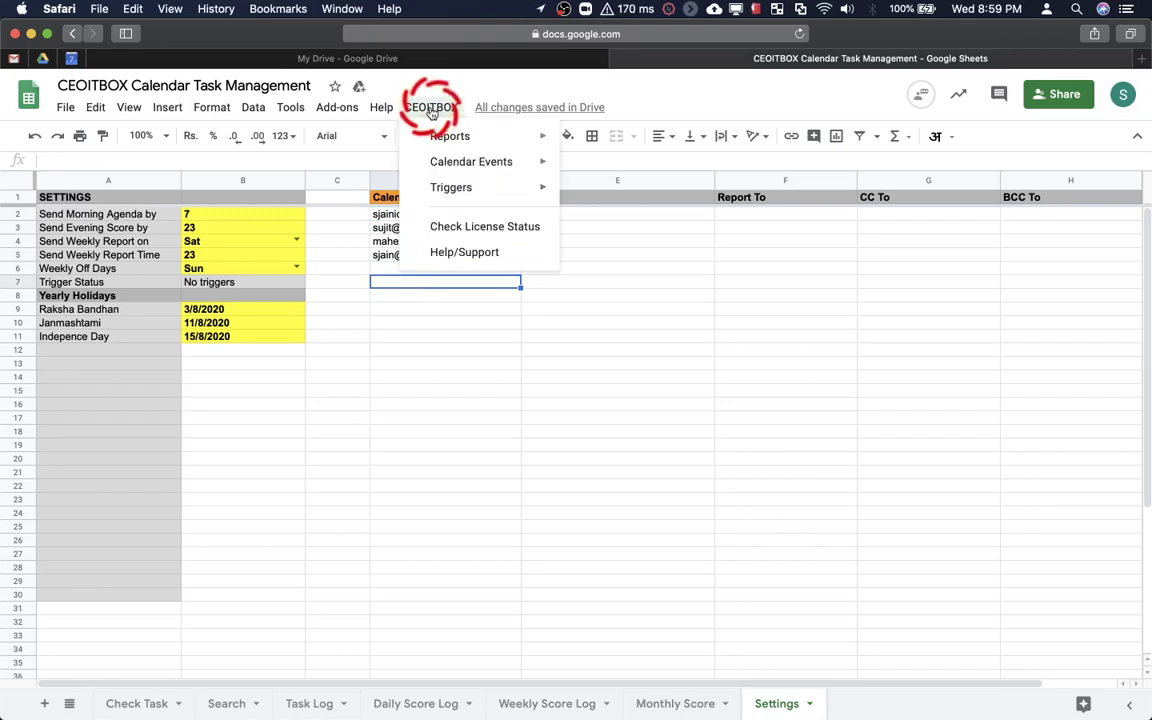
Run CEOITBOX > Check License Status on the calendar IDs
{"action": "left_click", "coordinate": [432, 203]}
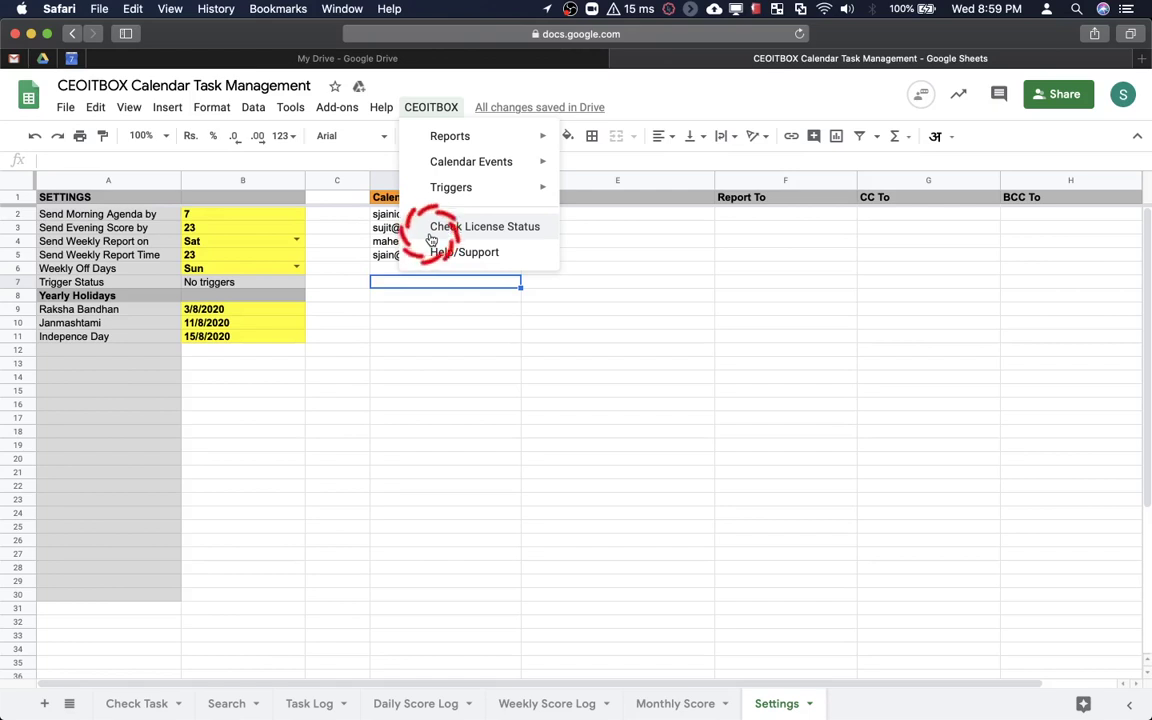
{"action": "left_click", "coordinate": [431, 235]}
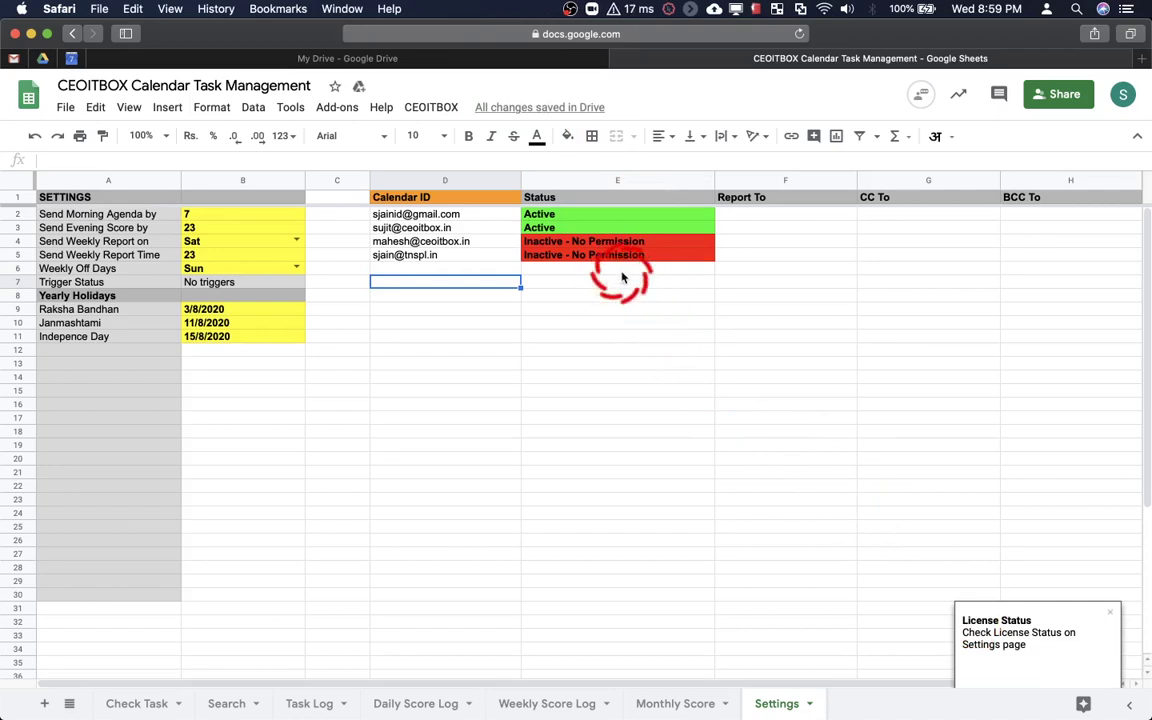
{"action": "left_click", "coordinate": [558, 267]}
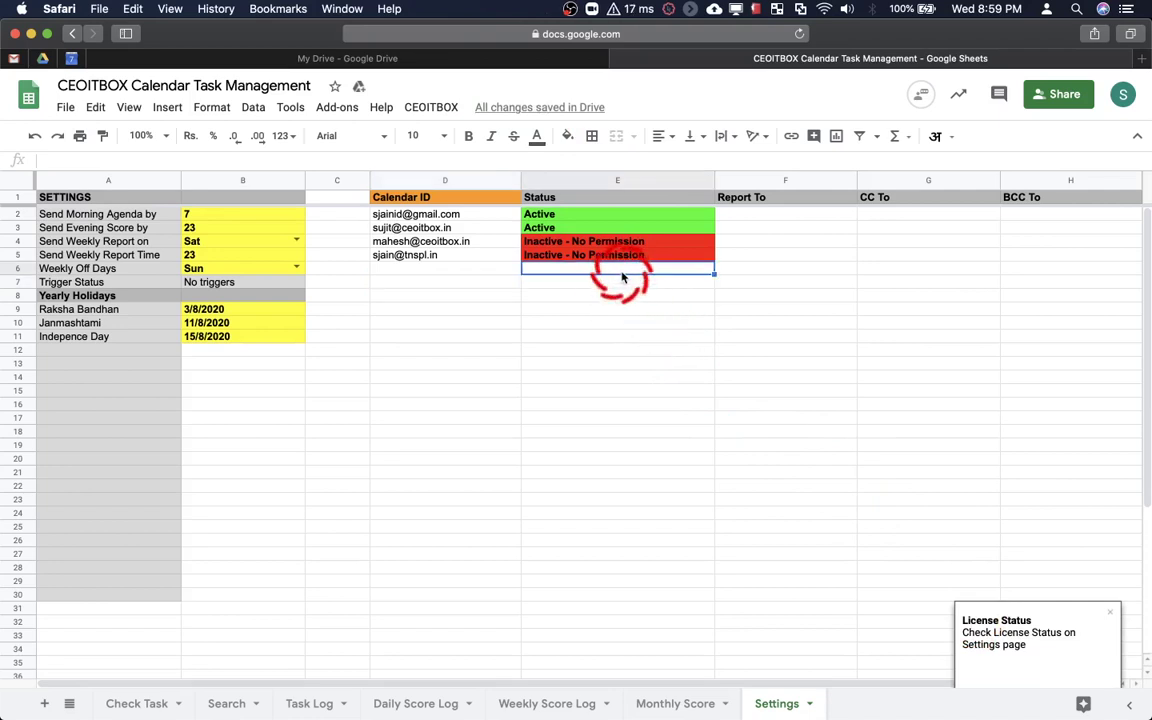
Review the statuses: first two IDs Active, third and fourth 'Inactive - No Permission'
{"action": "left_click", "coordinate": [461, 215]}
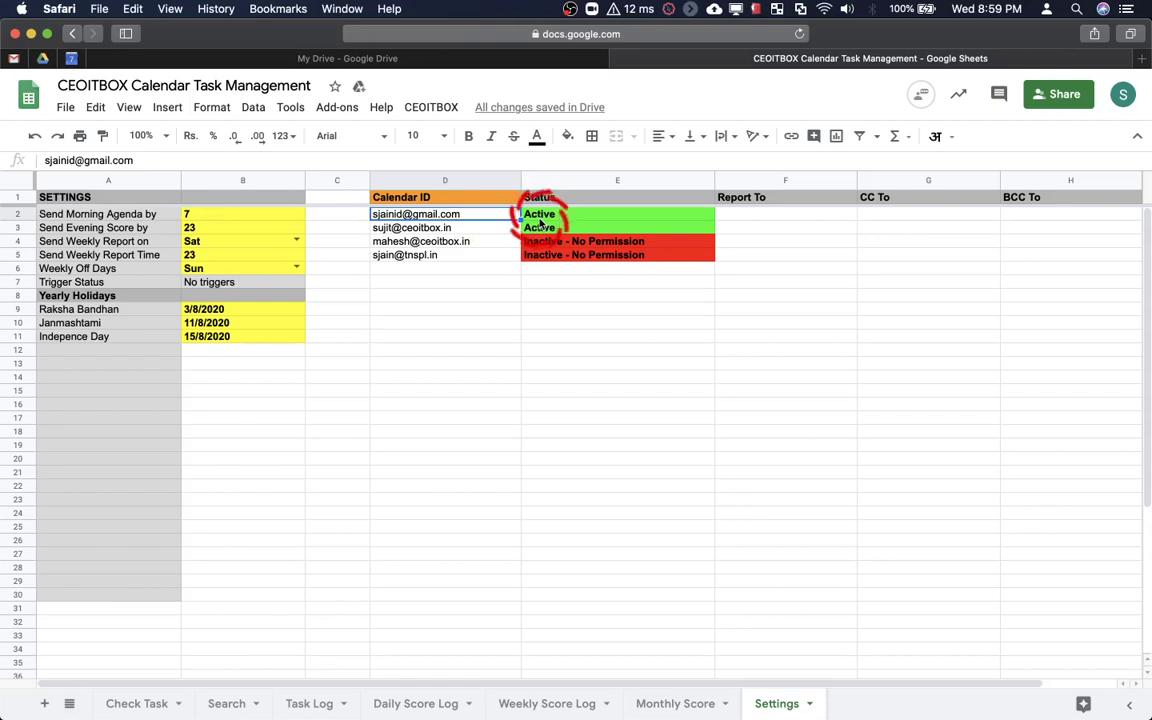
{"action": "left_click", "coordinate": [505, 228]}
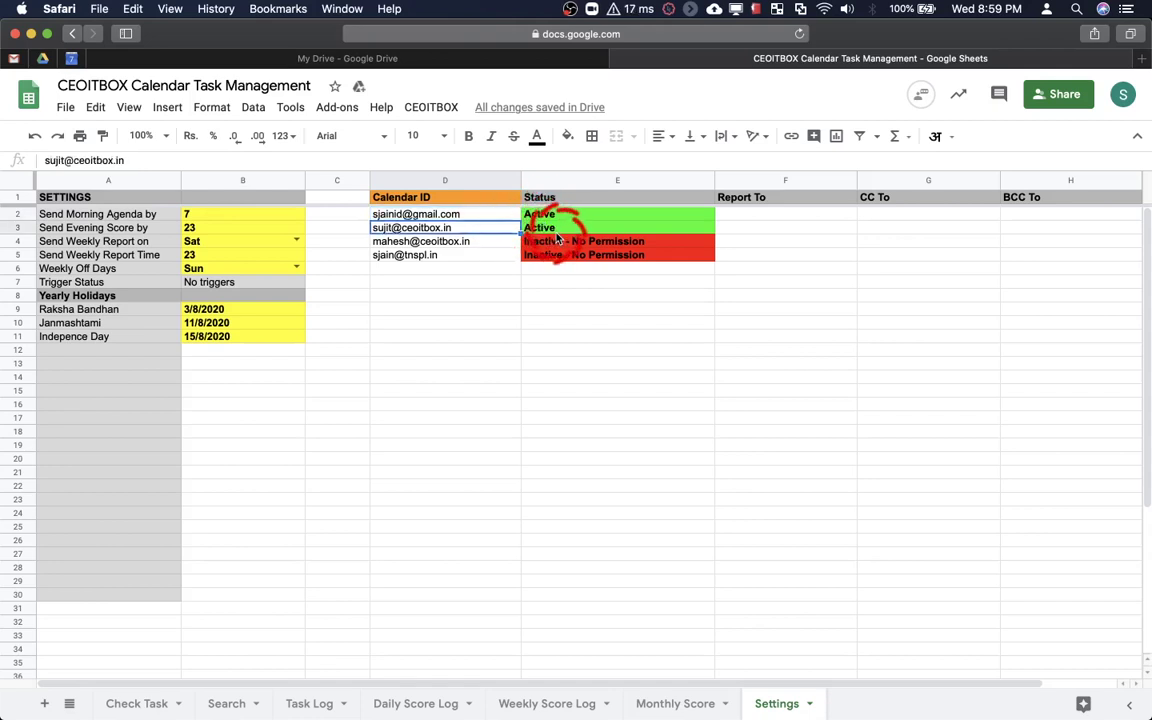
{"action": "left_click", "coordinate": [469, 242]}
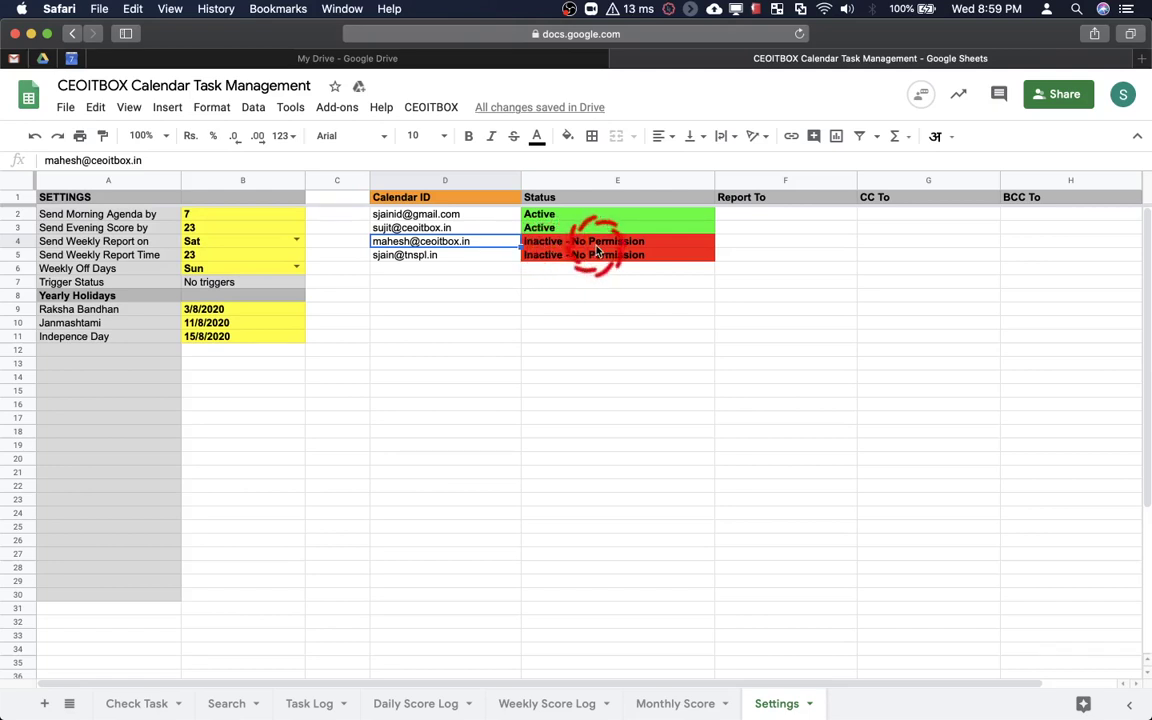
{"action": "key", "text": "Down"}
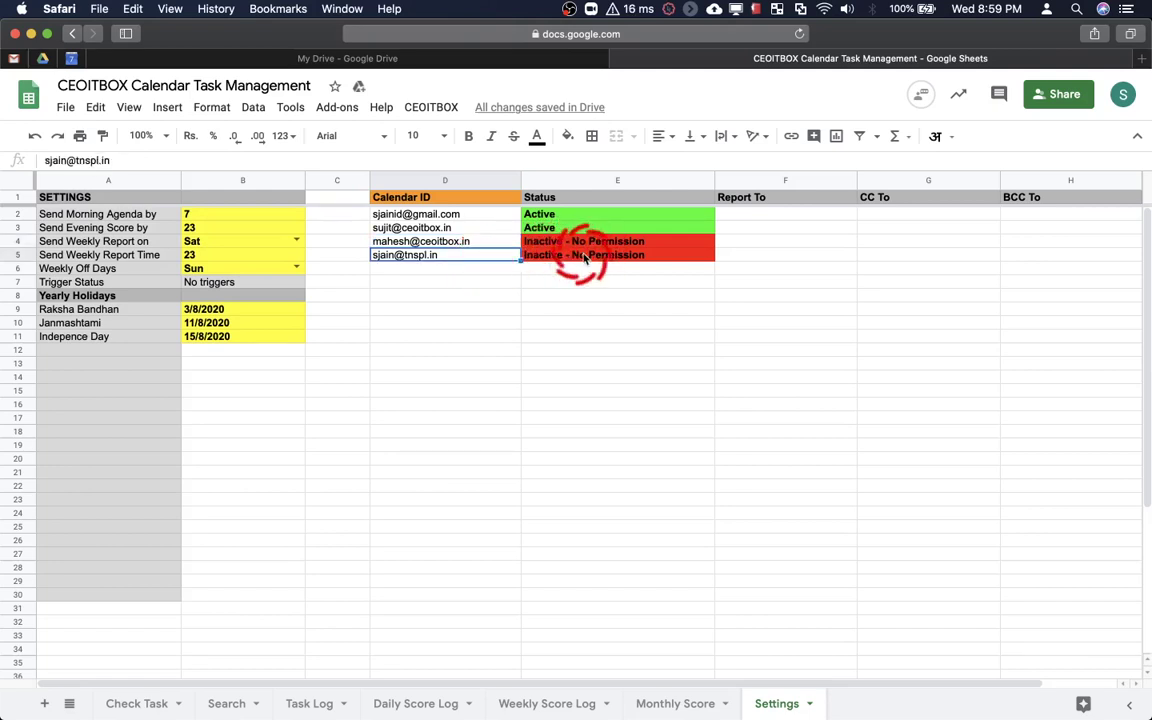
{"action": "left_click", "coordinate": [585, 256]}
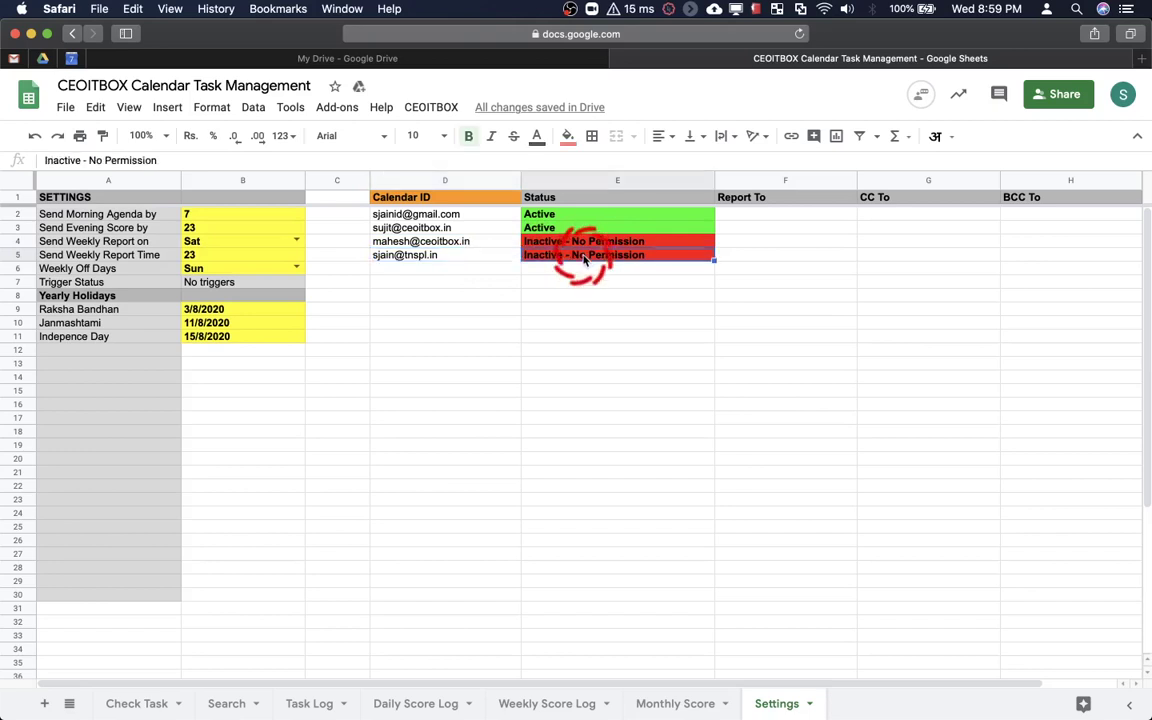
{"action": "left_click", "coordinate": [469, 244]}
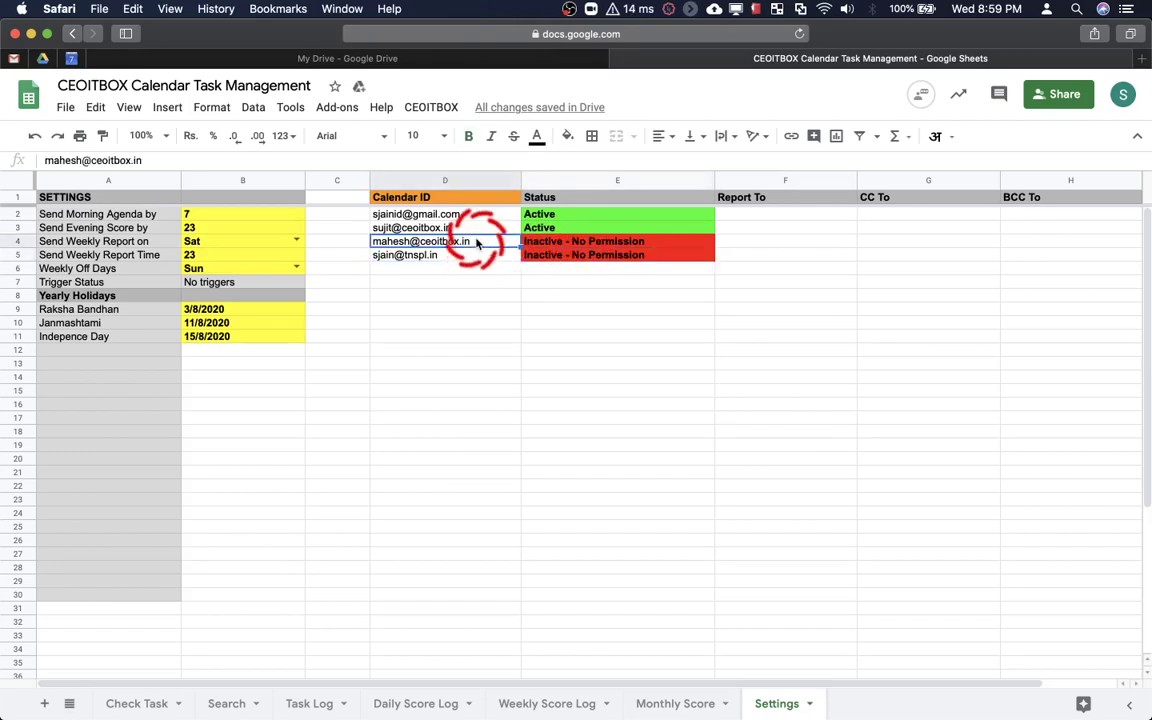
{"action": "left_click", "coordinate": [462, 256]}
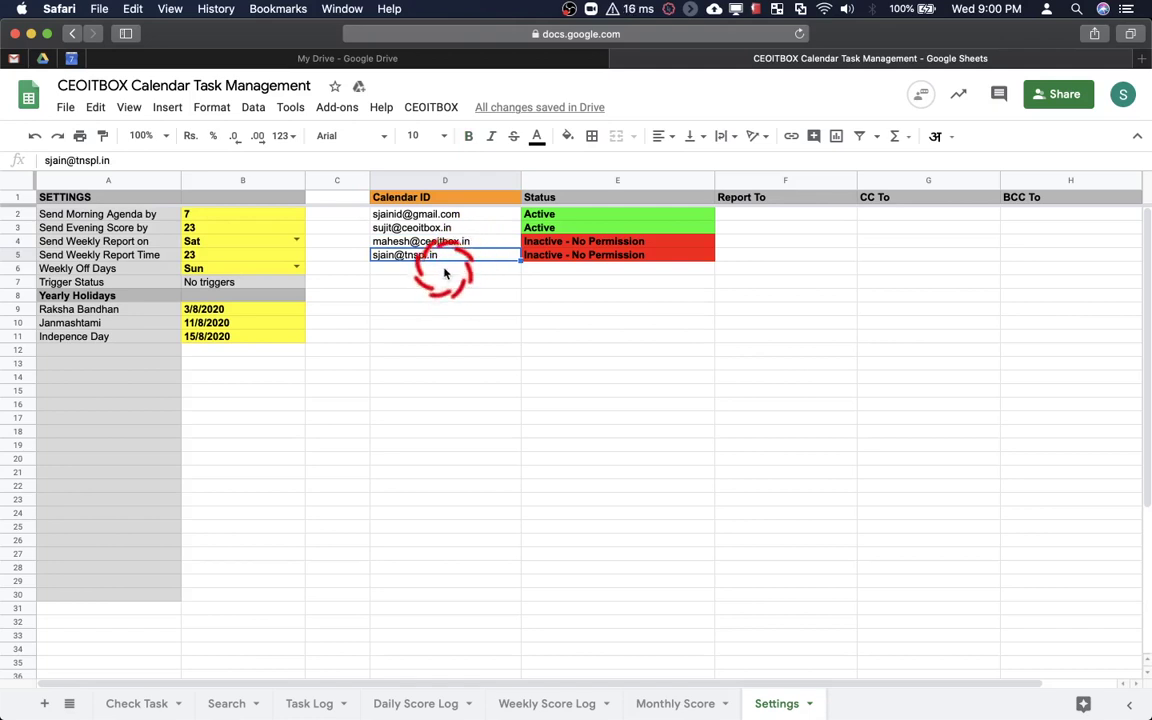
Add a fifth calendar ID in D6 and rerun the licence status check
{"action": "left_click", "coordinate": [445, 272]}
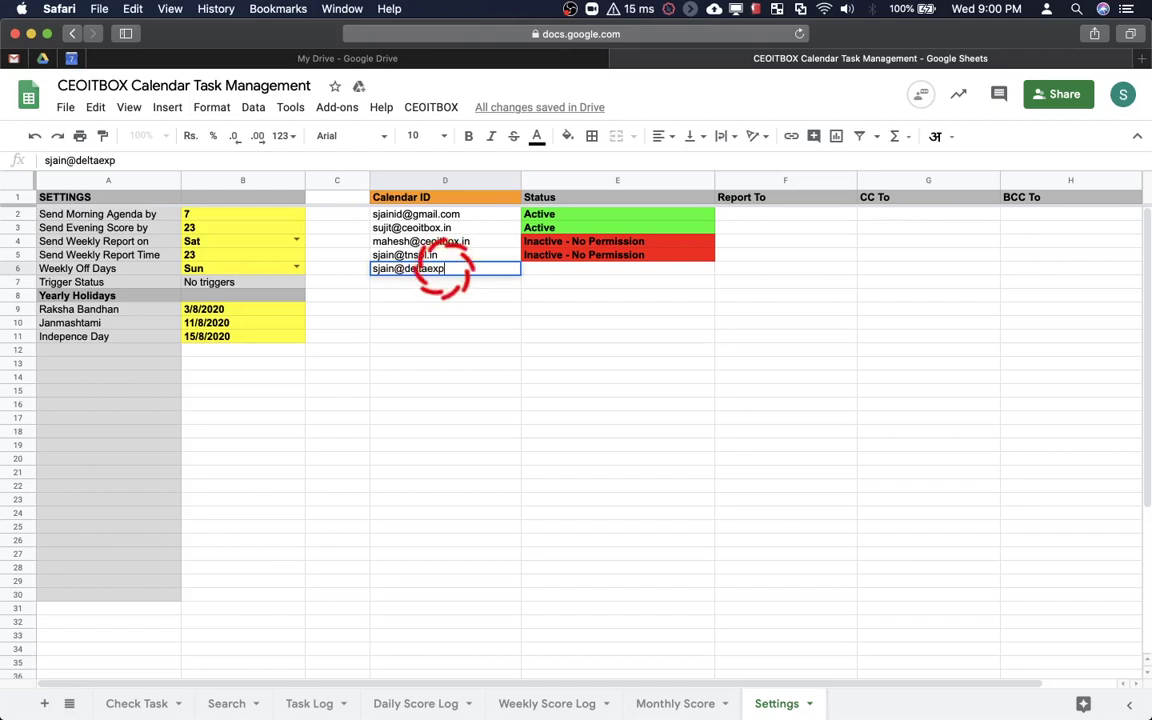
{"action": "key", "text": "Return"}
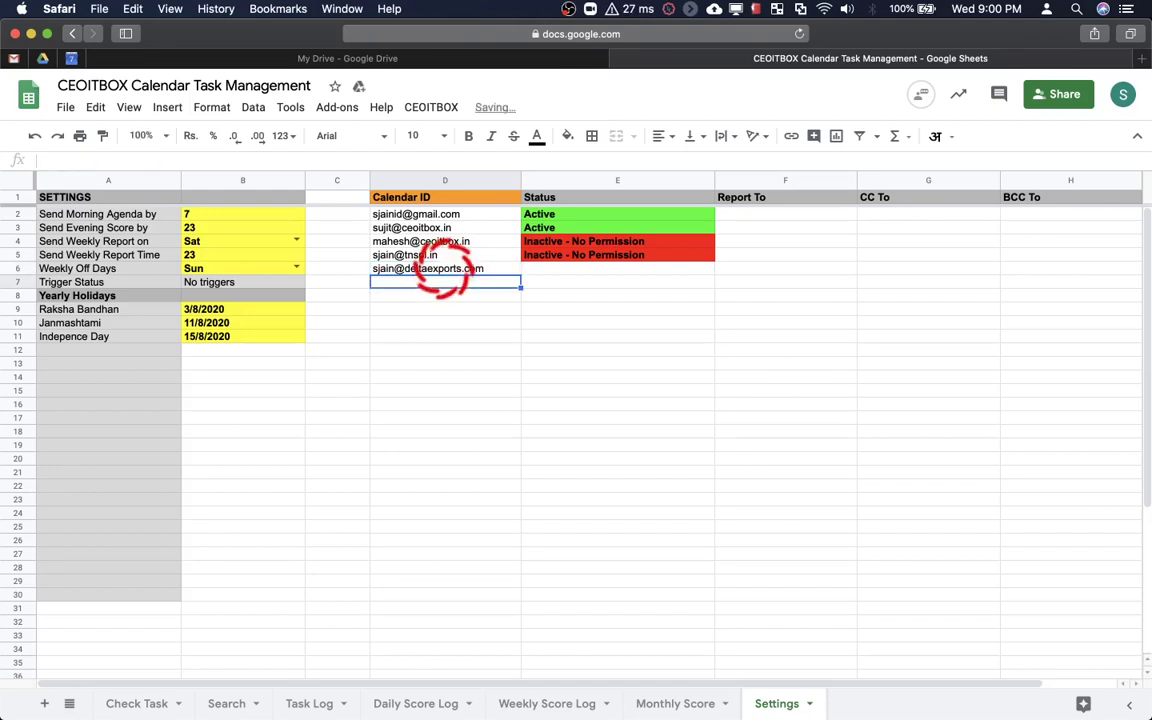
{"action": "left_click", "coordinate": [438, 110]}
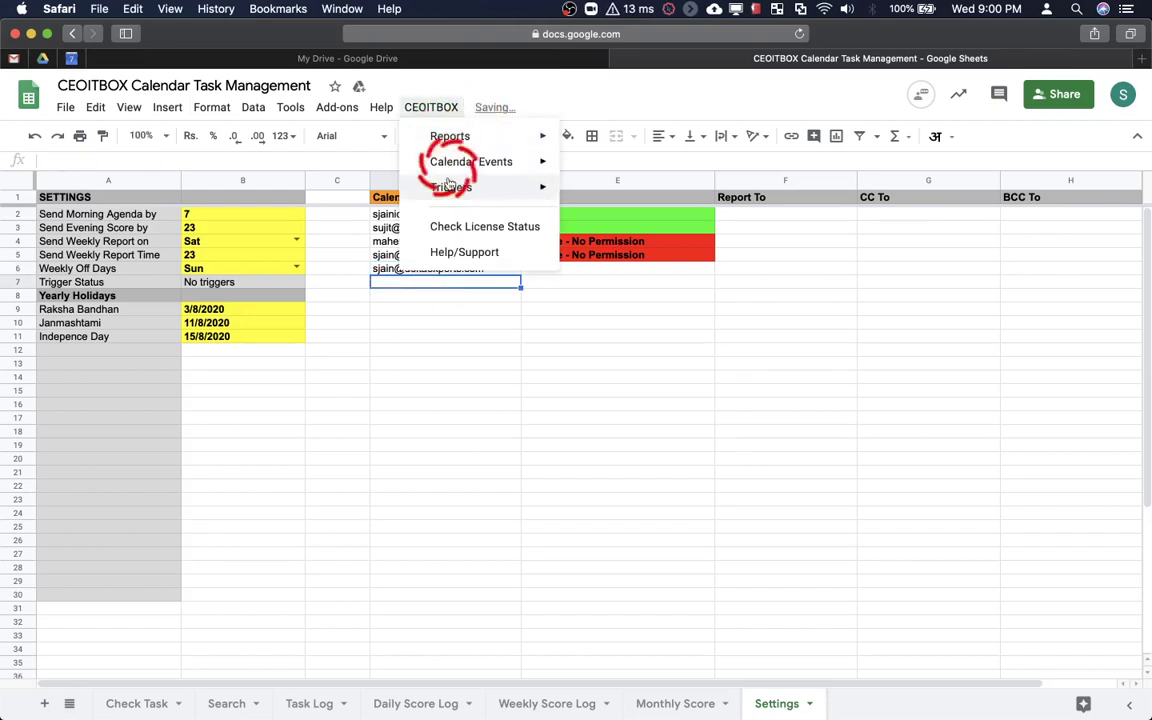
{"action": "left_click", "coordinate": [452, 227]}
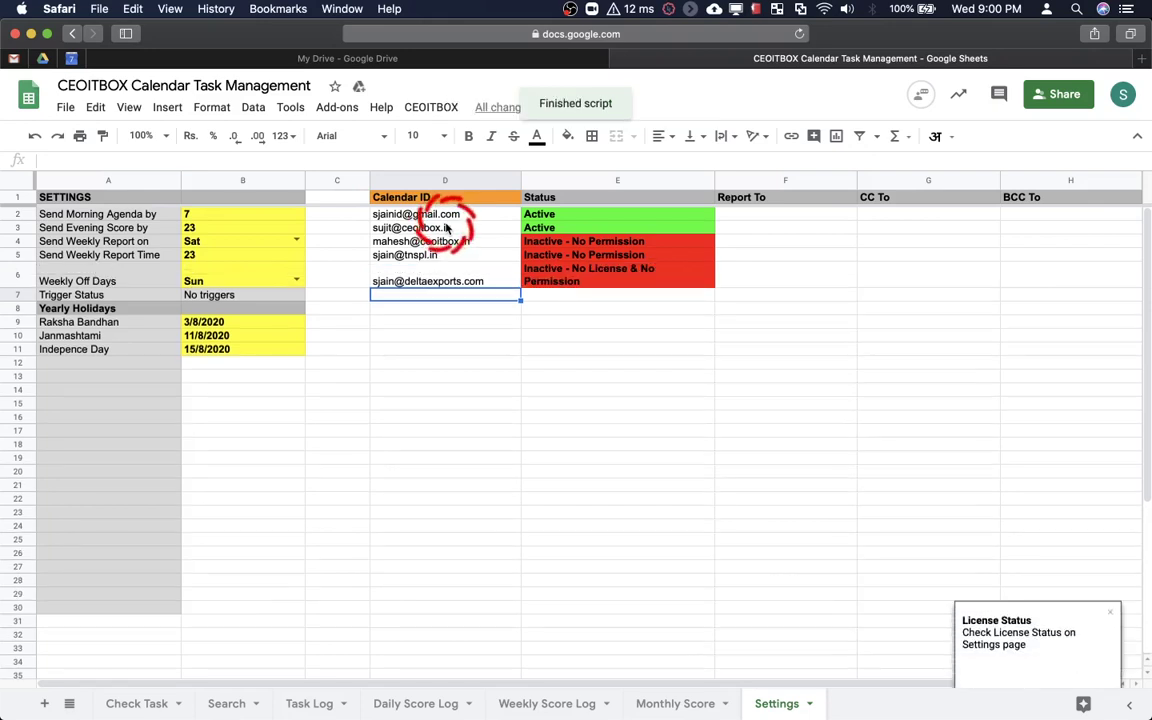
Inspect the new calendar ID and its status in row 6
{"action": "left_click", "coordinate": [596, 284]}
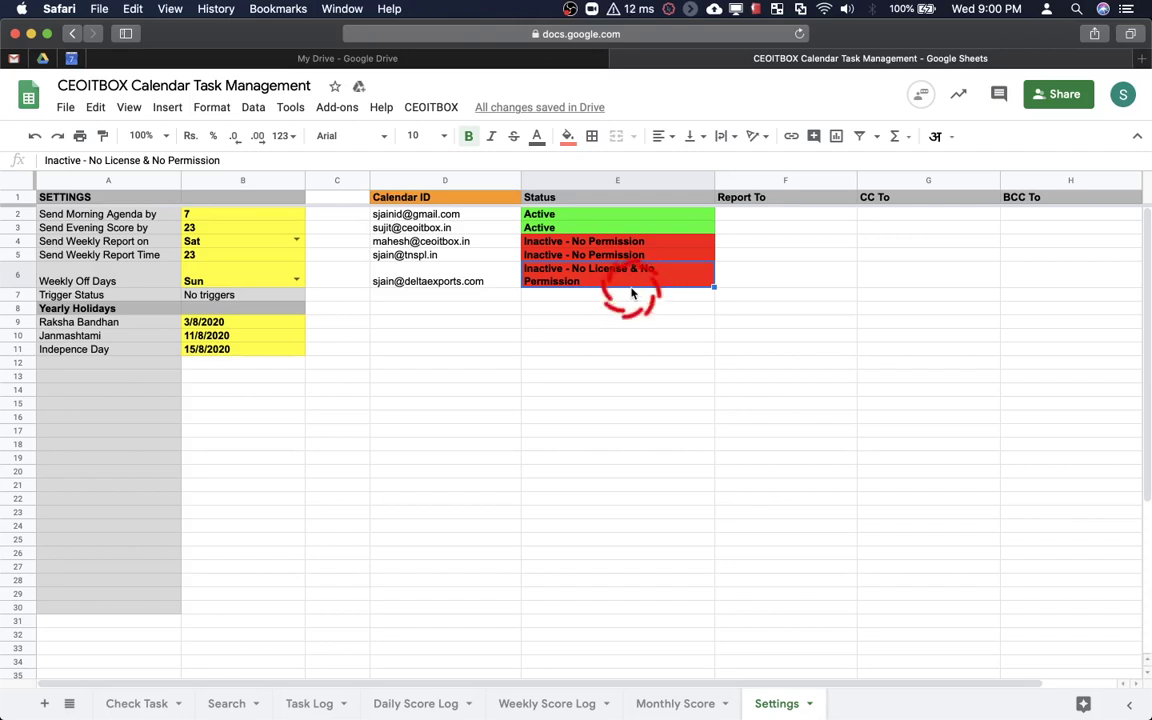
{"action": "left_click", "coordinate": [474, 270]}
{"action": "left_click", "coordinate": [553, 277]}
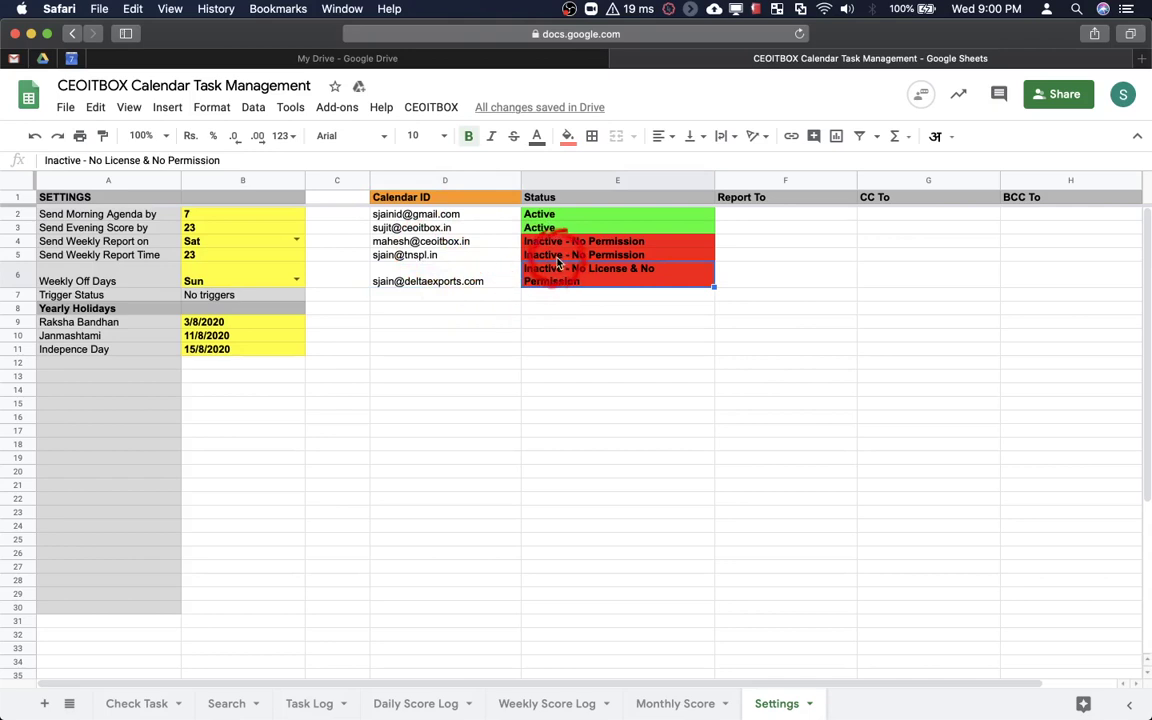
{"action": "left_click", "coordinate": [510, 287]}
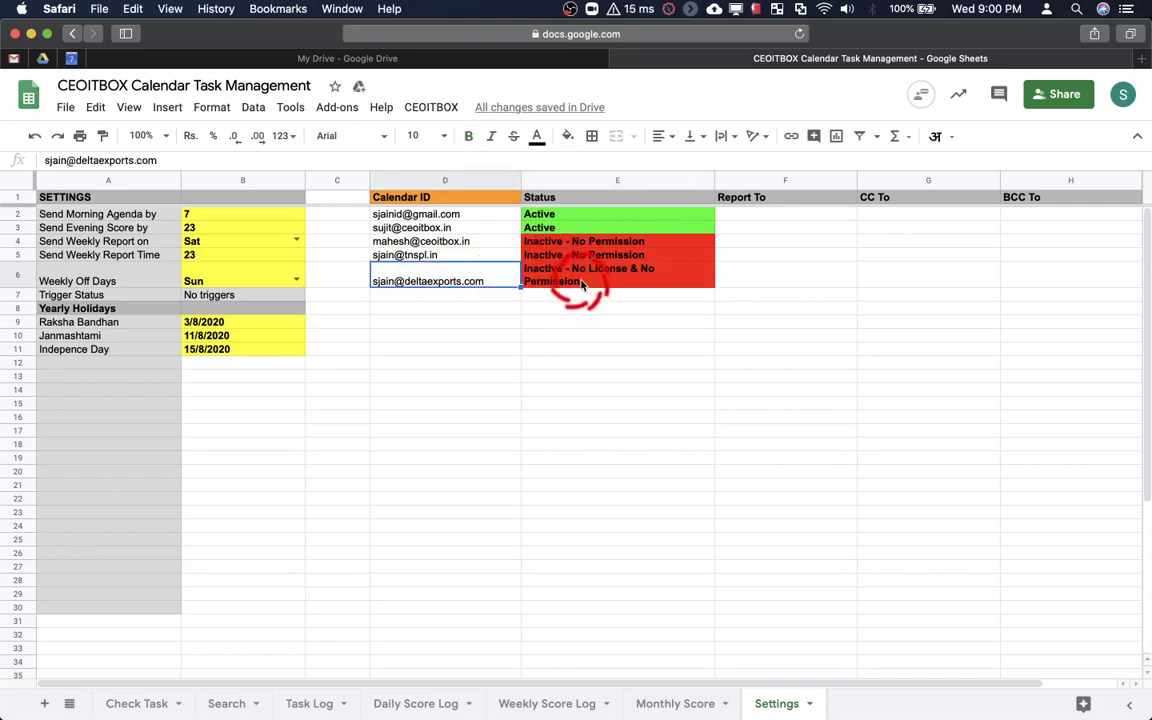
{"action": "left_click", "coordinate": [525, 277]}
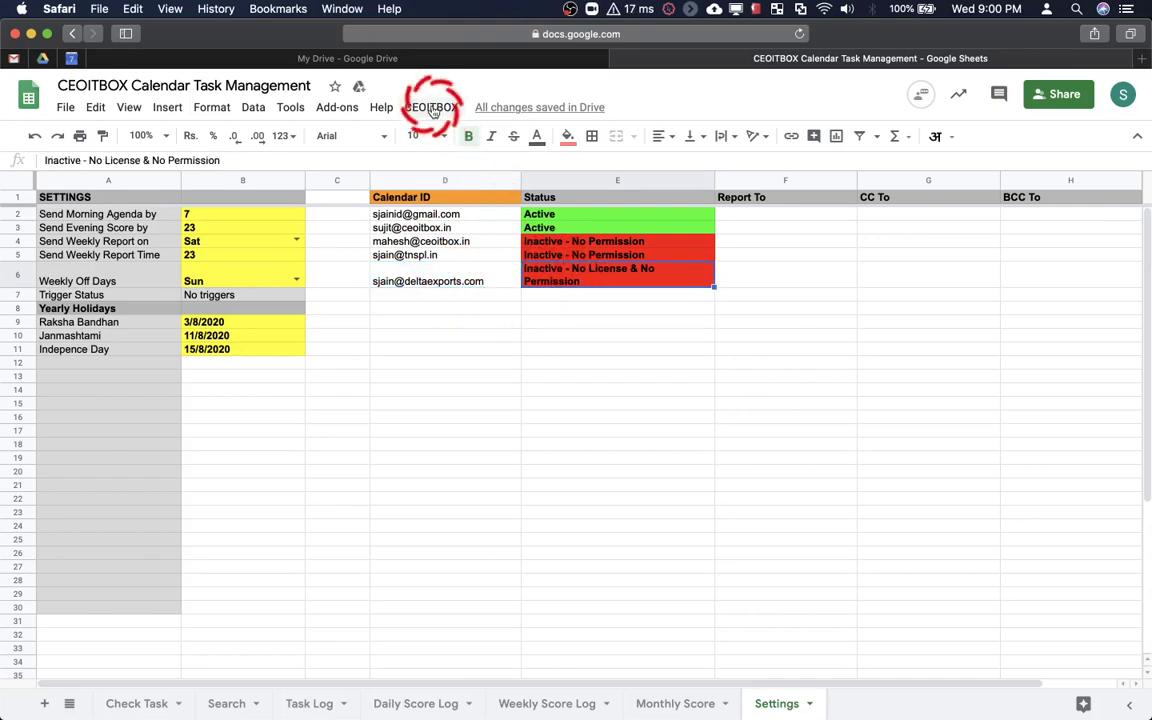
Clear the inactive calendar IDs and statuses in D4:E6
{"action": "left_click", "coordinate": [457, 242]}
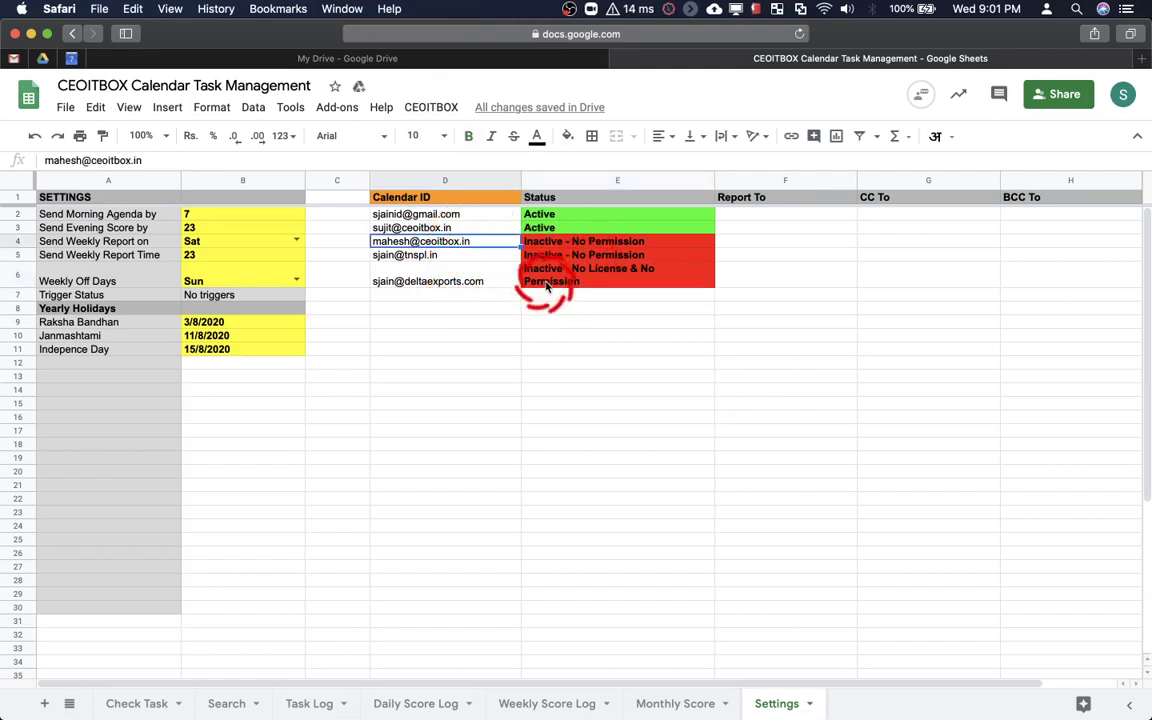
{"action": "left_click", "coordinate": [547, 285], "text": "shift"}
{"action": "key", "text": "Delete"}
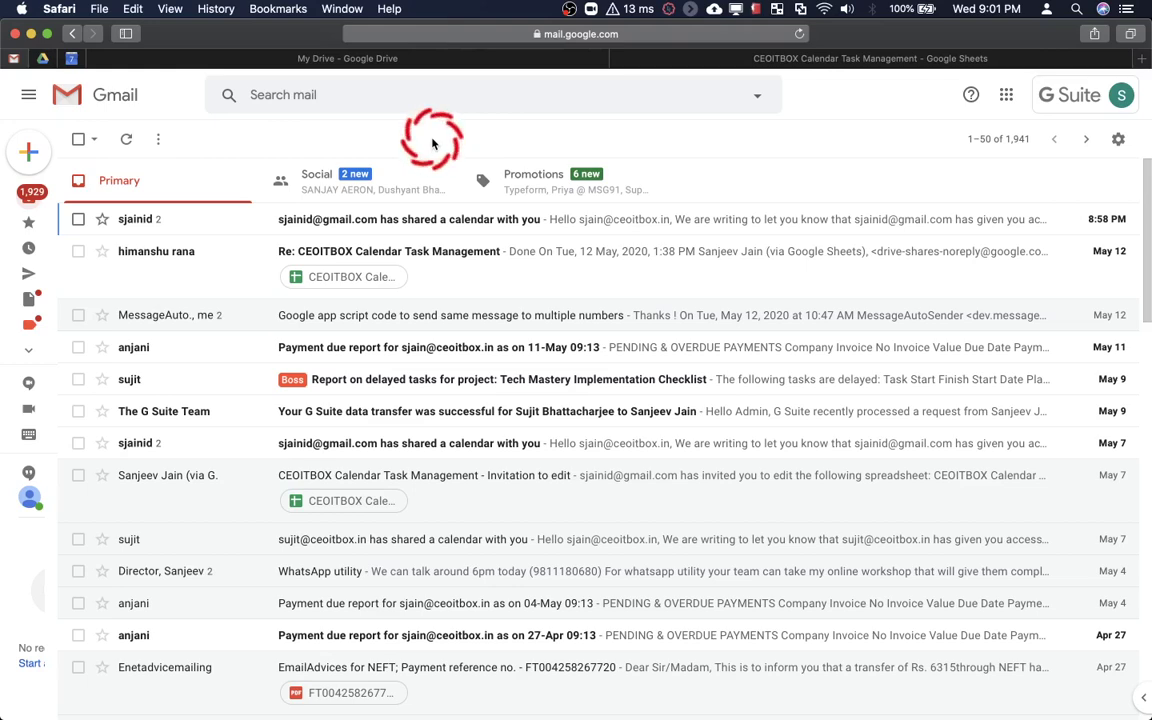
Open the 'has shared a calendar with you' email and follow its 'Add this calendar' link
{"action": "left_click", "coordinate": [354, 219]}
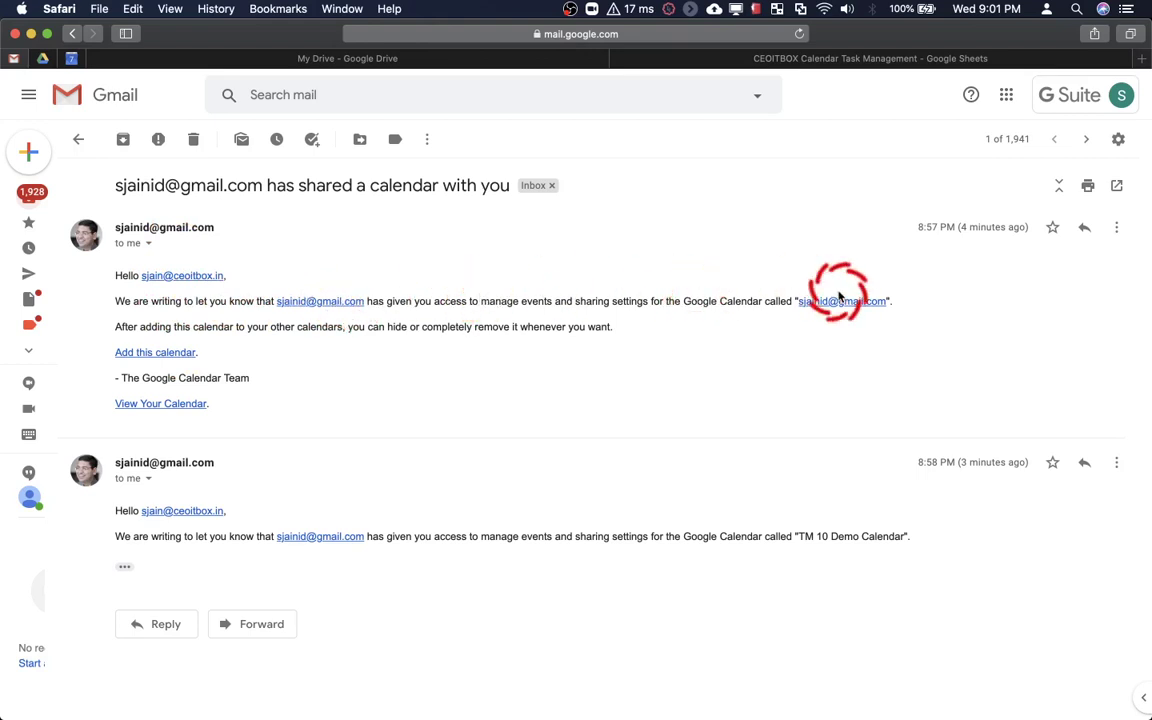
{"action": "left_click", "coordinate": [128, 354]}
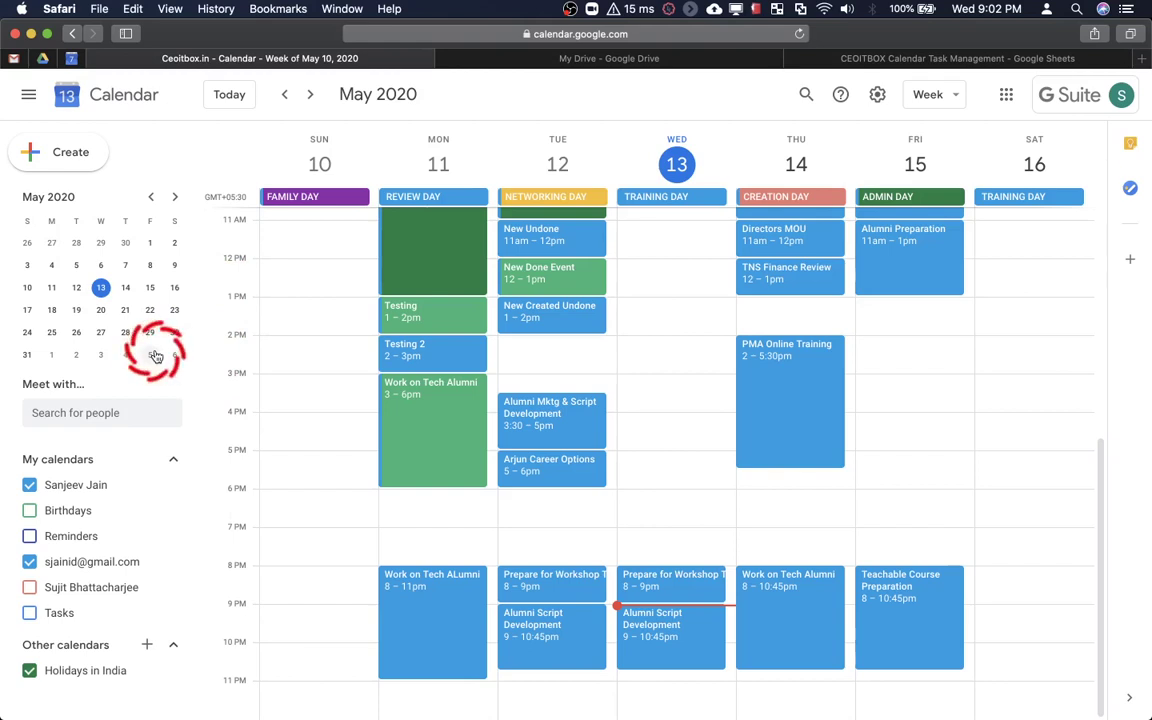
Leave only the shared calendar checked in My calendars and scroll the week up to morning
{"action": "left_click", "coordinate": [30, 563]}
{"action": "left_click", "coordinate": [30, 485]}
{"action": "left_click", "coordinate": [31, 590]}
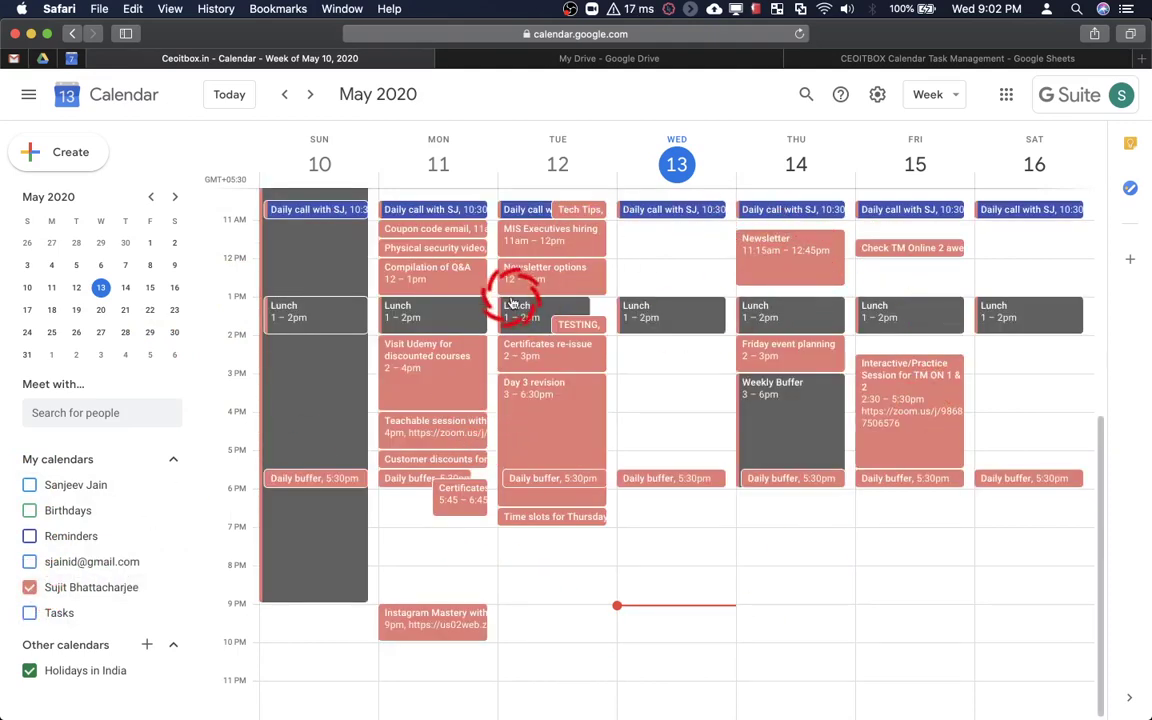
{"action": "left_click", "coordinate": [30, 562]}
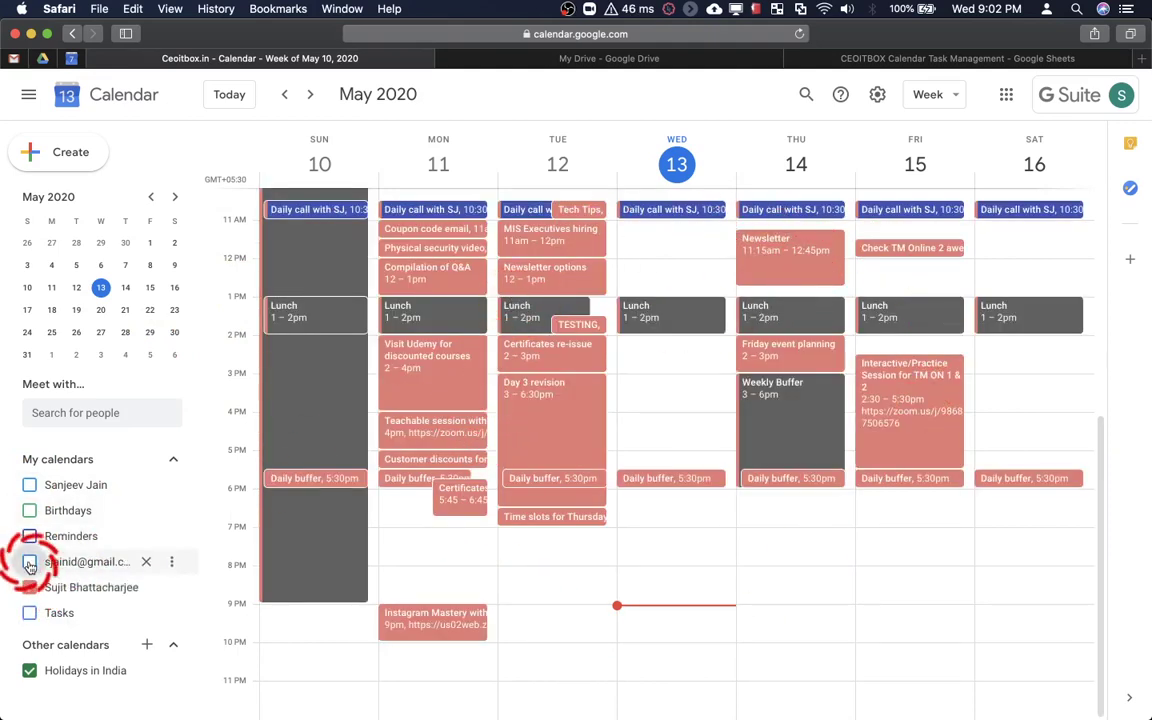
{"action": "left_click", "coordinate": [30, 562]}
{"action": "left_click", "coordinate": [30, 587]}
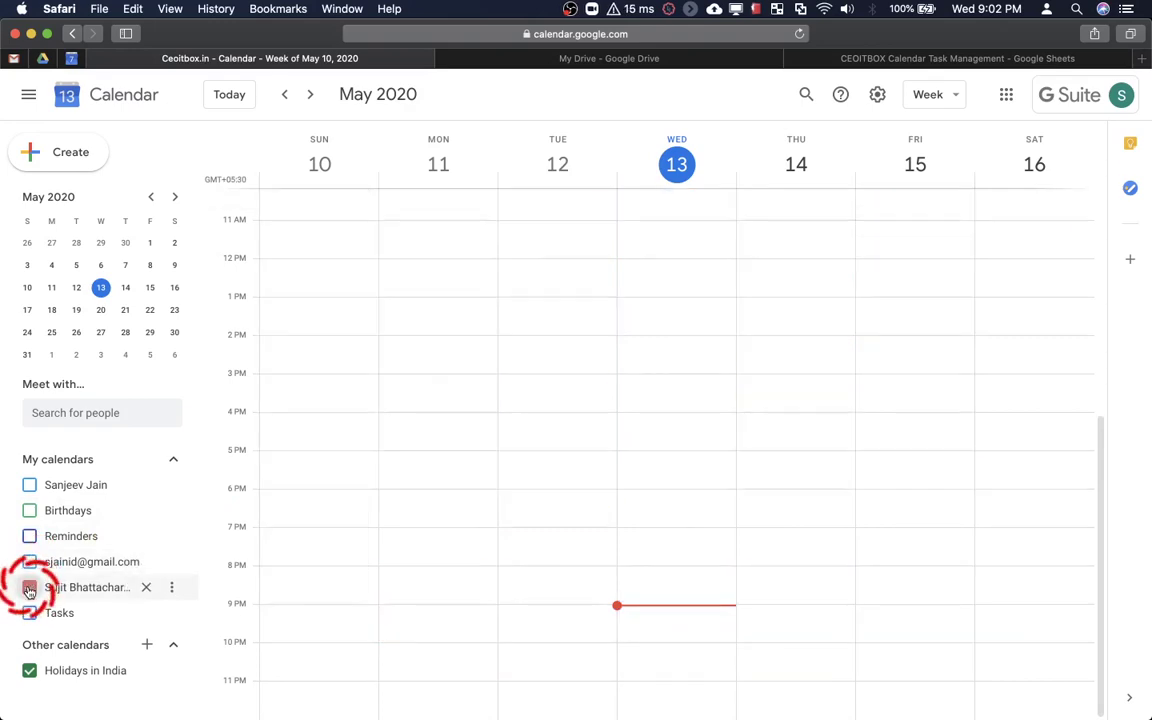
{"action": "left_click", "coordinate": [30, 562]}
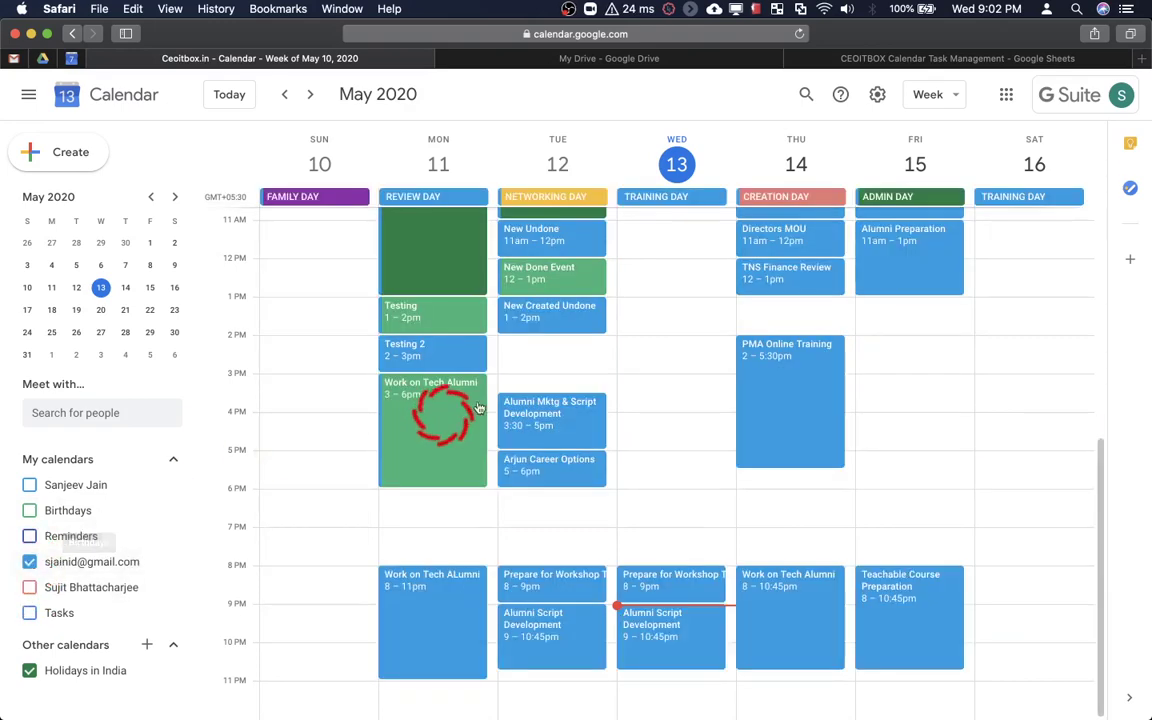
{"action": "scroll", "coordinate": [805, 330], "scroll_direction": "up", "scroll_amount": 3}
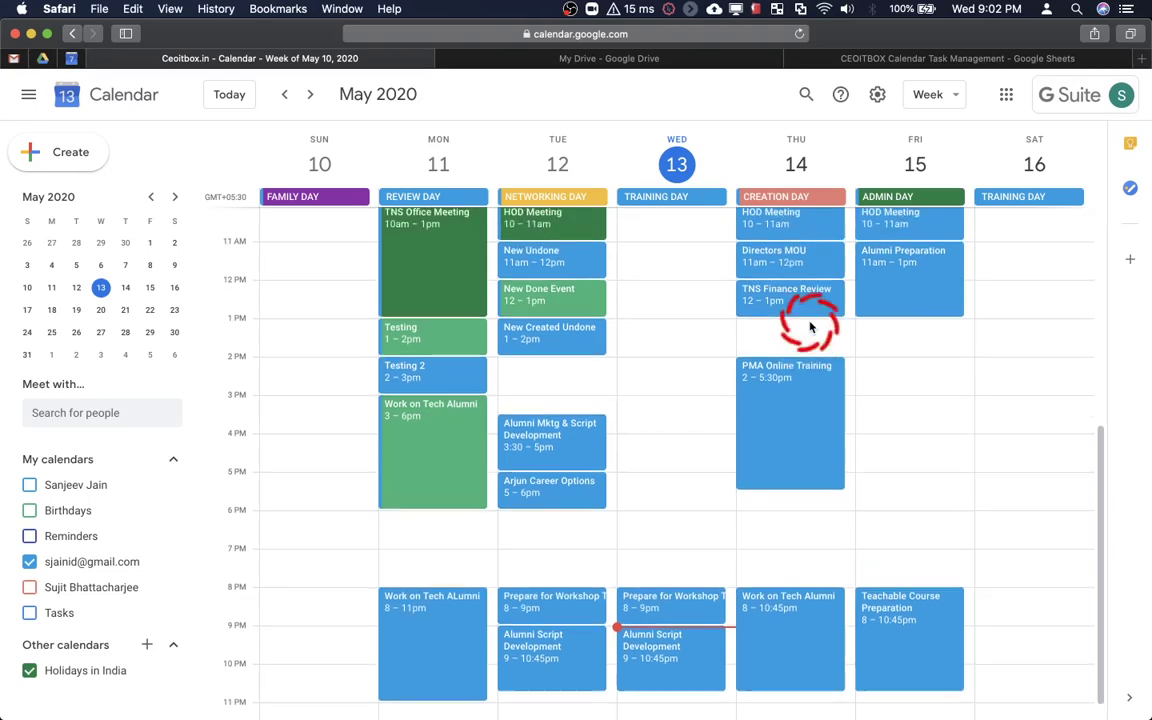
{"action": "scroll", "coordinate": [810, 328], "scroll_direction": "up", "scroll_amount": 4}
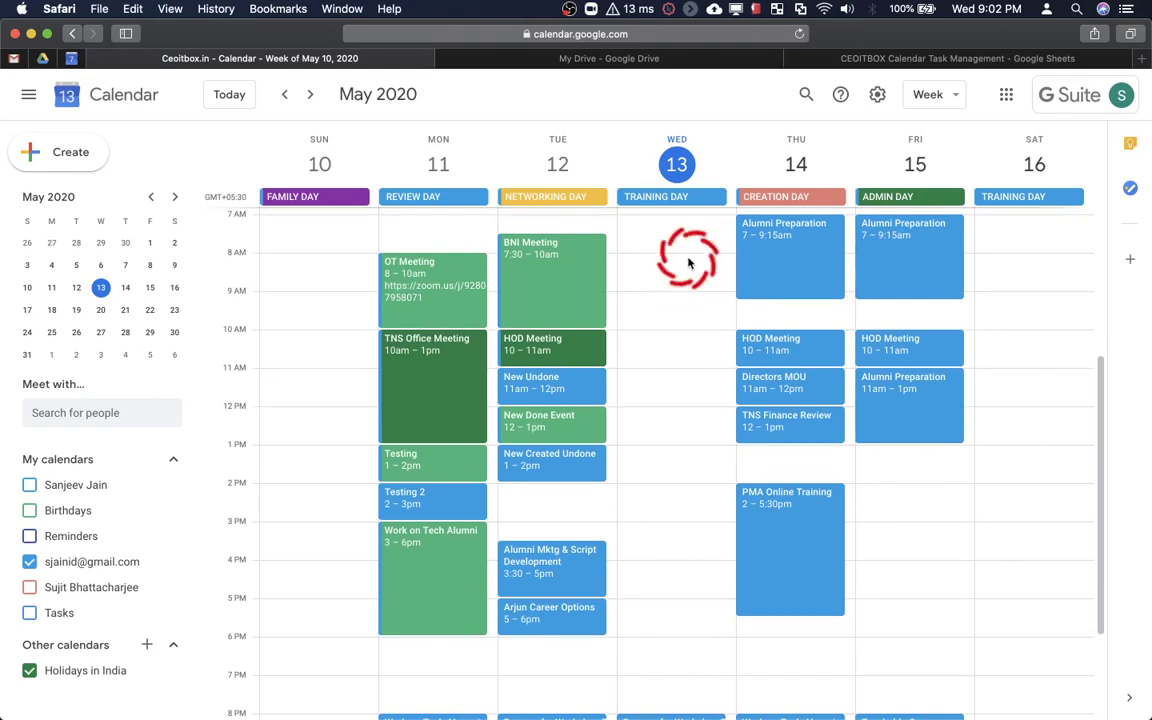
Create Test Task 1, 2 and 3 events on Wednesday at 8am, 9am and 10am
{"action": "left_click", "coordinate": [686, 268]}
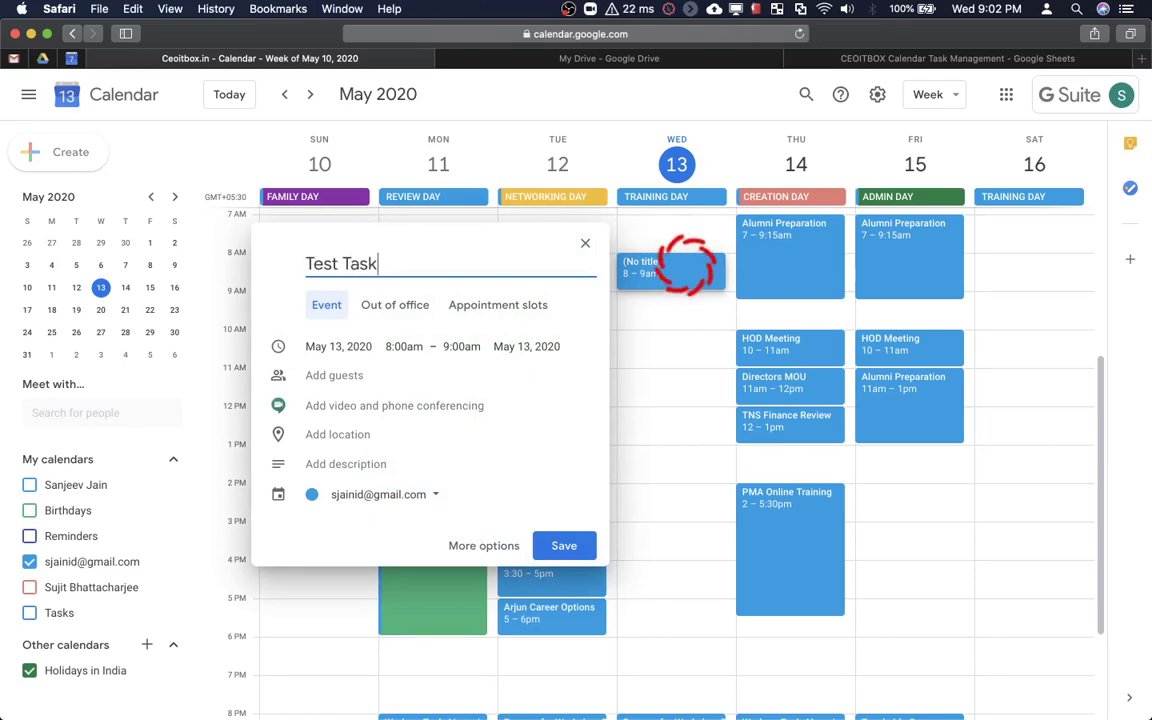
{"action": "key", "text": "Return"}
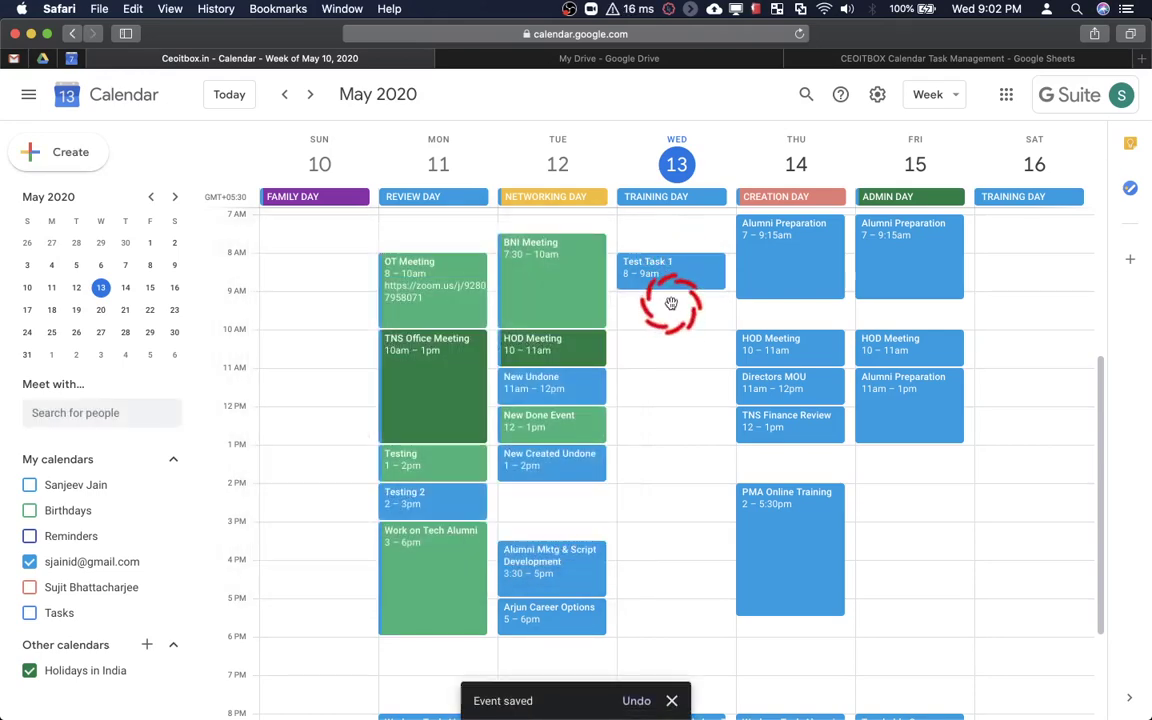
{"action": "left_click", "coordinate": [671, 302]}
{"action": "type", "text": "Test Tas"}
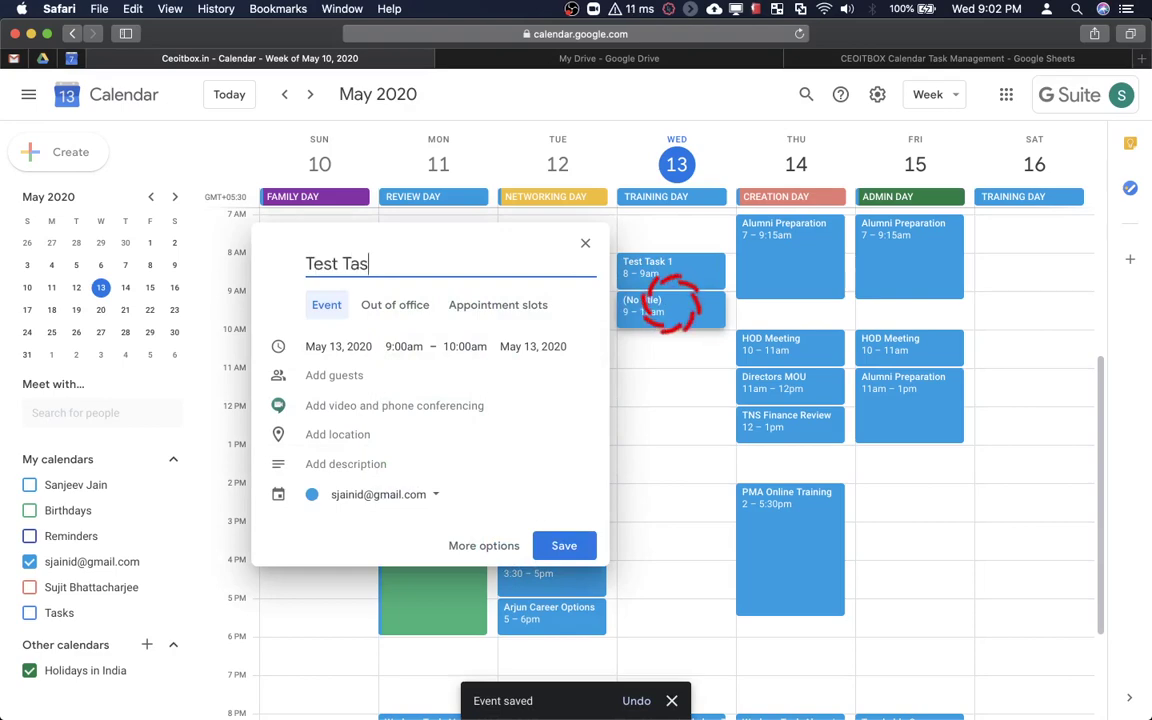
{"action": "key", "text": "Return"}
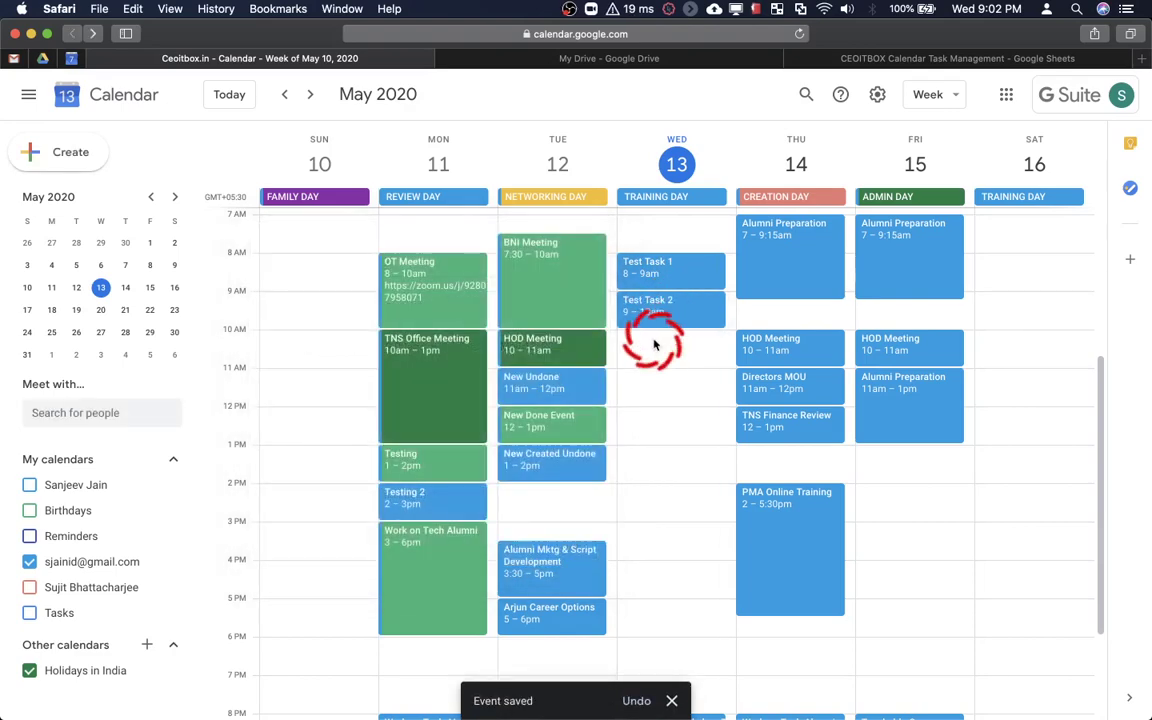
{"action": "left_click", "coordinate": [653, 340]}
{"action": "type", "text": "Test Tas"}
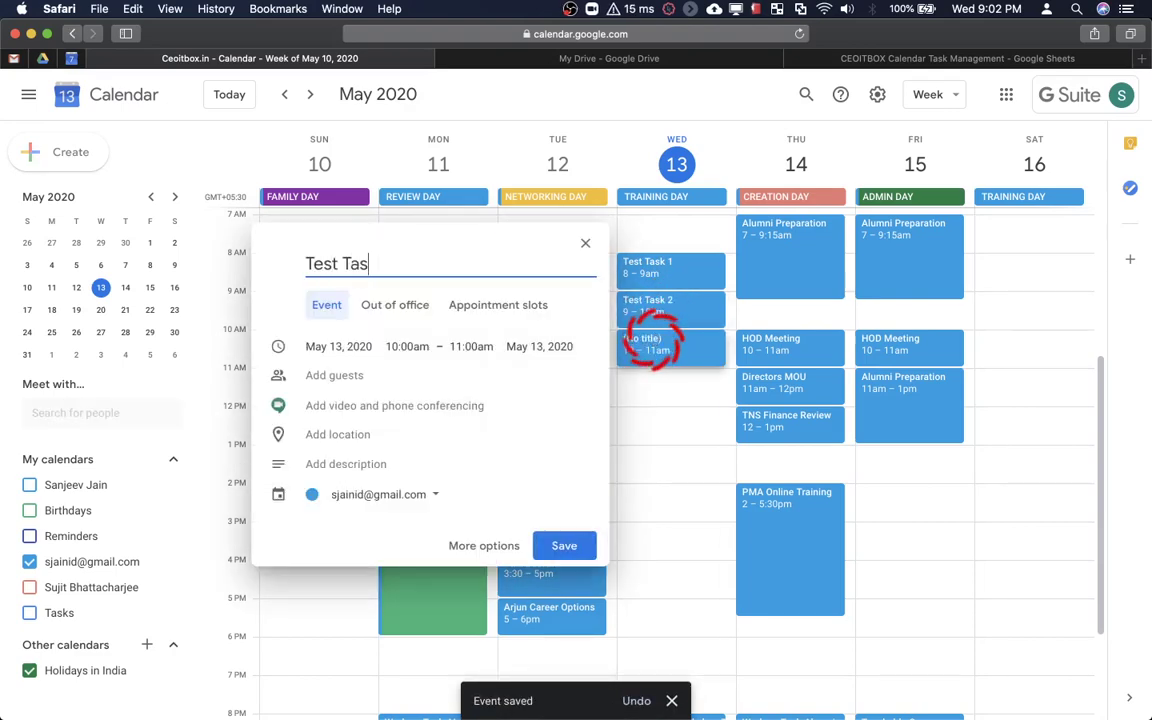
{"action": "key", "text": "Return"}
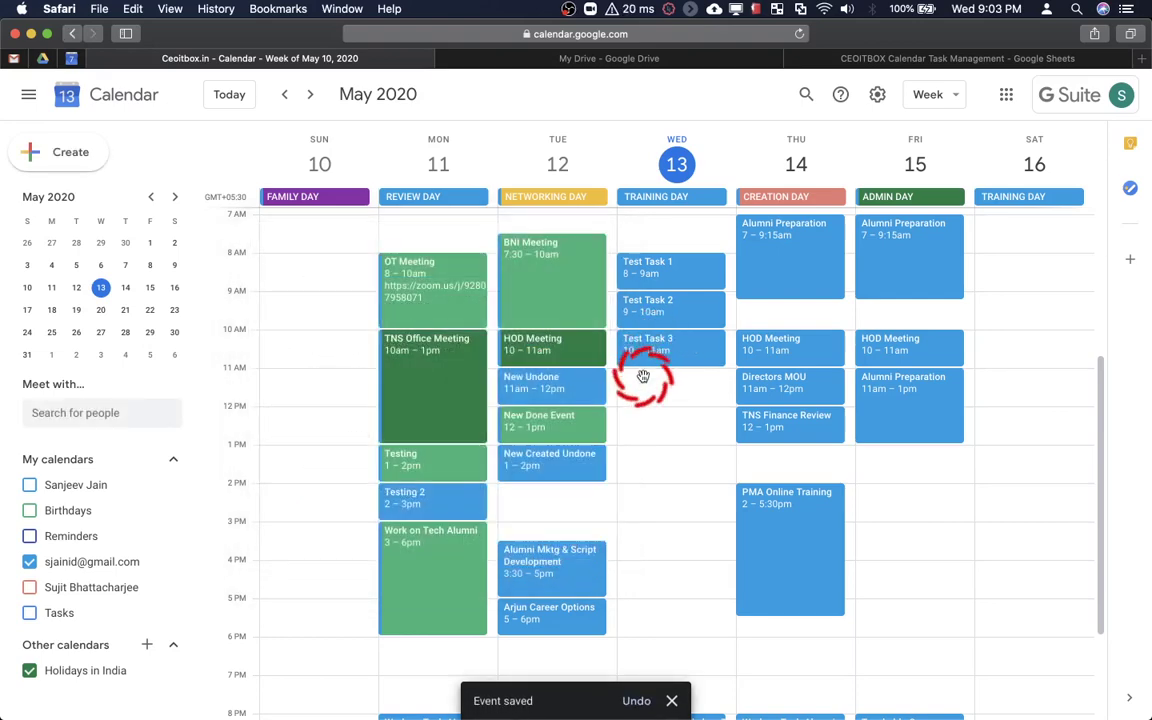
Create Test Task 4 at 11am and Test Task 5 at 12pm on Wednesday
{"action": "left_click", "coordinate": [643, 377]}
{"action": "type", "text": "Test Task 4"}
{"action": "key", "text": "Return"}
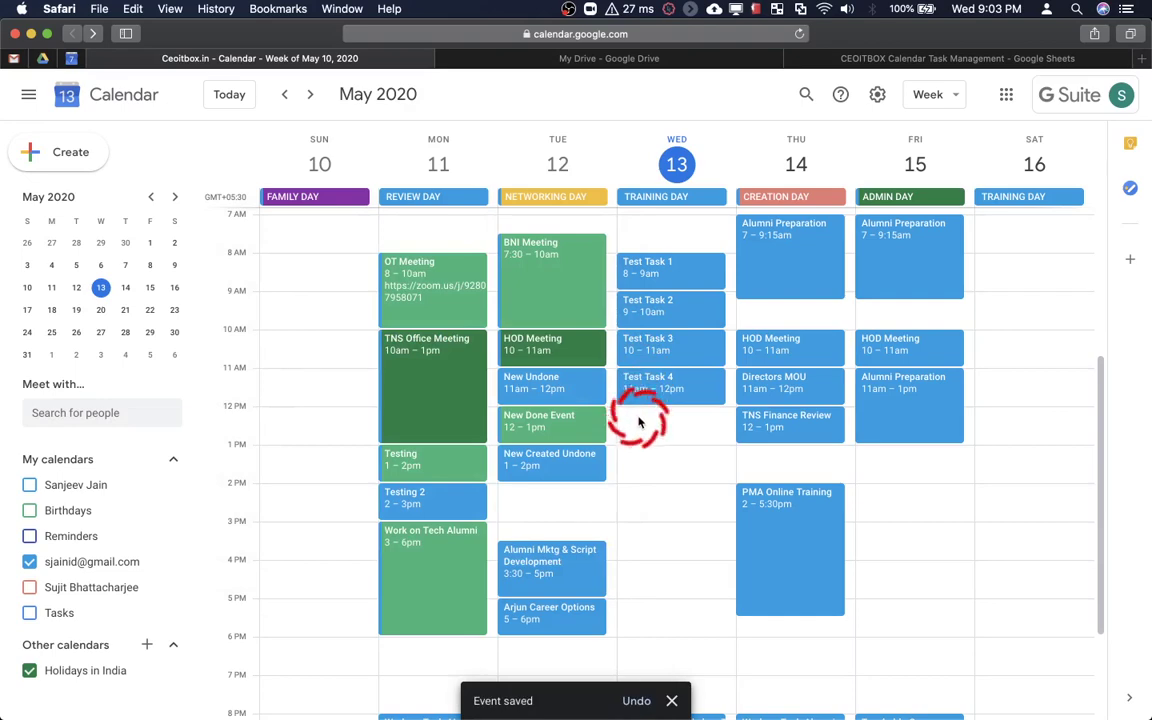
{"action": "left_click", "coordinate": [640, 422]}
{"action": "type", "text": "Test "}
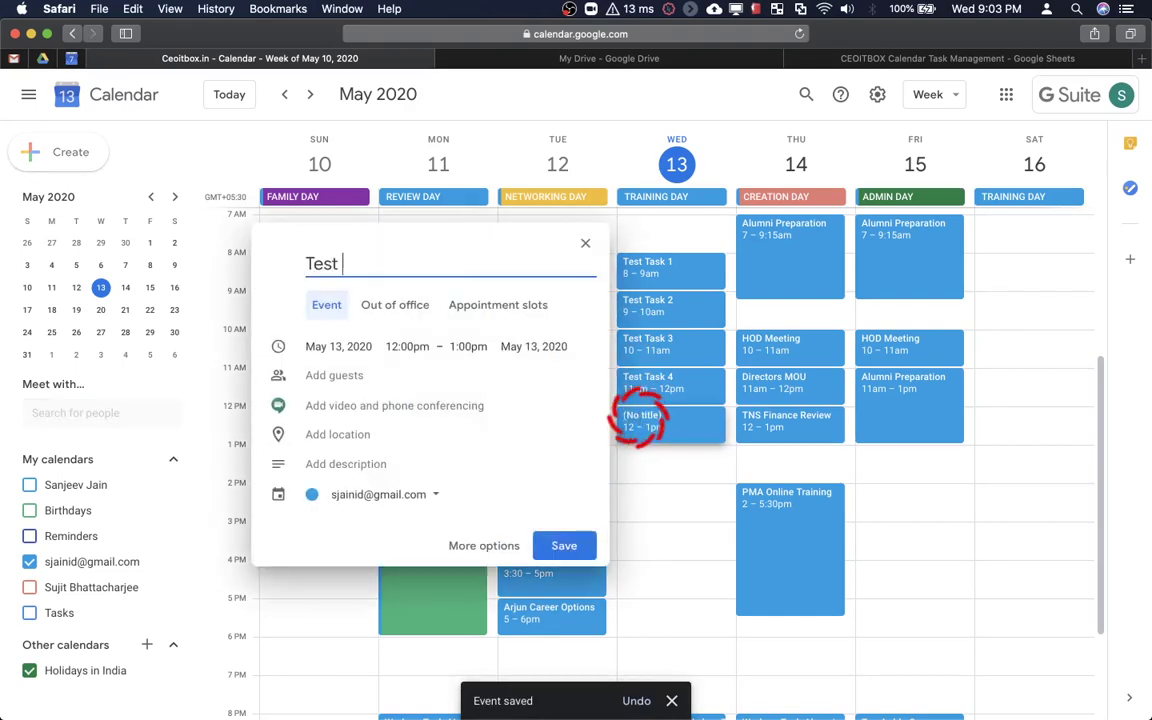
{"action": "type", "text": "Task 5"}
{"action": "key", "text": "Return"}
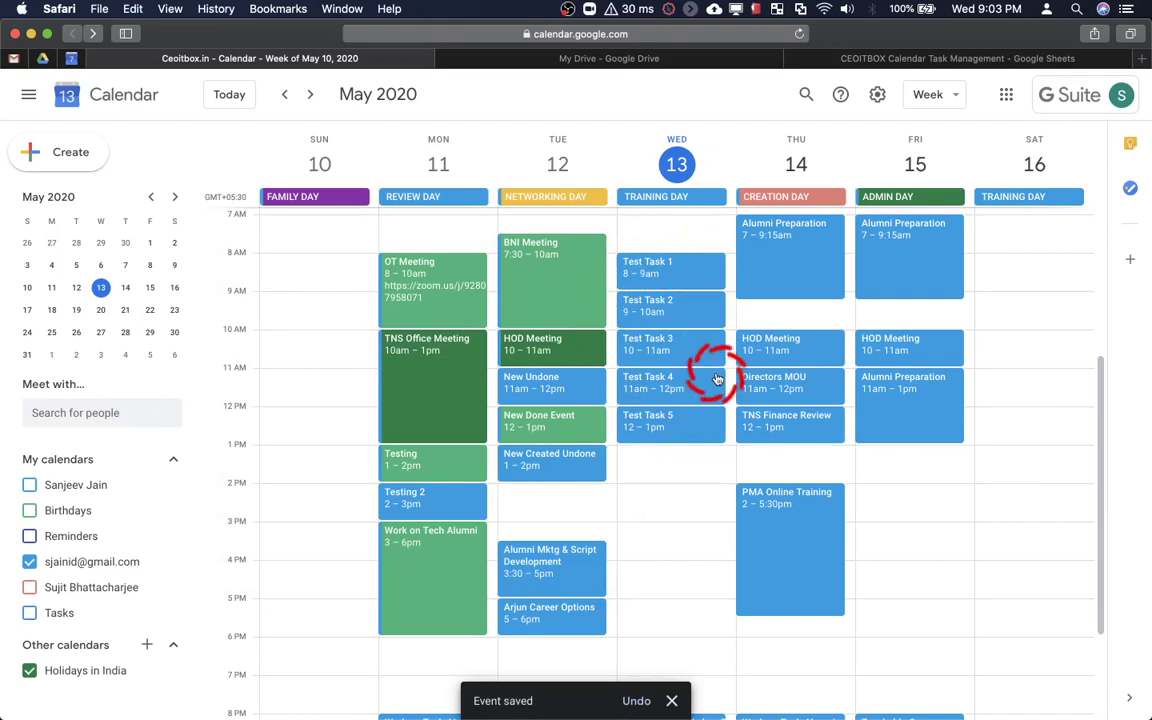
Delete only Wednesday's occurrence of the TRAINING DAY event
{"action": "left_click", "coordinate": [723, 203]}
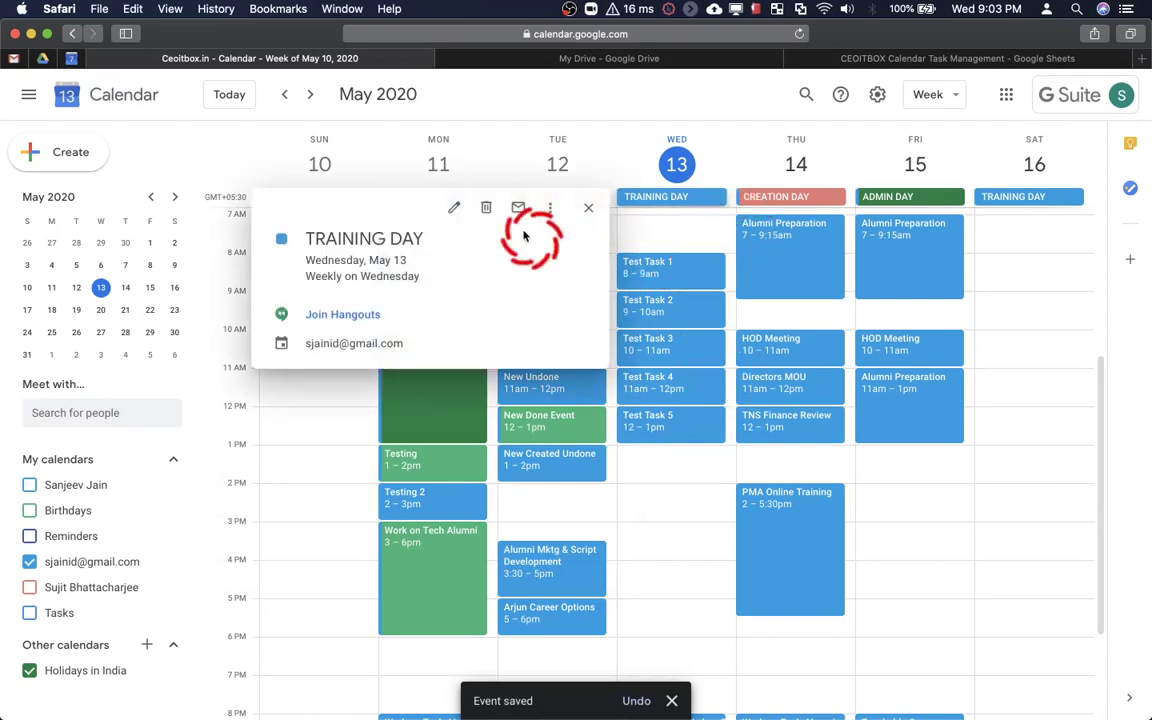
{"action": "left_click", "coordinate": [485, 210]}
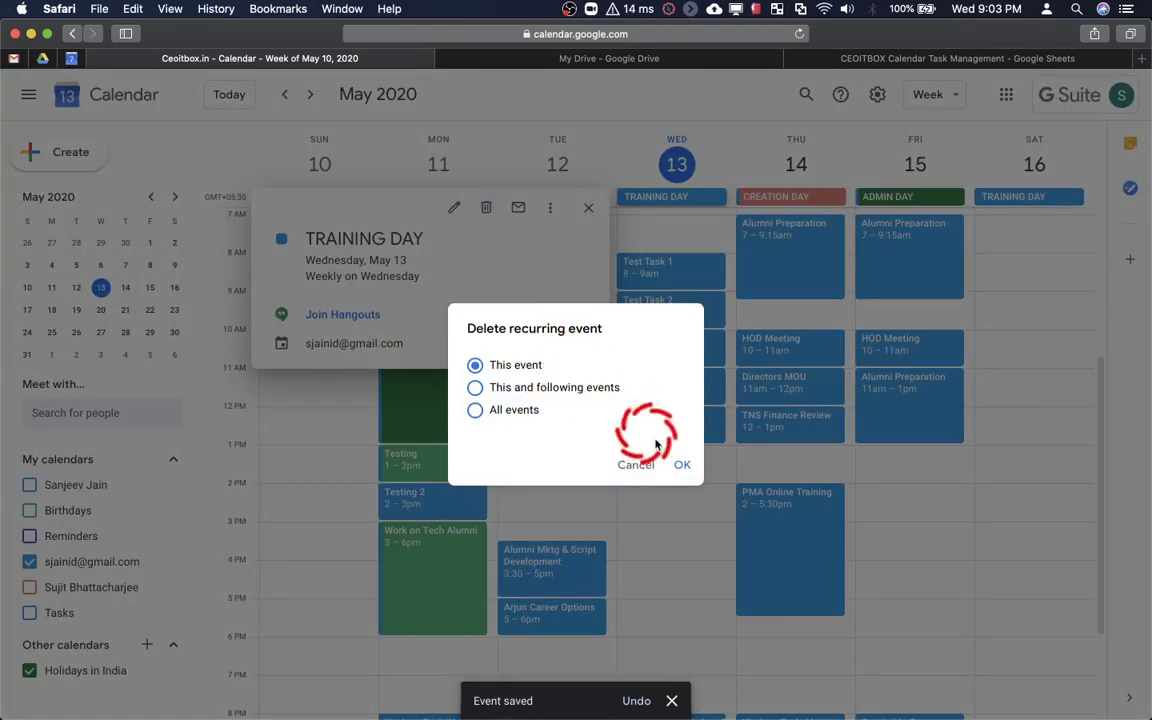
{"action": "left_click", "coordinate": [684, 467]}
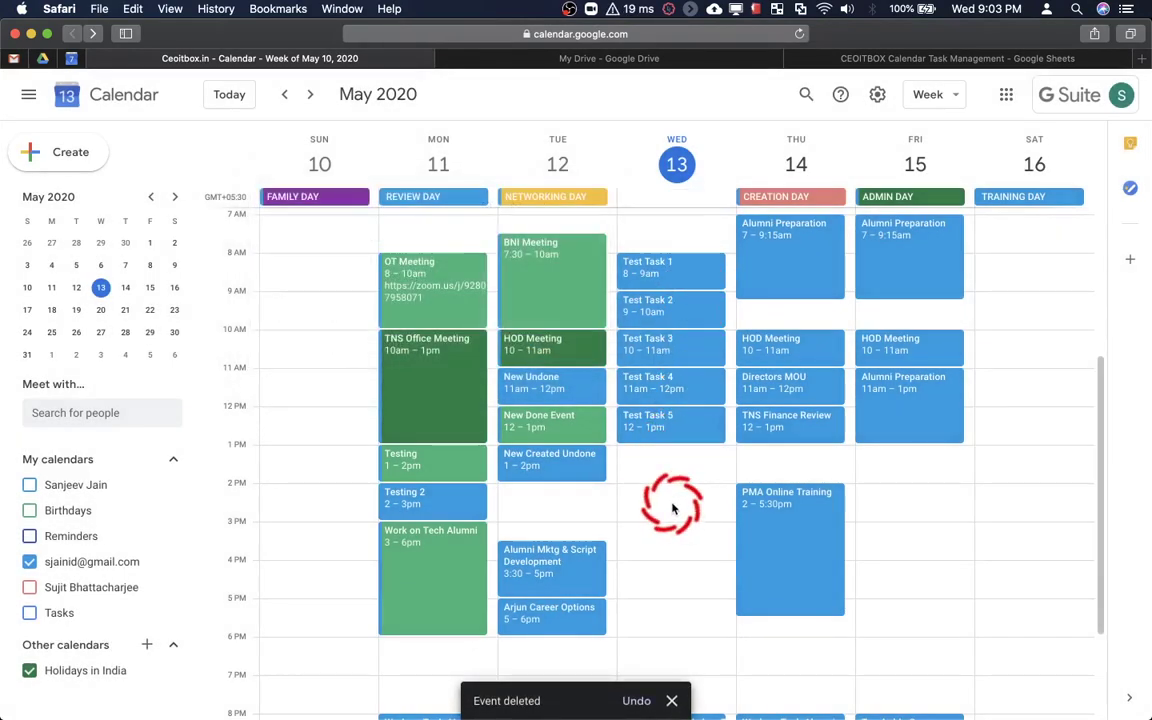
Close the Google Drive tab, leaving the spreadsheet's Check Task sheet in view
{"action": "scroll", "coordinate": [688, 308], "scroll_direction": "down", "scroll_amount": 5}
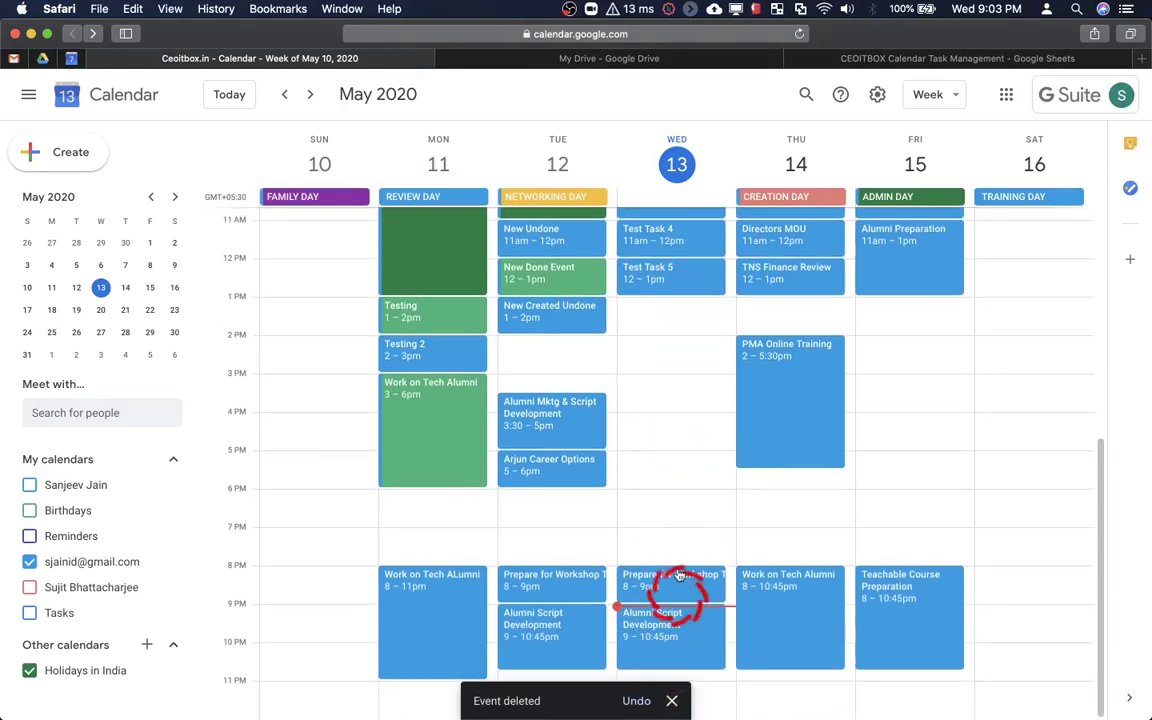
{"action": "scroll", "coordinate": [690, 530], "scroll_direction": "up", "scroll_amount": 1}
{"action": "scroll", "coordinate": [692, 520], "scroll_direction": "up", "scroll_amount": 4}
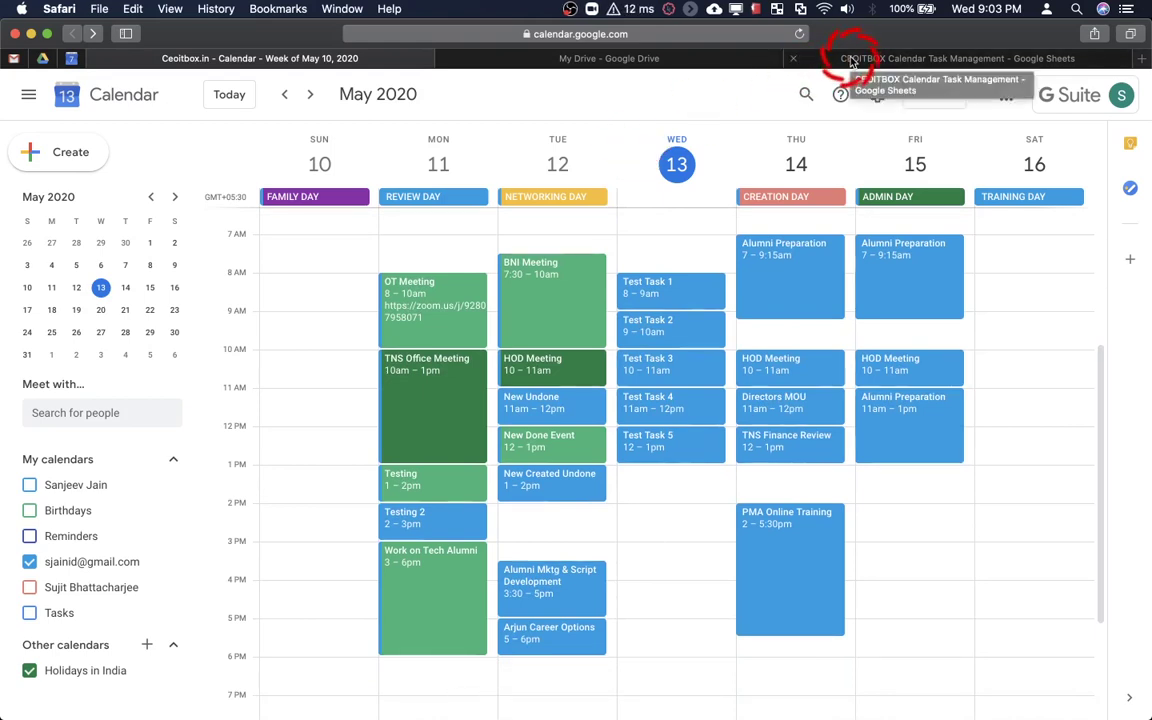
{"action": "left_click", "coordinate": [444, 58]}
Return to the CEOITBOX spreadsheet's Settings sheet and select the first Report To cell, F2
{"action": "left_click", "coordinate": [497, 64]}
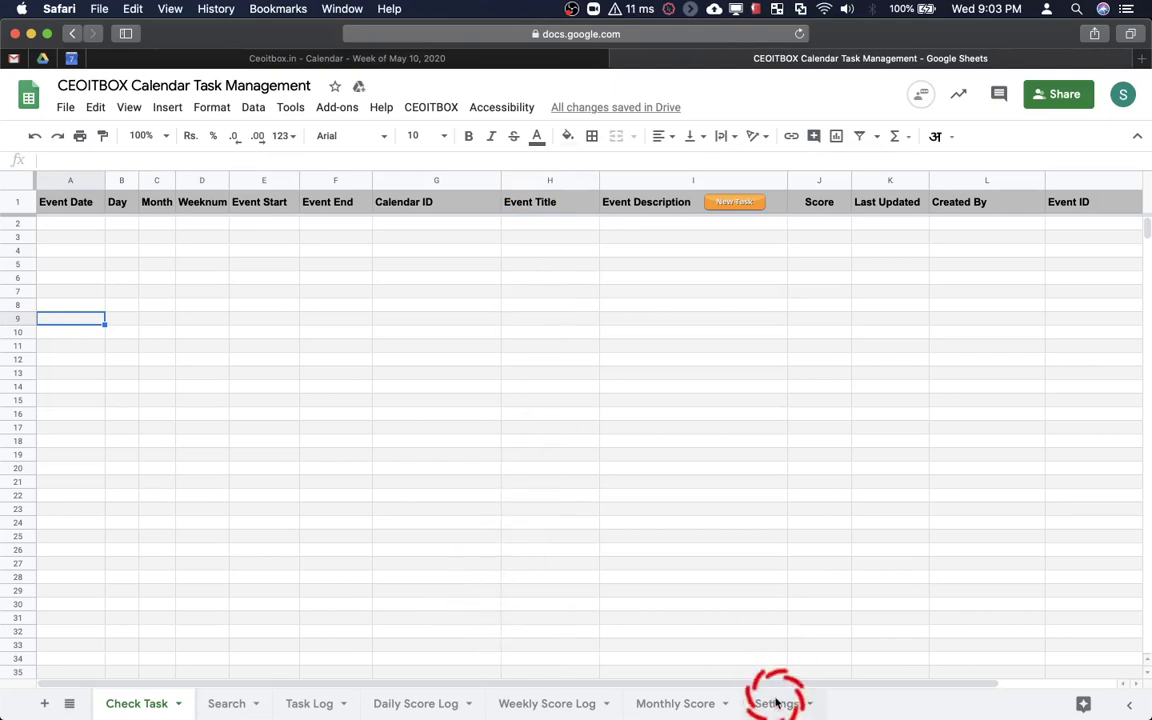
{"action": "left_click", "coordinate": [776, 703]}
{"action": "left_click", "coordinate": [505, 337]}
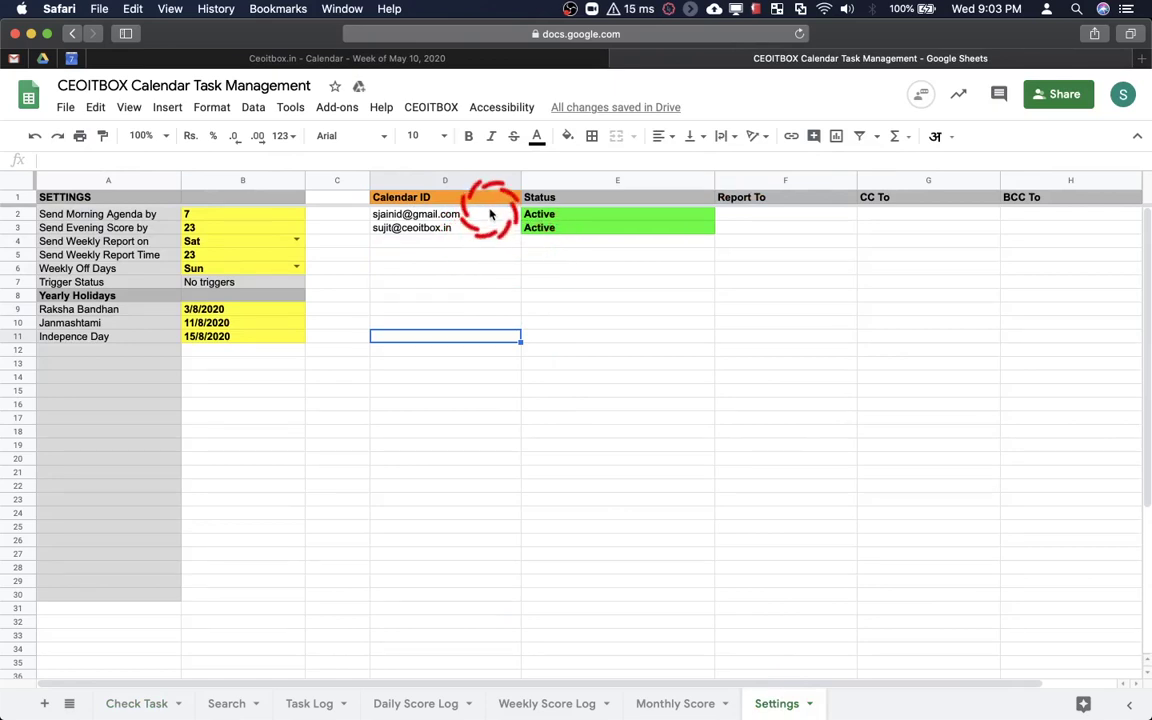
{"action": "scroll", "coordinate": [771, 229], "scroll_direction": "right", "scroll_amount": 2}
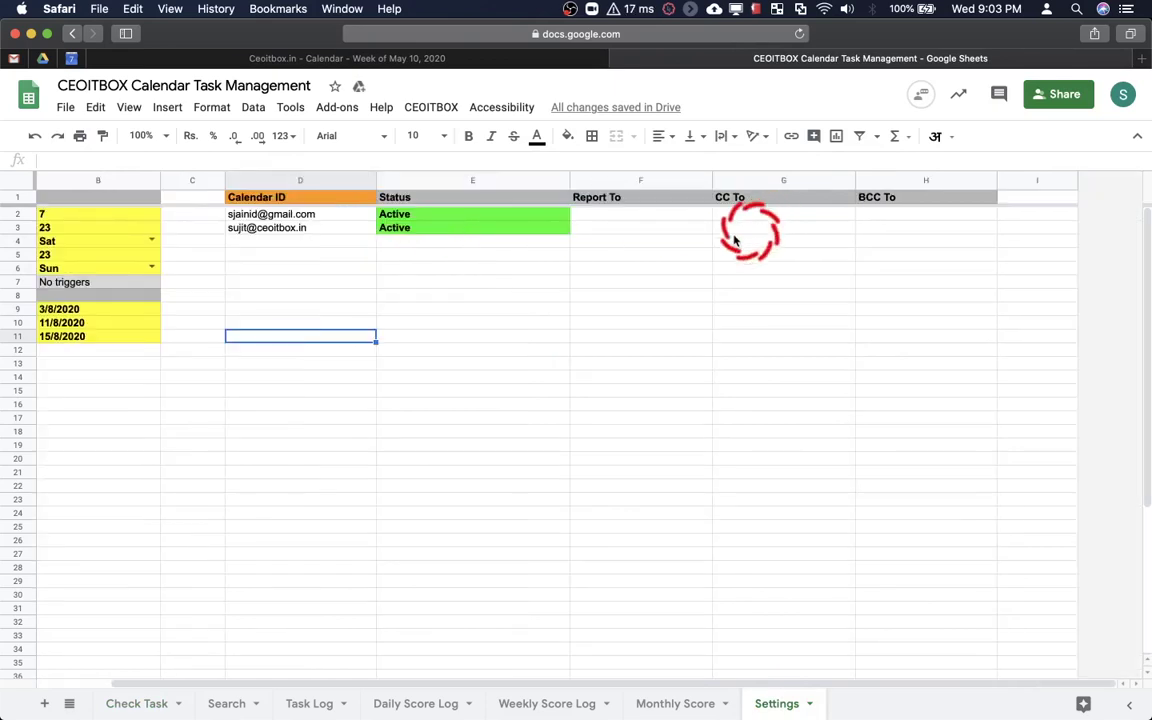
{"action": "left_click", "coordinate": [626, 218]}
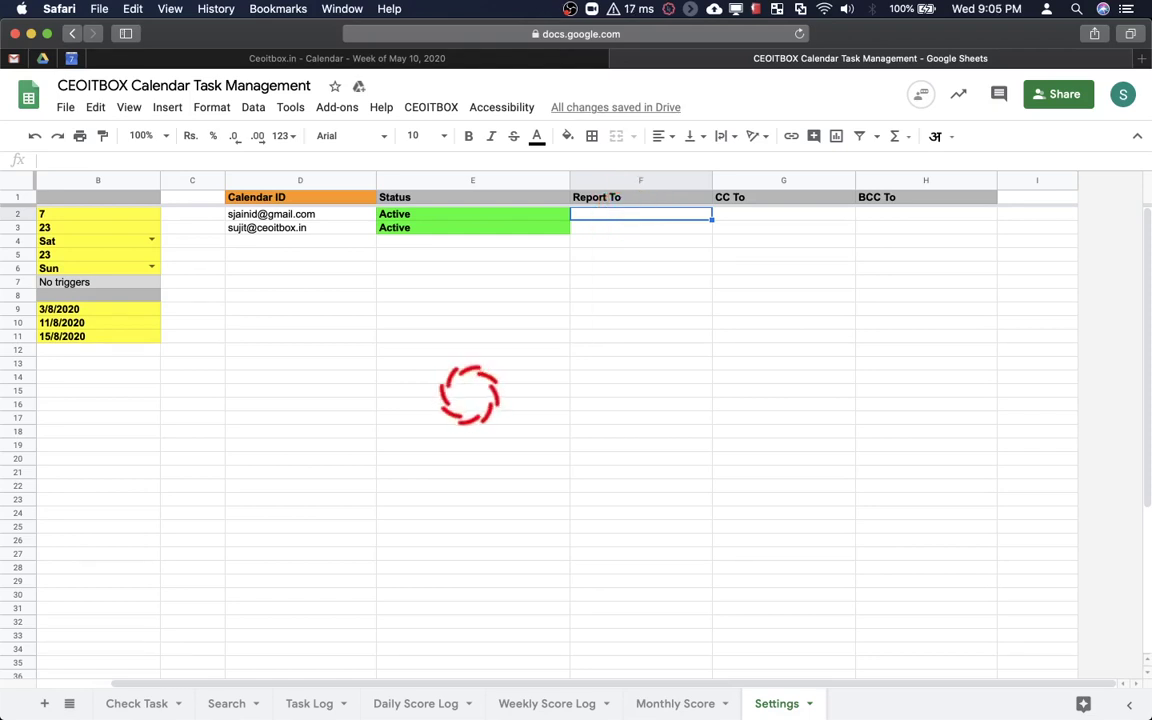
Copy the first Calendar ID from D2 into the Report To cell F2
{"action": "left_click", "coordinate": [342, 215]}
{"action": "left_click", "coordinate": [340, 229]}
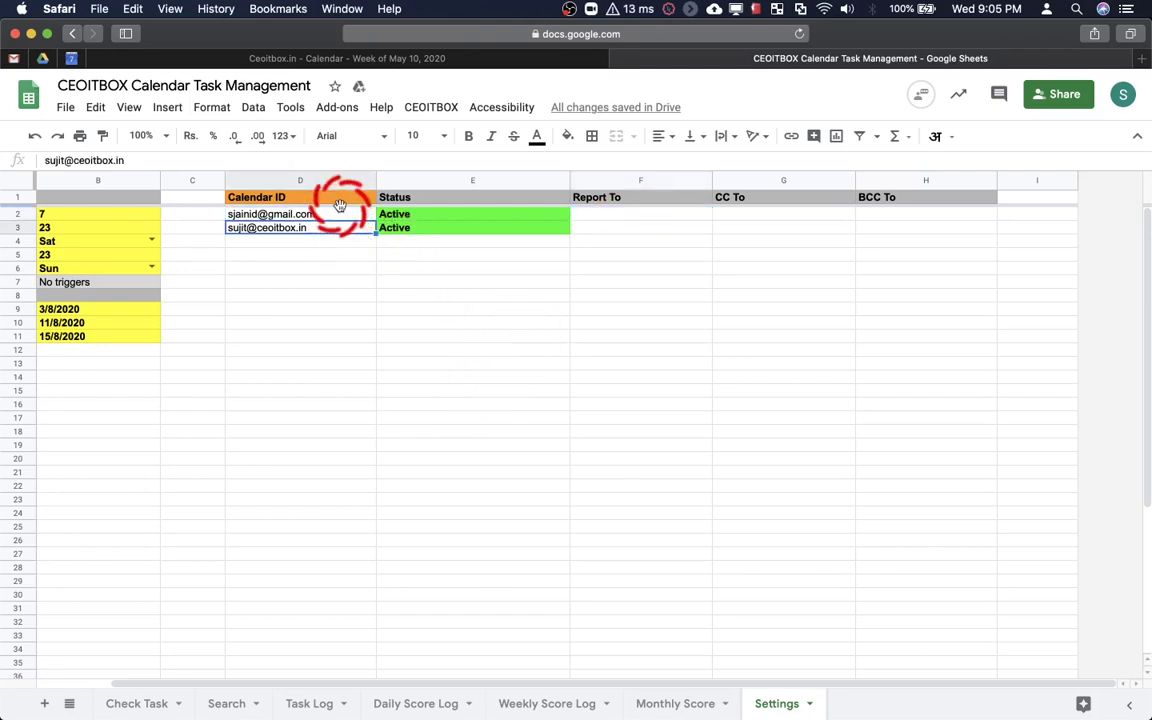
{"action": "left_click", "coordinate": [336, 215]}
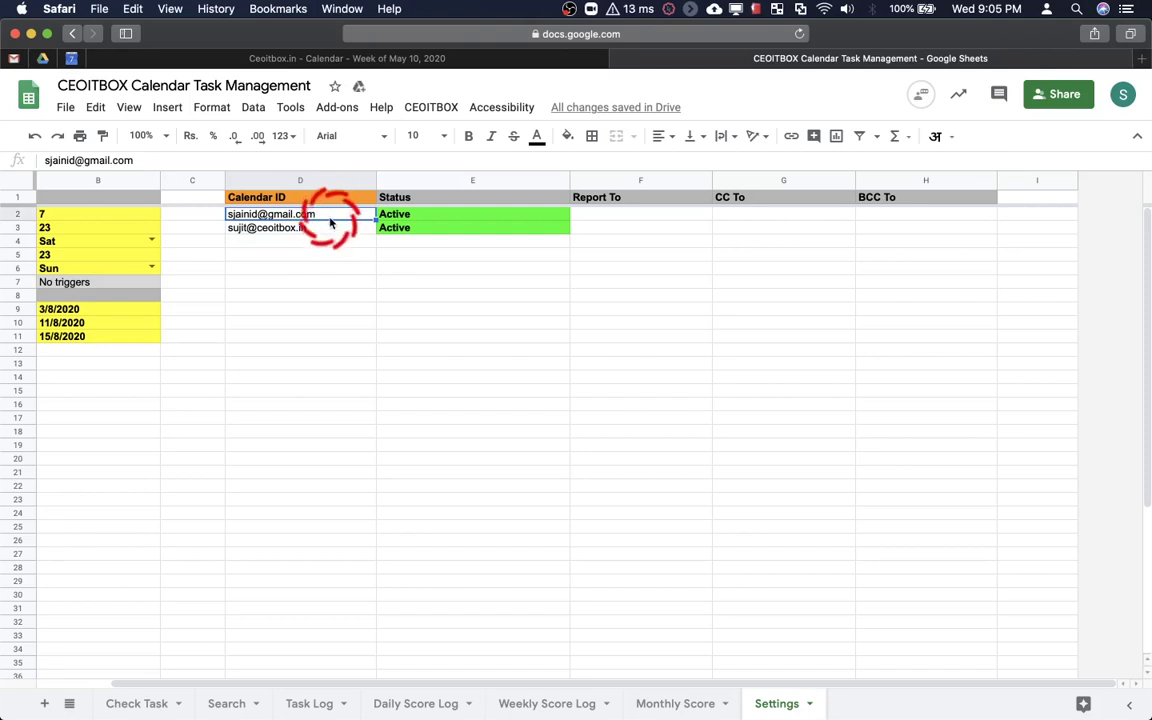
{"action": "left_click", "coordinate": [594, 216]}
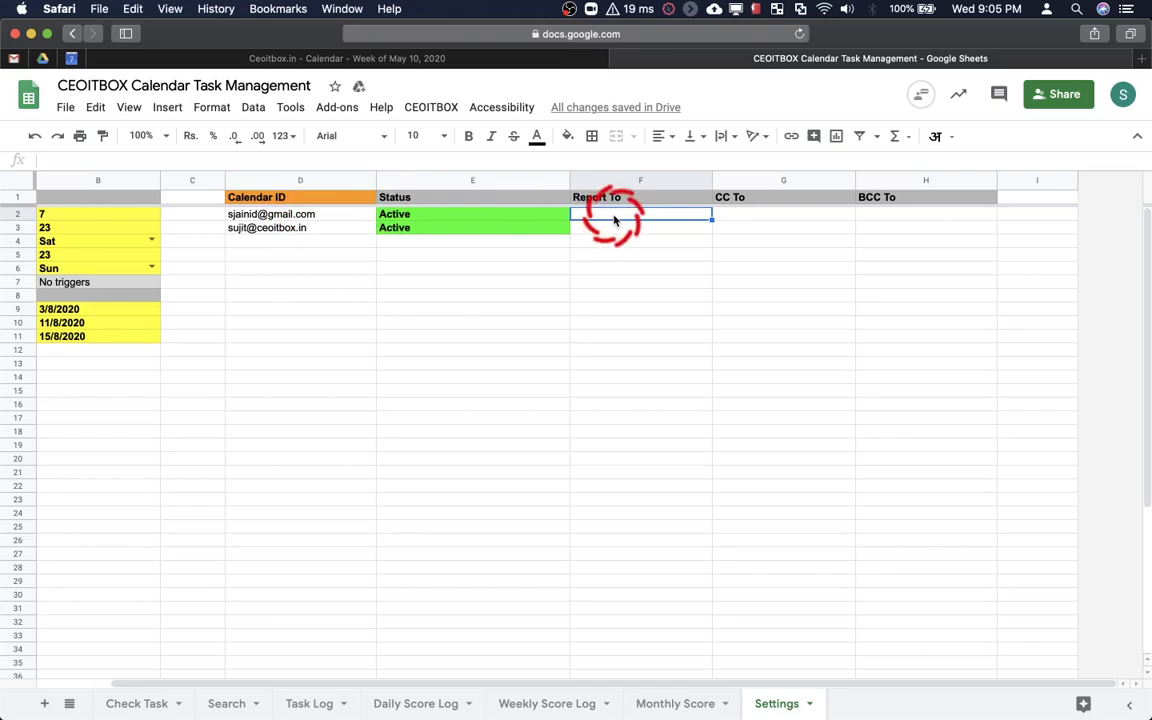
{"action": "key", "text": "Left"}
{"action": "key", "text": "Left"}
{"action": "key", "text": "ctrl+c"}
{"action": "key", "text": "Right"}
{"action": "key", "text": "Right"}
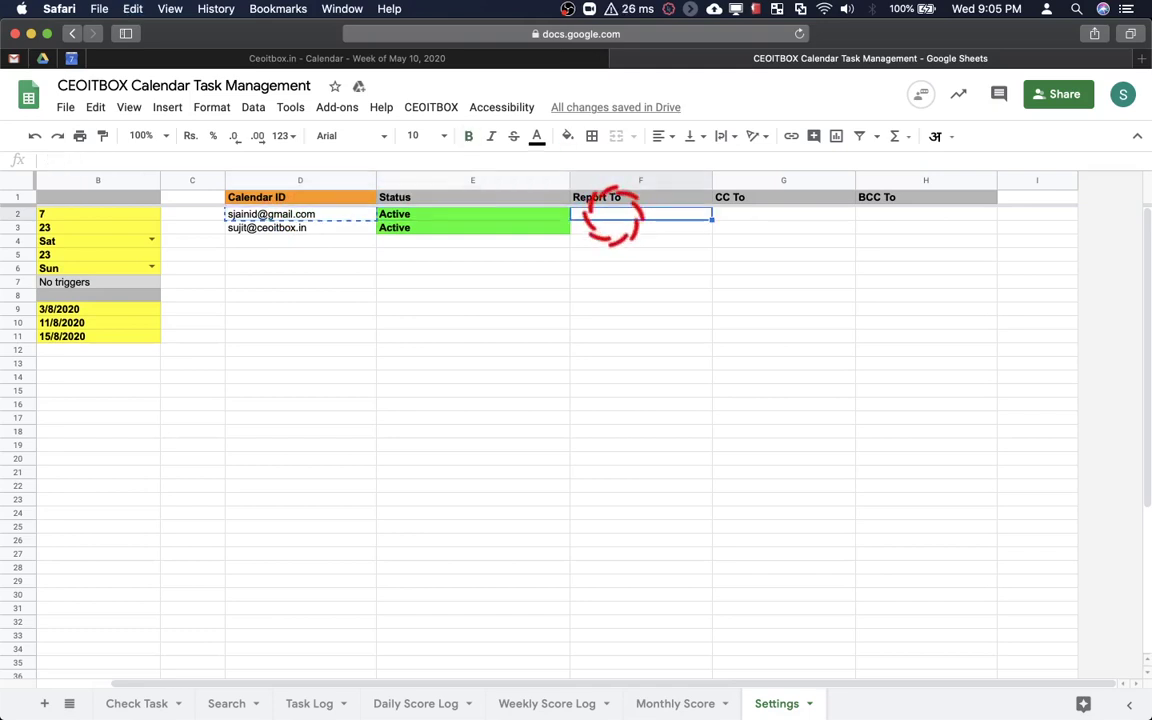
{"action": "key", "text": "ctrl+v"}
{"action": "key", "text": "Left"}
{"action": "key", "text": "Left"}
Copy the second Calendar ID from D3 into Report To cell F3
{"action": "key", "text": "Down"}
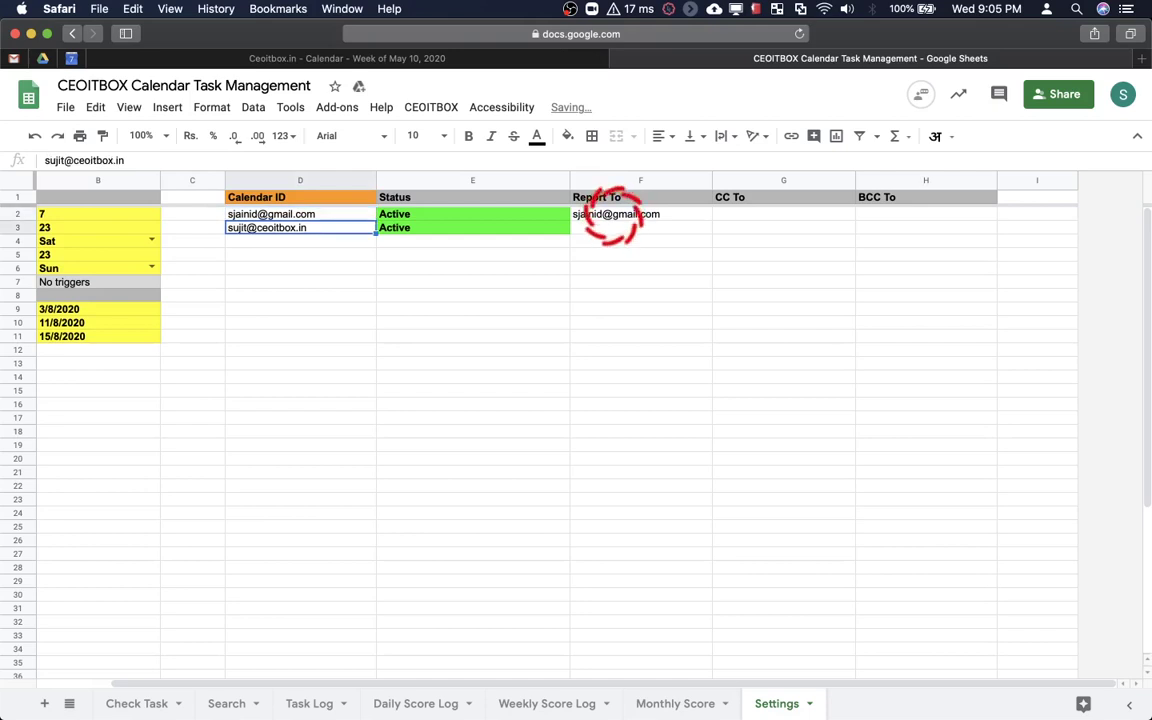
{"action": "key", "text": "ctrl+c"}
{"action": "key", "text": "Right"}
{"action": "key", "text": "Right"}
{"action": "key", "text": "ctrl+v"}
{"action": "key", "text": "Right"}
{"action": "key", "text": "Right"}
Enter the CC e-mail address in G2 and paste the same address into G3
{"action": "key", "text": "Left"}
{"action": "key", "text": "Up"}
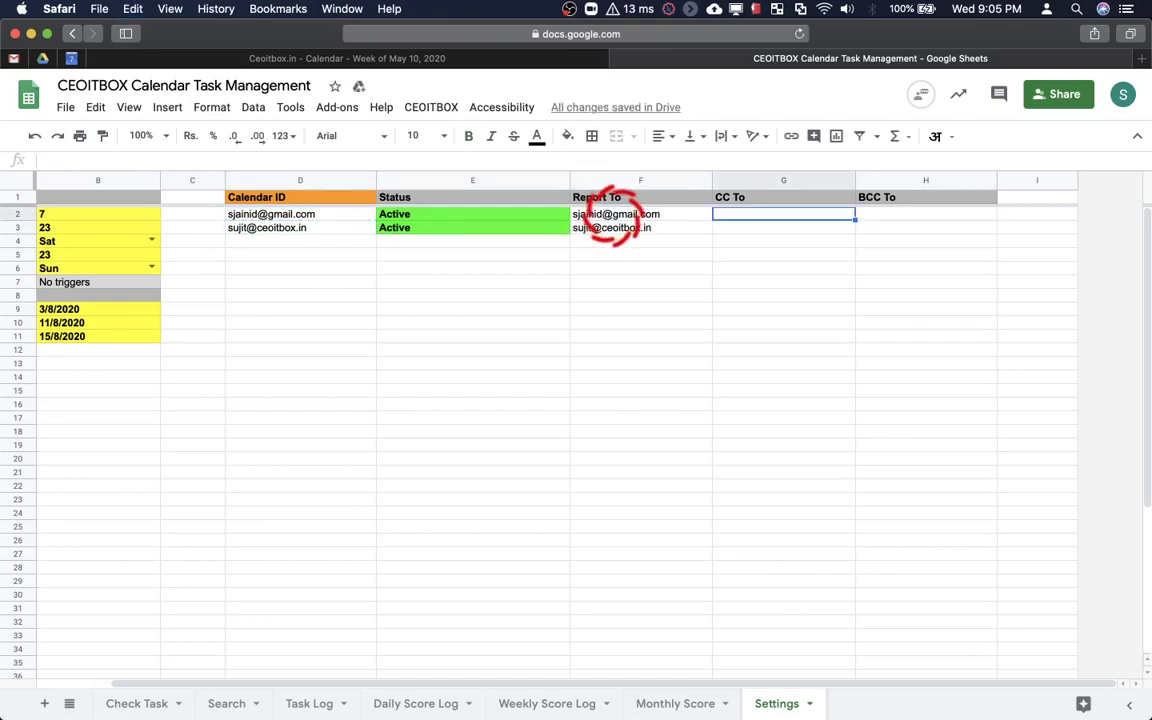
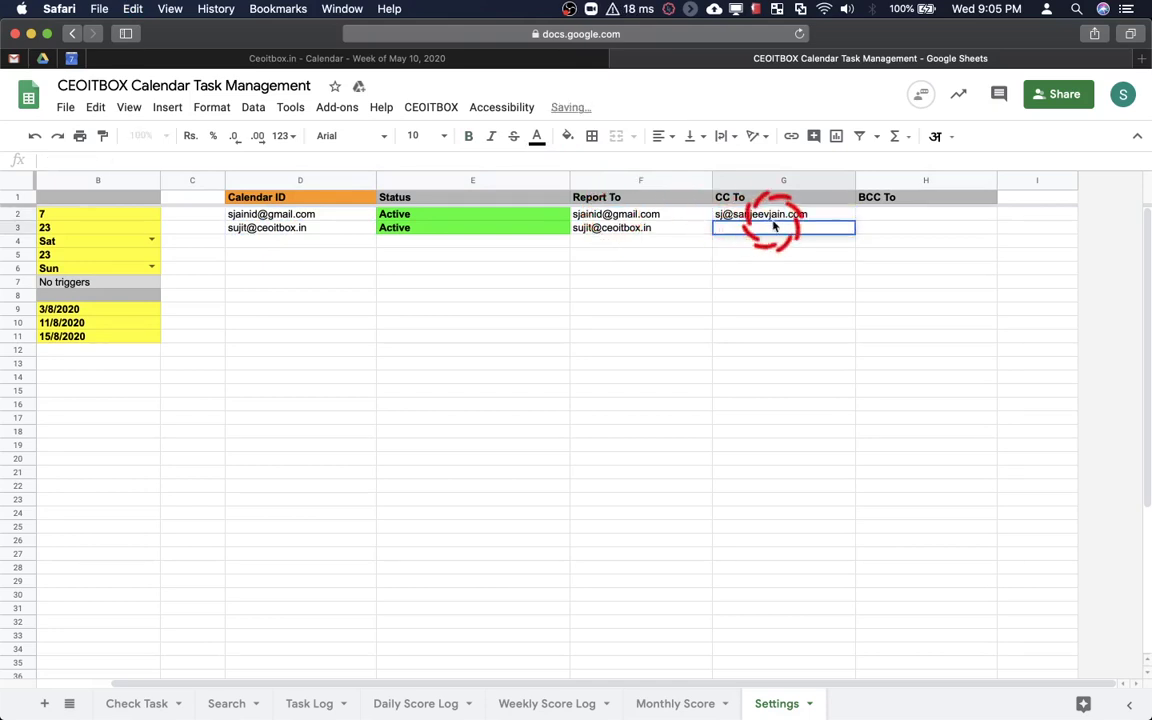
{"action": "left_click", "coordinate": [873, 202]}
{"action": "left_click", "coordinate": [874, 214]}
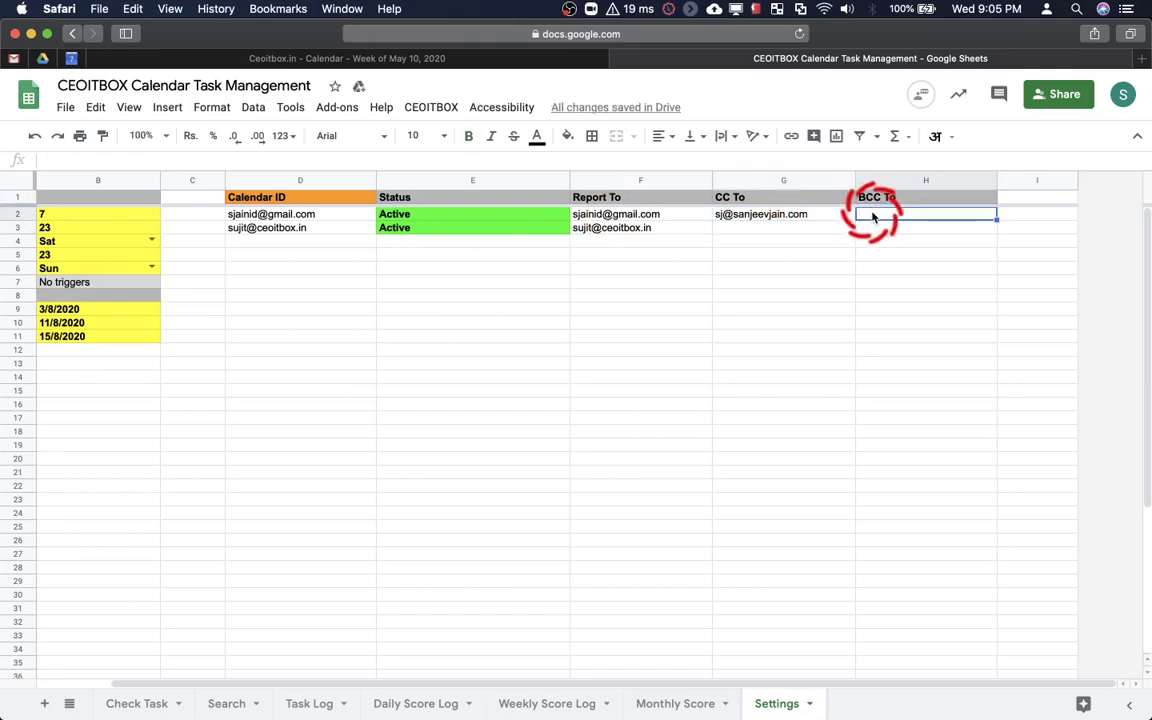
{"action": "left_click", "coordinate": [800, 230]}
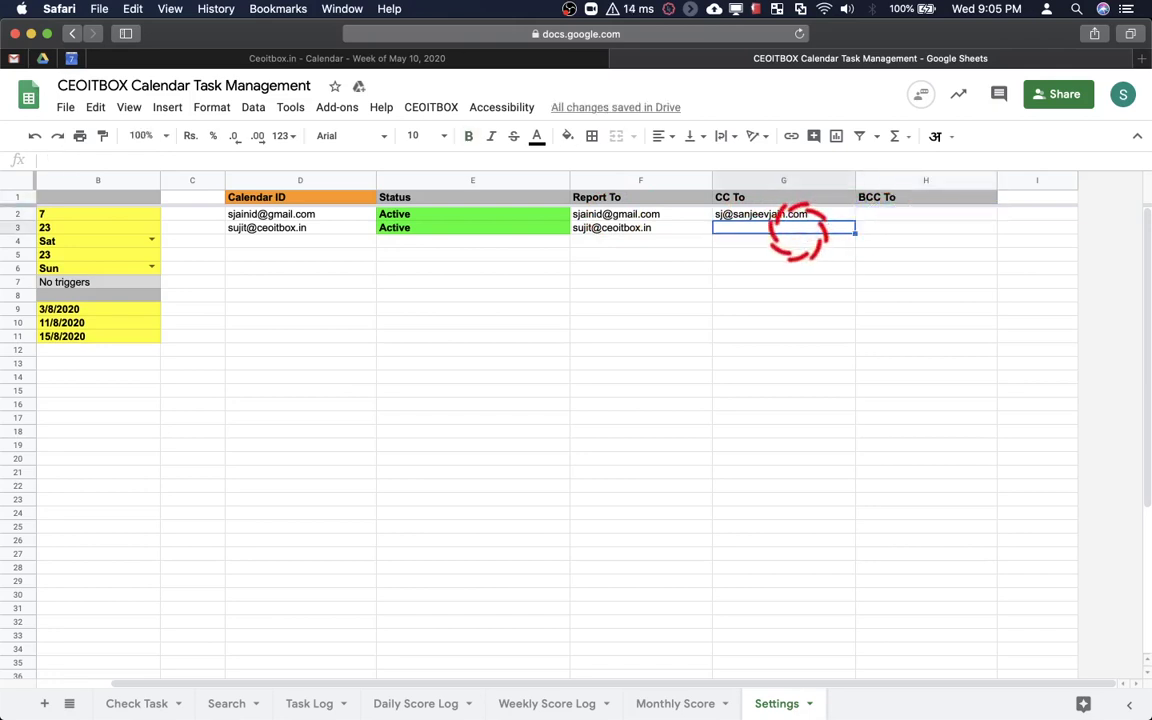
{"action": "key", "text": "Up"}
{"action": "key", "text": "Down"}
{"action": "key", "text": "super+v"}
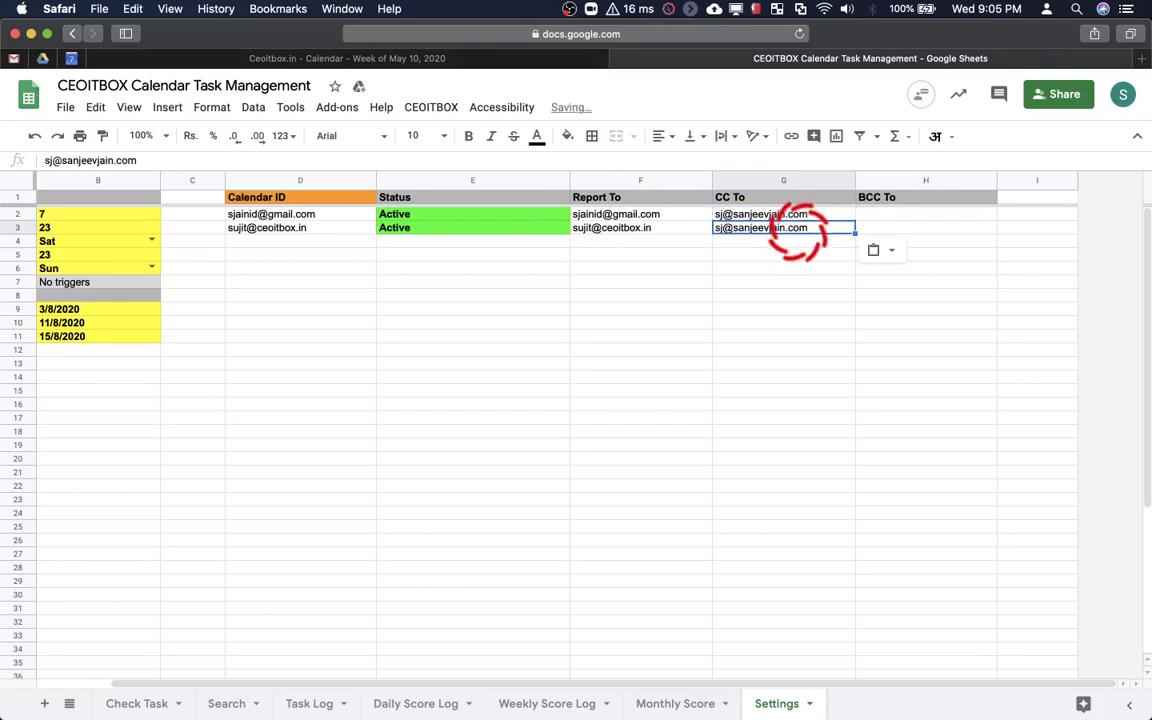
{"action": "key", "text": "Right"}
{"action": "key", "text": "Left"}
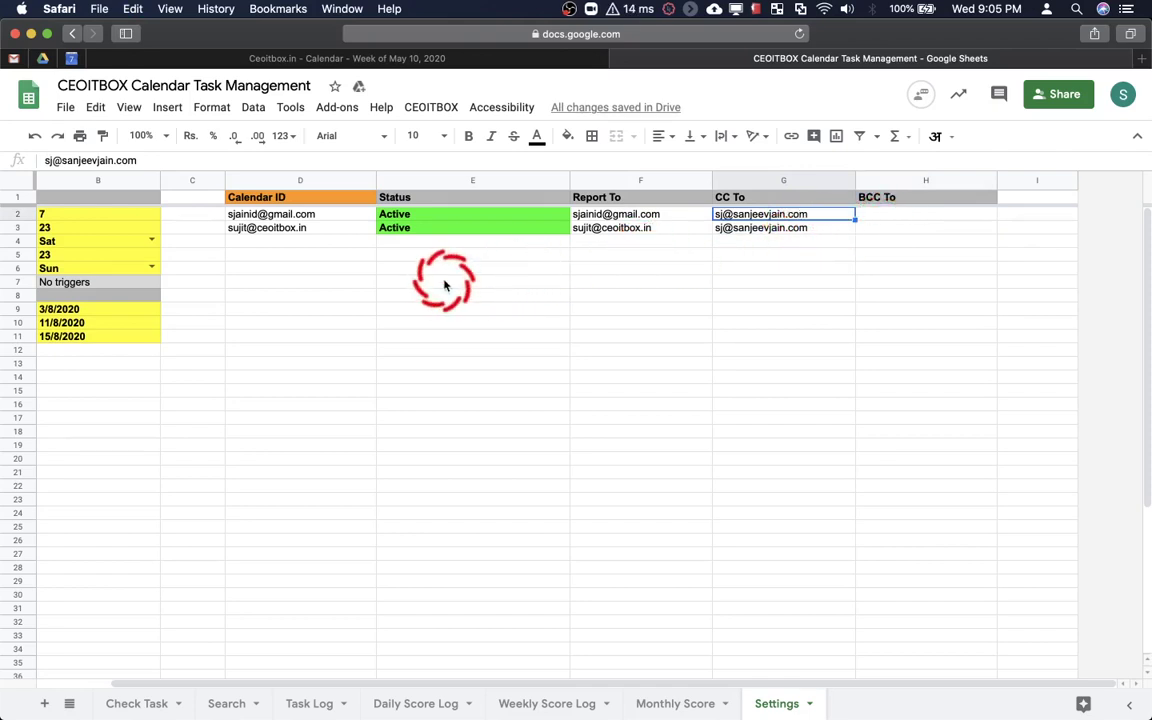
In Chrome's Google Calendar, open the CEOITBOX Trainings calendar's settings and sharing page
{"action": "left_click", "coordinate": [71, 58]}
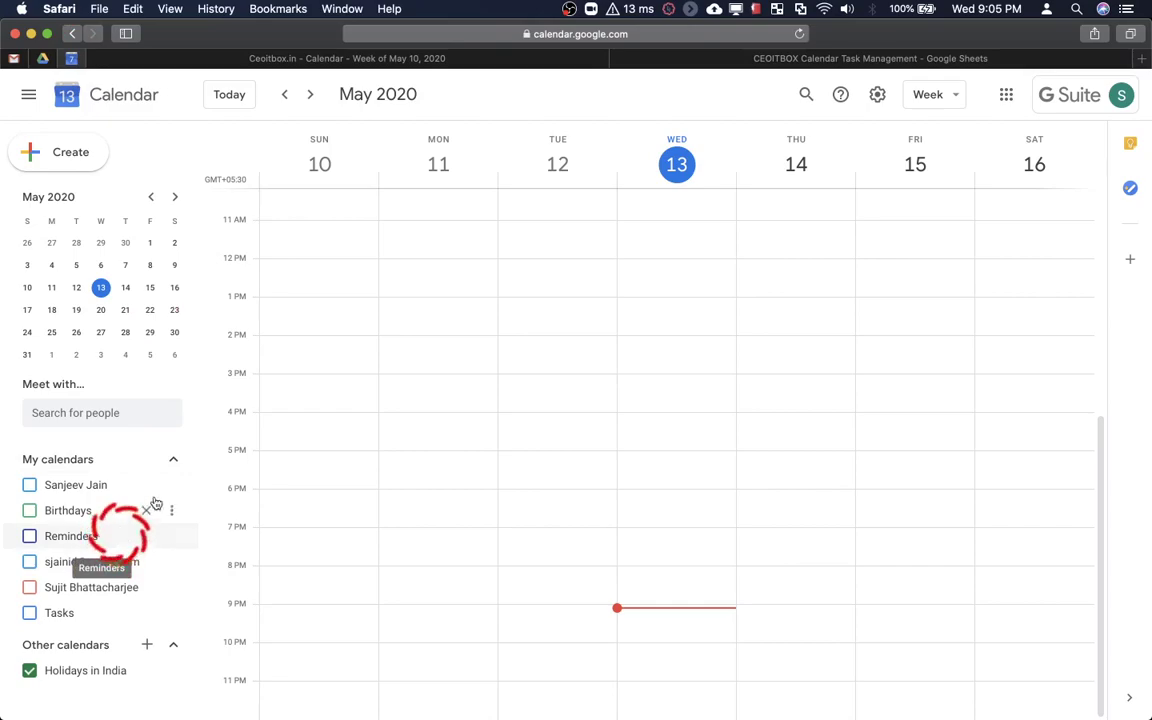
{"action": "key", "text": "ctrl+Up"}
{"action": "left_click", "coordinate": [527, 247]}
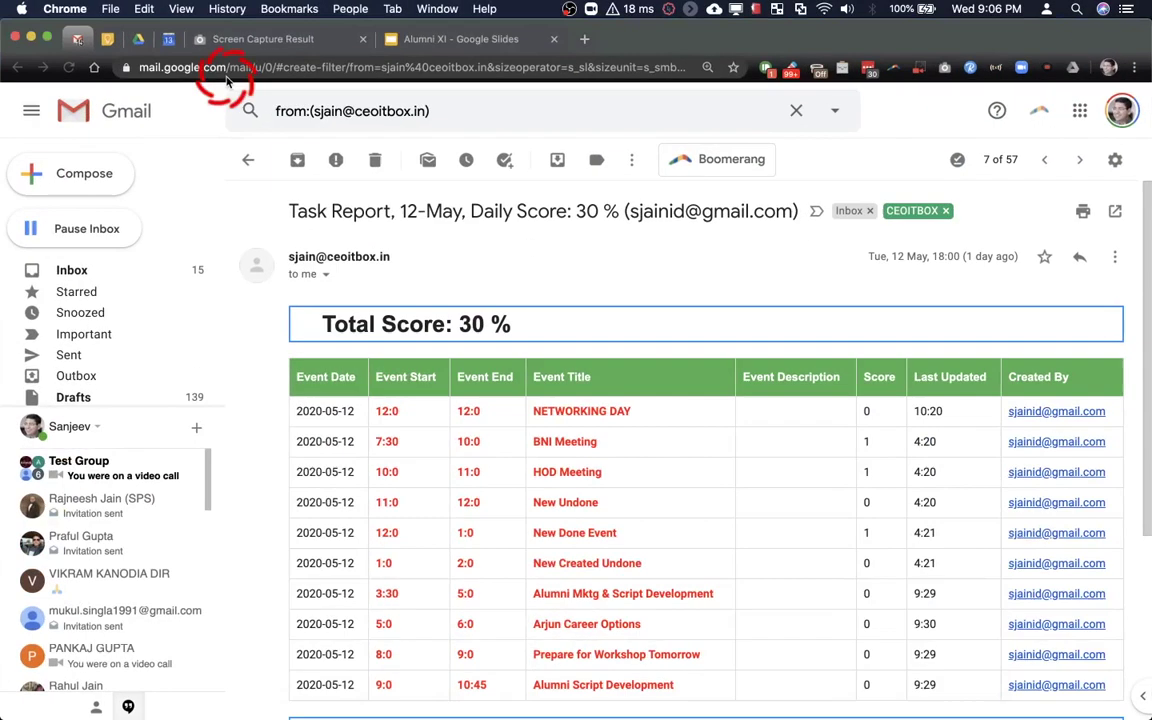
{"action": "left_click", "coordinate": [168, 39]}
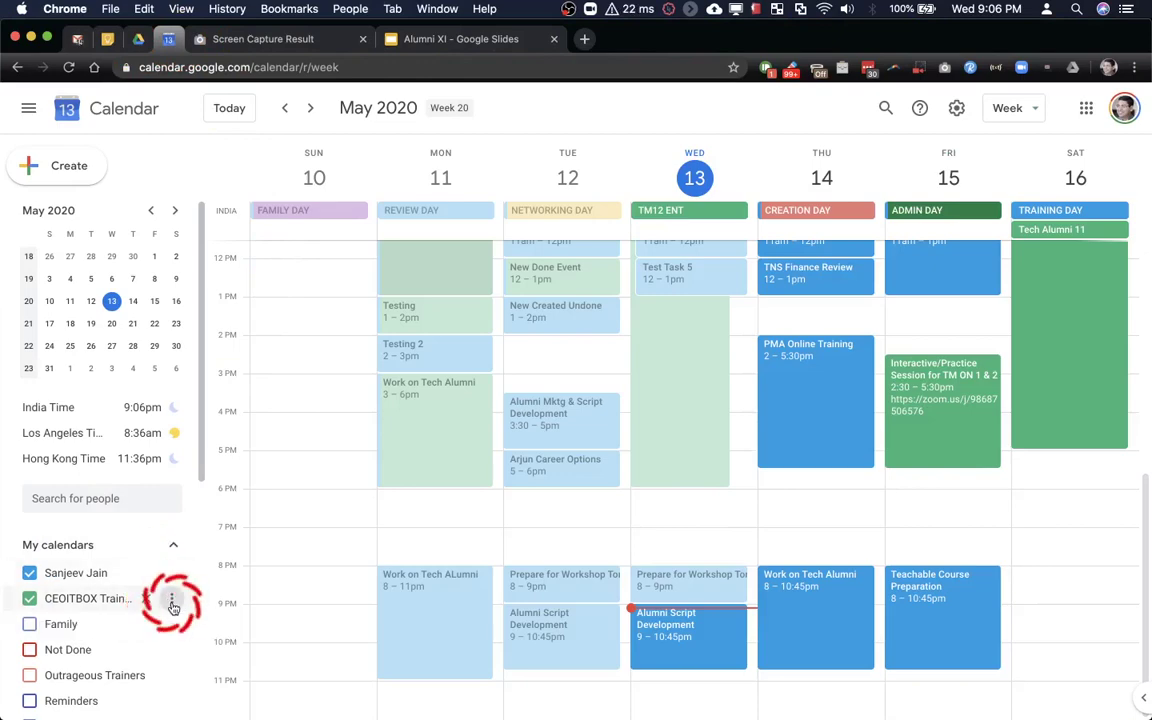
{"action": "left_click", "coordinate": [172, 603]}
{"action": "left_click", "coordinate": [196, 582]}
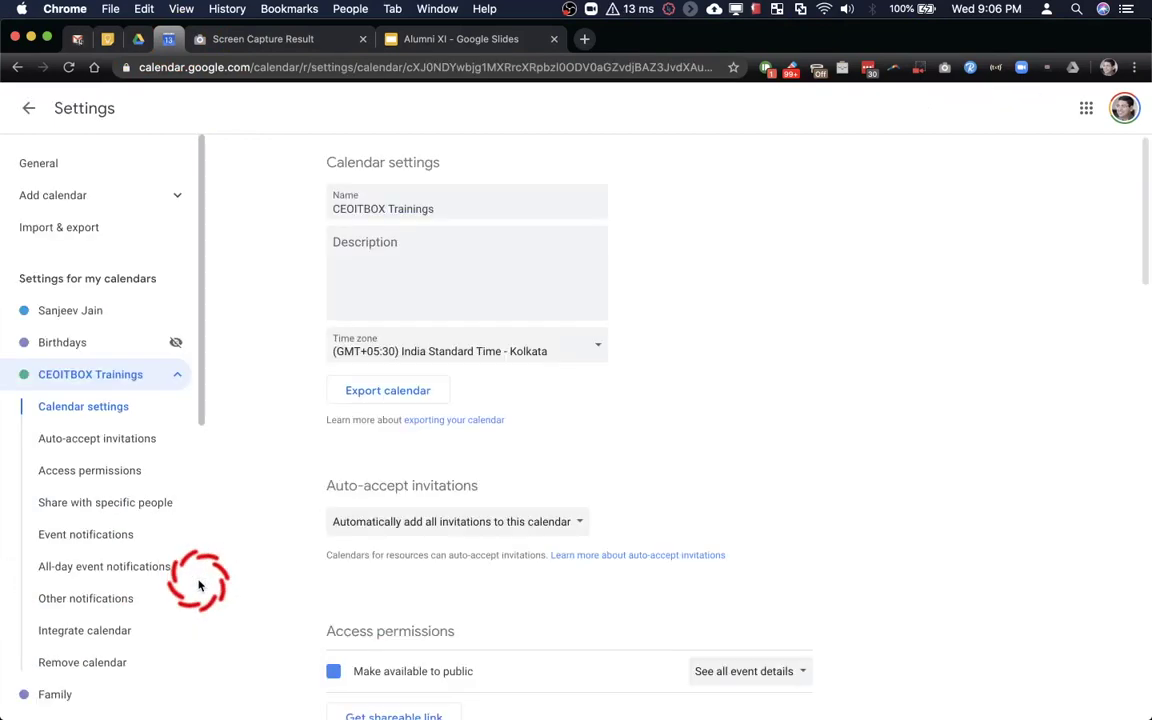
Copy the full Calendar ID from the Integrate calendar section and return to Safari
{"action": "scroll", "coordinate": [478, 400], "scroll_direction": "down", "scroll_amount": 10}
{"action": "scroll", "coordinate": [480, 407], "scroll_direction": "down", "scroll_amount": 15}
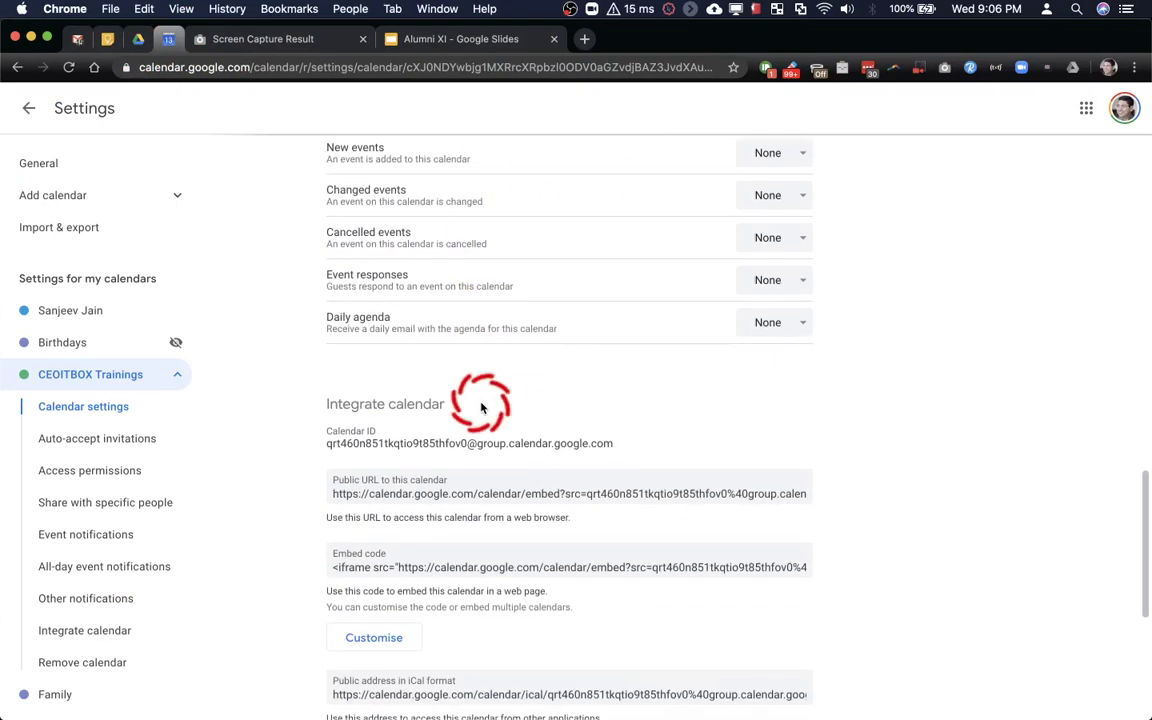
{"action": "triple_click", "coordinate": [399, 437]}
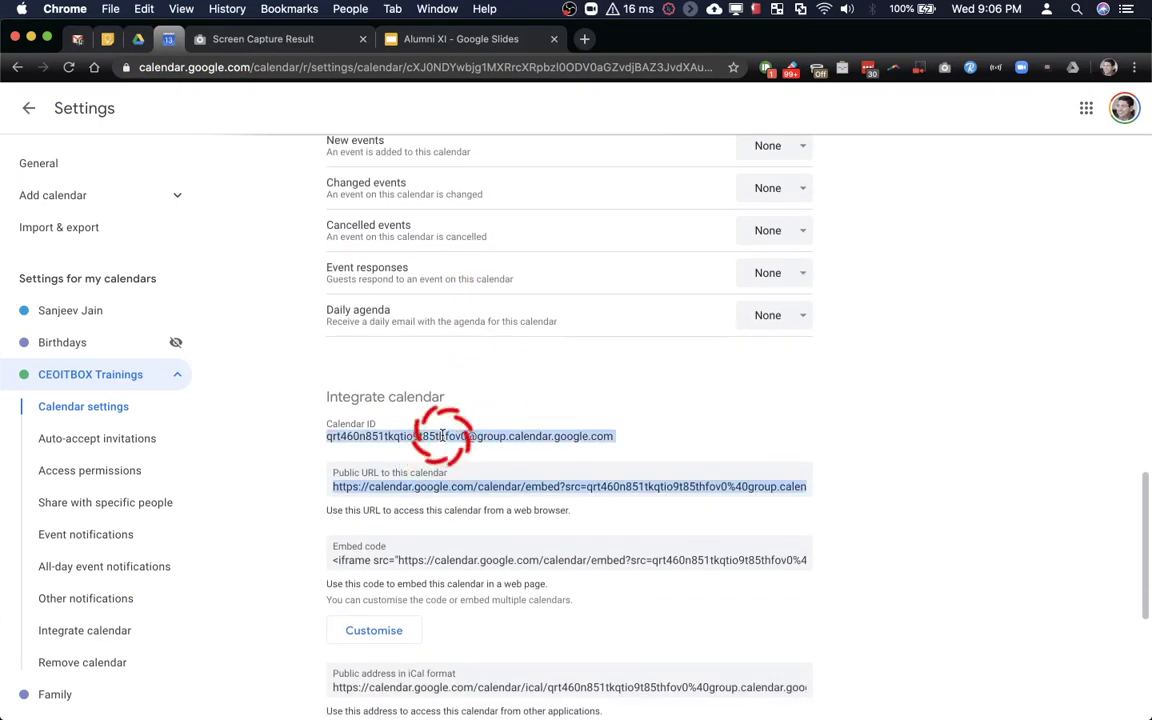
{"action": "left_click", "coordinate": [604, 437]}
{"action": "left_click_drag", "start_coordinate": [617, 442], "coordinate": [303, 437]}
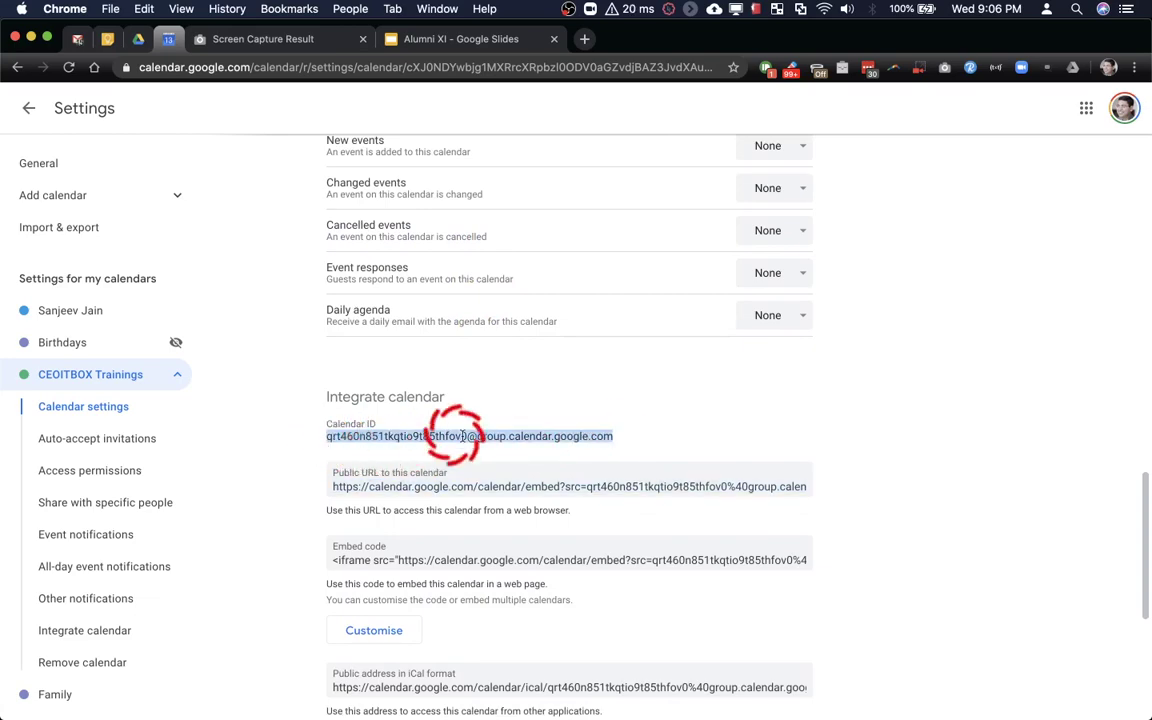
{"action": "key", "text": "ctrl+Up"}
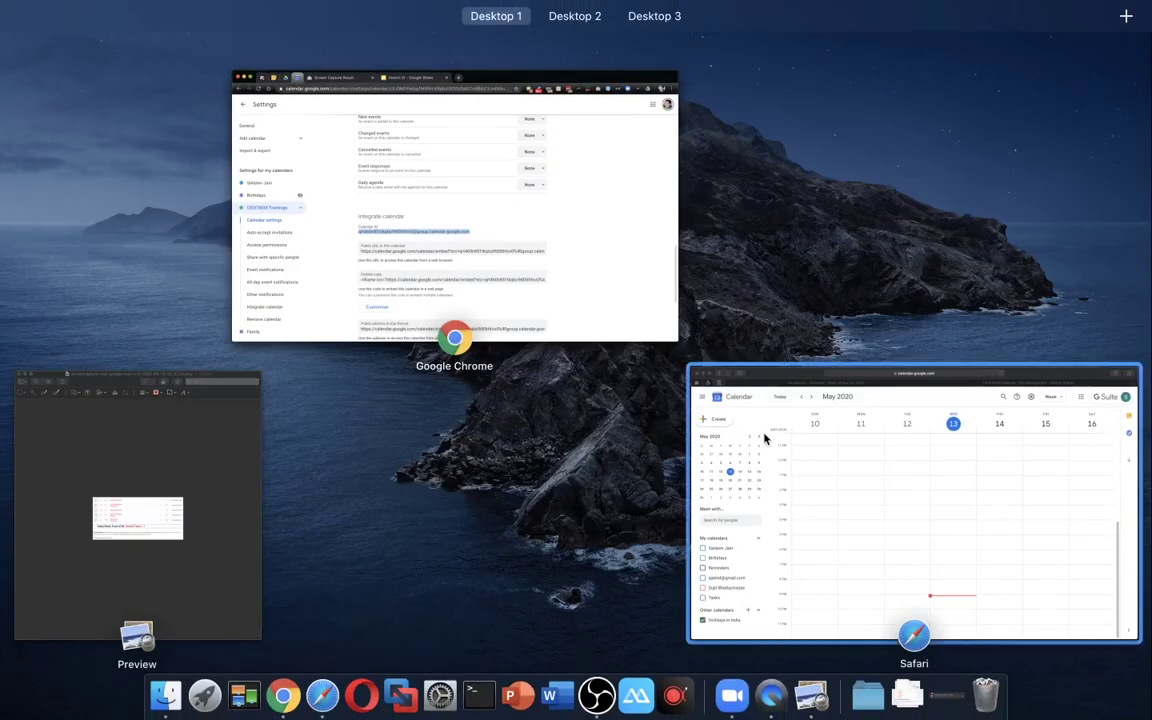
{"action": "left_click", "coordinate": [763, 437]}
Paste the copied Calendar ID into D4, undo it, and select the morning agenda hour 7
{"action": "left_click", "coordinate": [683, 67]}
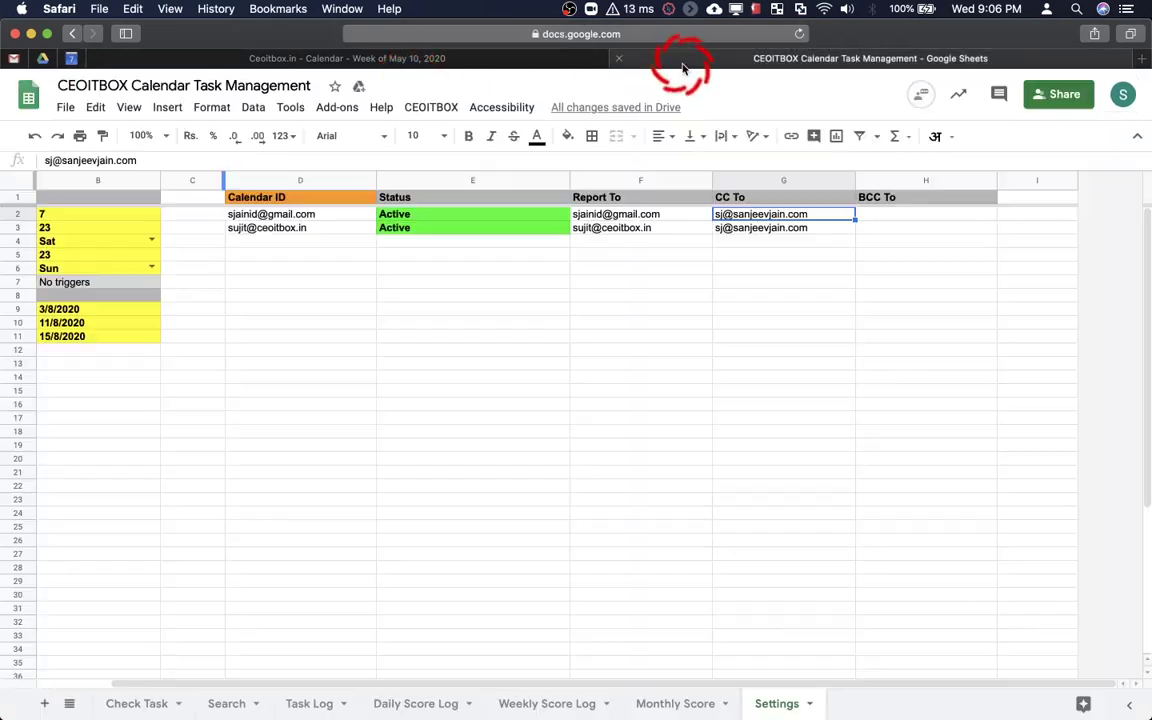
{"action": "left_click", "coordinate": [272, 241]}
{"action": "key", "text": "super+v"}
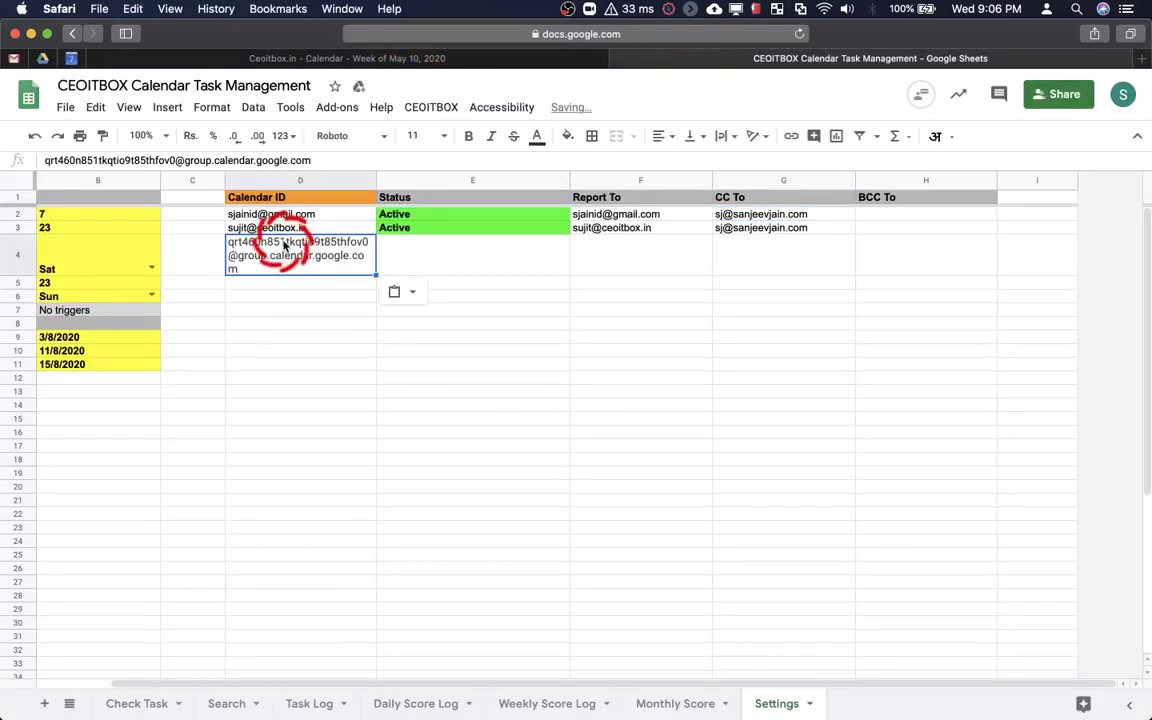
{"action": "left_click", "coordinate": [596, 256]}
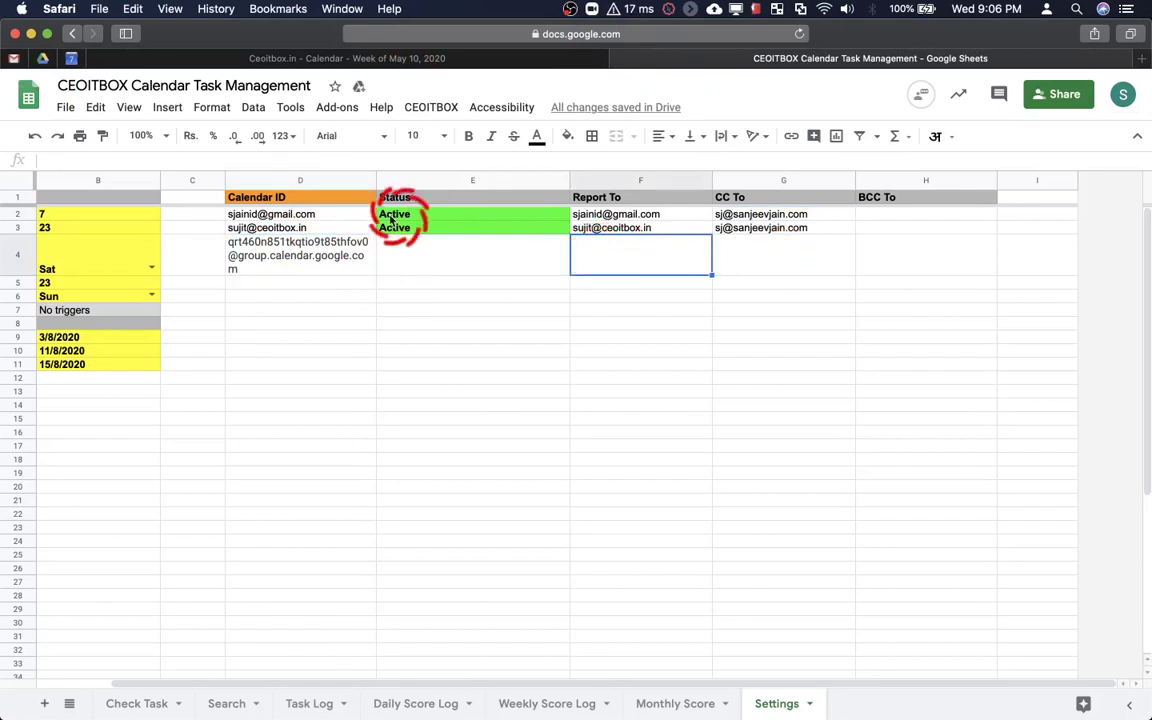
{"action": "left_click", "coordinate": [330, 242]}
{"action": "key", "text": "super+z"}
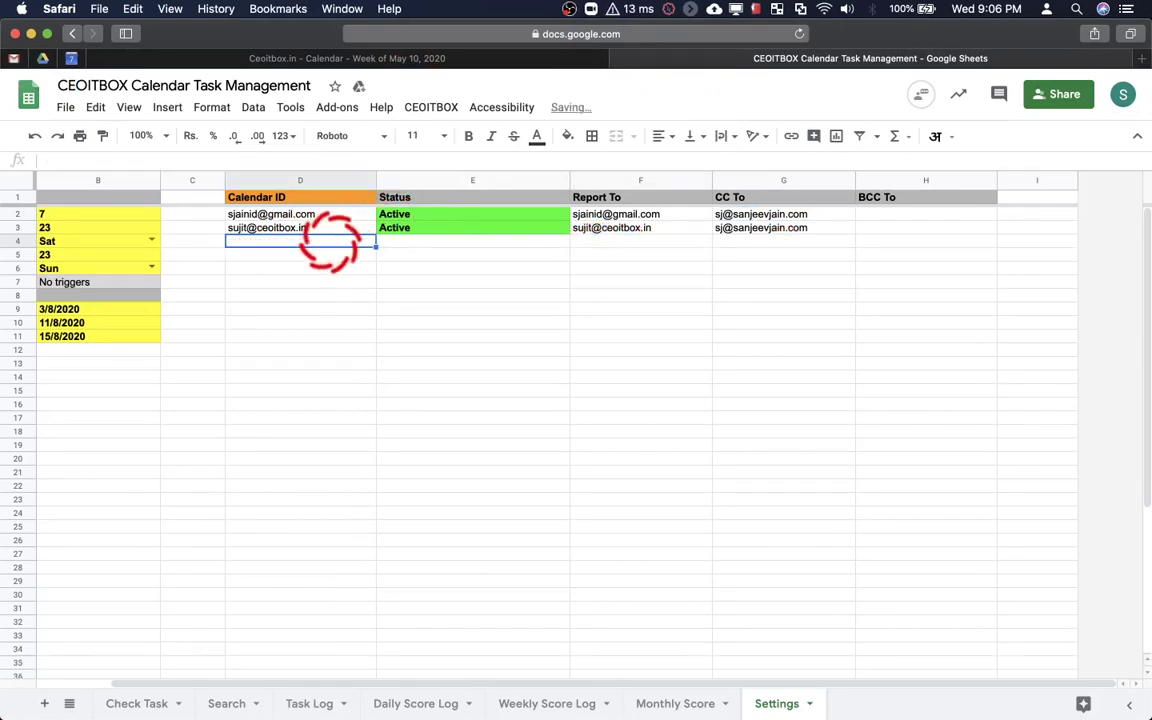
{"action": "key", "text": "super+z"}
{"action": "left_click", "coordinate": [199, 217]}
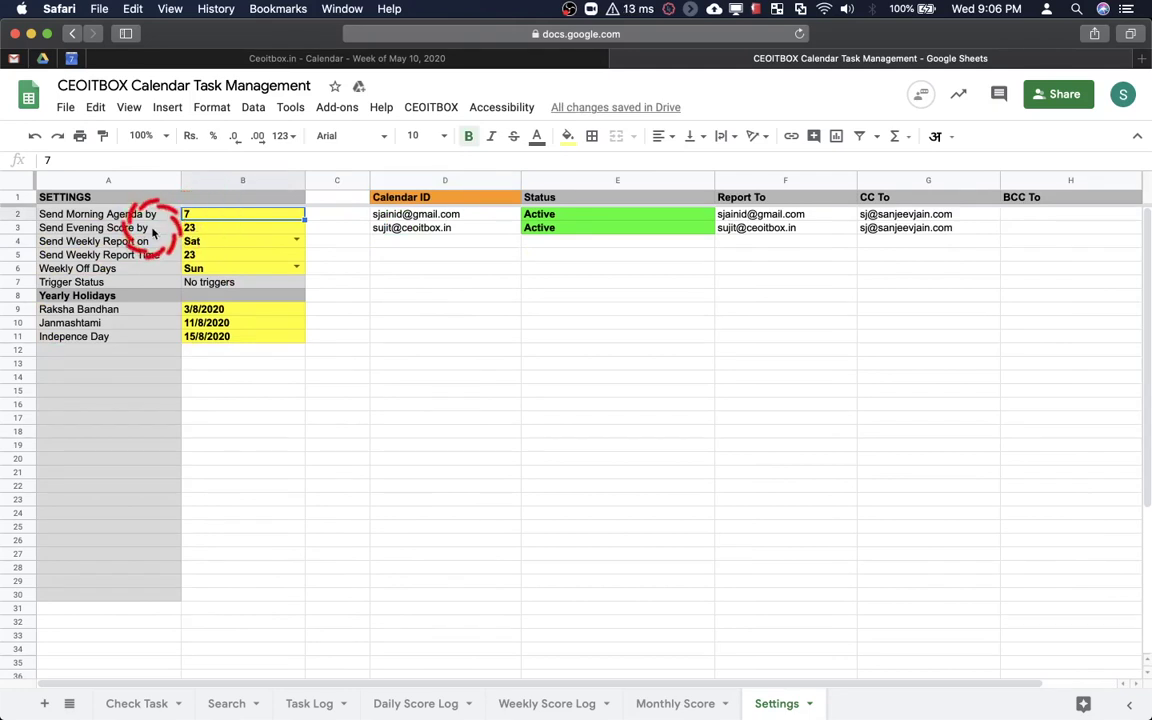
Review the settings: evening score hour 23, weekly report Sat at 23, weekly off day Sun
{"action": "left_click", "coordinate": [150, 229]}
{"action": "left_click", "coordinate": [213, 233]}
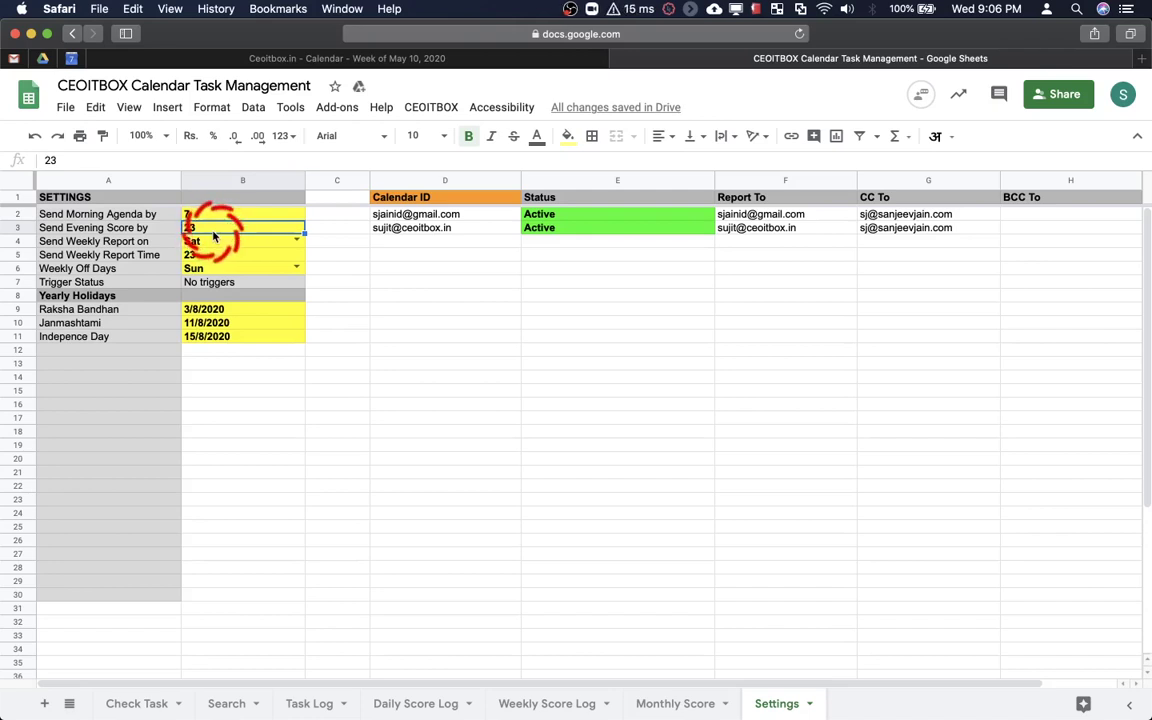
{"action": "left_click", "coordinate": [145, 245]}
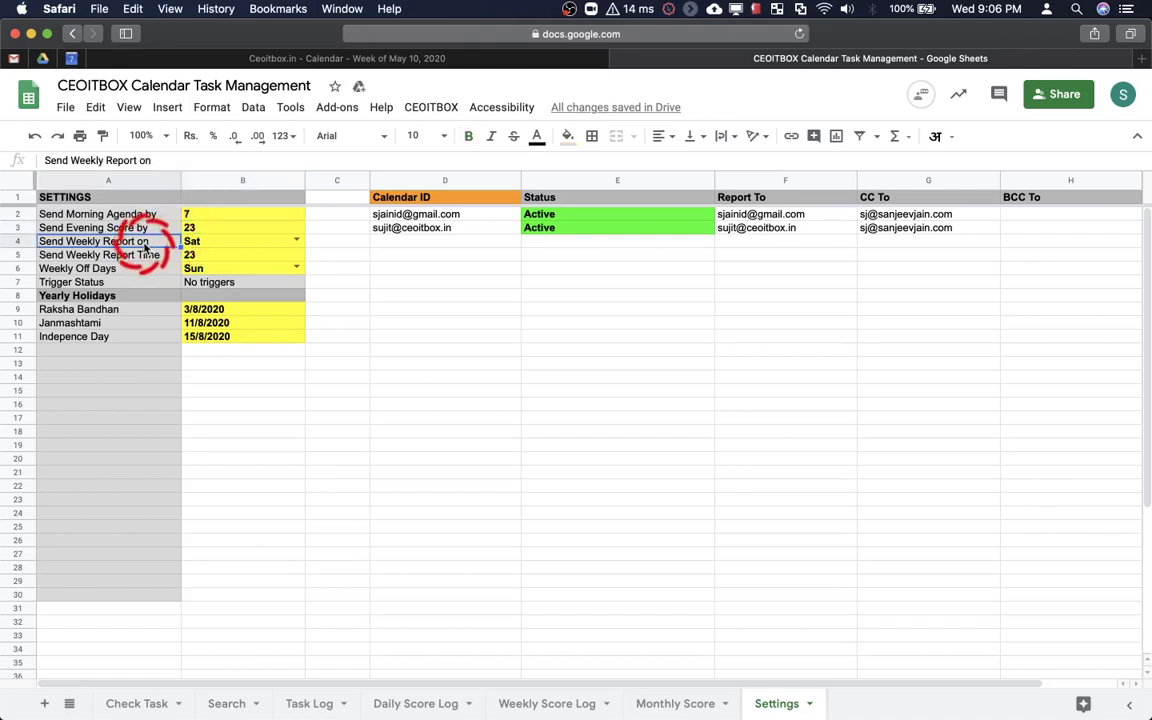
{"action": "left_click", "coordinate": [204, 245]}
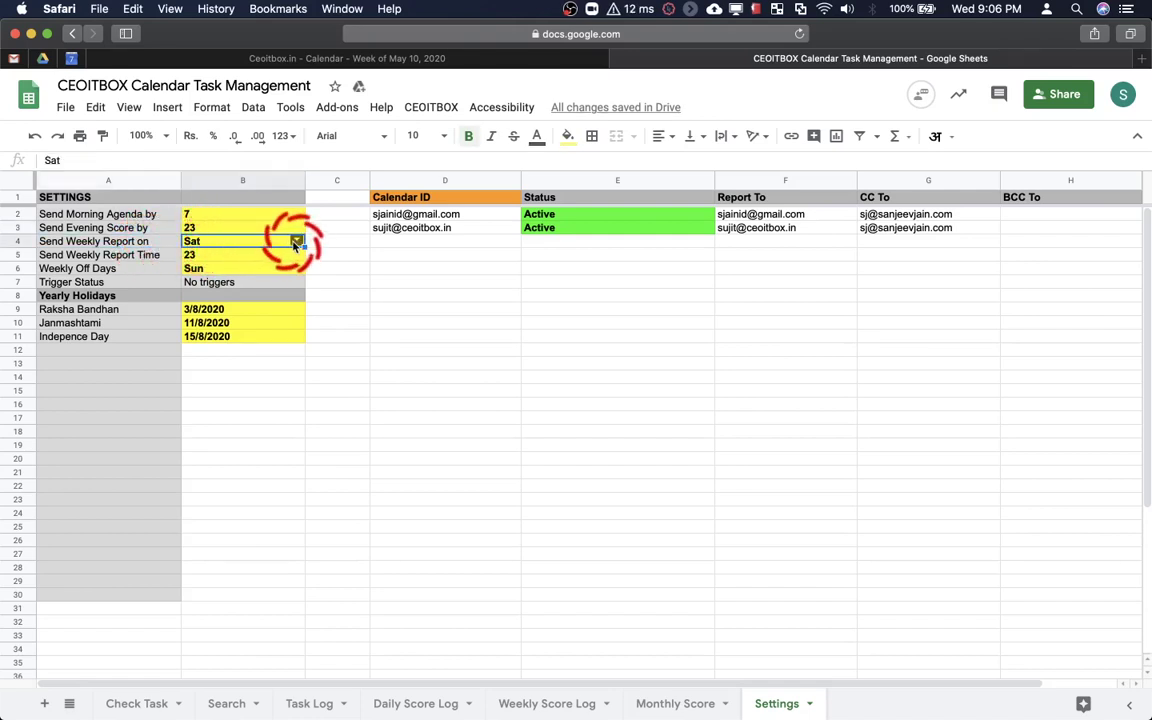
{"action": "left_click", "coordinate": [296, 241]}
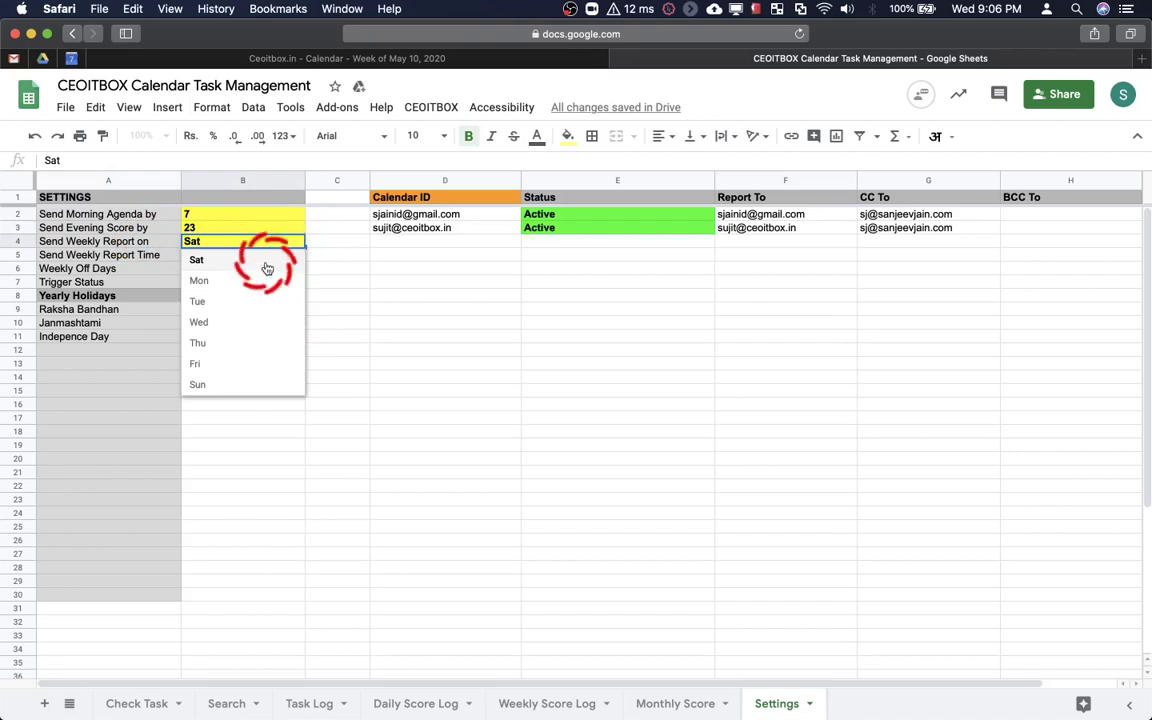
{"action": "left_click", "coordinate": [268, 266]}
{"action": "left_click", "coordinate": [248, 256]}
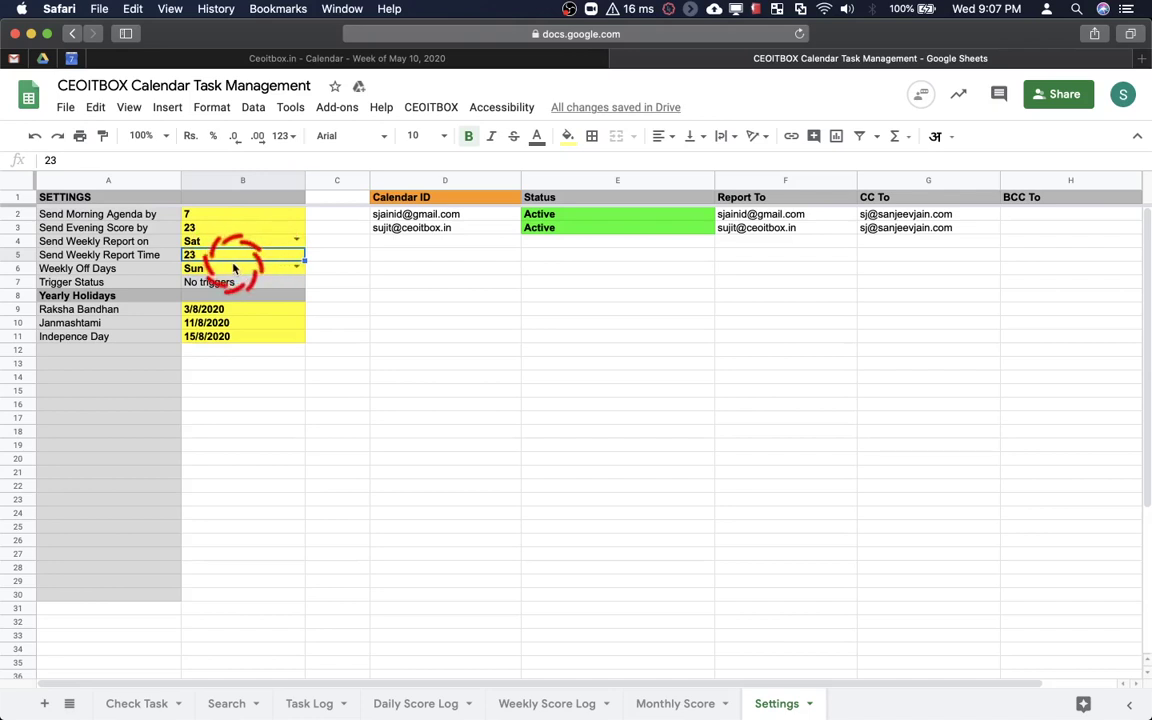
{"action": "left_click", "coordinate": [245, 266]}
{"action": "left_click", "coordinate": [296, 270]}
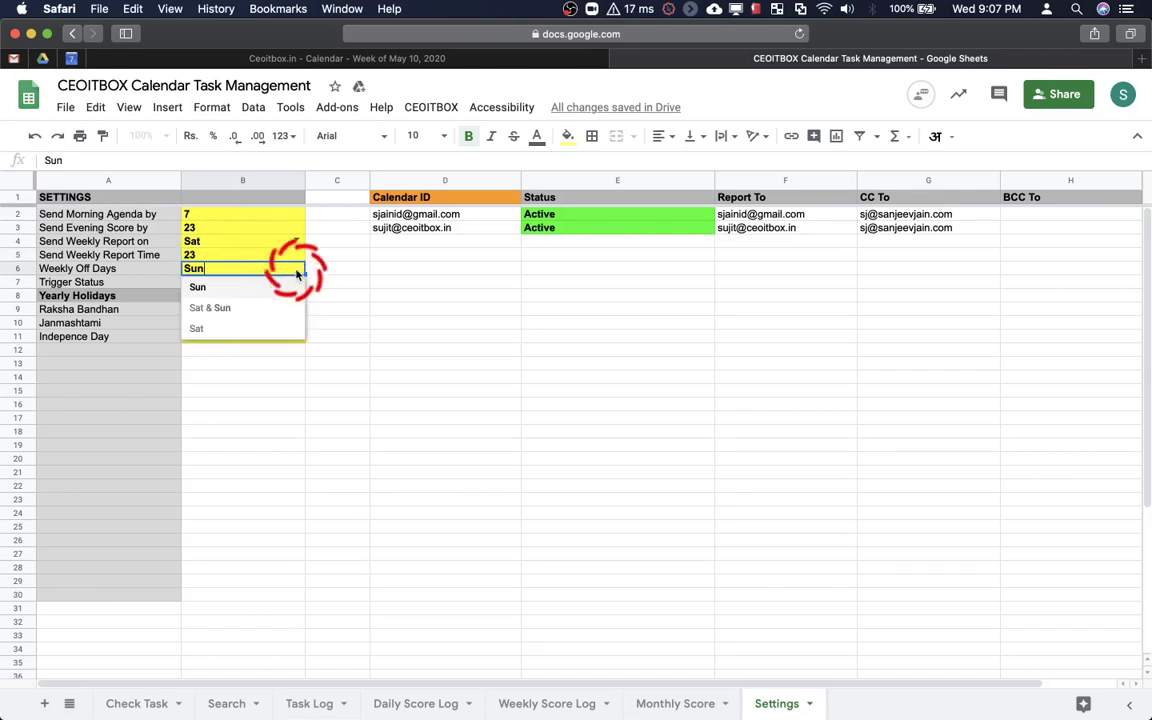
{"action": "left_click", "coordinate": [244, 288]}
{"action": "left_click", "coordinate": [241, 284]}
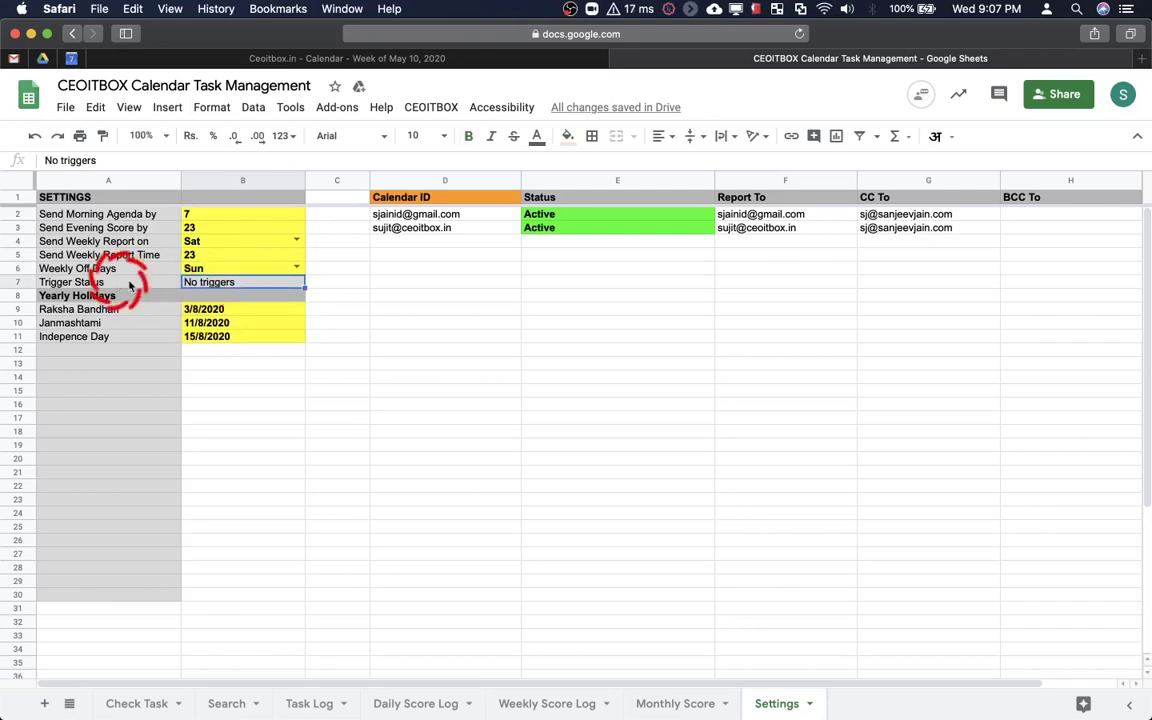
Check the Raksha Bandhan, Janmashtami and Independence Day holiday dates, then go to Google Calendar
{"action": "left_click", "coordinate": [236, 310]}
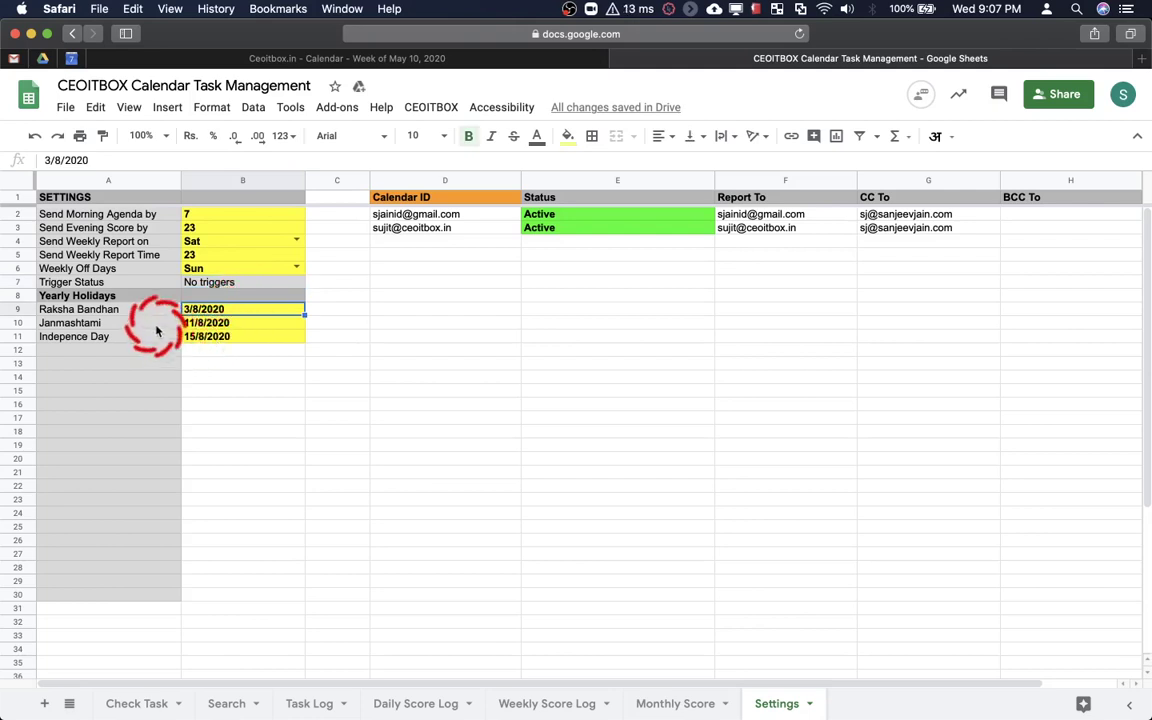
{"action": "left_click", "coordinate": [192, 322]}
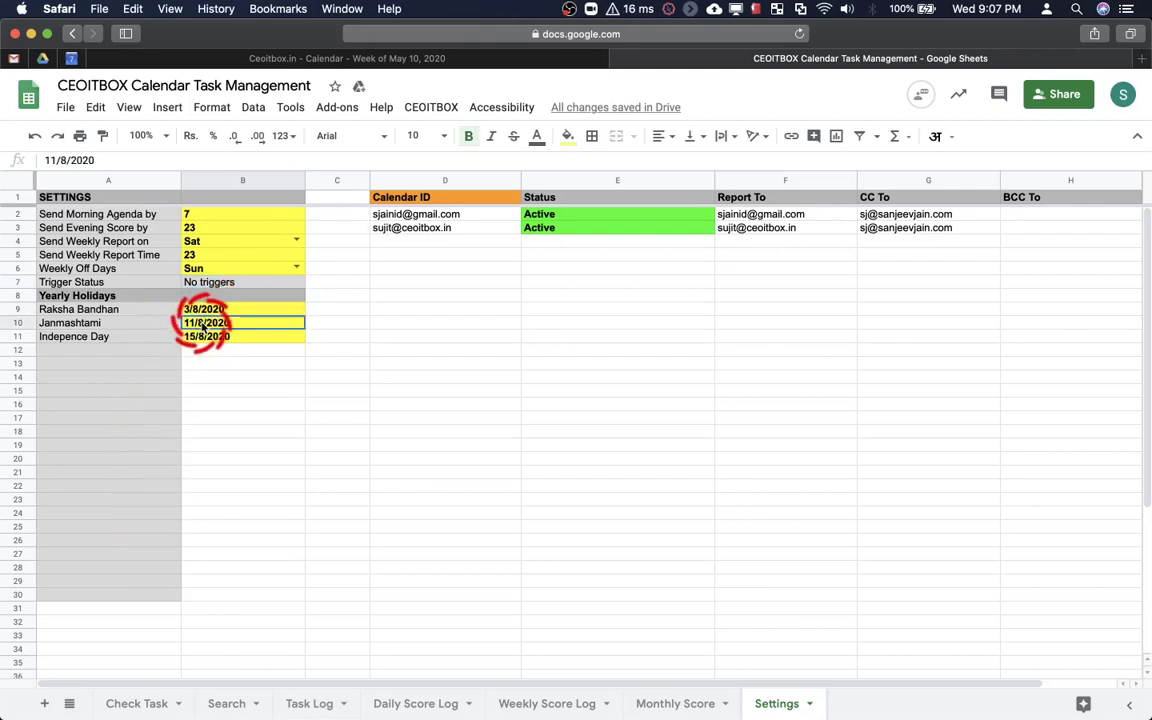
{"action": "left_click", "coordinate": [200, 338]}
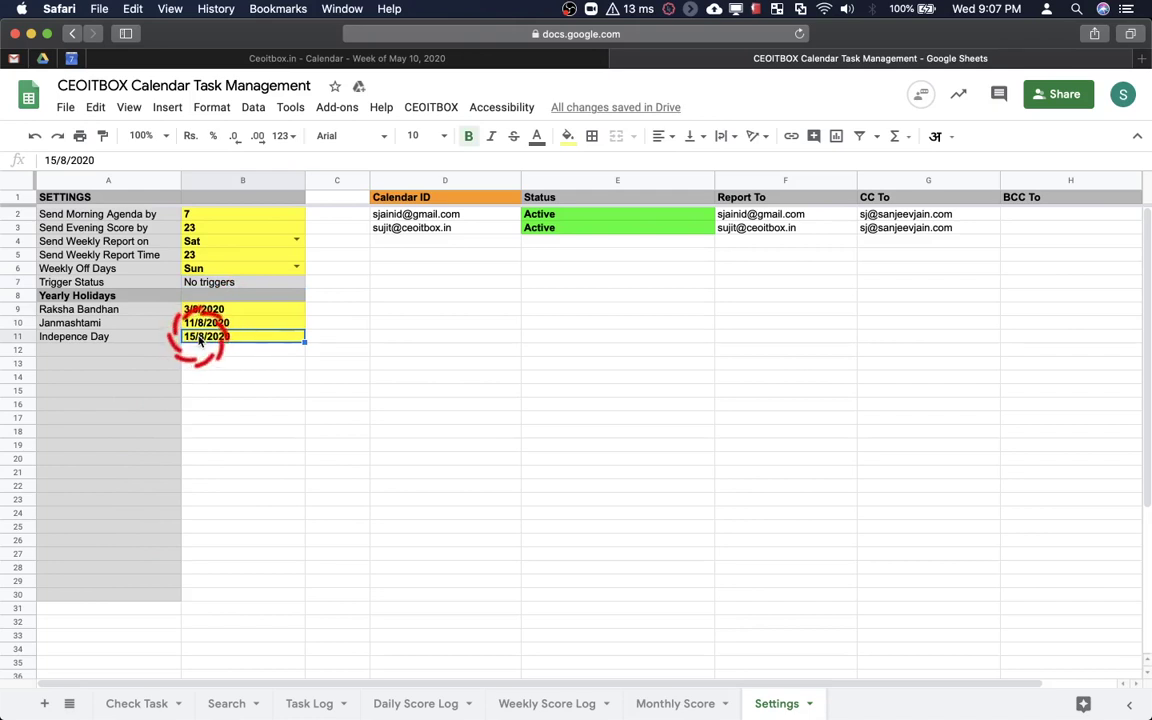
{"action": "left_click", "coordinate": [165, 352]}
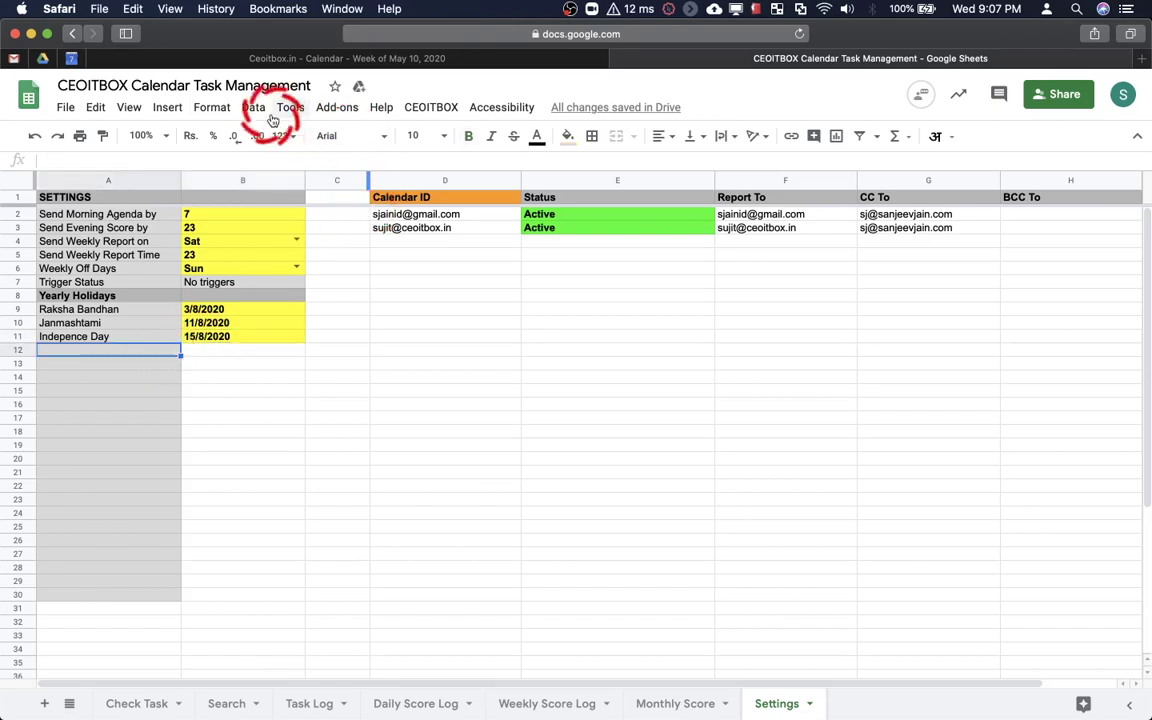
{"action": "left_click", "coordinate": [71, 58]}
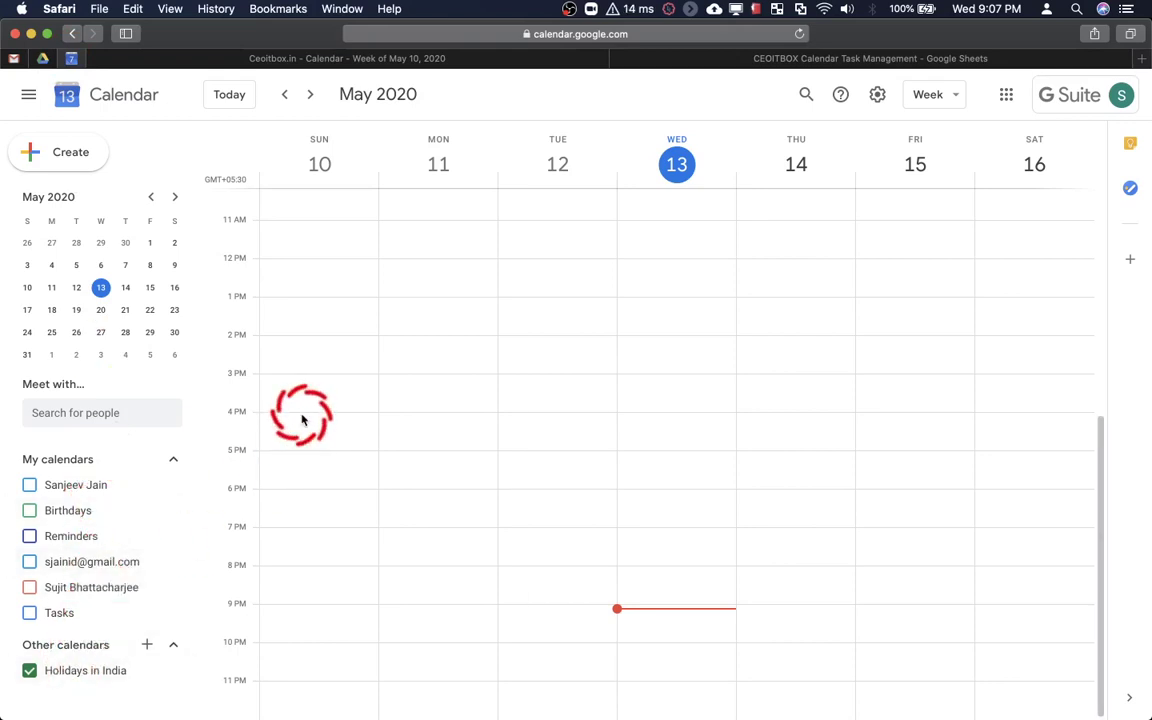
Go from the 2020 year view to May, then page forward to August 2020
{"action": "key", "text": "y"}
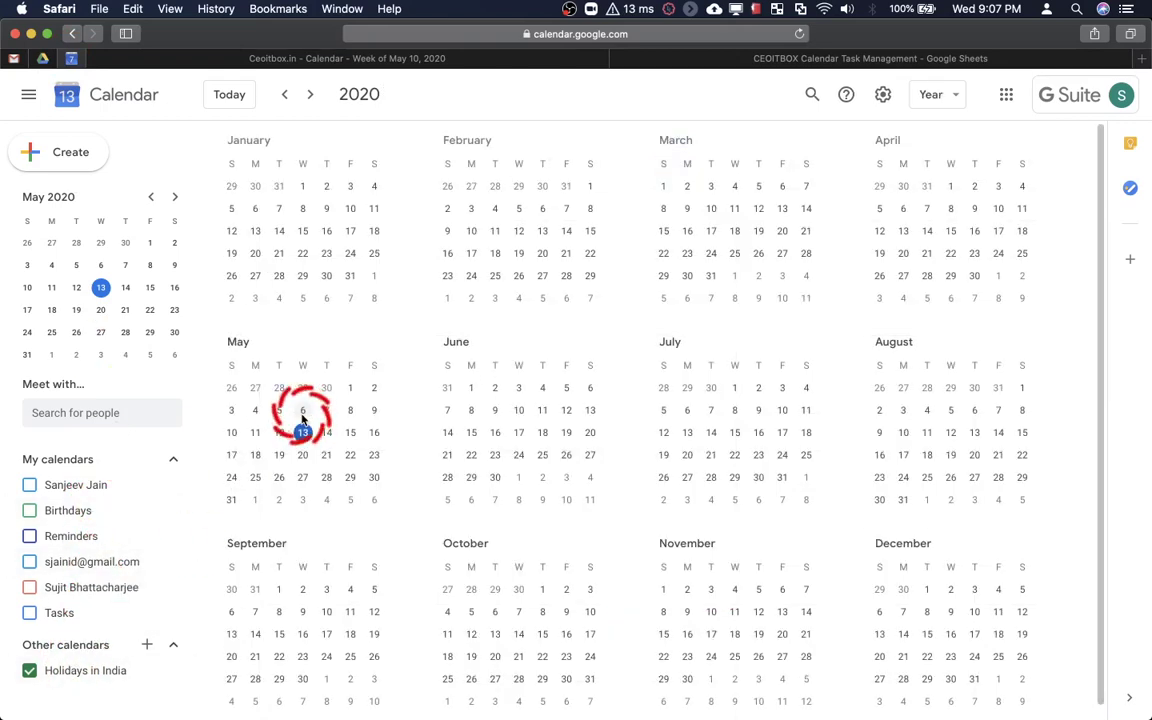
{"action": "left_click", "coordinate": [302, 418]}
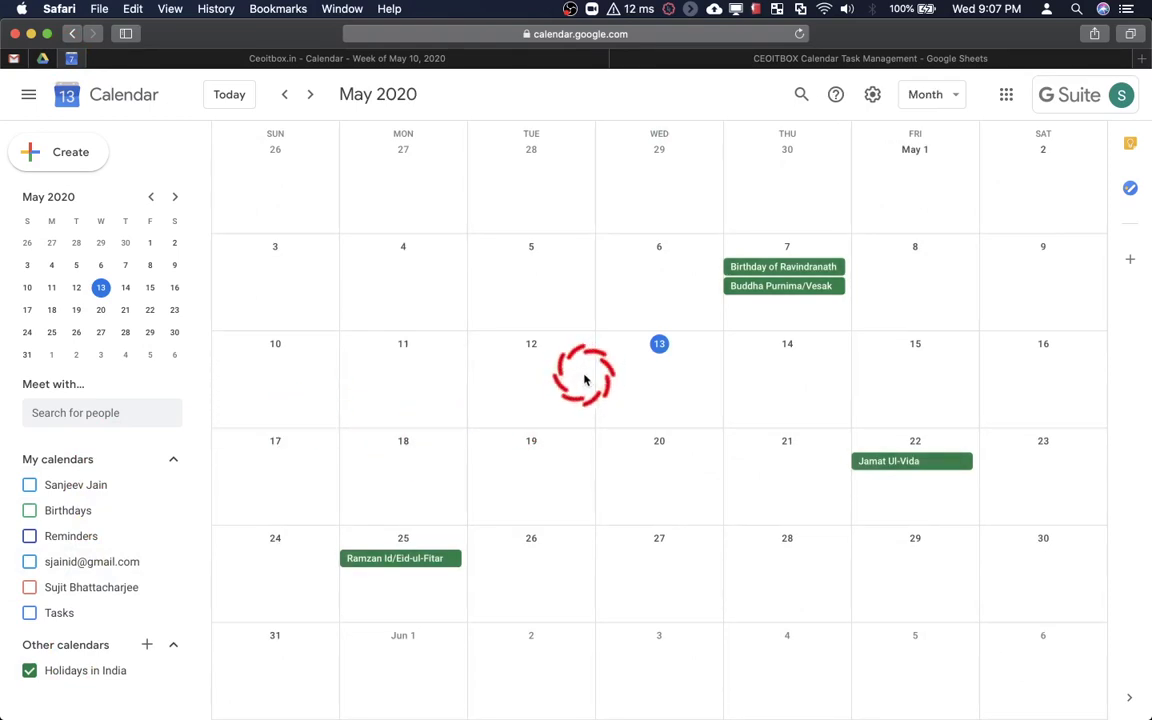
{"action": "left_click", "coordinate": [310, 94]}
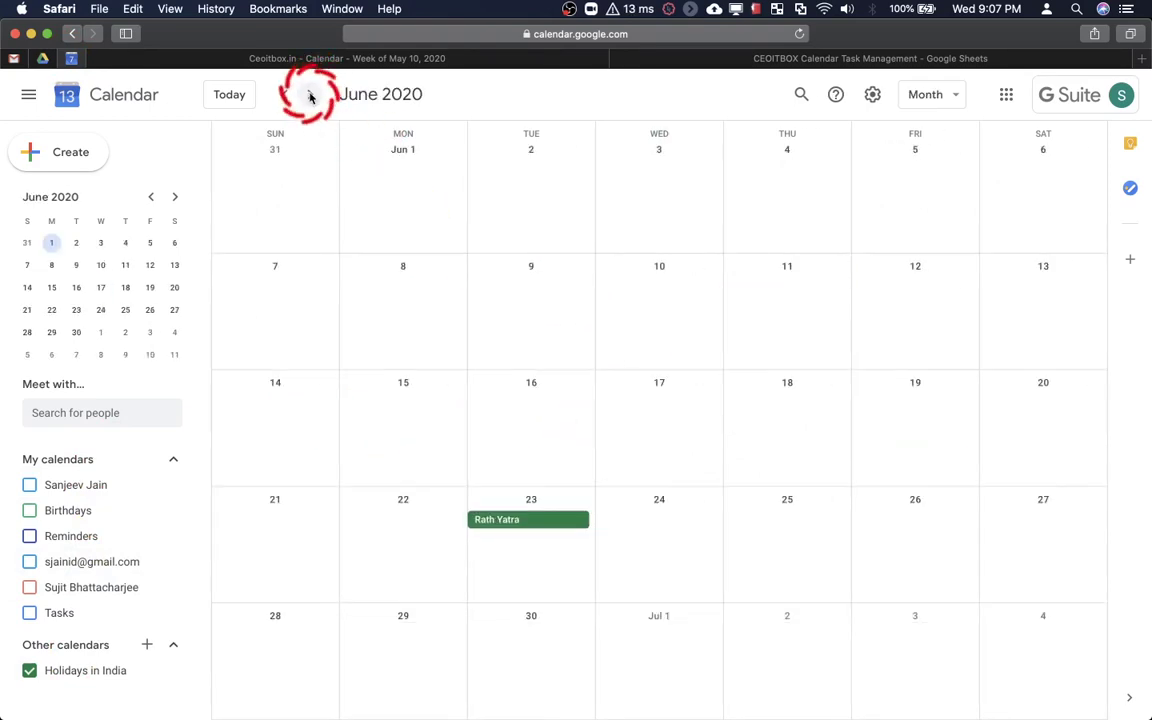
{"action": "left_click", "coordinate": [310, 94]}
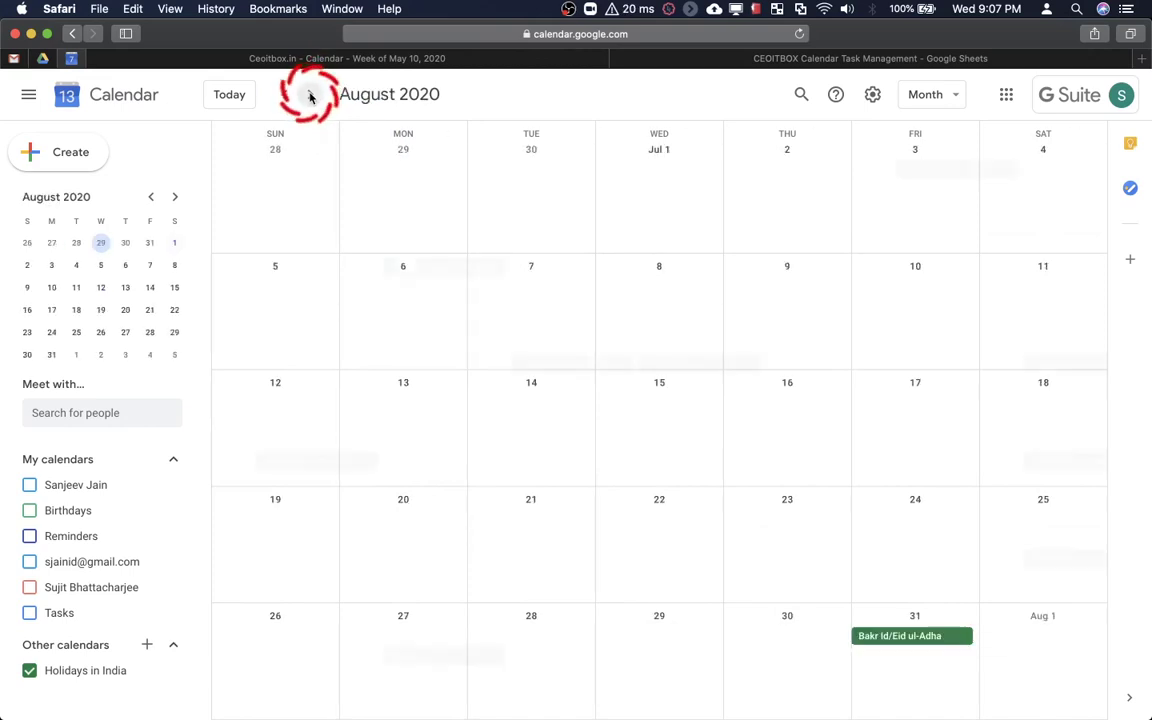
{"action": "left_click", "coordinate": [310, 94]}
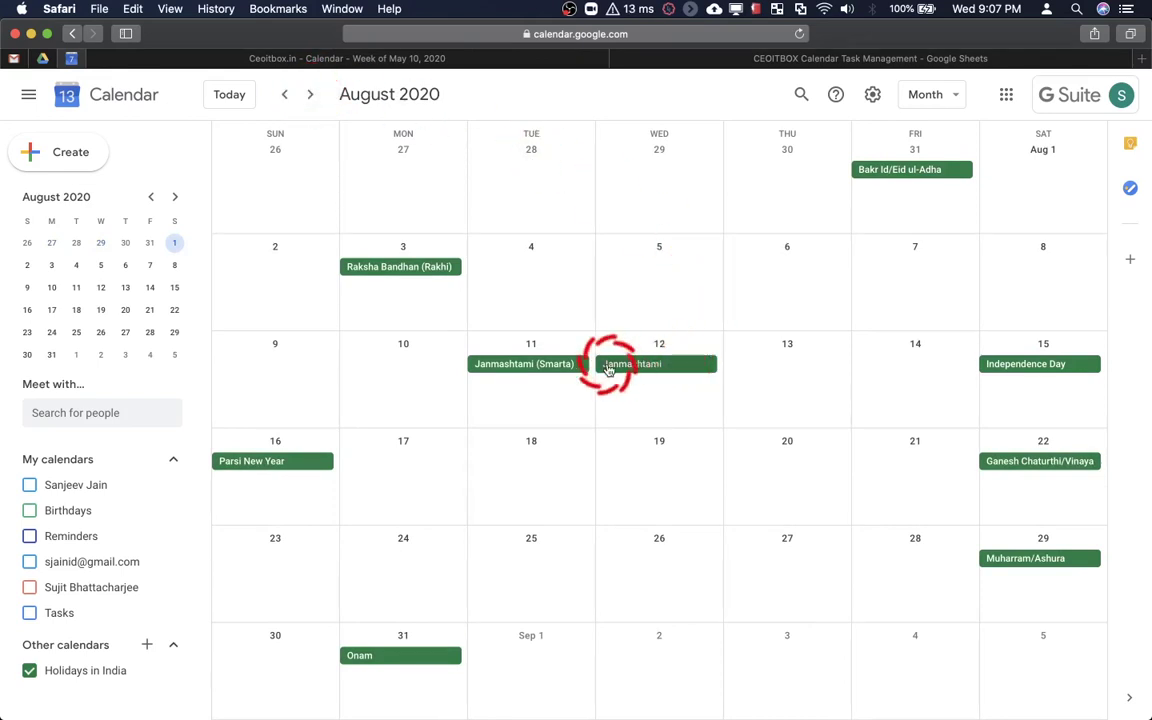
{"action": "left_click", "coordinate": [565, 61]}
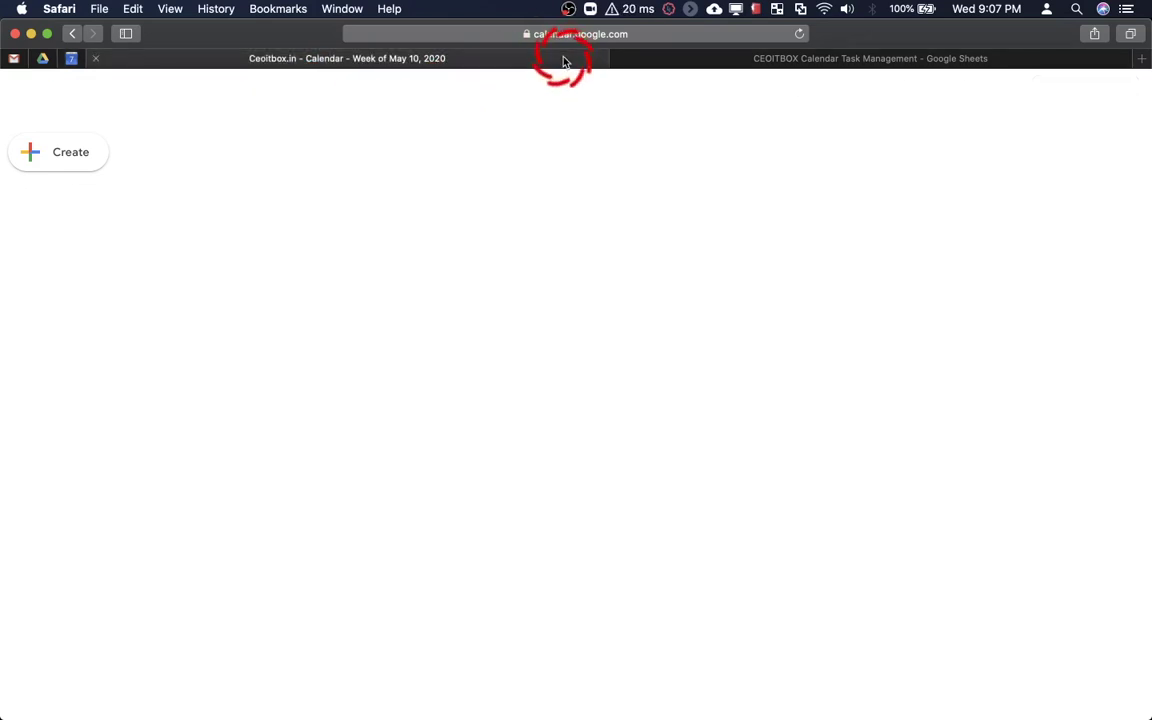
Compare Janmashtami's date in B10 with the calendar and change it to 12/8/2020
{"action": "left_click", "coordinate": [742, 58]}
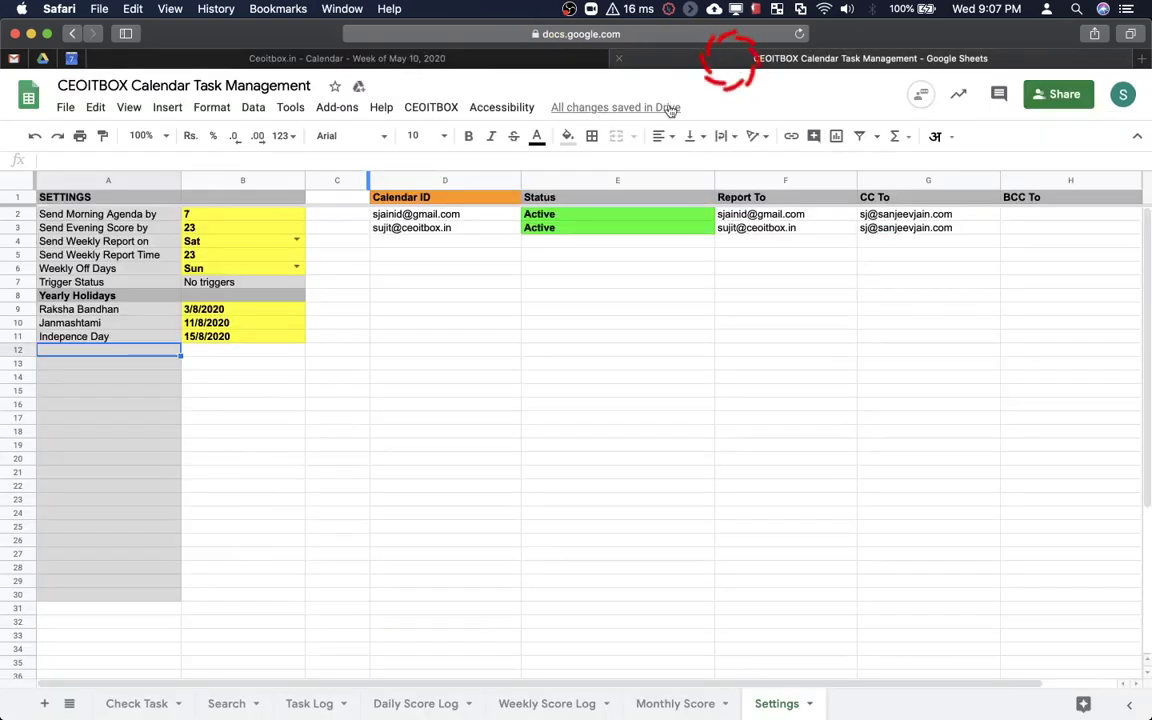
{"action": "left_click", "coordinate": [212, 325]}
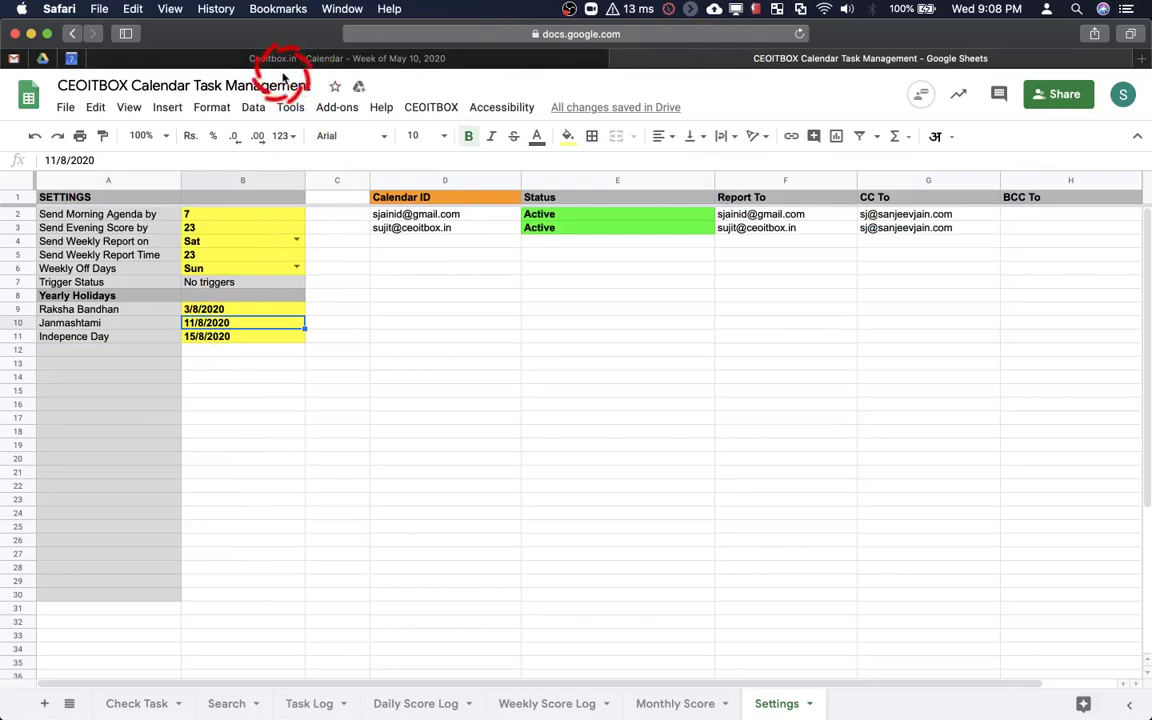
{"action": "left_click", "coordinate": [272, 60]}
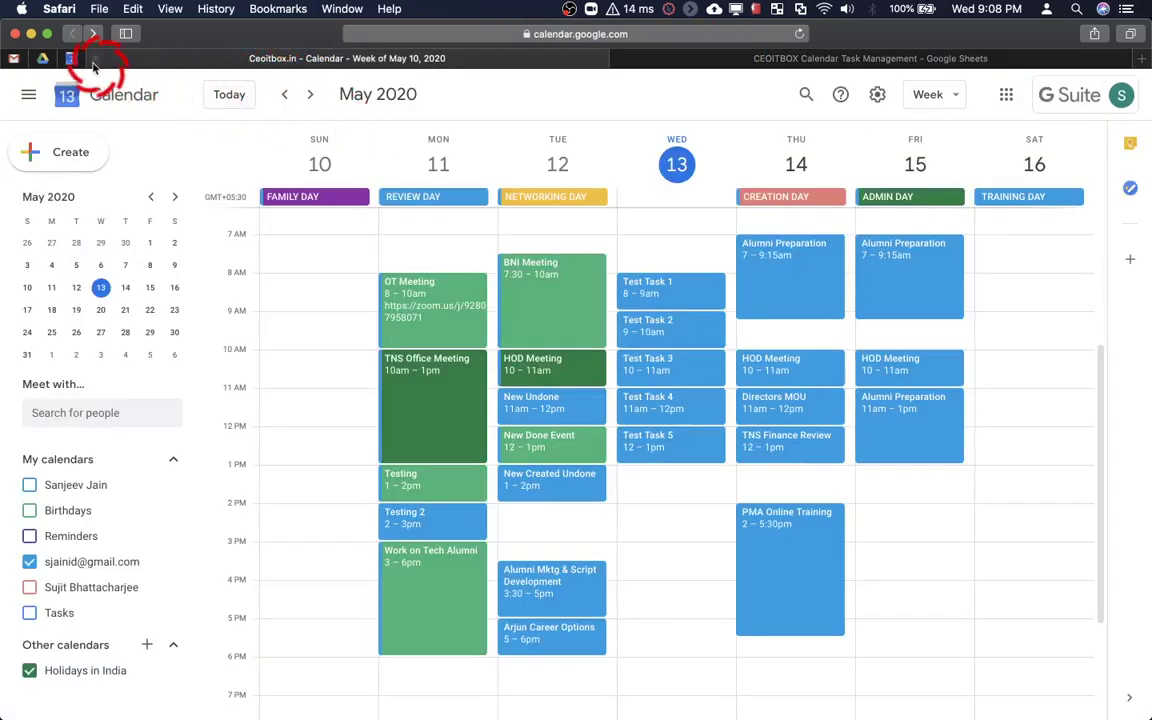
{"action": "left_click", "coordinate": [71, 58]}
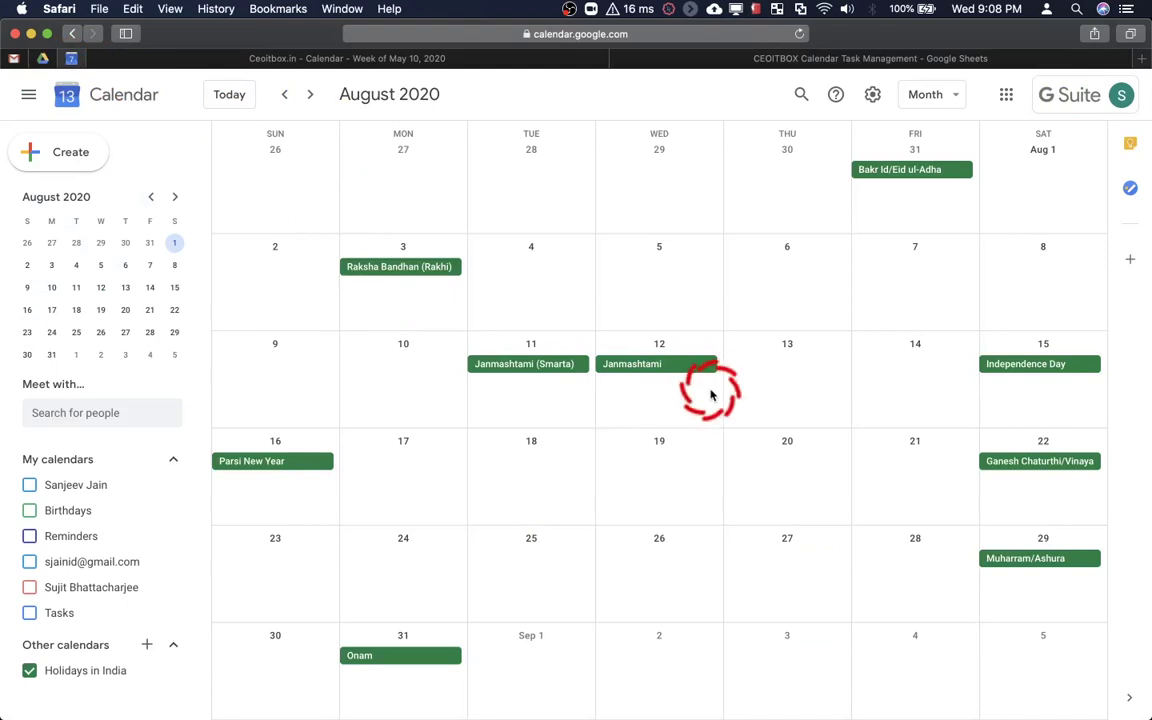
{"action": "left_click", "coordinate": [732, 60]}
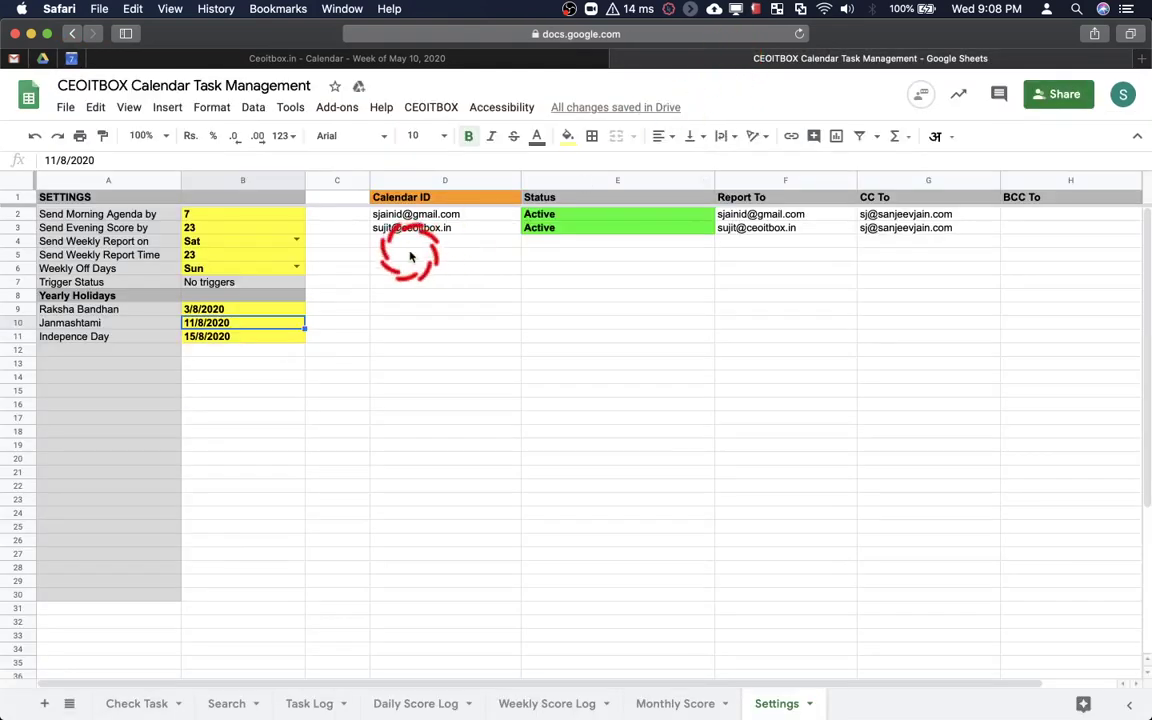
{"action": "key", "text": "BackSpace"}
{"action": "key", "text": "BackSpace"}
{"action": "key", "text": "BackSpace"}
{"action": "key", "text": "BackSpace"}
{"action": "key", "text": "BackSpace"}
{"action": "key", "text": "BackSpace"}
{"action": "key", "text": "BackSpace"}
{"action": "key", "text": "BackSpace"}
{"action": "key", "text": "BackSpace"}
{"action": "type", "text": "12/8/2020"}
{"action": "key", "text": "Return"}
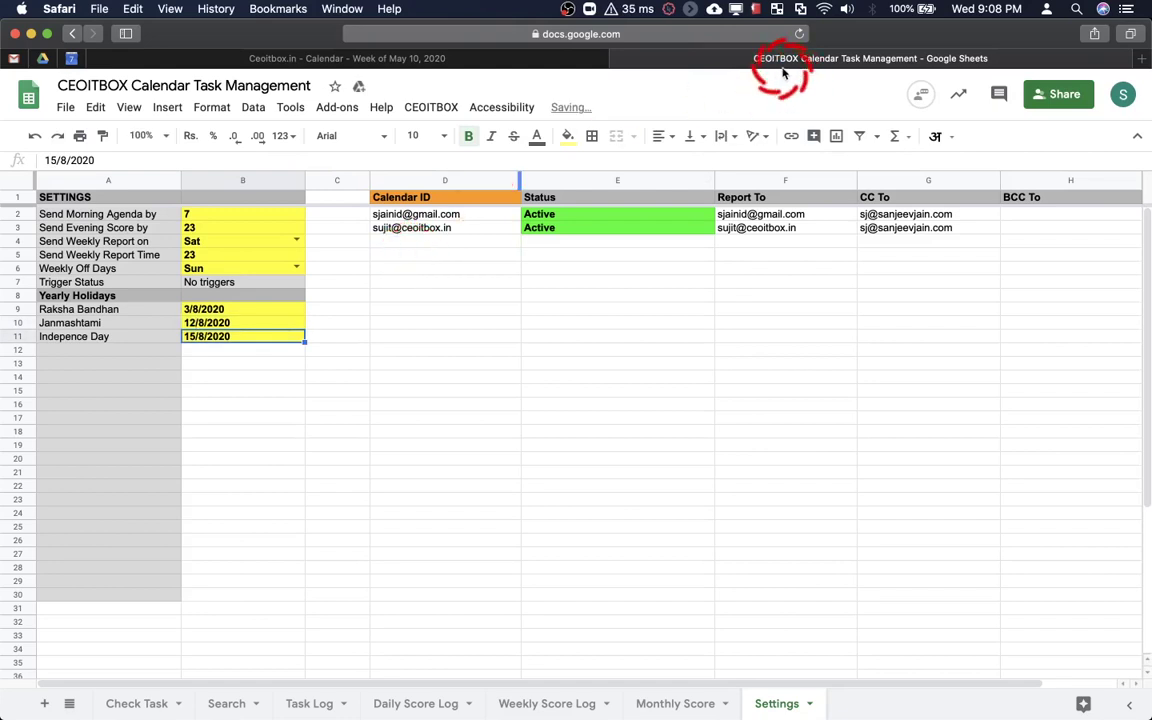
{"action": "left_click", "coordinate": [166, 352]}
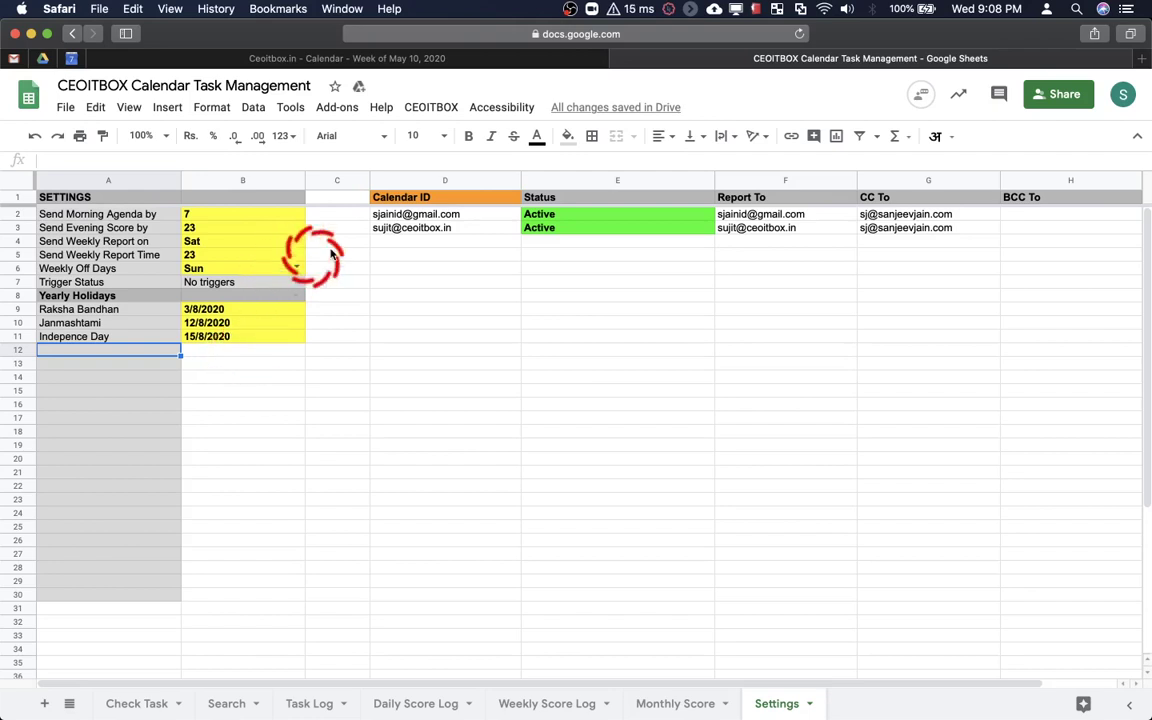
Create the triggers via CEOITBOX > Triggers > Create Trigger and check the Trigger Status in B7
{"action": "left_click", "coordinate": [450, 108]}
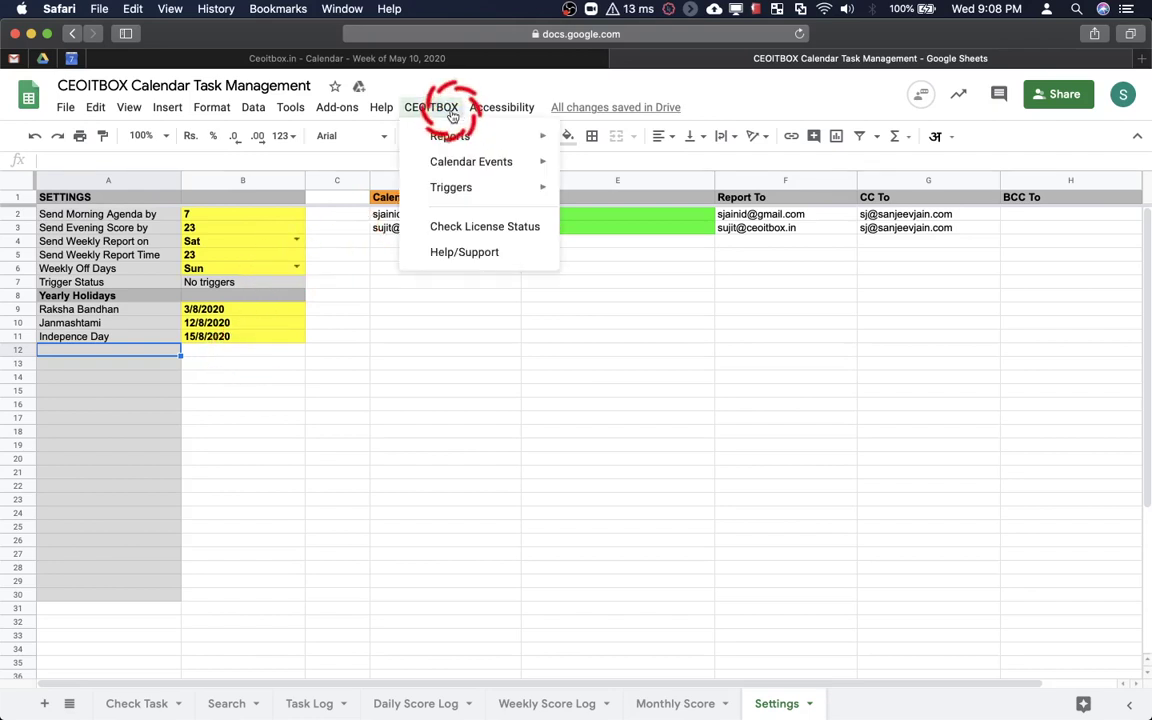
{"action": "mouse_move", "coordinate": [494, 192]}
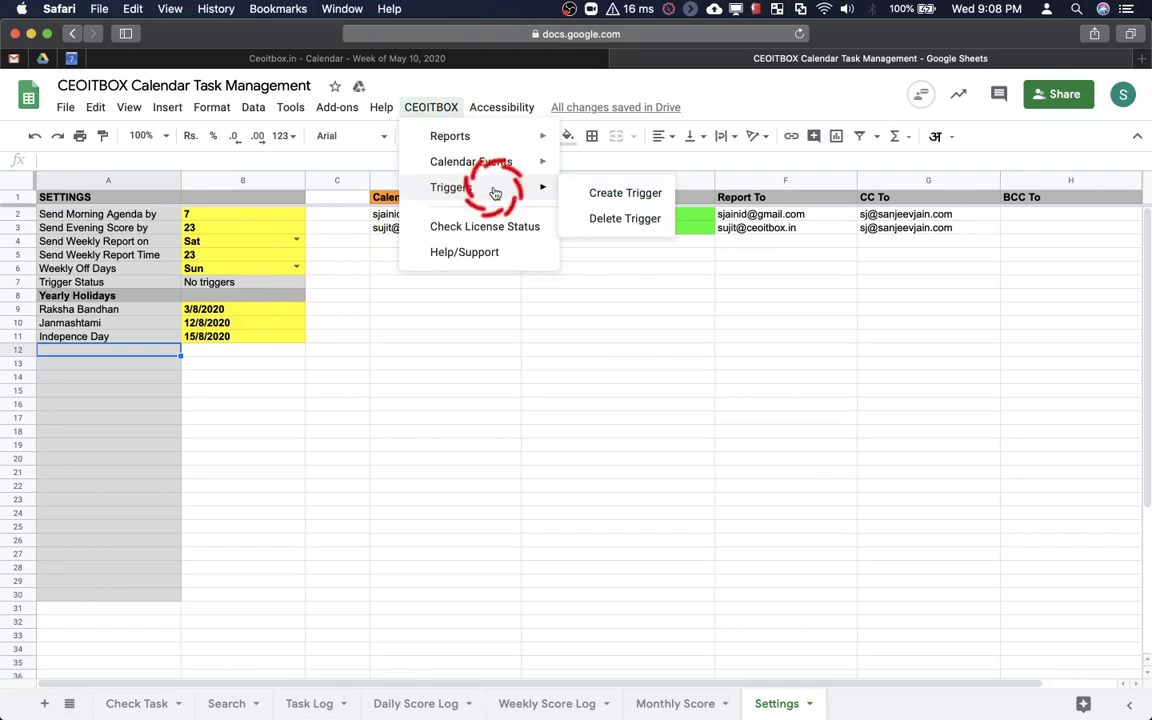
{"action": "left_click", "coordinate": [612, 194]}
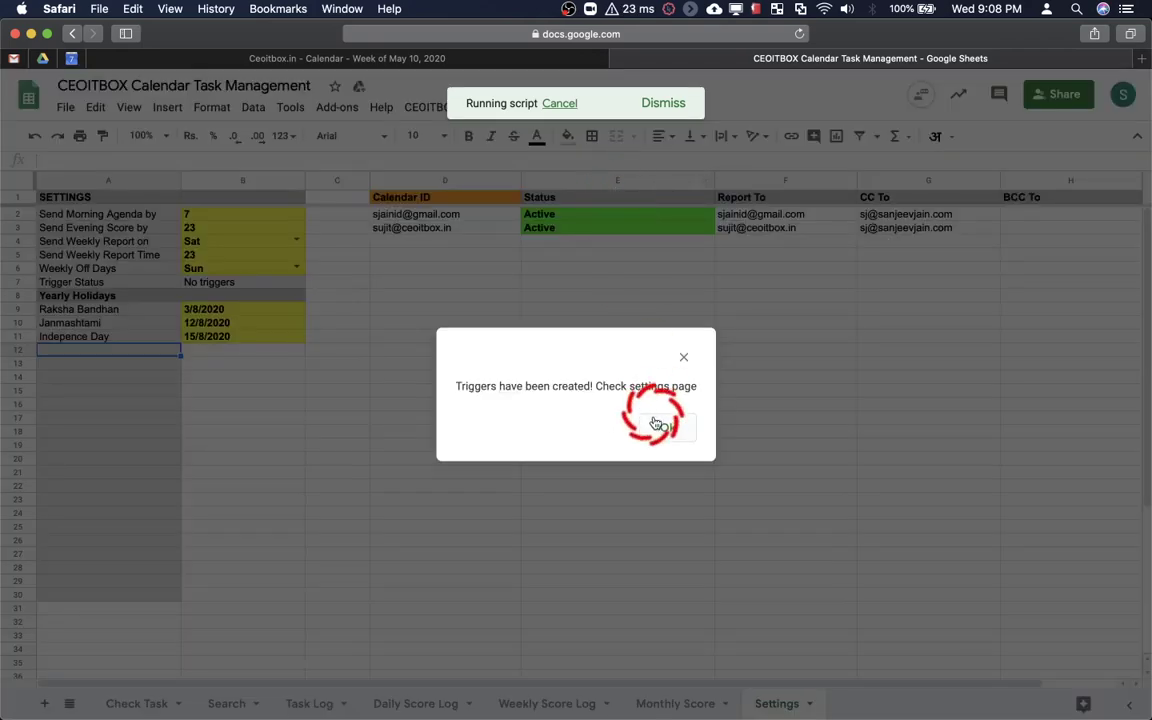
{"action": "left_click", "coordinate": [657, 426]}
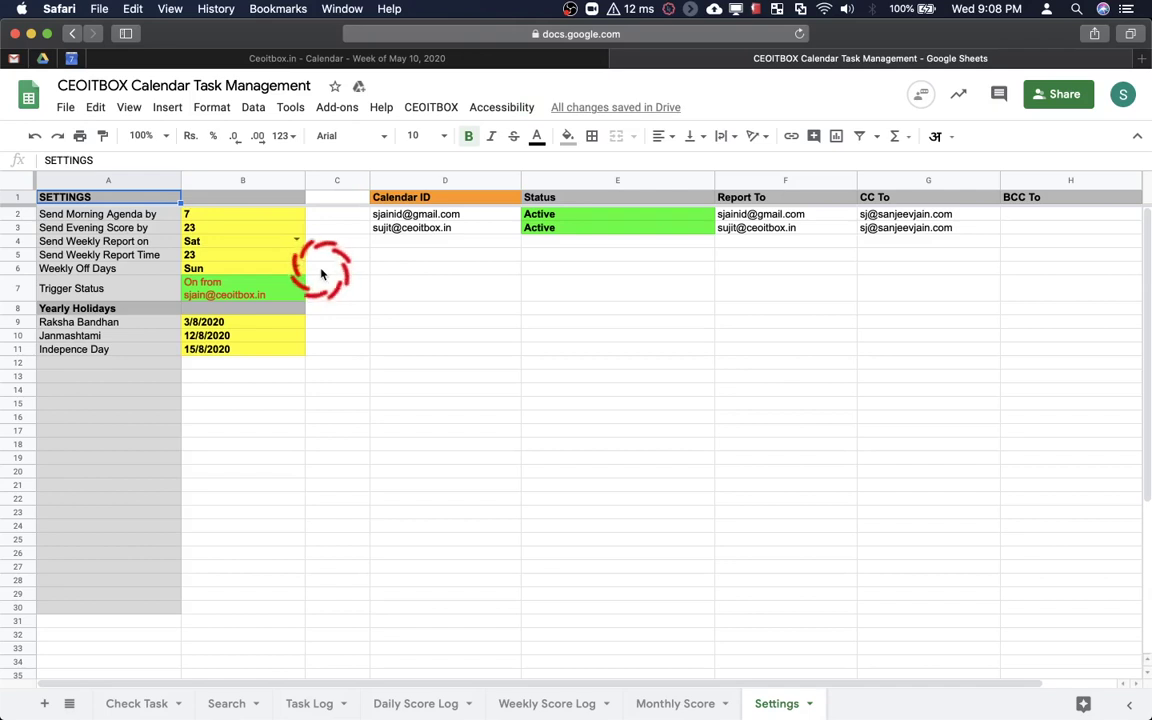
{"action": "left_click", "coordinate": [243, 286]}
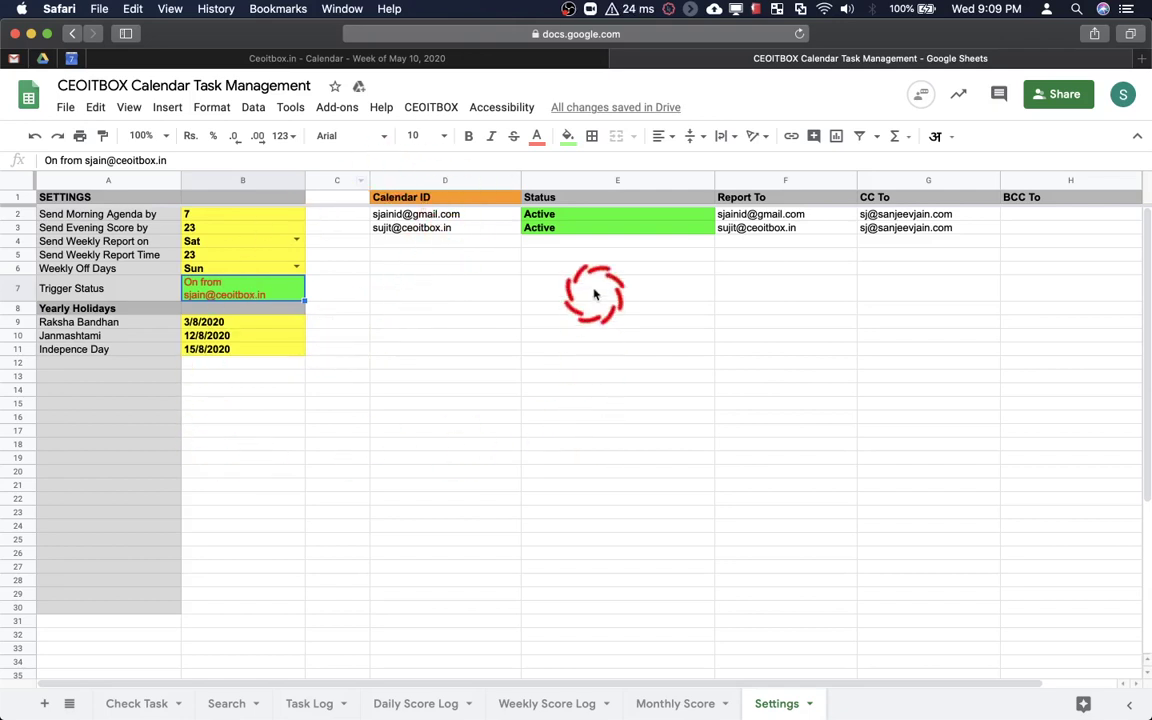
Run the CEOITBOX Morning Report on the Check Task sheet to list the 13/5/2020 tasks
{"action": "left_click", "coordinate": [140, 705]}
{"action": "left_click", "coordinate": [430, 401]}
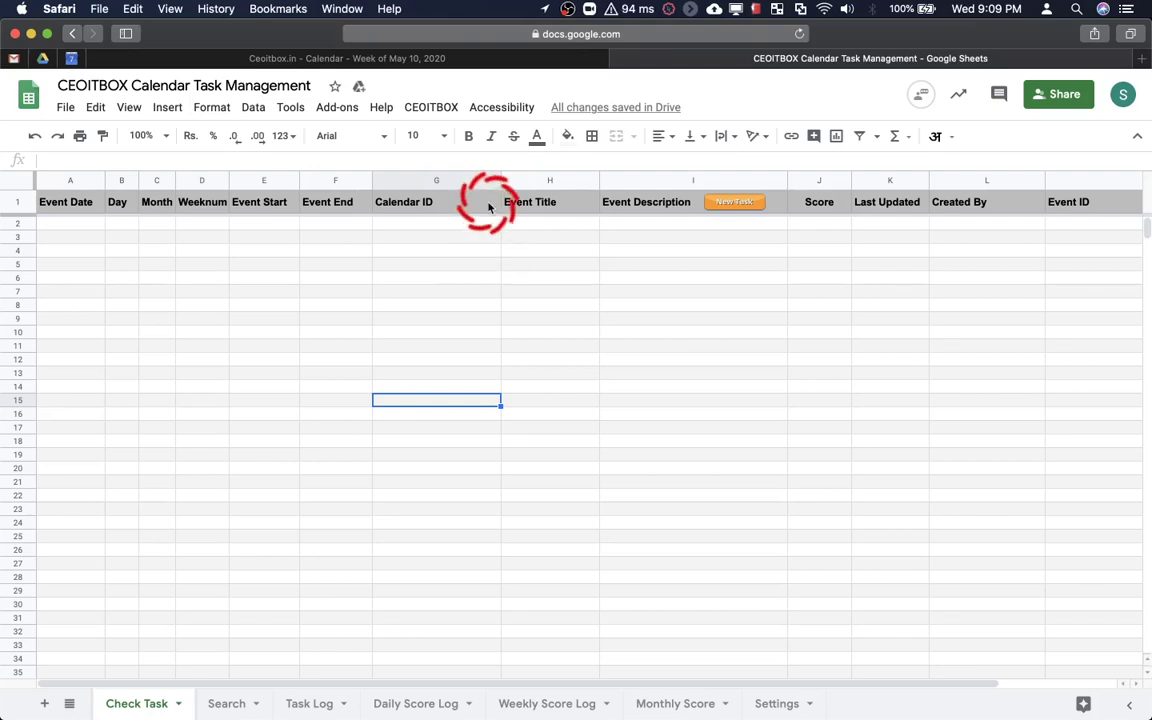
{"action": "left_click", "coordinate": [450, 118]}
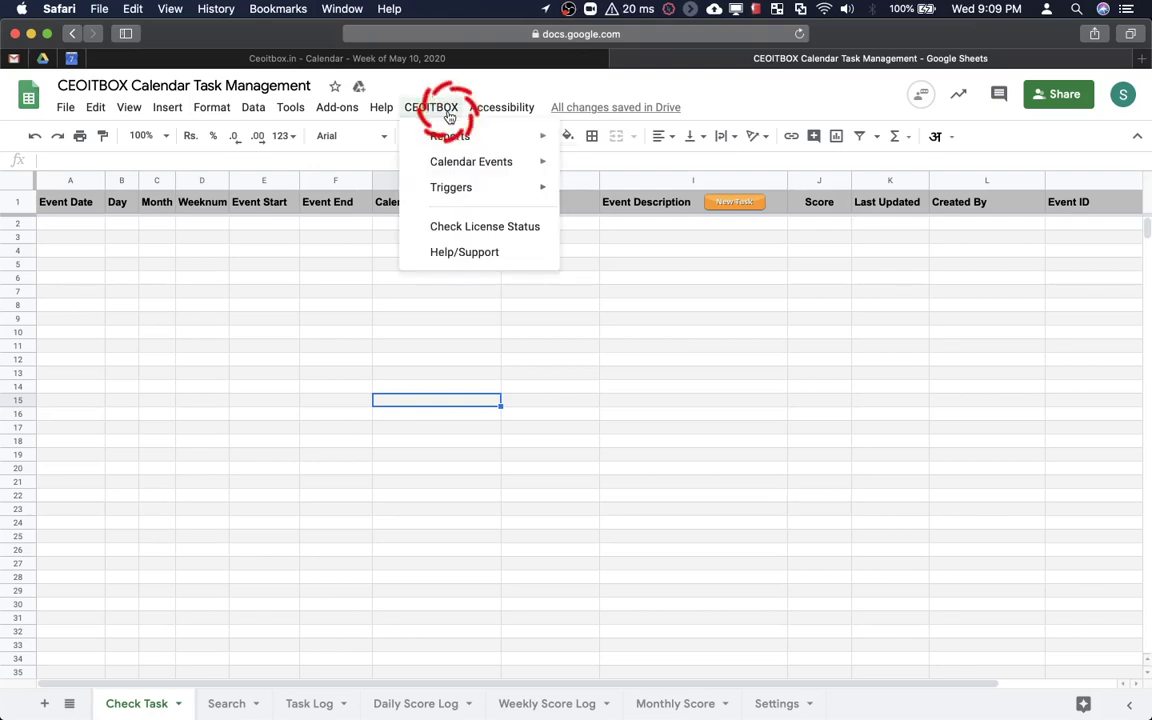
{"action": "mouse_move", "coordinate": [450, 135]}
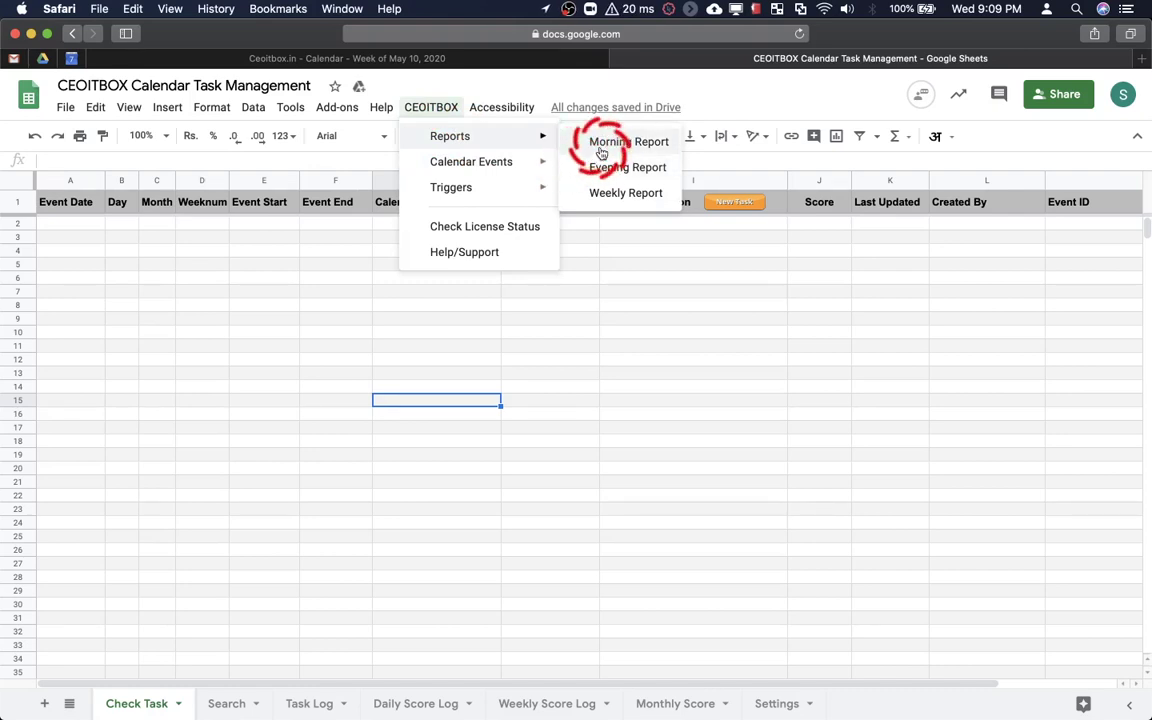
{"action": "left_click", "coordinate": [601, 145]}
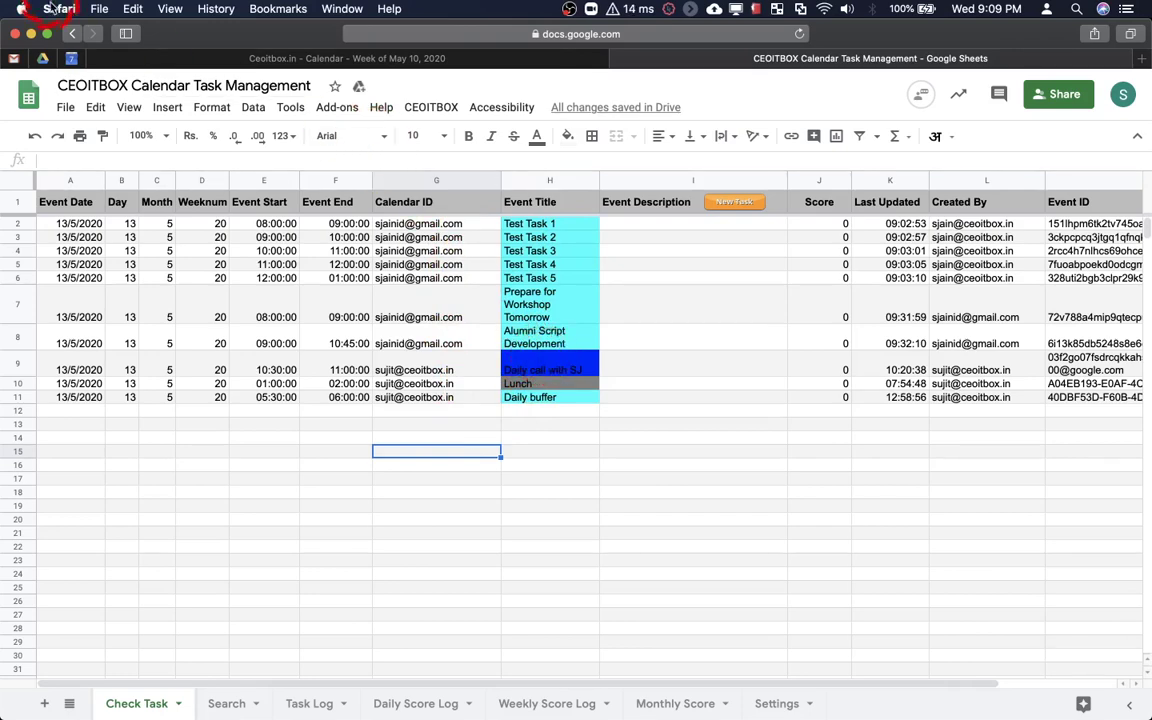
Show this week in Google Calendar with the first account hidden and the second member's calendar shown
{"action": "left_click", "coordinate": [71, 58]}
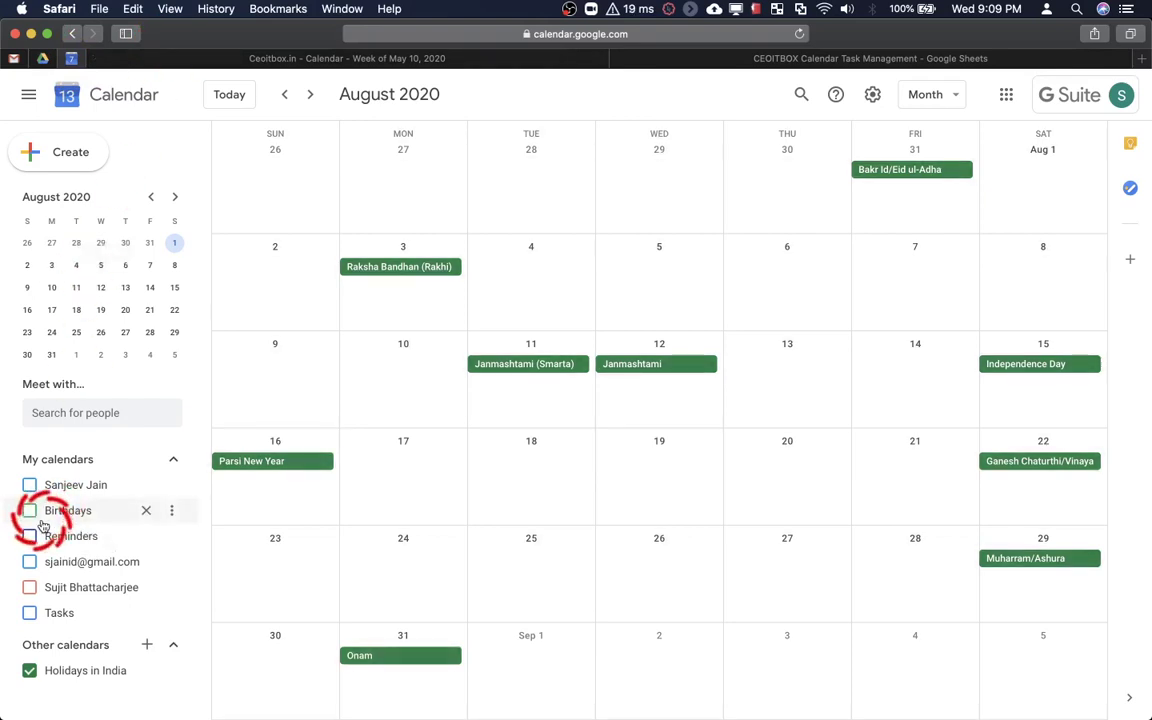
{"action": "key", "text": "t"}
{"action": "key", "text": "w"}
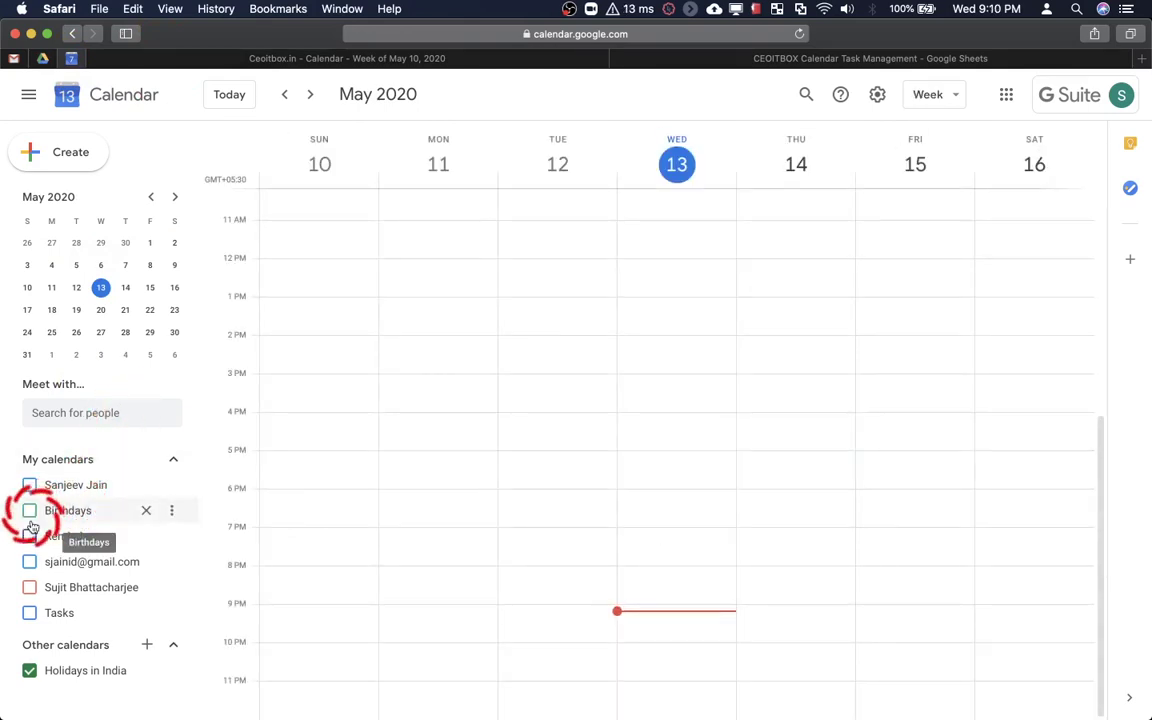
{"action": "left_click", "coordinate": [29, 563]}
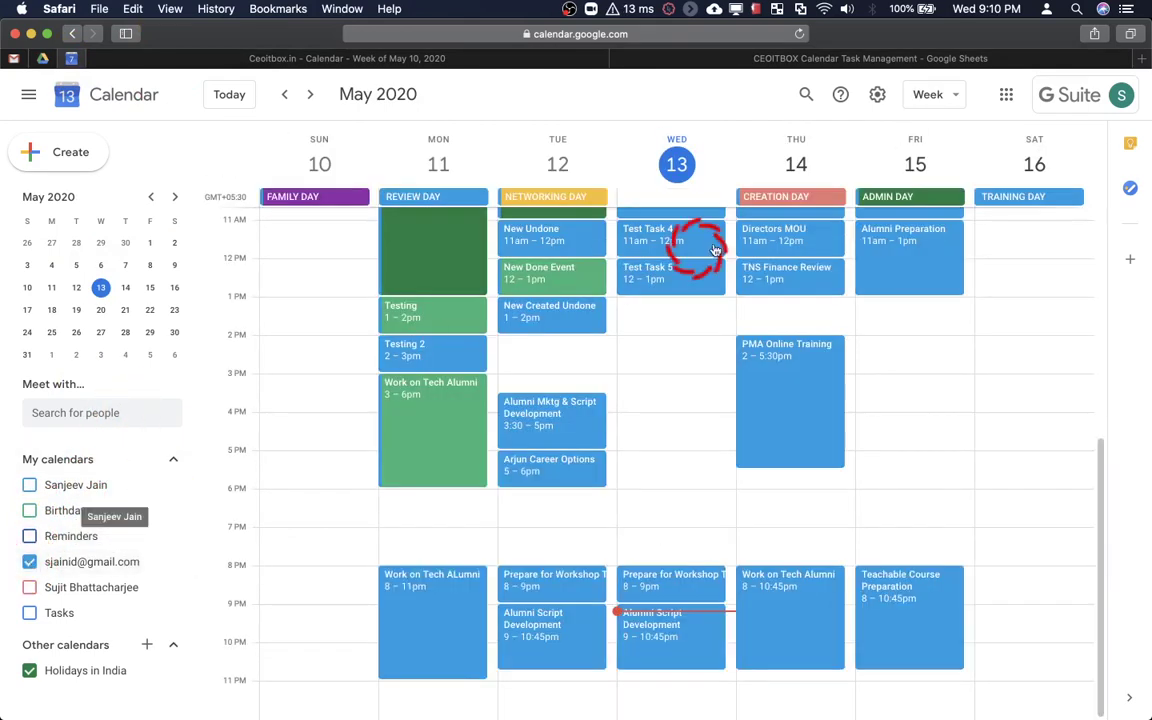
{"action": "scroll", "coordinate": [685, 240], "scroll_direction": "up", "scroll_amount": 5}
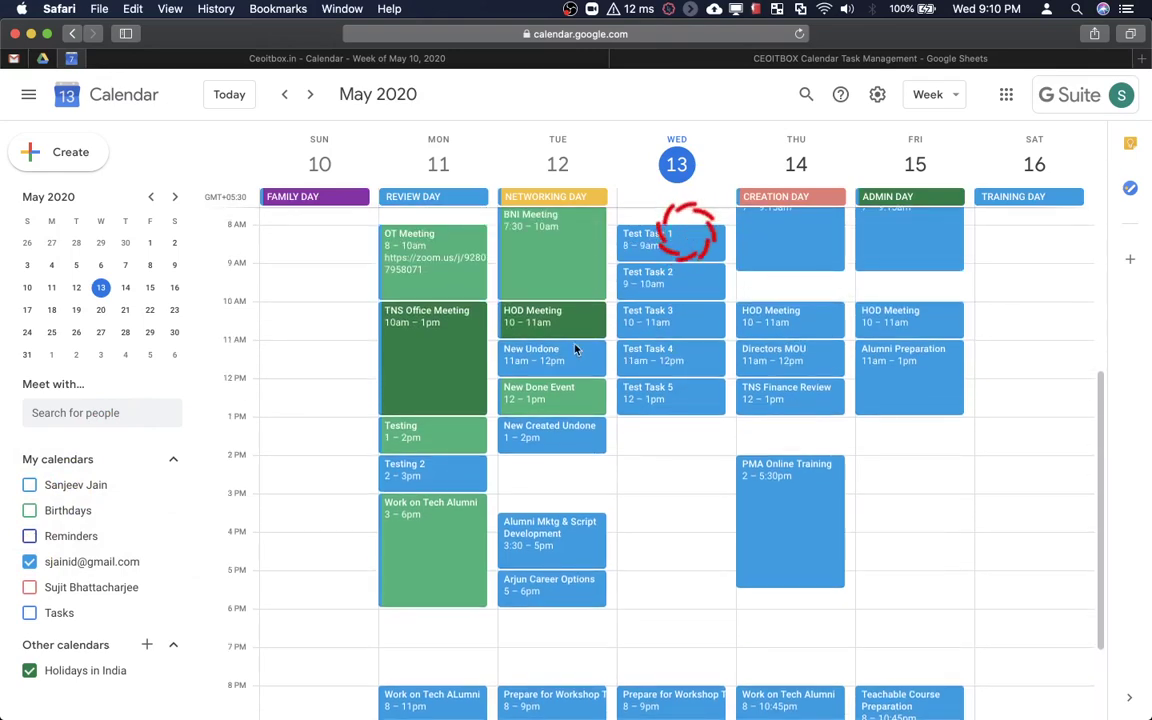
{"action": "left_click", "coordinate": [29, 562]}
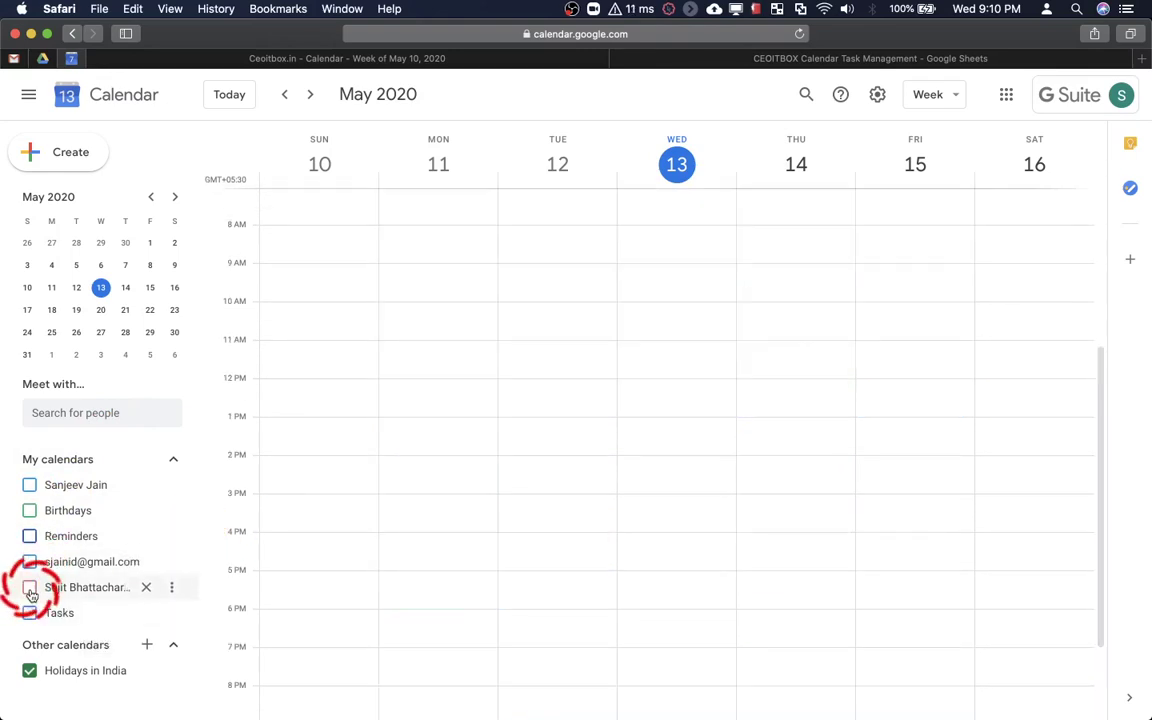
{"action": "left_click", "coordinate": [30, 588]}
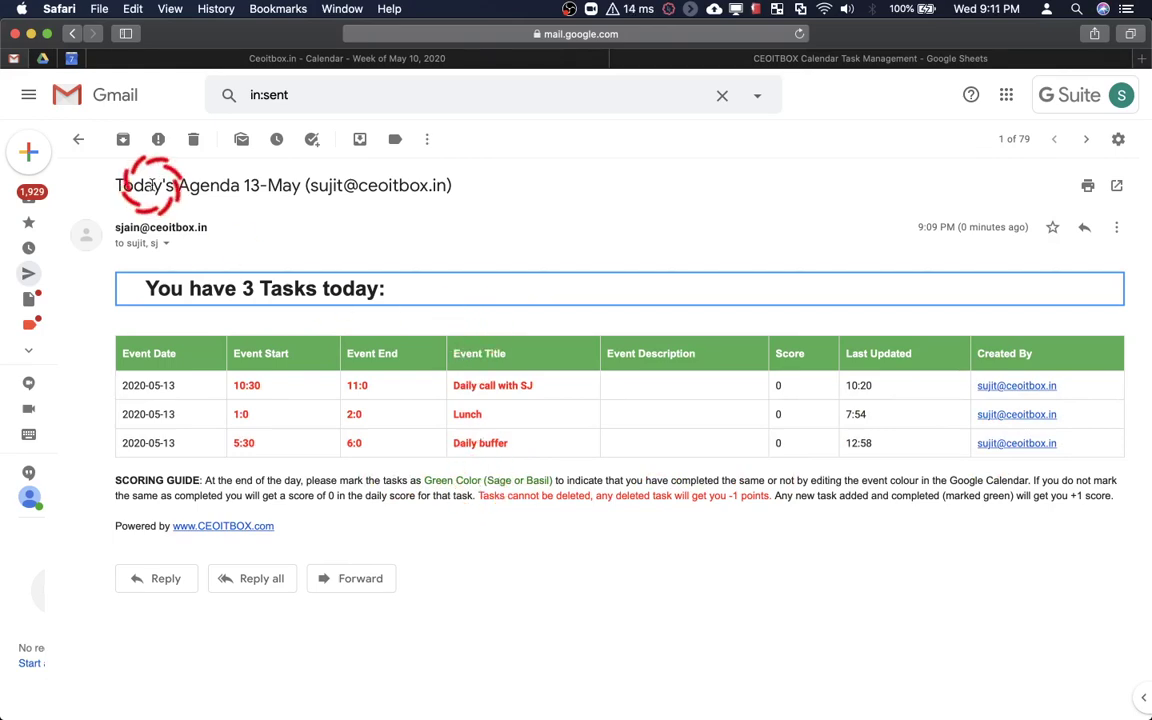
Open the second sent 'Today's Agenda 13-May' email and glance at its recipient details
{"action": "left_click", "coordinate": [78, 139]}
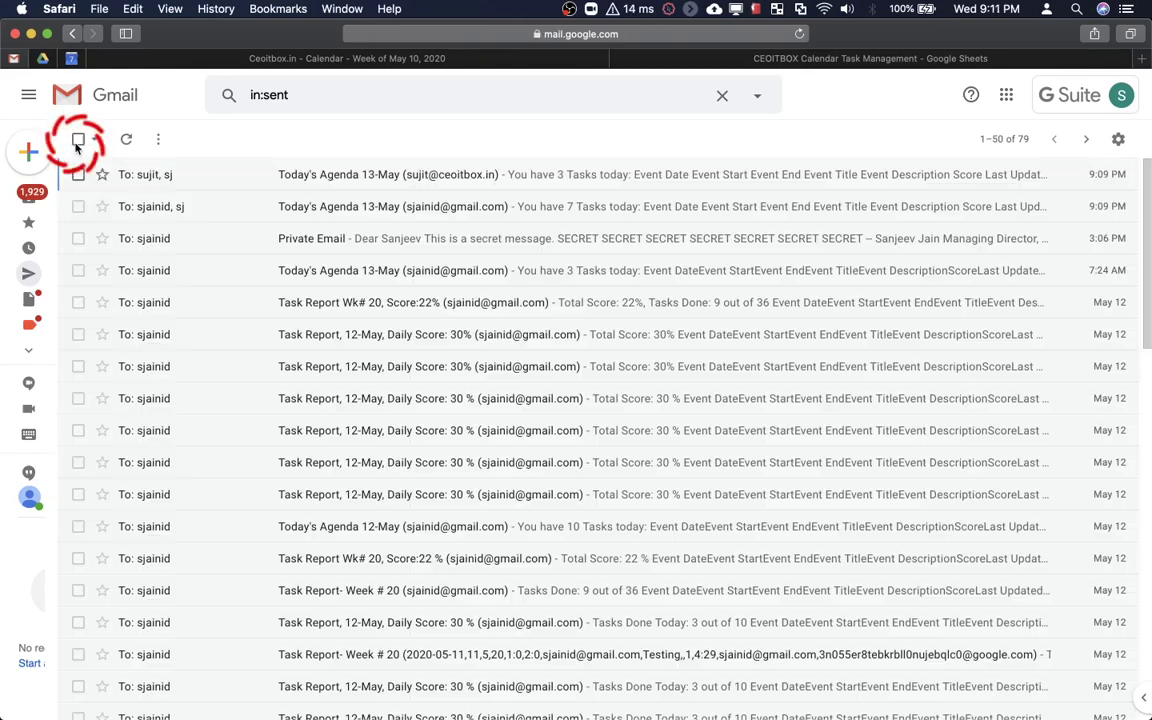
{"action": "left_click", "coordinate": [172, 207]}
{"action": "left_click", "coordinate": [176, 243]}
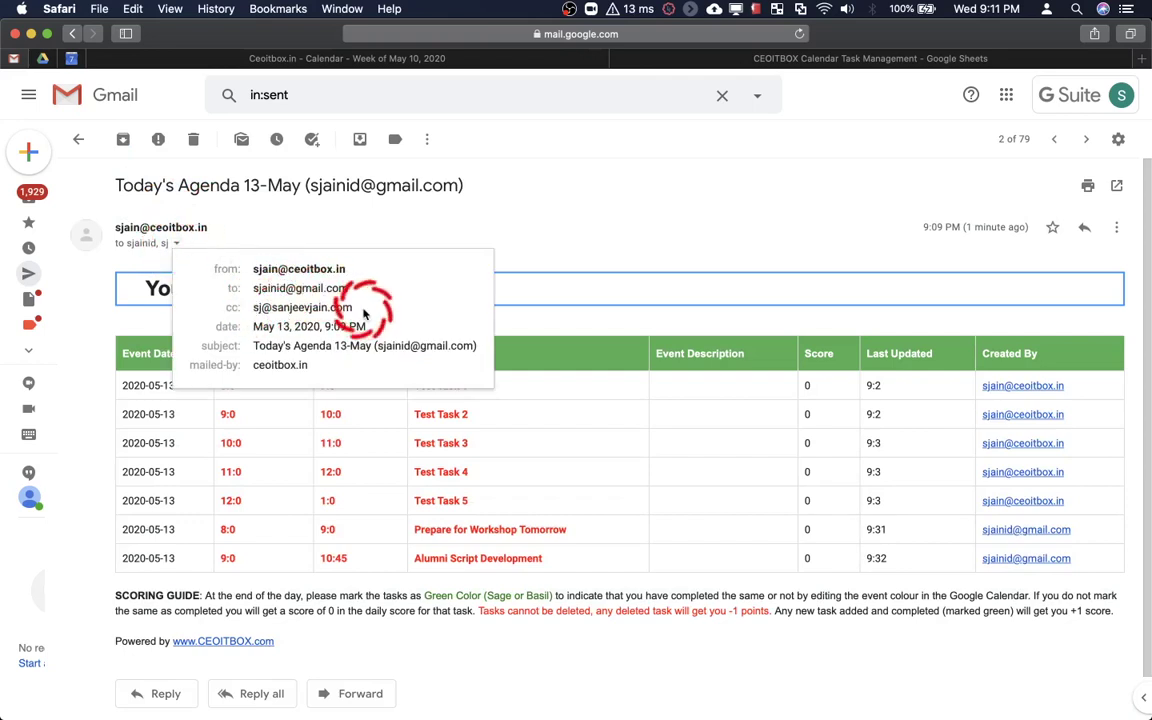
{"action": "left_click", "coordinate": [522, 241]}
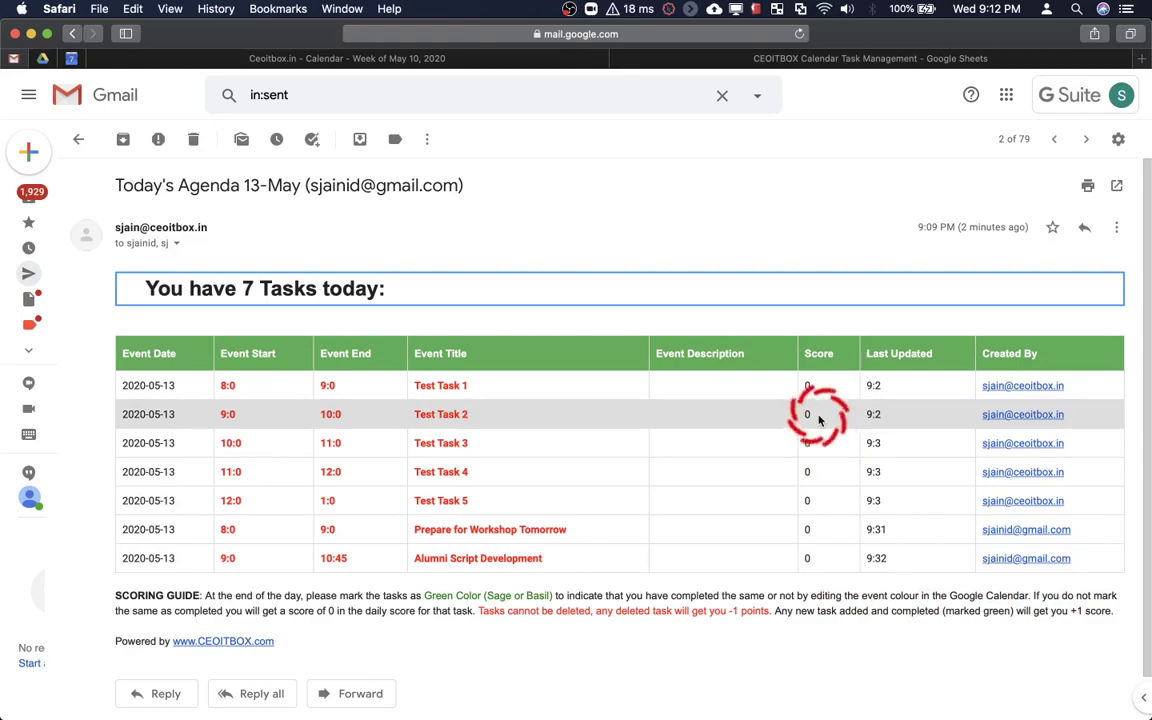
Bring the Calendar window forward, return to the weekly view and hide the CEOITBOX Trainings calendar
{"action": "key", "text": "ctrl+Up"}
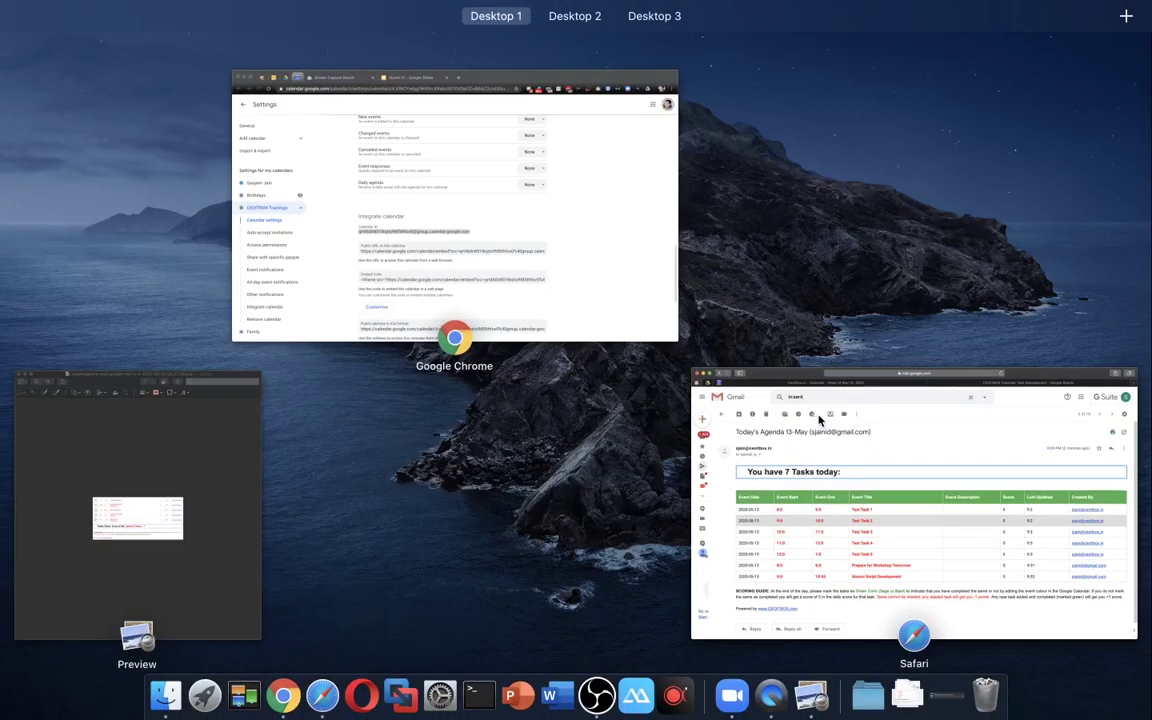
{"action": "key", "text": "Escape"}
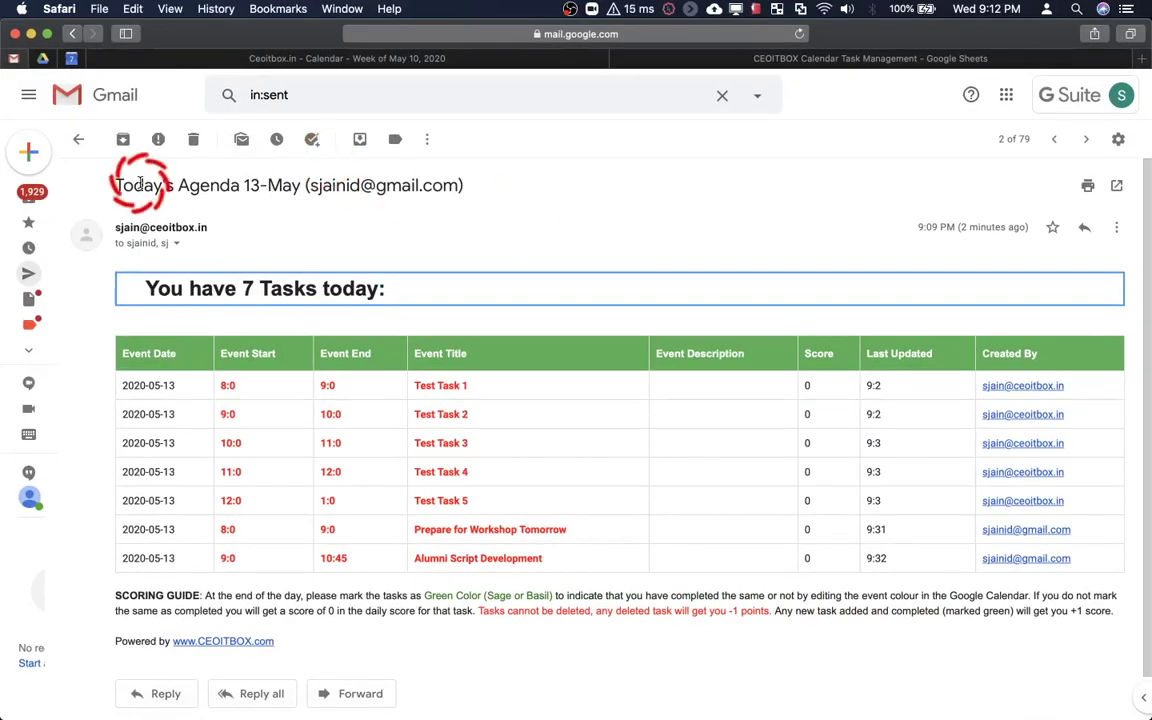
{"action": "key", "text": "ctrl+Up"}
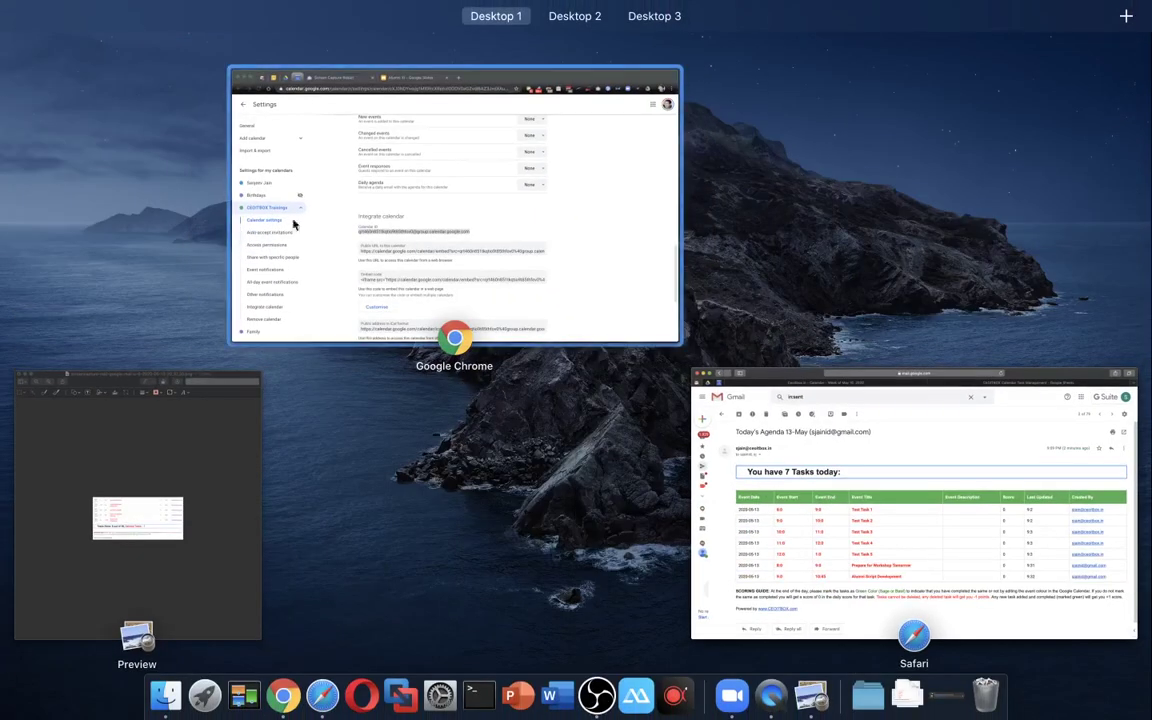
{"action": "left_click", "coordinate": [244, 224]}
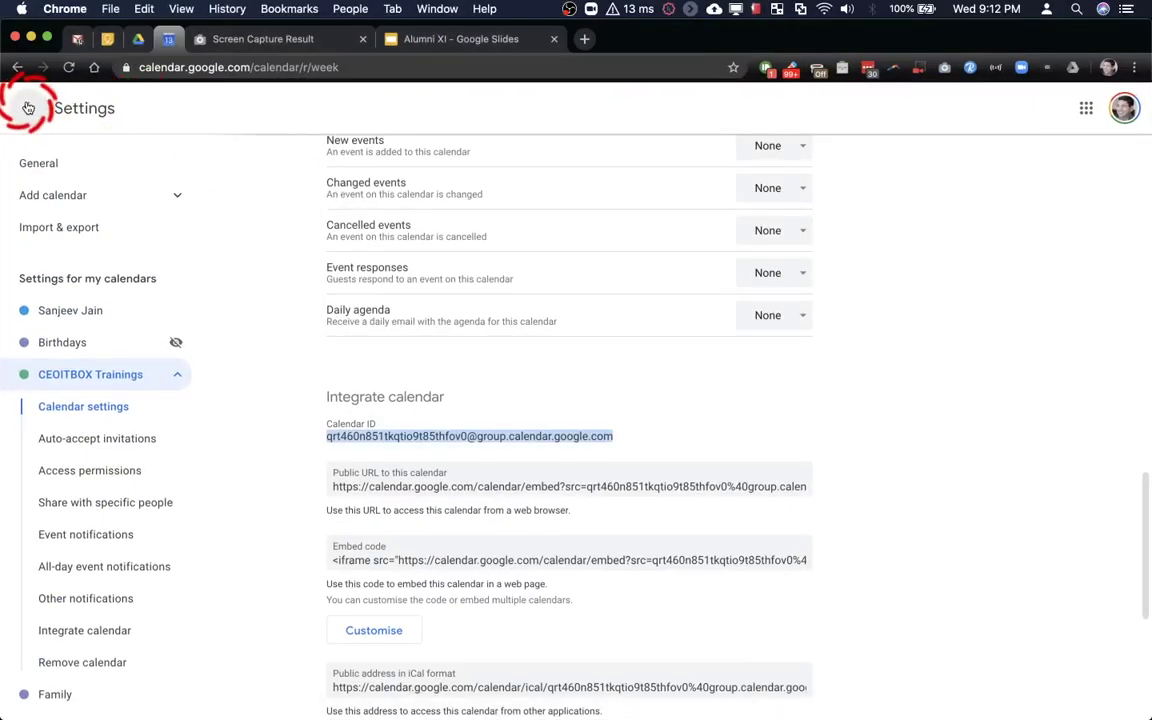
{"action": "left_click", "coordinate": [28, 108]}
{"action": "scroll", "coordinate": [700, 362], "scroll_direction": "up", "scroll_amount": 2}
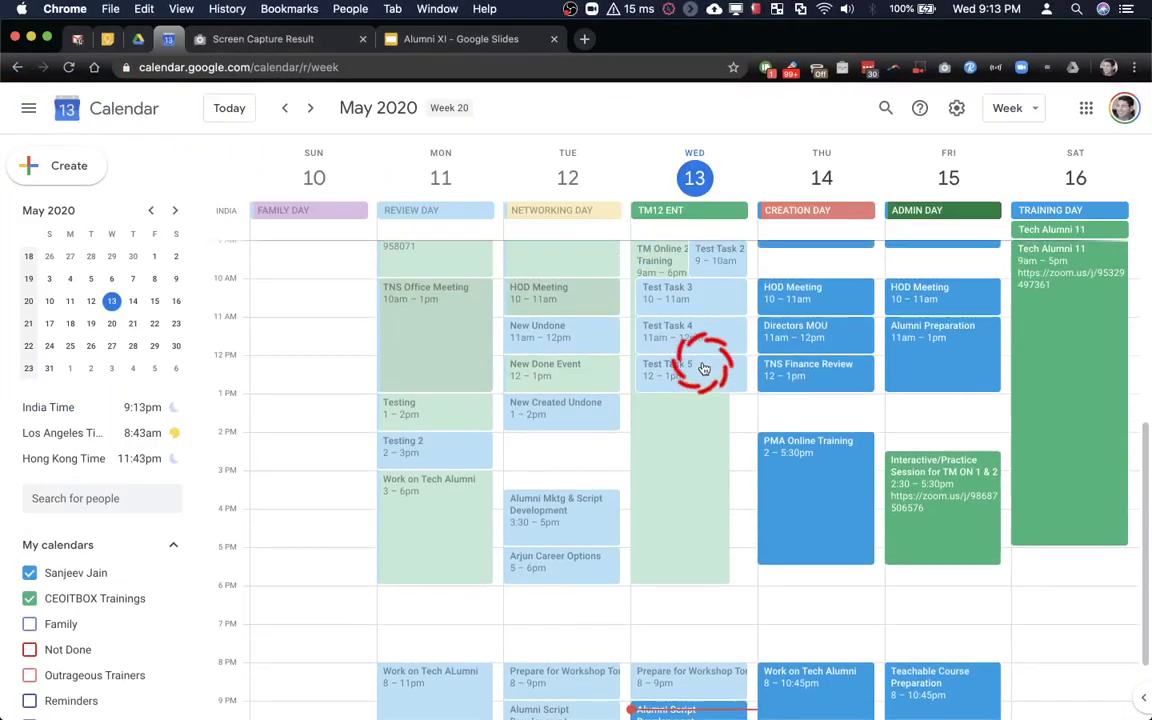
{"action": "scroll", "coordinate": [703, 366], "scroll_direction": "up", "scroll_amount": 2}
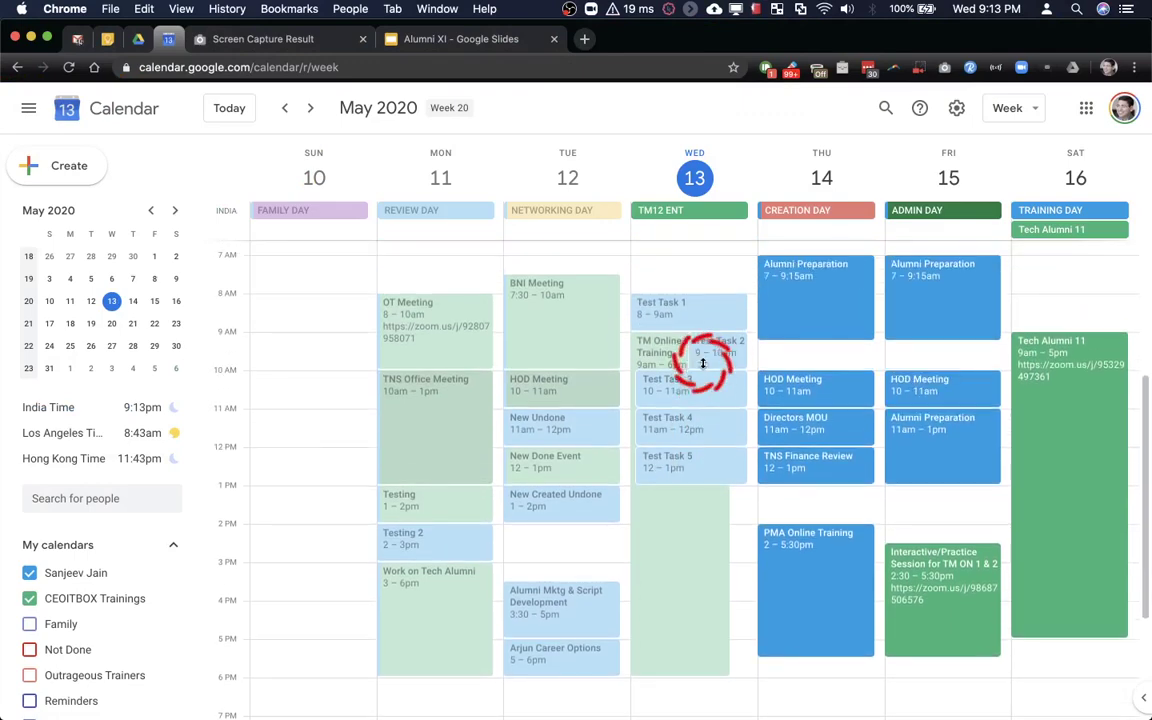
{"action": "left_click", "coordinate": [29, 598]}
Recolour Wednesday's Test Task 1 to Sage green and save it
{"action": "left_click", "coordinate": [710, 306]}
{"action": "left_click", "coordinate": [710, 306]}
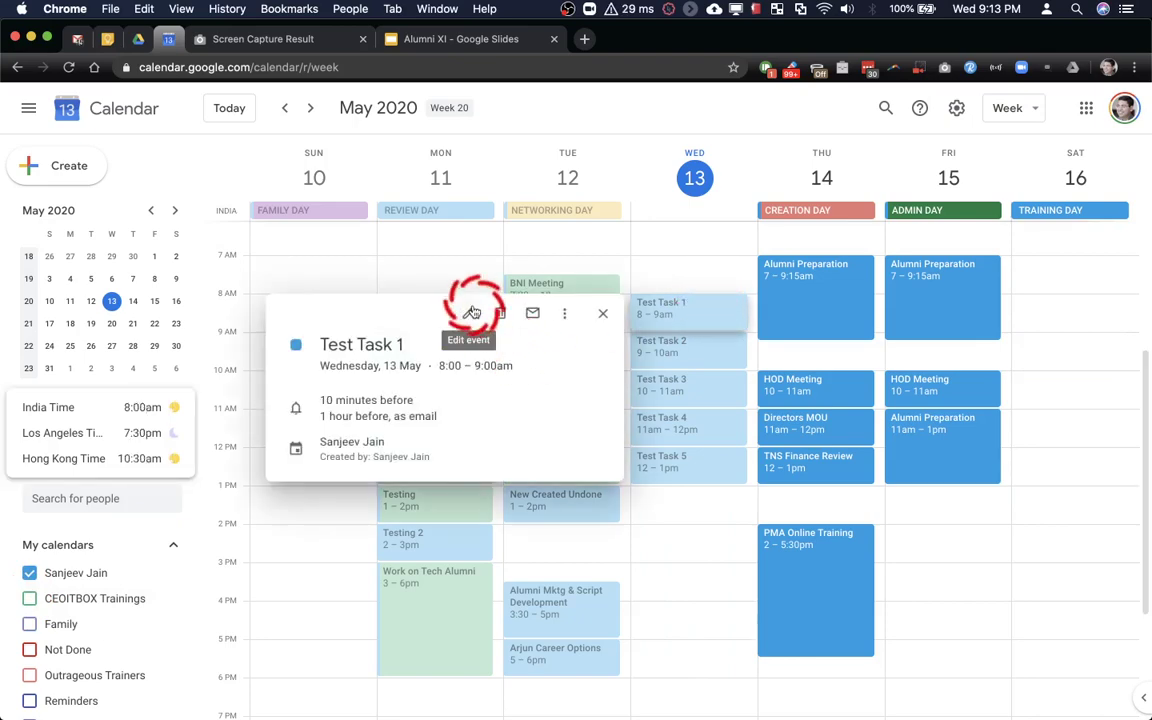
{"action": "left_click", "coordinate": [472, 313]}
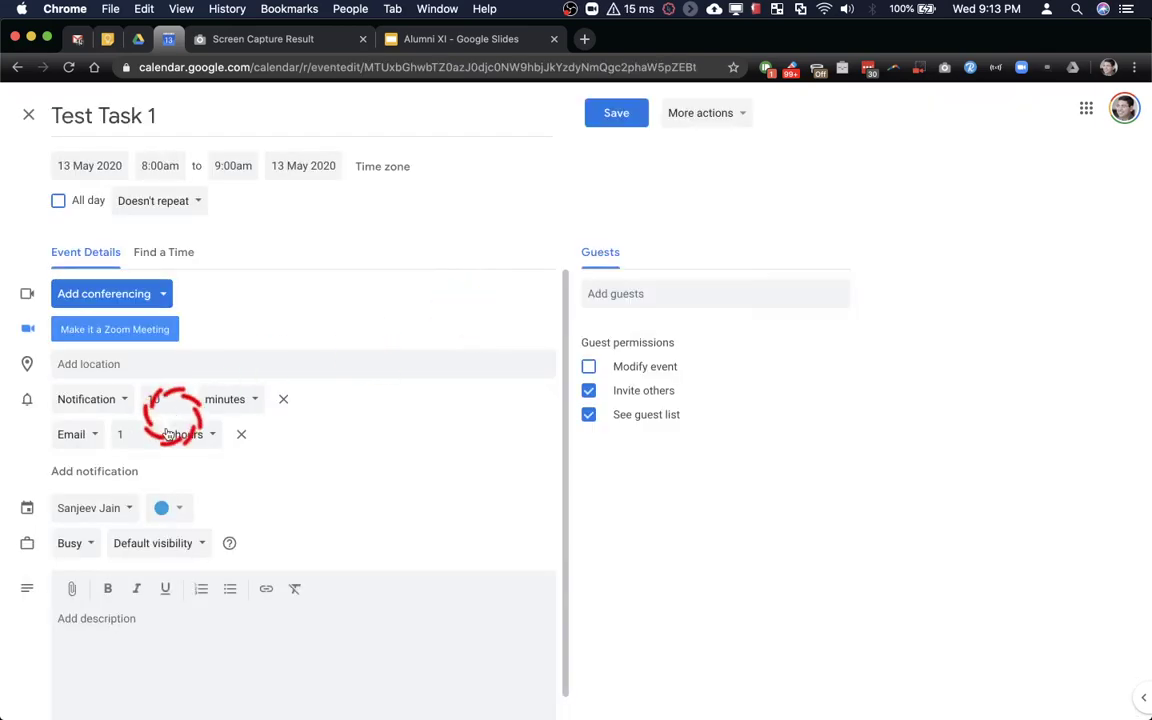
{"action": "left_click", "coordinate": [166, 508]}
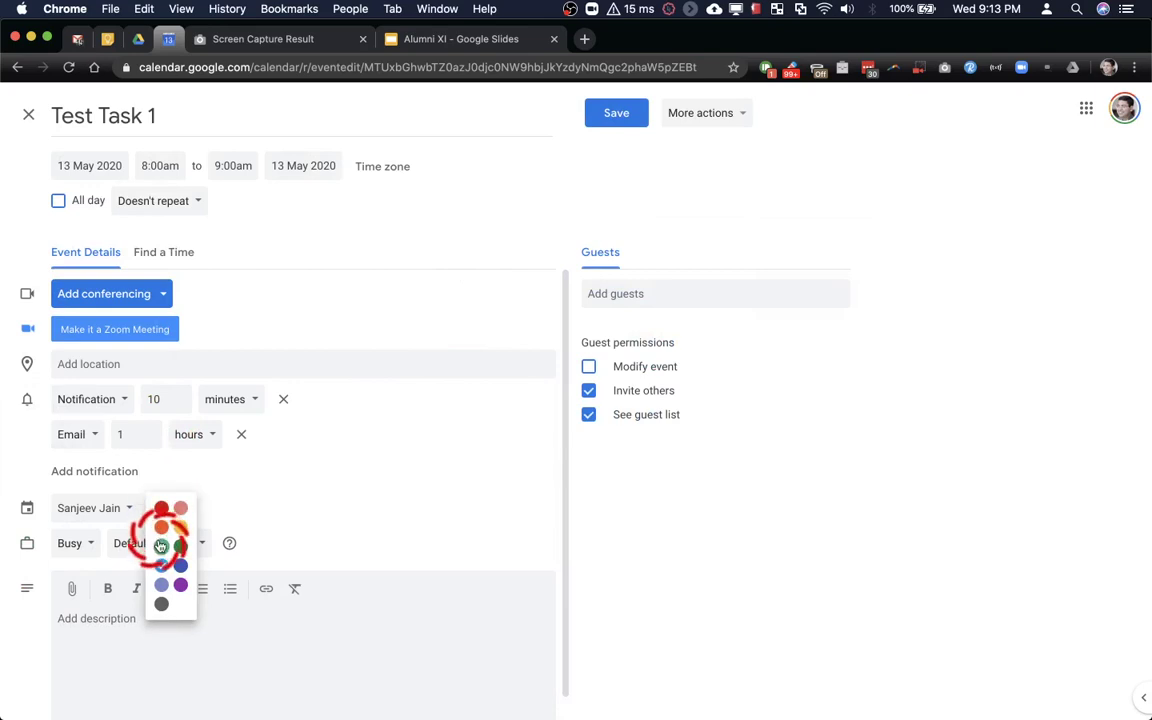
{"action": "left_click", "coordinate": [160, 545]}
{"action": "left_click", "coordinate": [166, 508]}
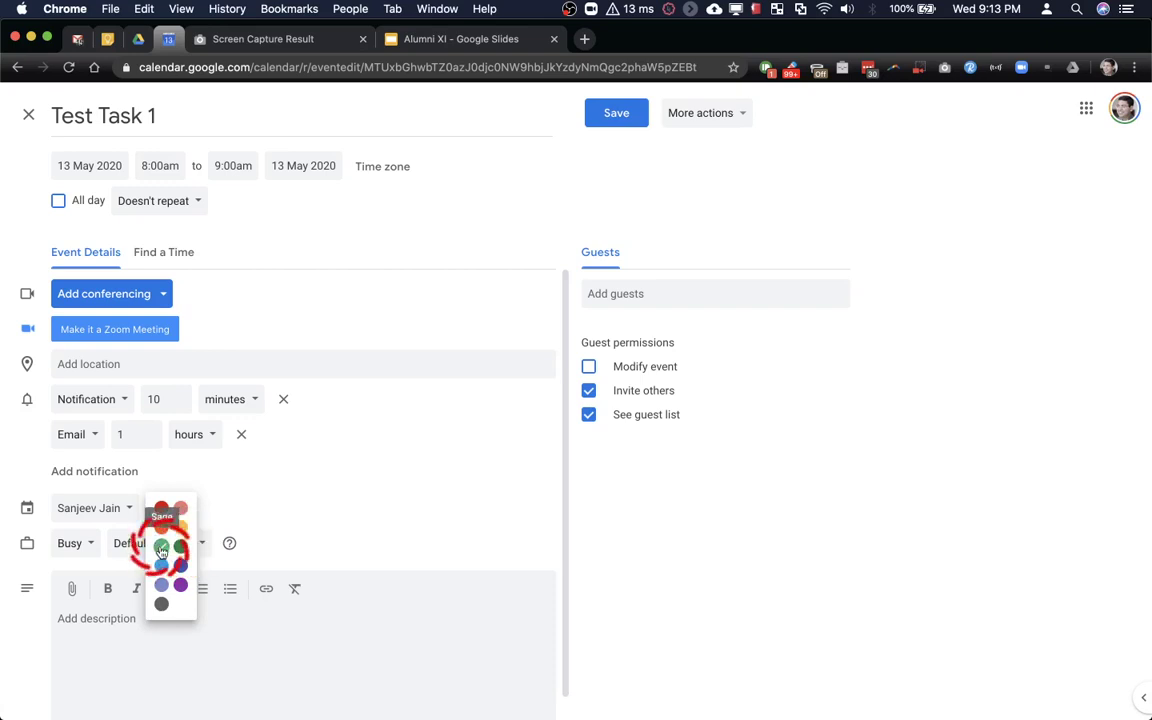
{"action": "left_click", "coordinate": [161, 545]}
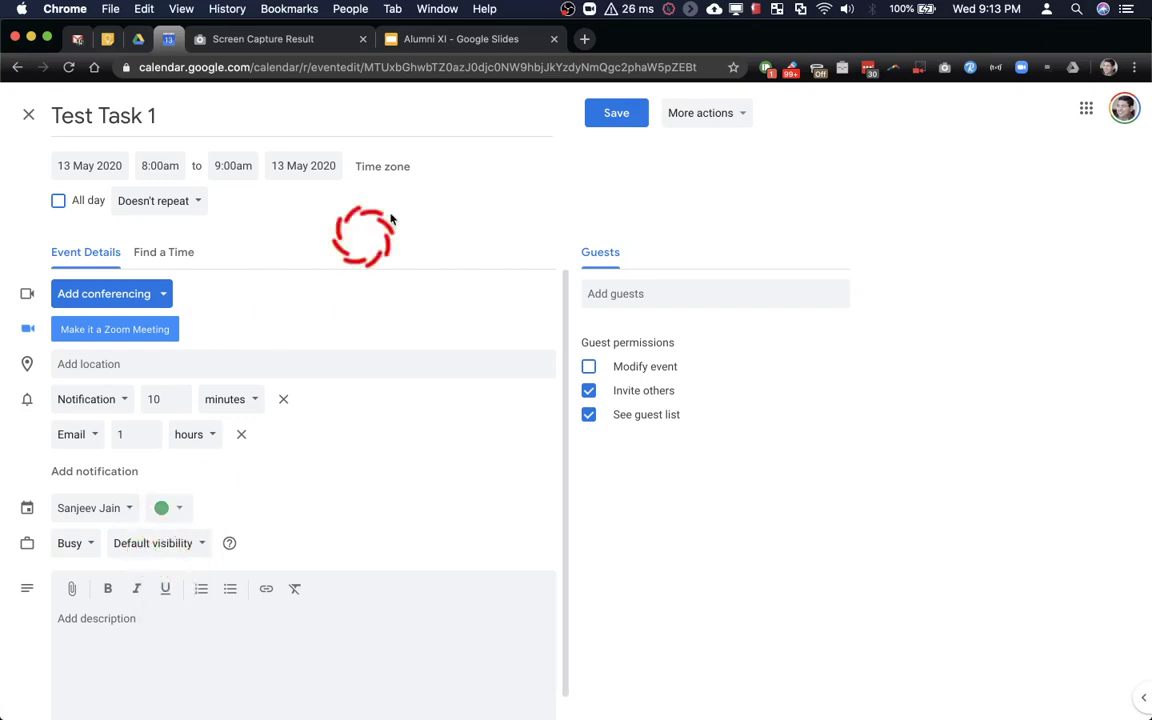
{"action": "left_click", "coordinate": [616, 113]}
Recolour Test Task 2 green and save it
{"action": "left_click", "coordinate": [712, 344]}
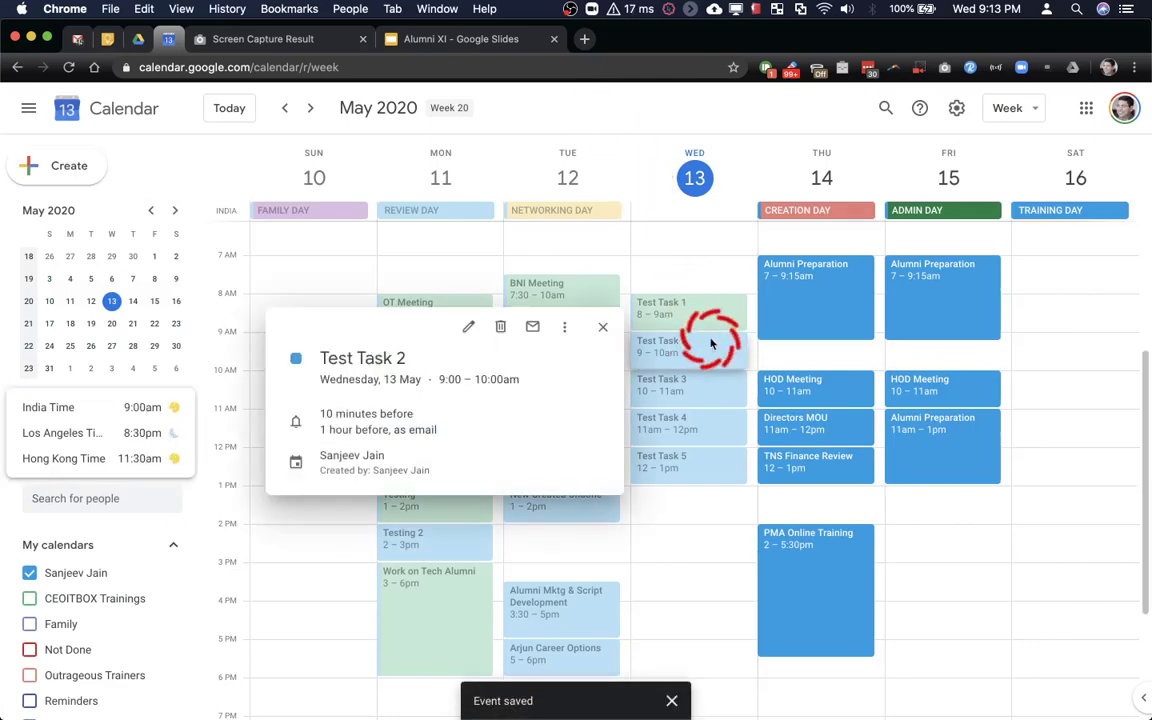
{"action": "left_click", "coordinate": [470, 328]}
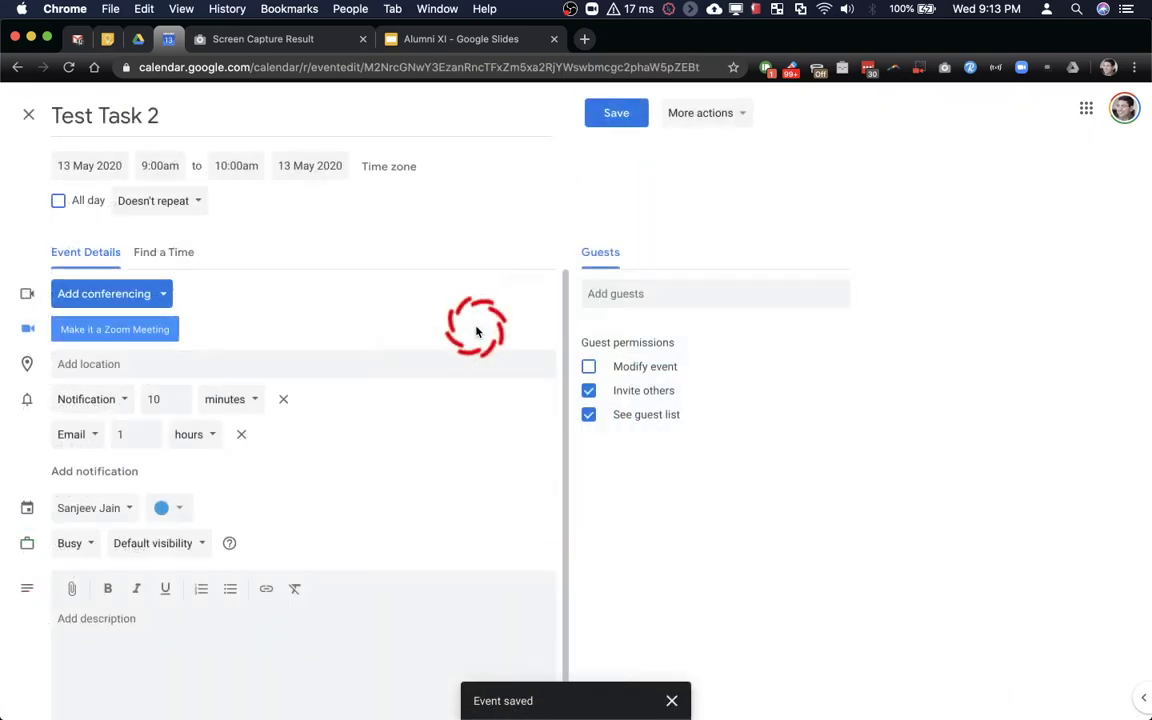
{"action": "left_click", "coordinate": [184, 508]}
{"action": "left_click", "coordinate": [180, 545]}
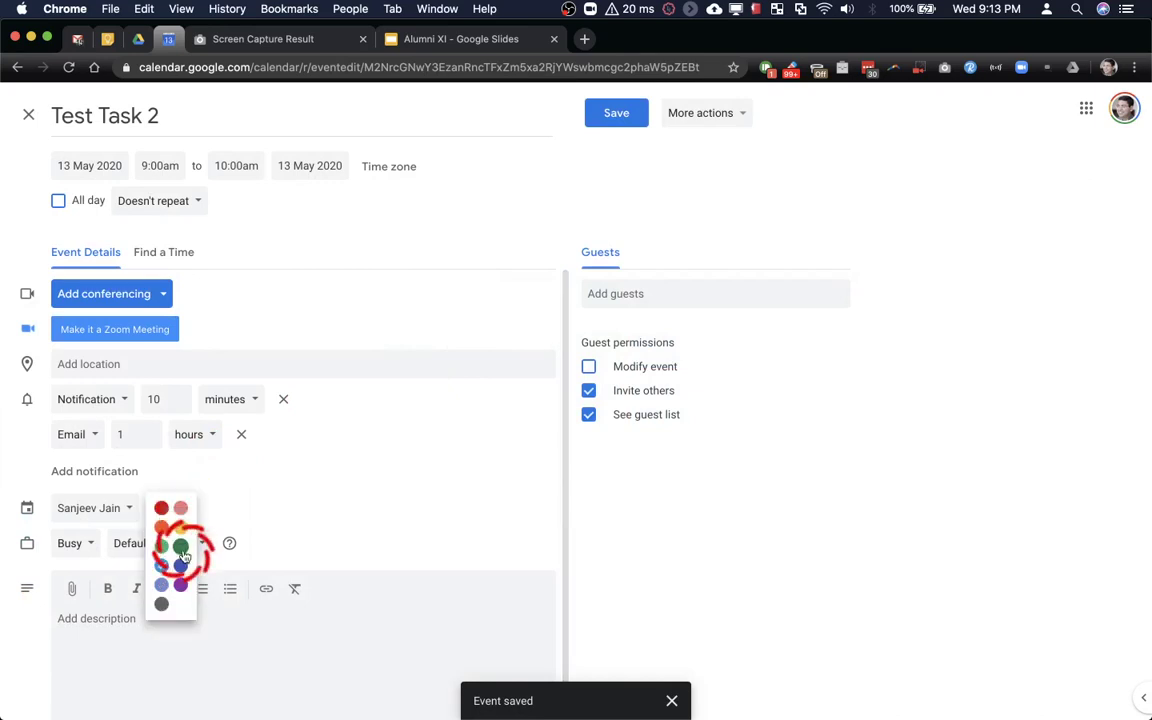
{"action": "left_click", "coordinate": [572, 148]}
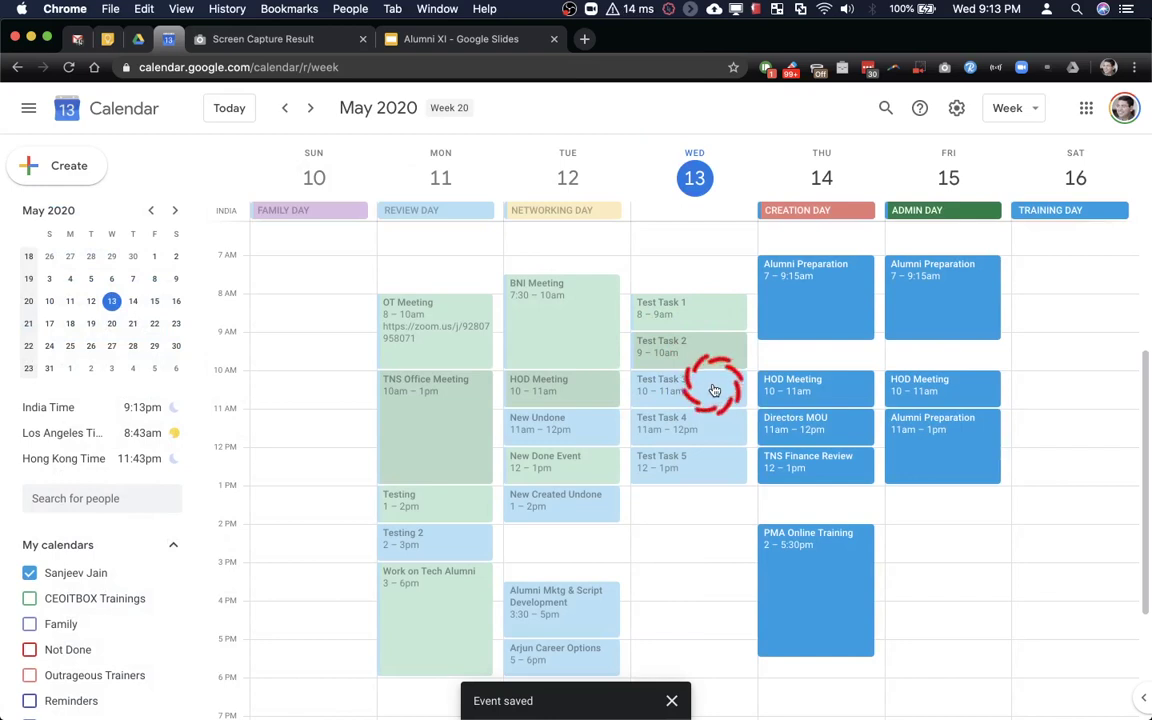
{"action": "left_click", "coordinate": [680, 425]}
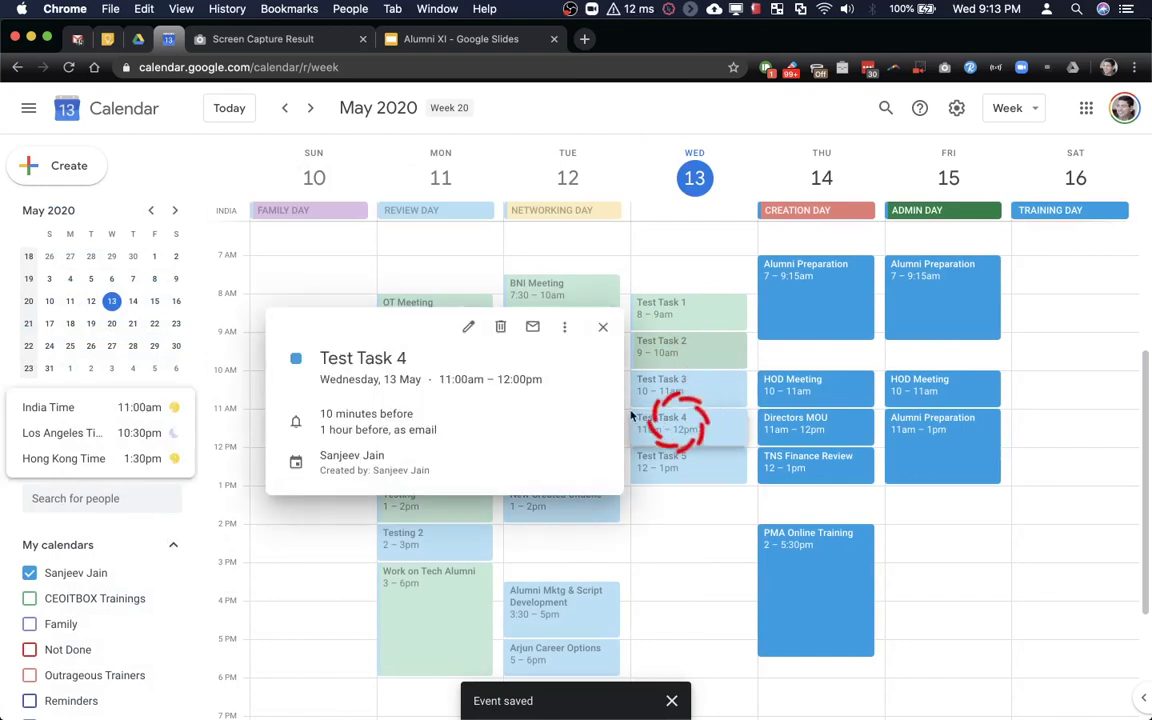
Delete Test Task 4 and add Task 6 at 1 pm and Task 7 at 2 pm on Wednesday
{"action": "left_click", "coordinate": [495, 326]}
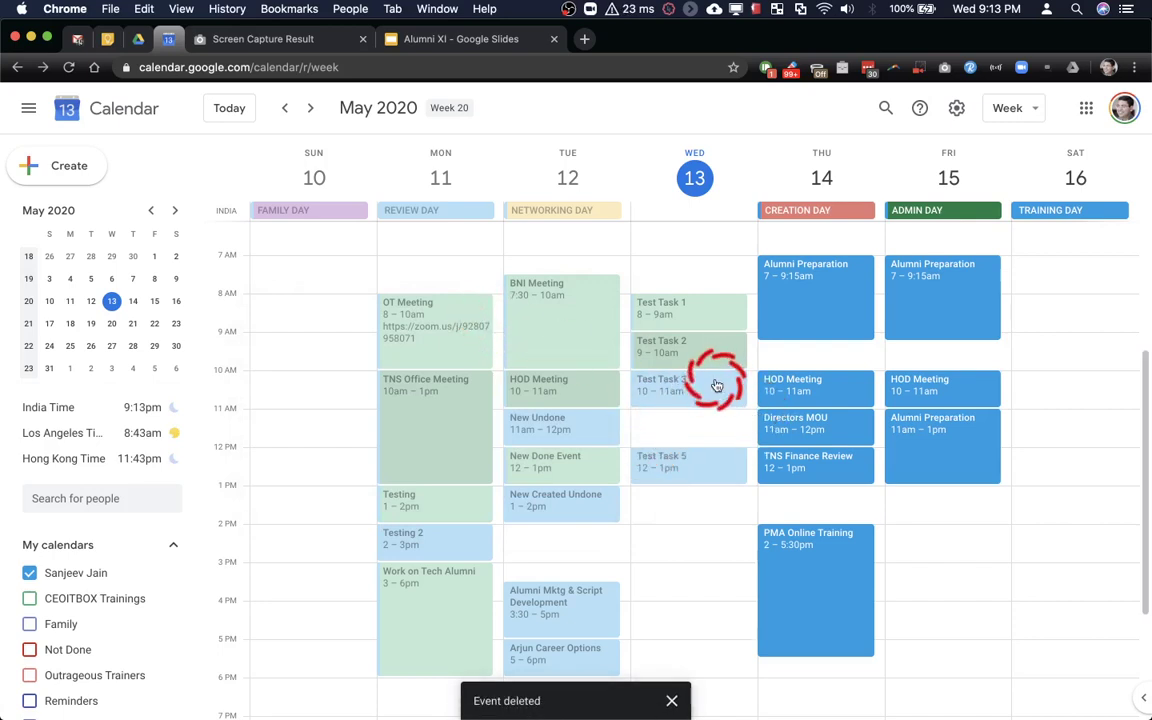
{"action": "left_click", "coordinate": [684, 491]}
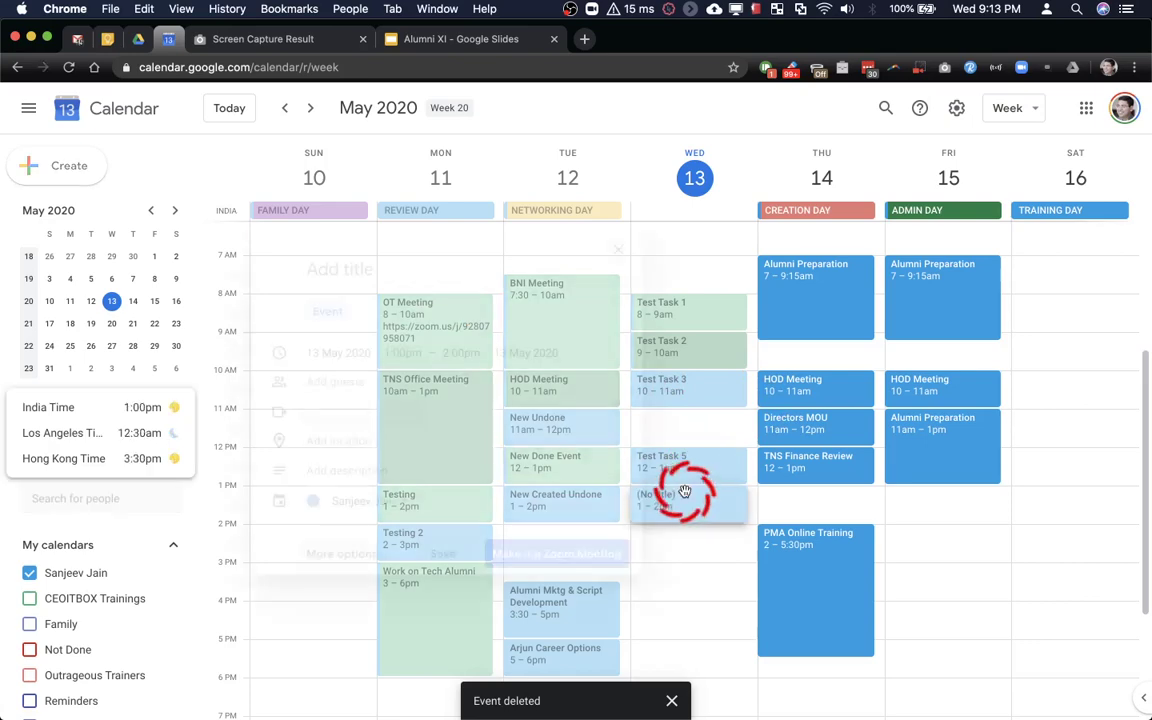
{"action": "type", "text": "Task 6"}
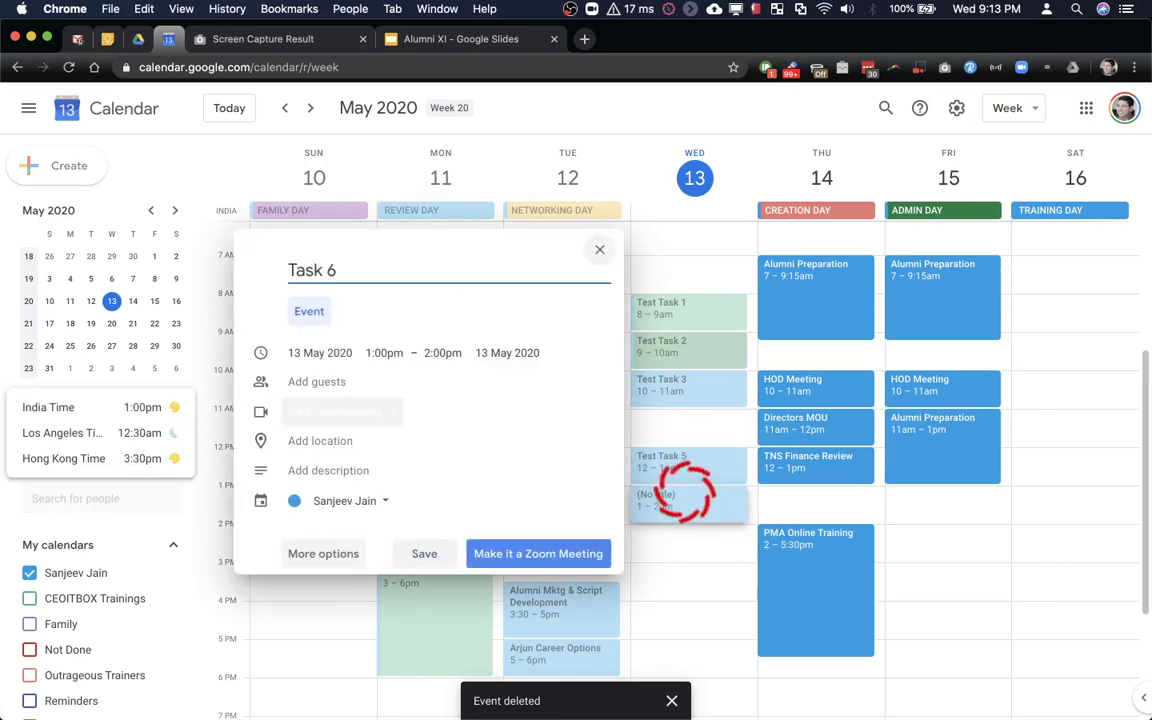
{"action": "key", "text": "Return"}
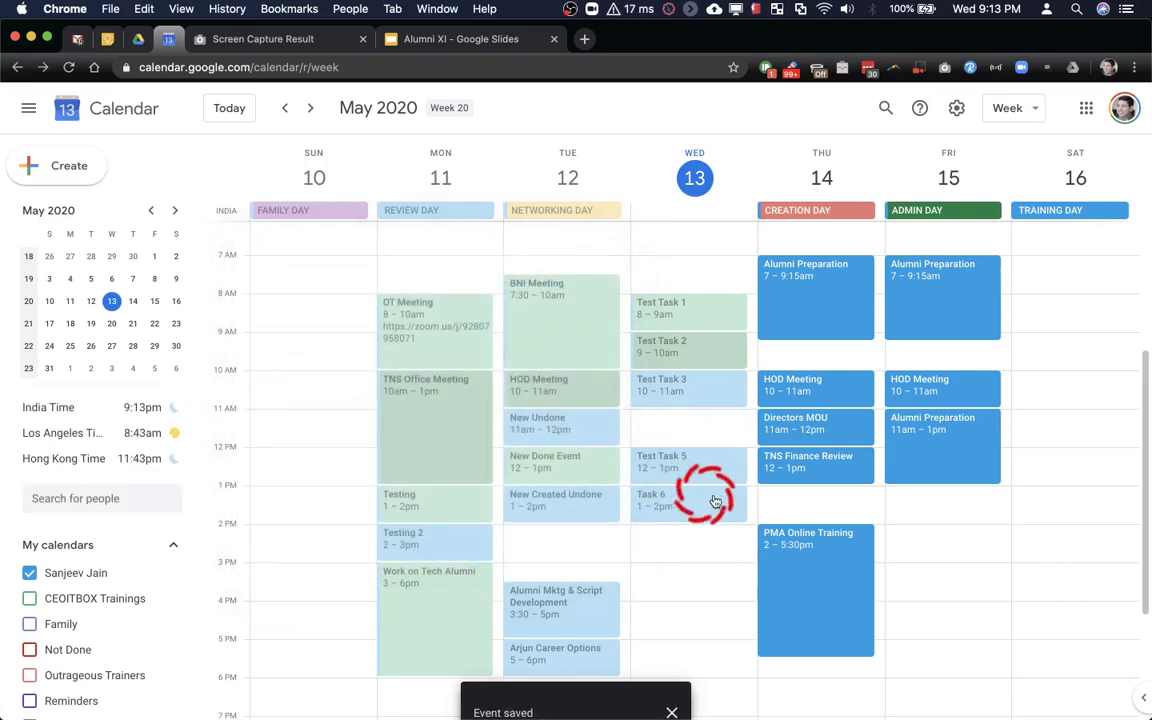
{"action": "left_click", "coordinate": [695, 538]}
{"action": "type", "text": "Task 7"}
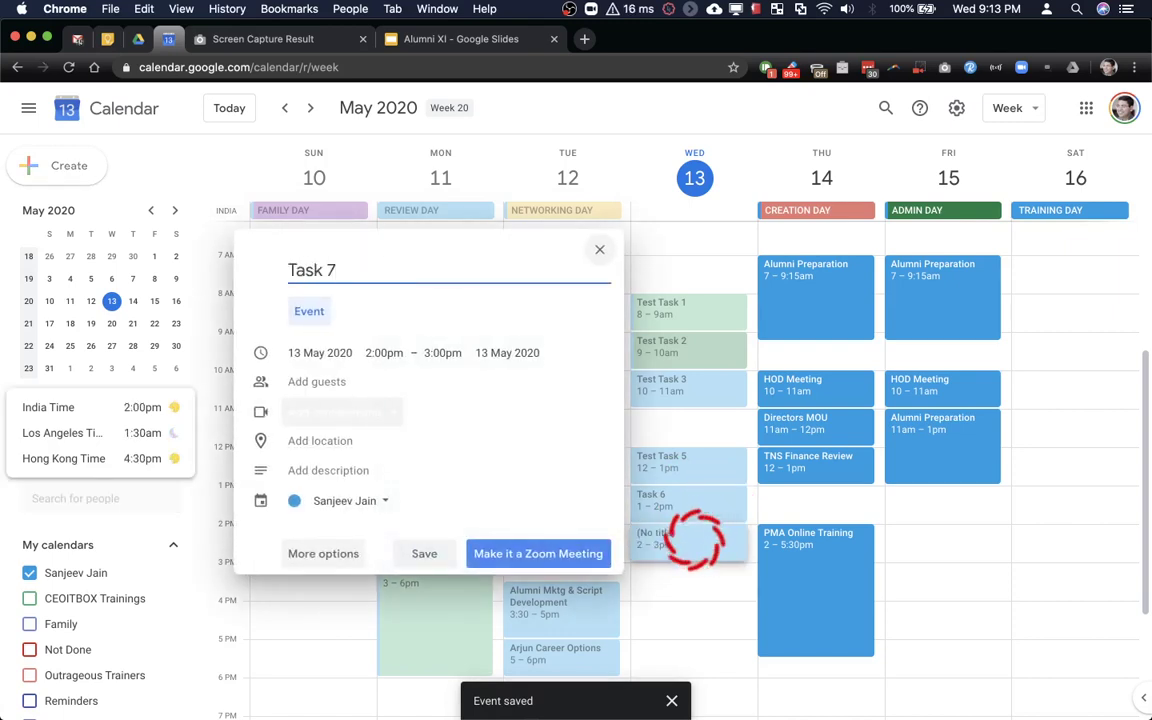
{"action": "left_click", "coordinate": [415, 553]}
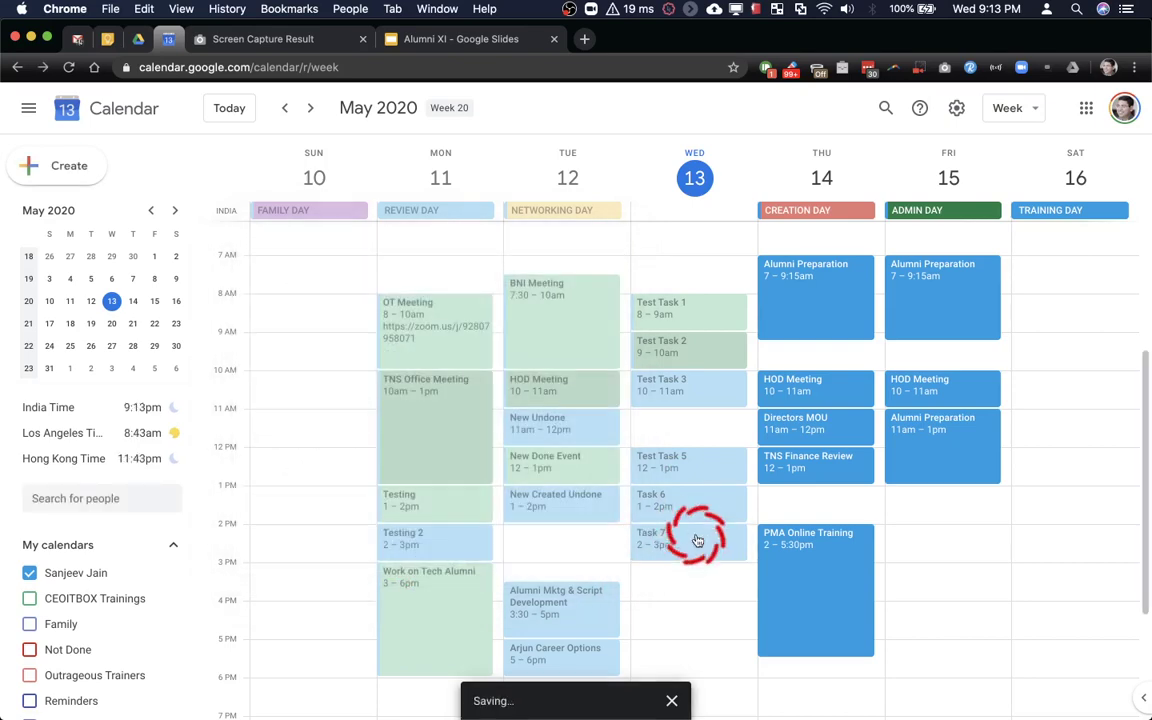
Recolour Task 6 green and save it
{"action": "left_click", "coordinate": [737, 497]}
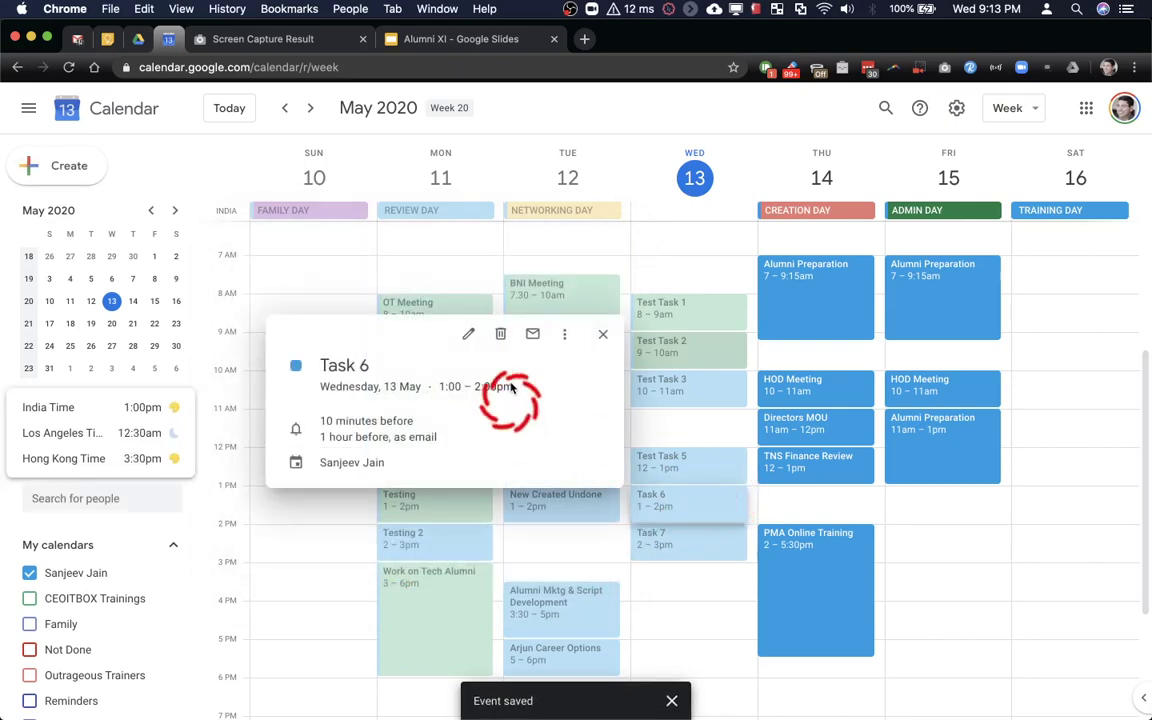
{"action": "left_click", "coordinate": [469, 337]}
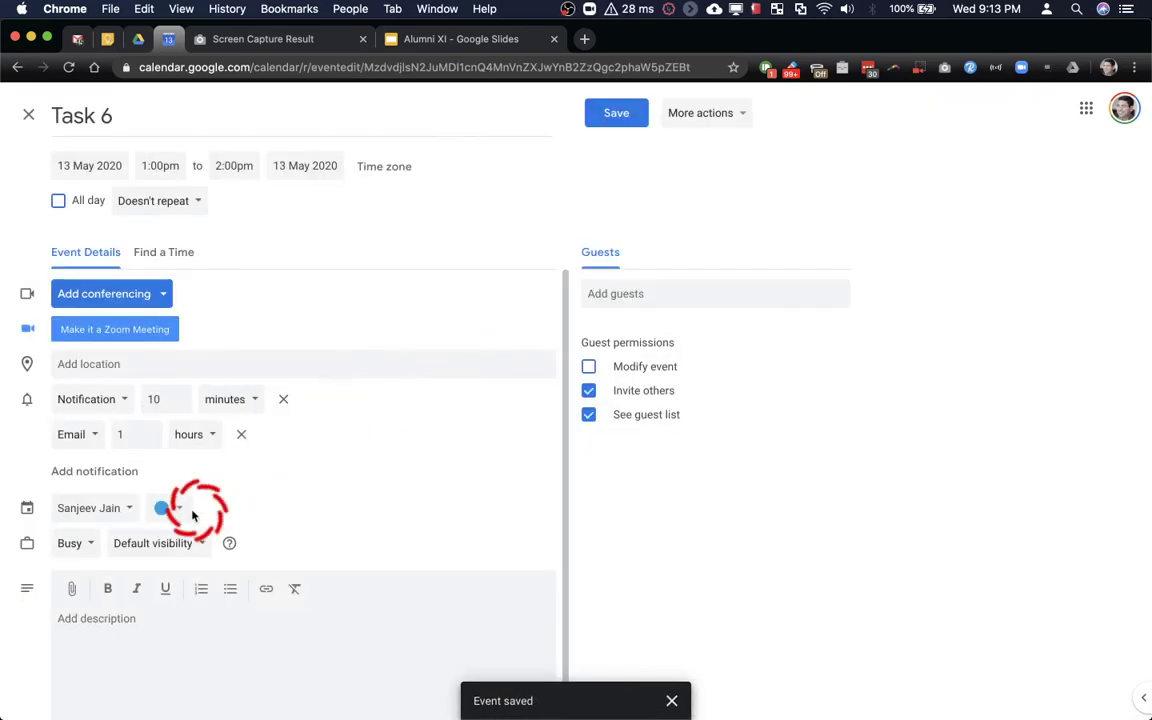
{"action": "left_click", "coordinate": [175, 517]}
{"action": "left_click", "coordinate": [166, 545]}
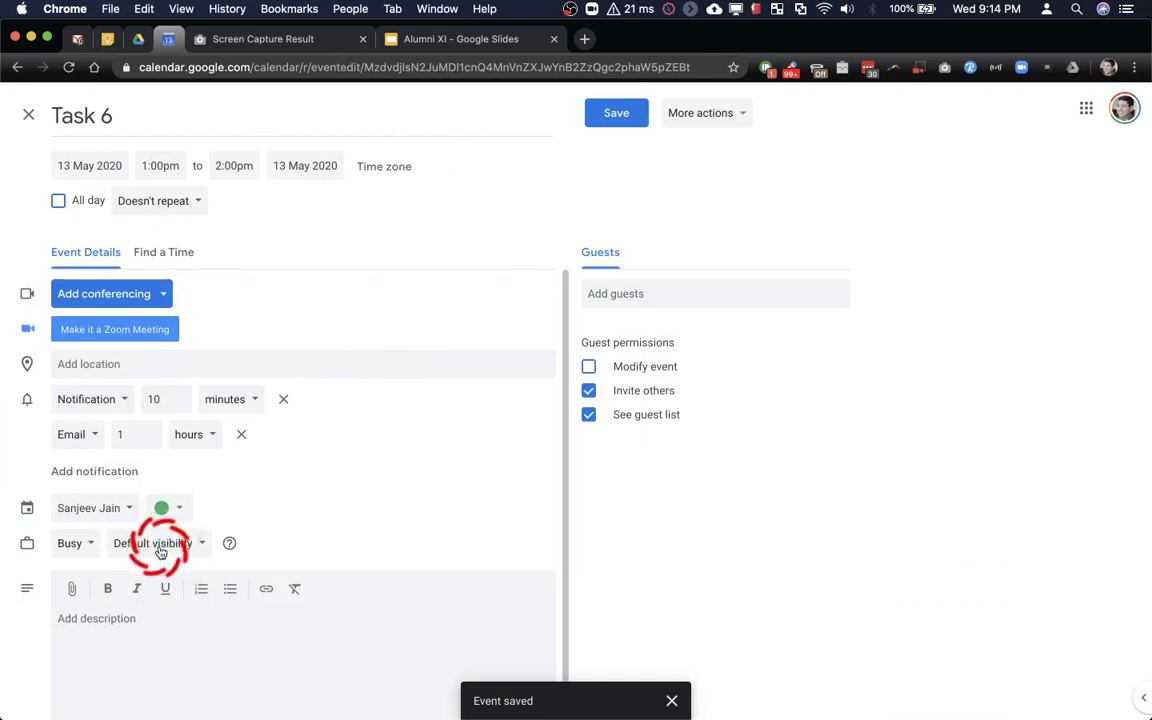
{"action": "left_click", "coordinate": [616, 114]}
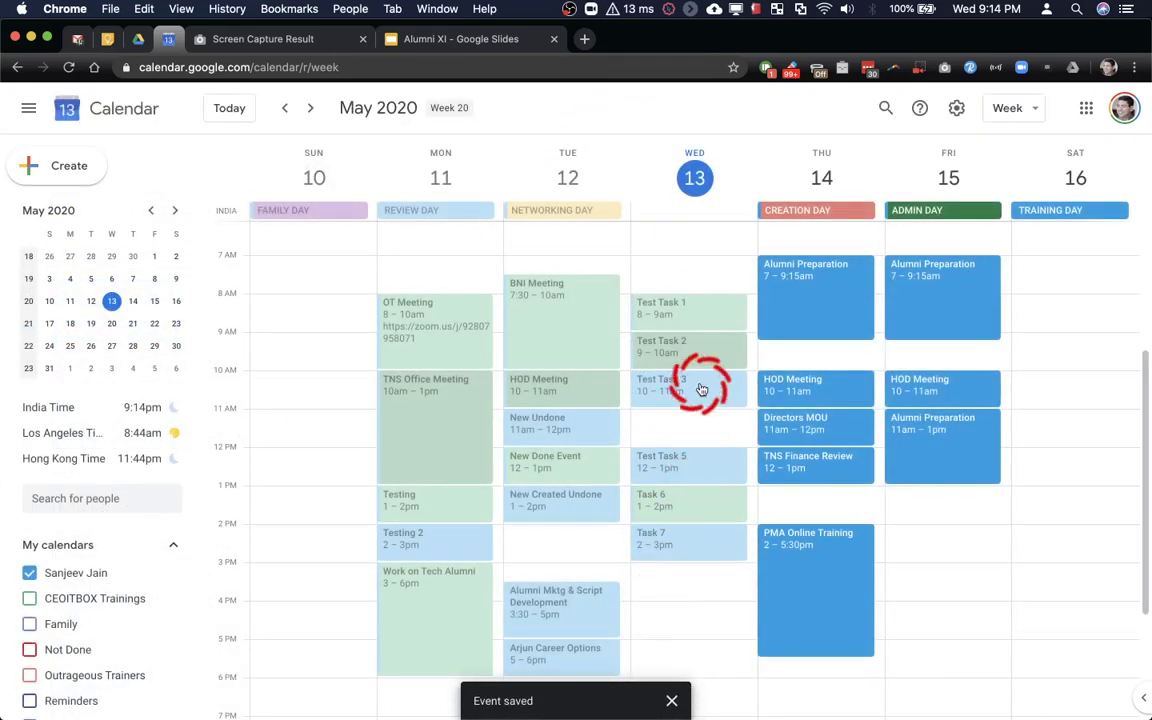
Recolour Wednesday's Prepare for Workshop Tomorrow event green and save it
{"action": "scroll", "coordinate": [701, 389], "scroll_direction": "down", "scroll_amount": 2}
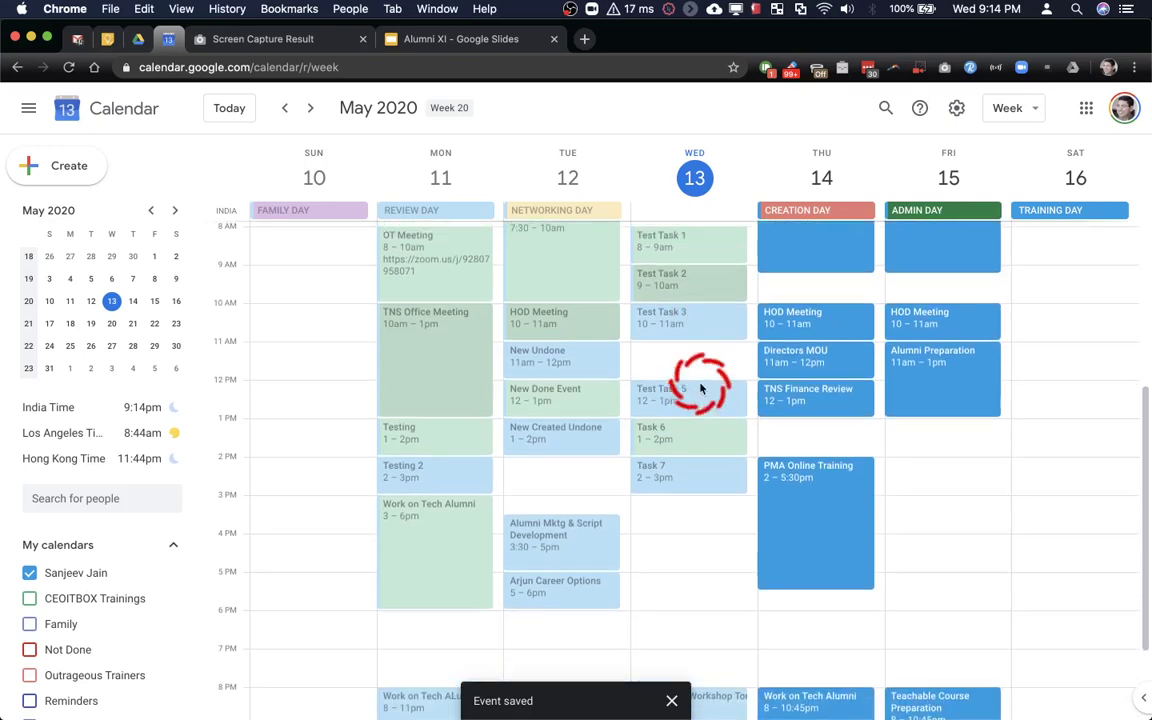
{"action": "scroll", "coordinate": [700, 385], "scroll_direction": "up", "scroll_amount": 2}
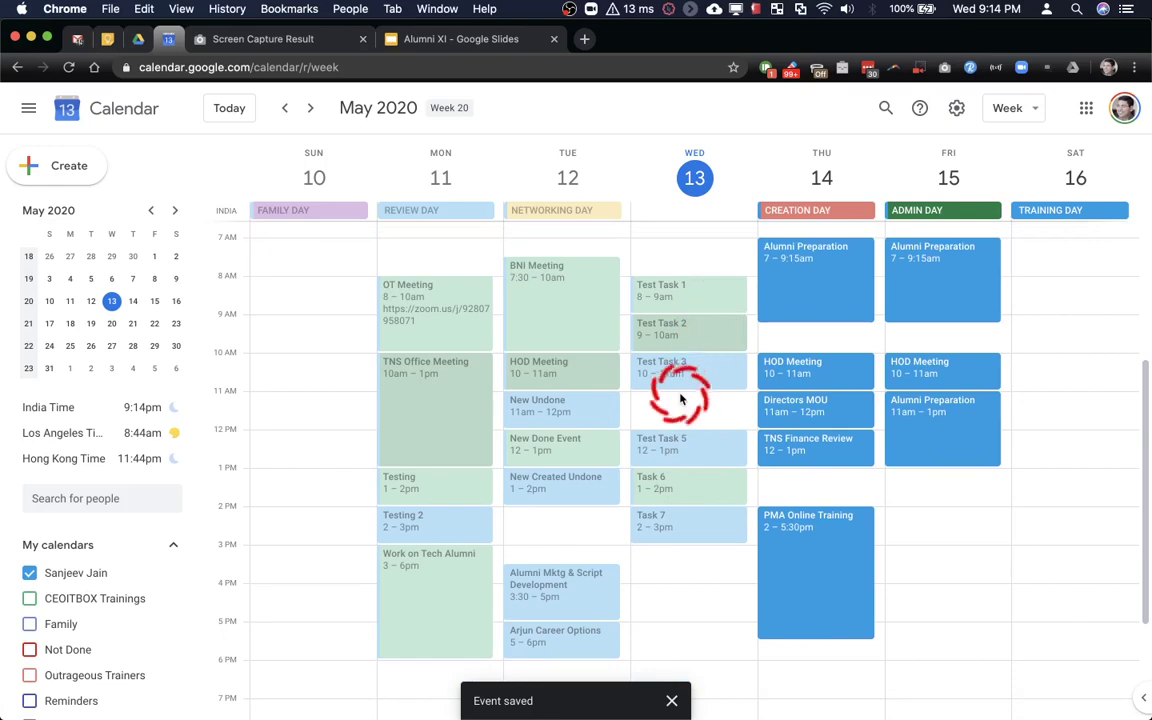
{"action": "scroll", "coordinate": [682, 401], "scroll_direction": "down", "scroll_amount": 1}
{"action": "scroll", "coordinate": [682, 401], "scroll_direction": "down", "scroll_amount": 4}
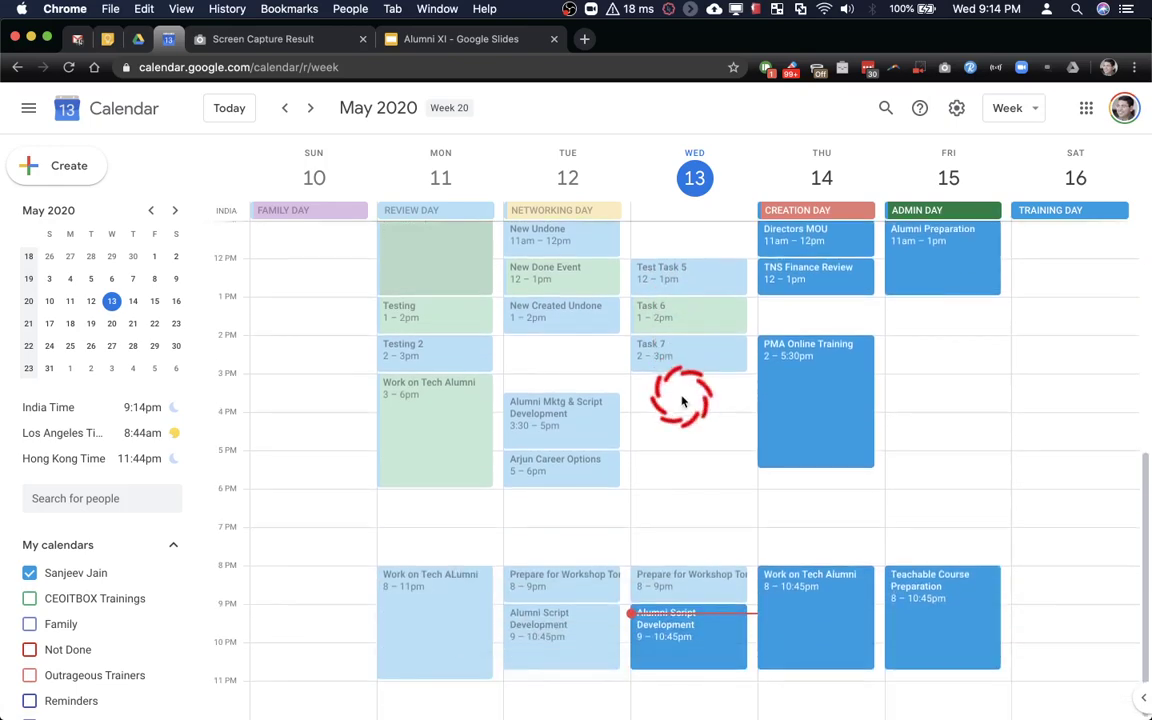
{"action": "left_click", "coordinate": [688, 577]}
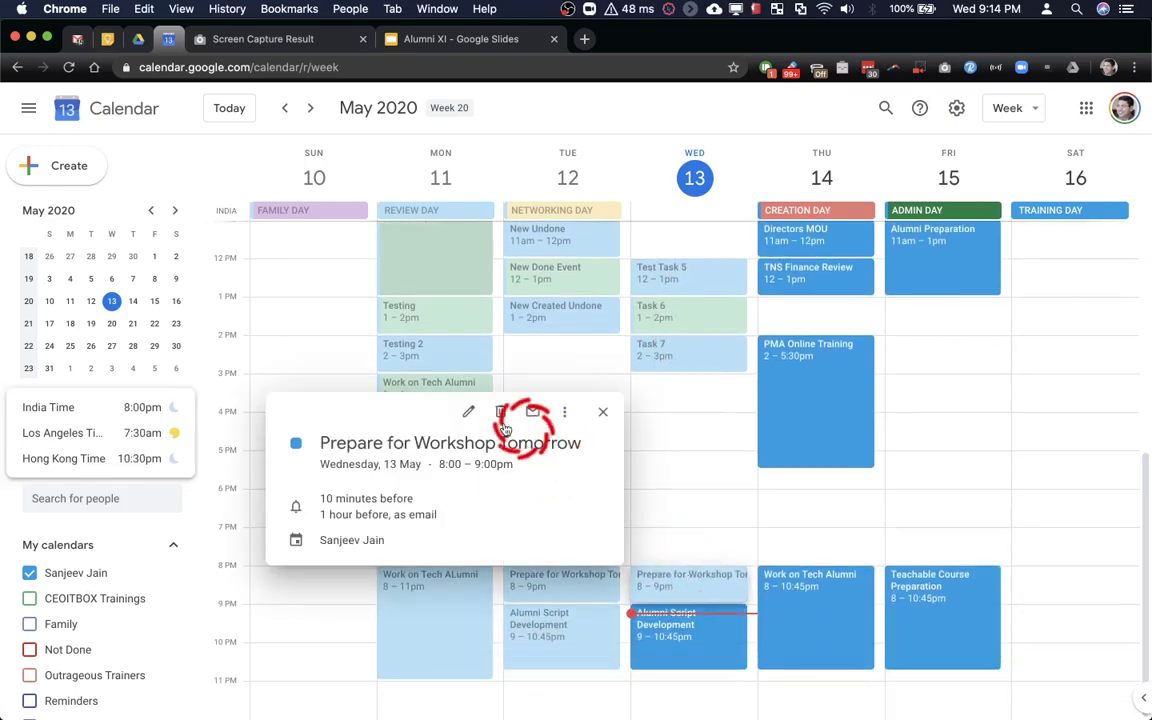
{"action": "left_click", "coordinate": [468, 411]}
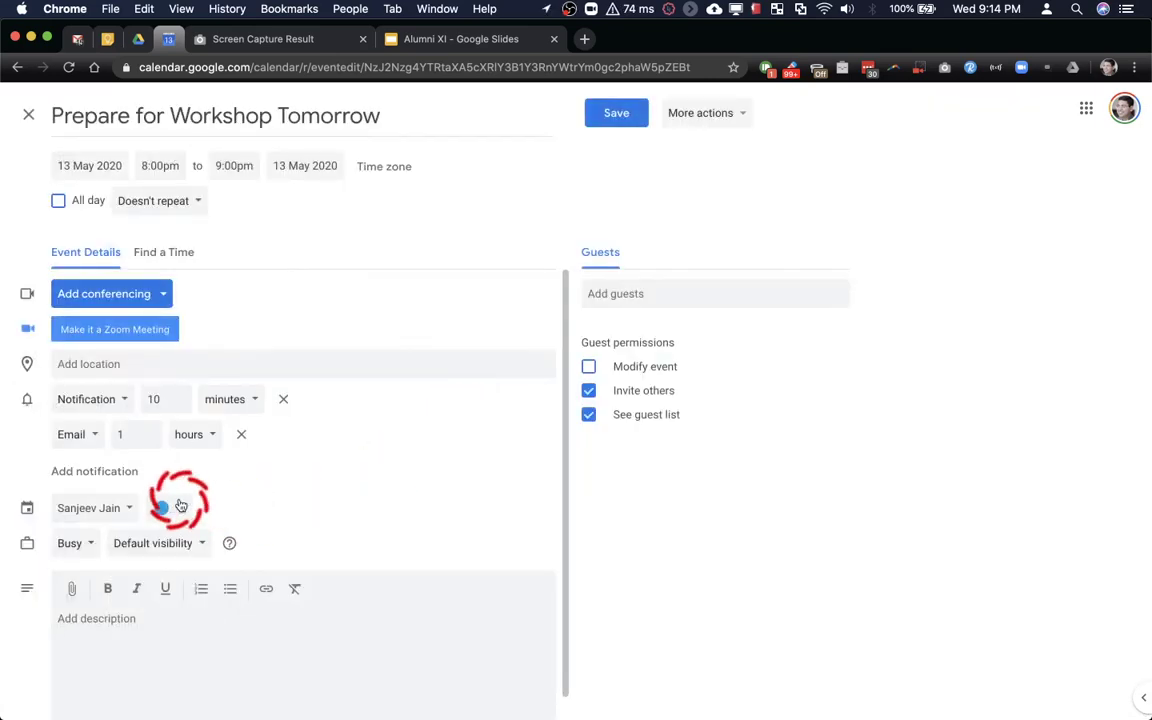
{"action": "left_click", "coordinate": [168, 508]}
{"action": "left_click", "coordinate": [178, 547]}
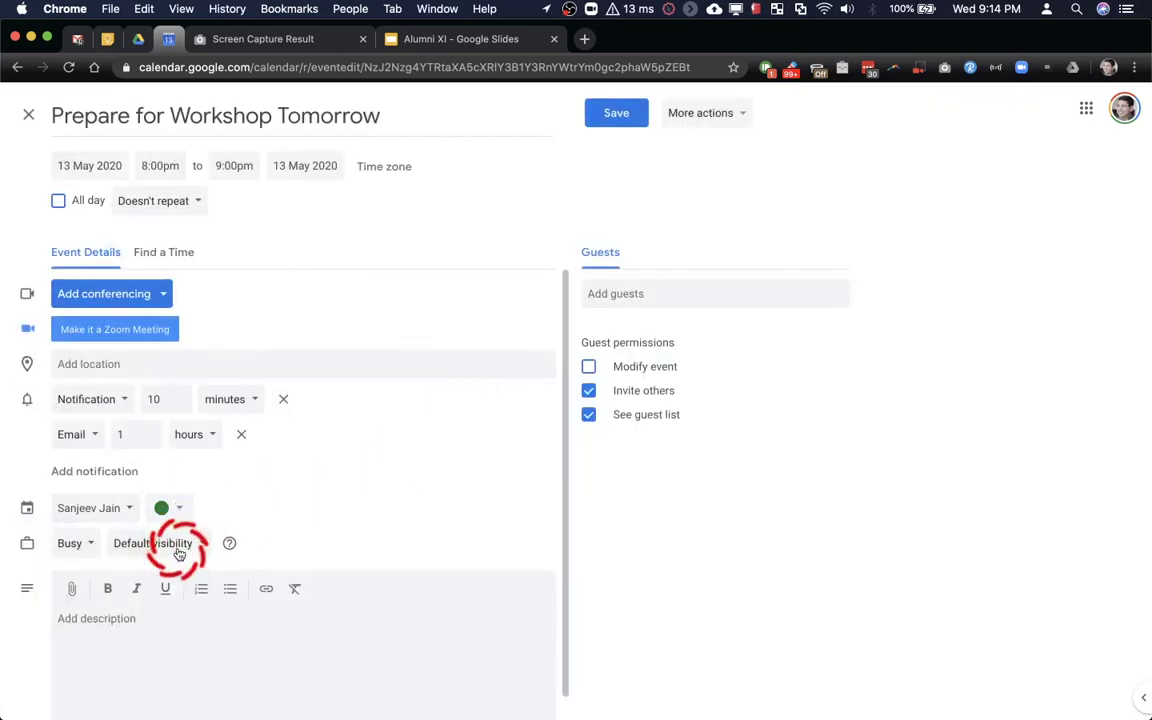
{"action": "left_click", "coordinate": [616, 113]}
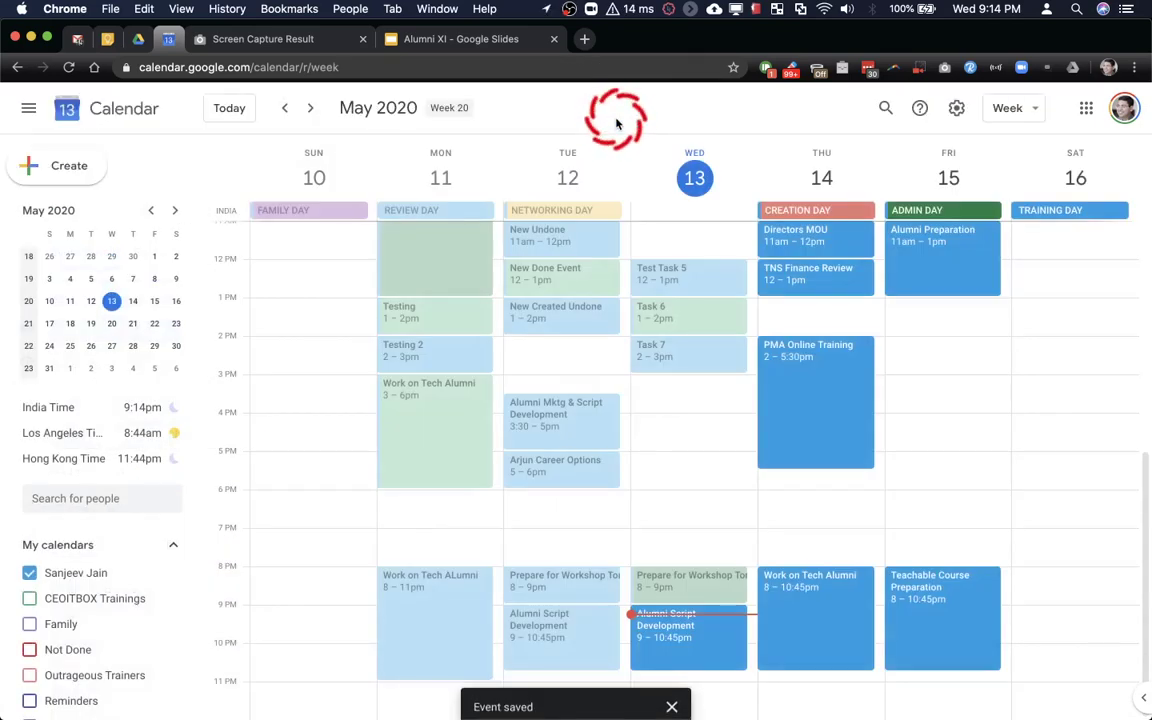
Switch over to the Gmail window showing the Today's Agenda email
{"action": "left_click", "coordinate": [593, 279]}
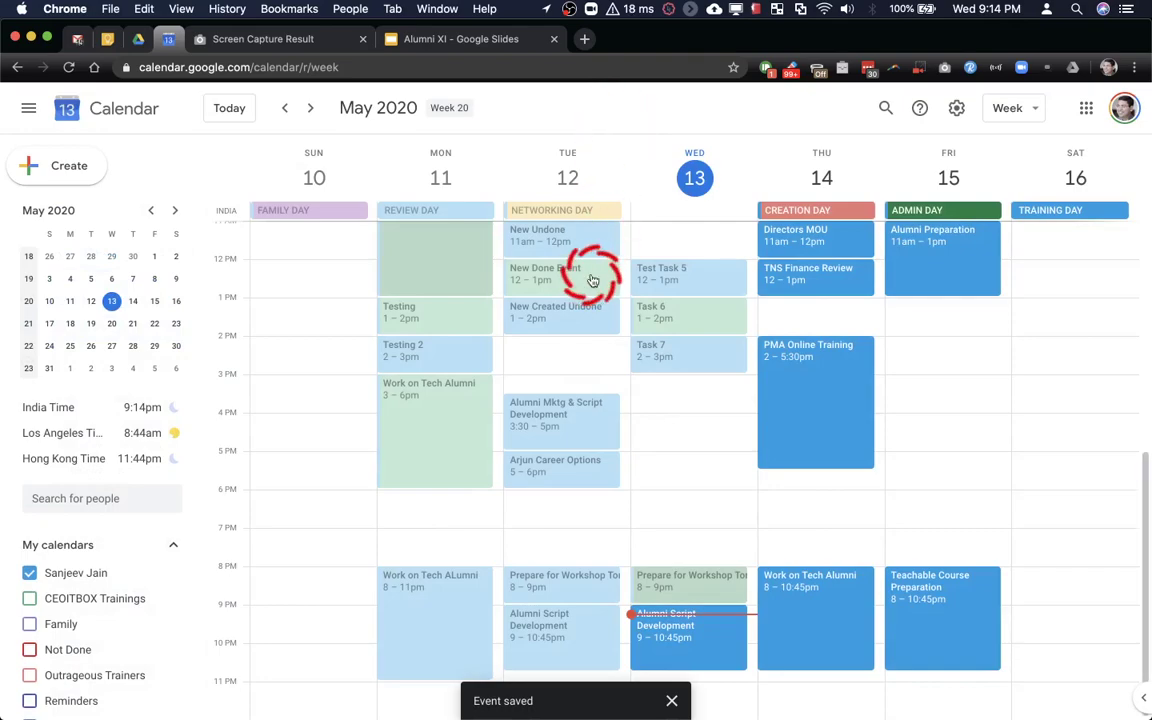
{"action": "key", "text": "ctrl+Up"}
{"action": "left_click", "coordinate": [592, 258]}
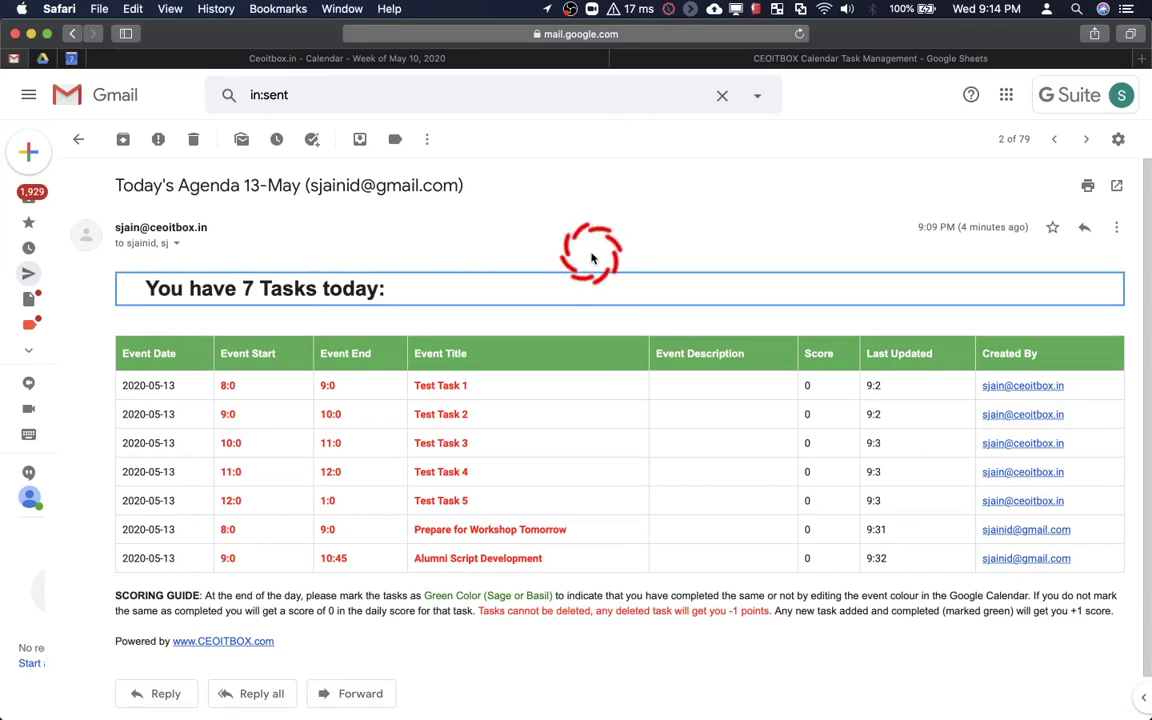
Return to the CEOITBOX Calendar Task Management spreadsheet tab
{"action": "left_click", "coordinate": [680, 60]}
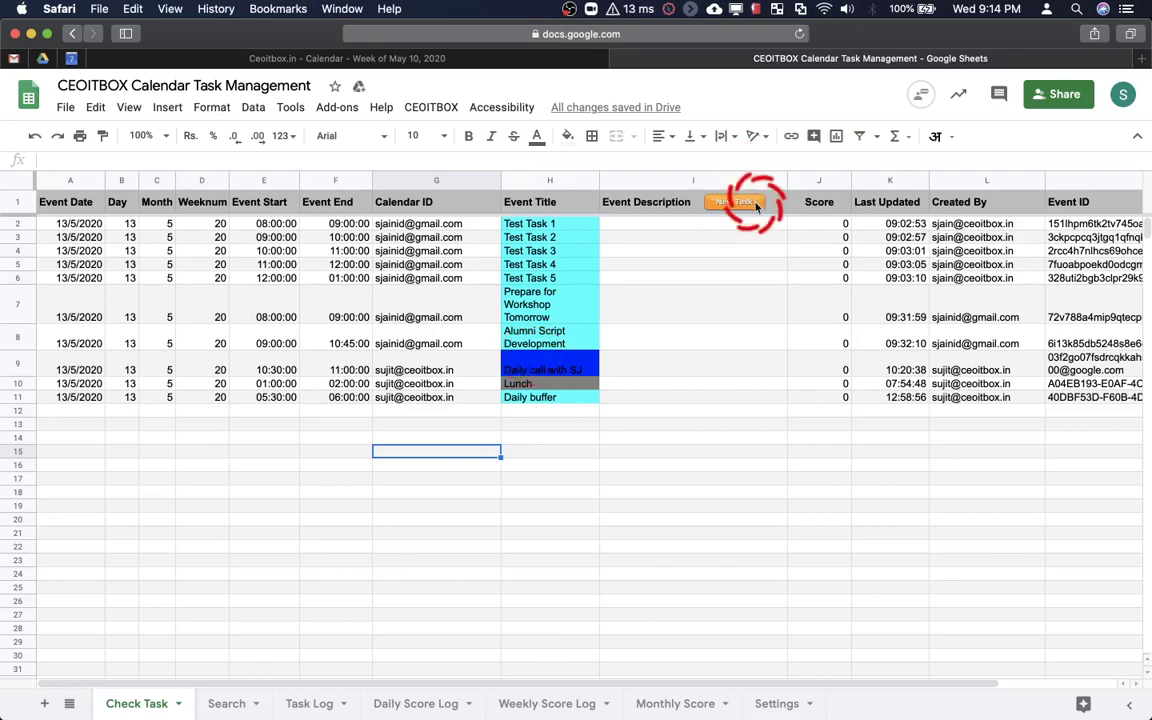
Bring the spreadsheet back to the front and launch the Add New Event form with the New Task button
{"action": "key", "text": "ctrl+Up"}
{"action": "left_click", "coordinate": [789, 472]}
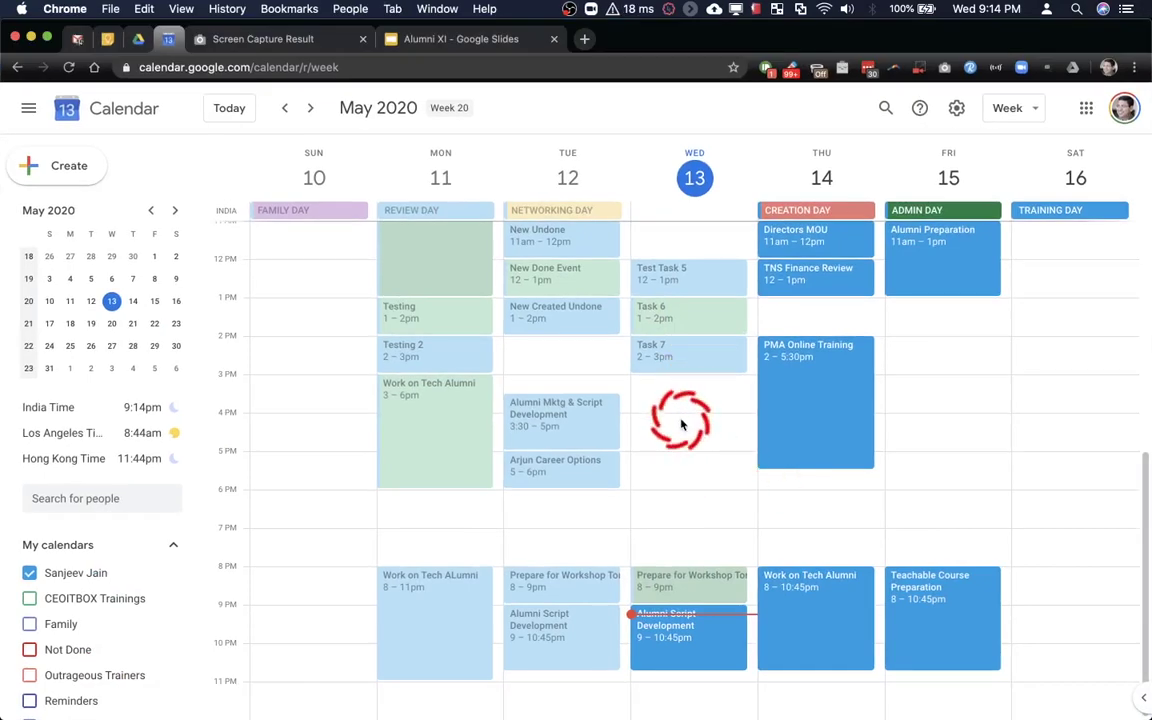
{"action": "key", "text": "ctrl+Up"}
{"action": "left_click", "coordinate": [797, 411]}
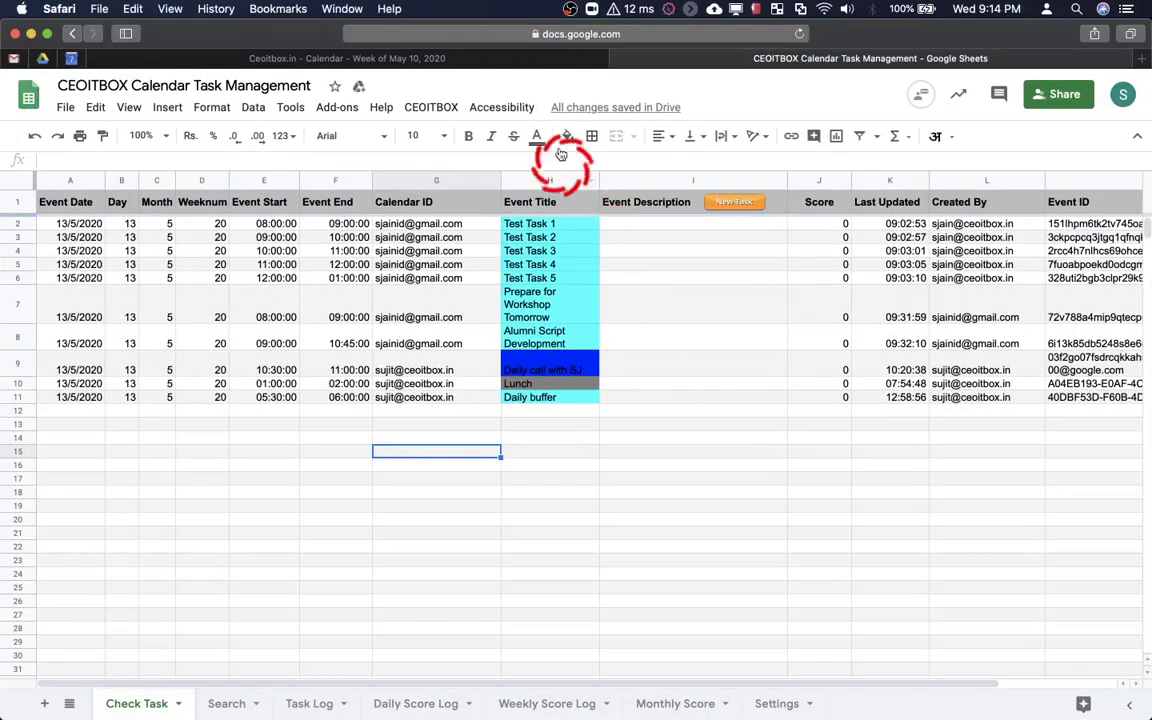
{"action": "left_click", "coordinate": [471, 59]}
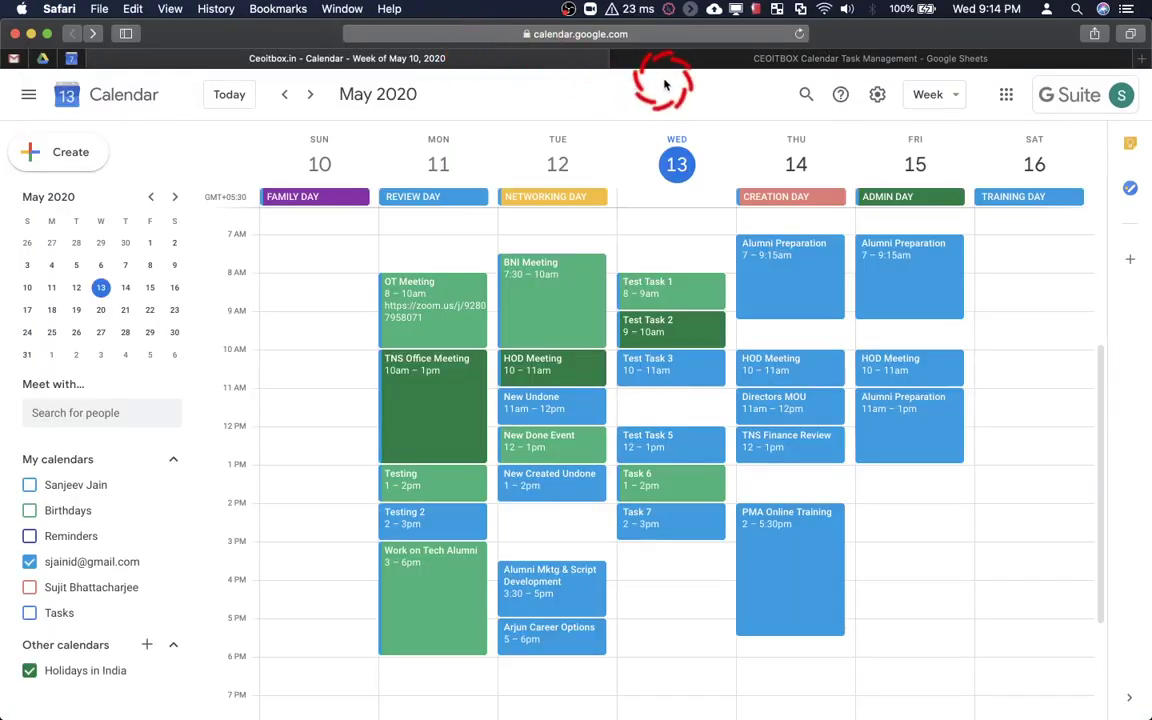
{"action": "left_click", "coordinate": [640, 58]}
{"action": "left_click", "coordinate": [732, 203]}
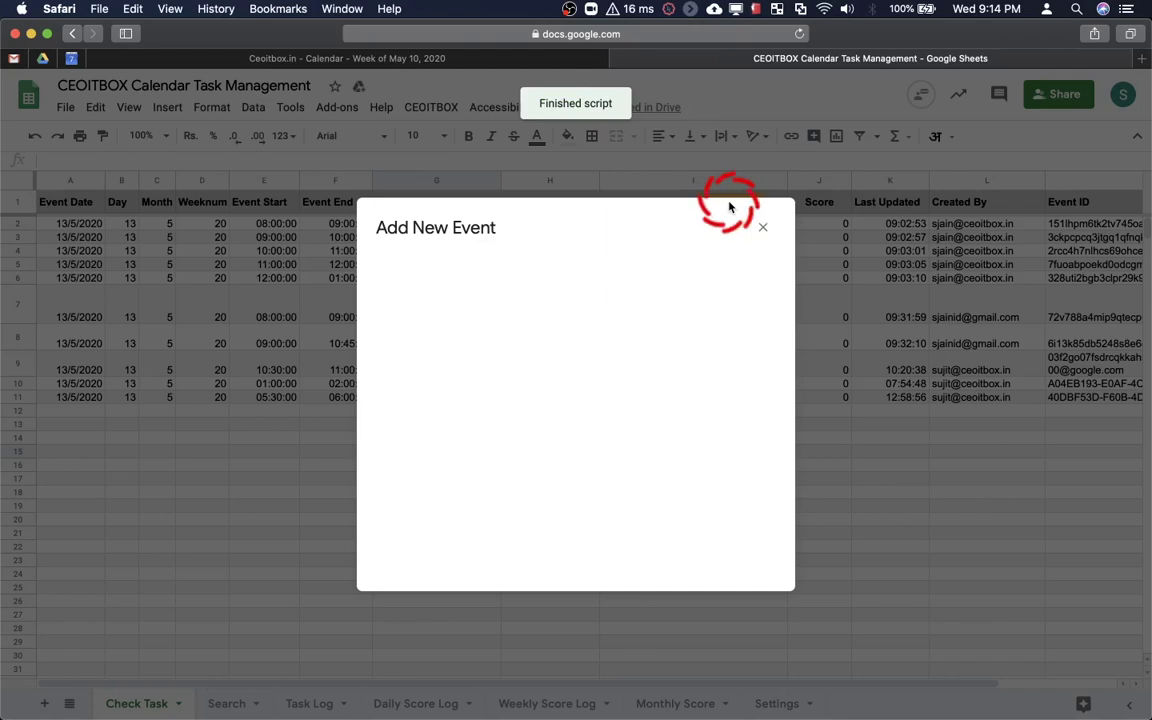
Choose the first calendar account and enter the title 'Task No 8' in the Add New Event form
{"action": "left_click_drag", "start_coordinate": [646, 283], "coordinate": [606, 298]}
{"action": "left_click", "coordinate": [551, 332]}
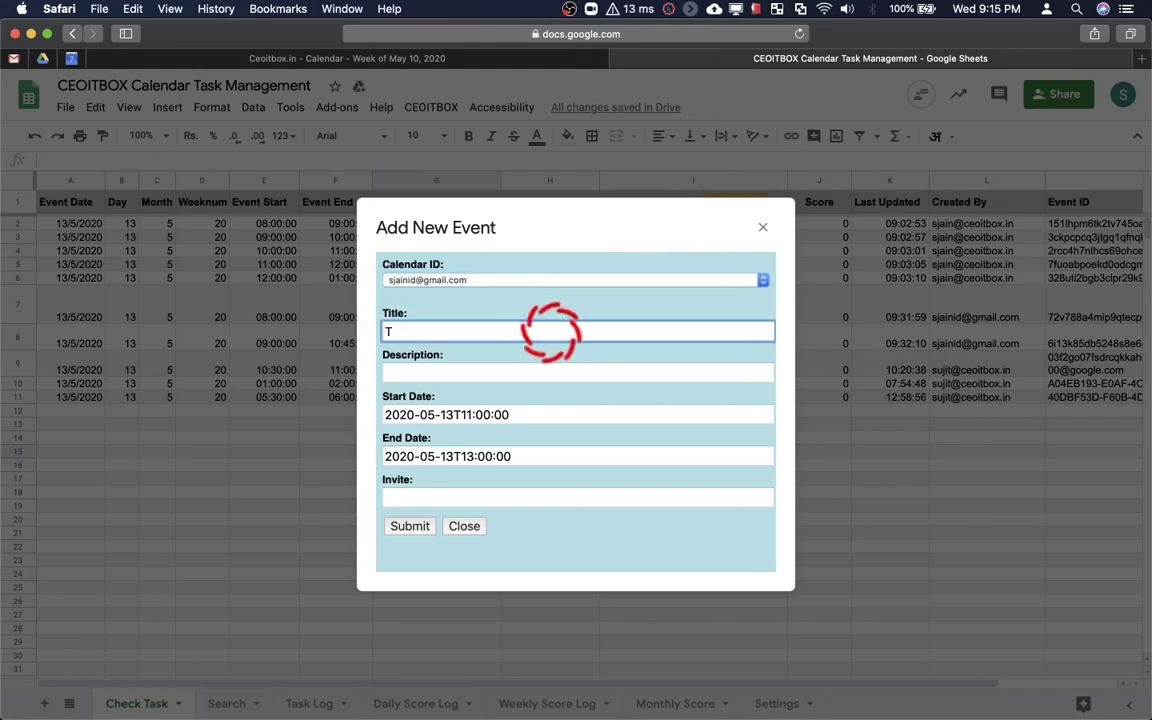
{"action": "type", "text": "ask No 8"}
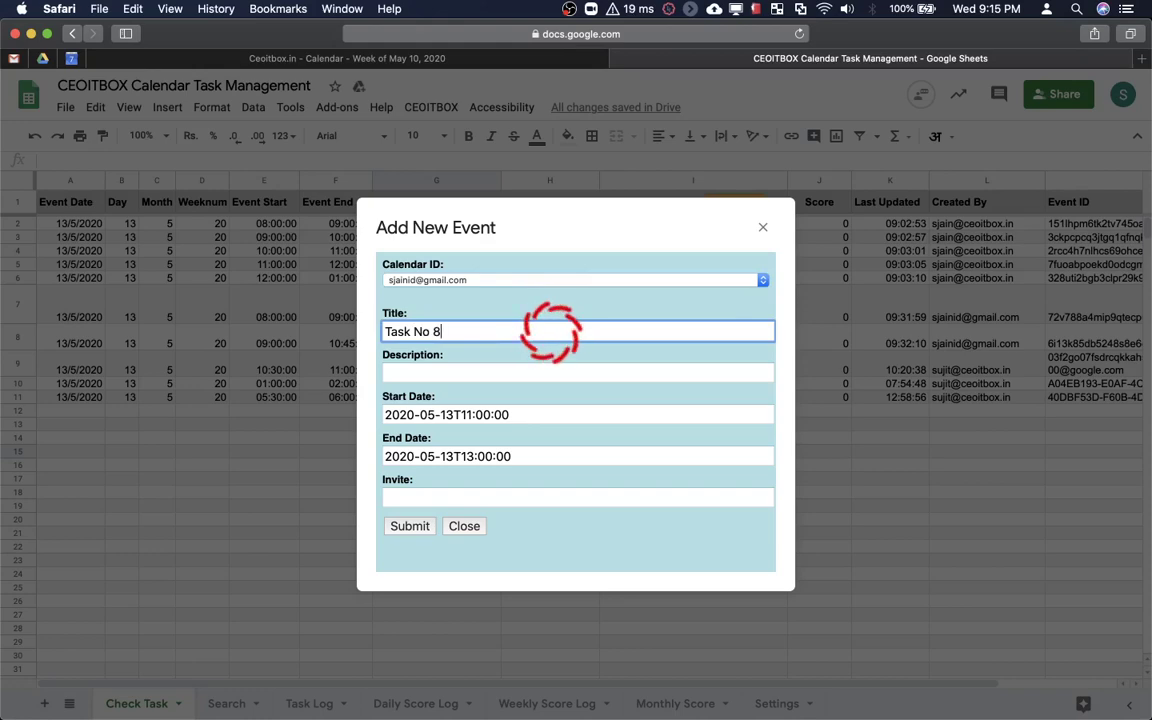
{"action": "left_click_drag", "start_coordinate": [545, 215], "coordinate": [411, 264]}
{"action": "left_click", "coordinate": [501, 350]}
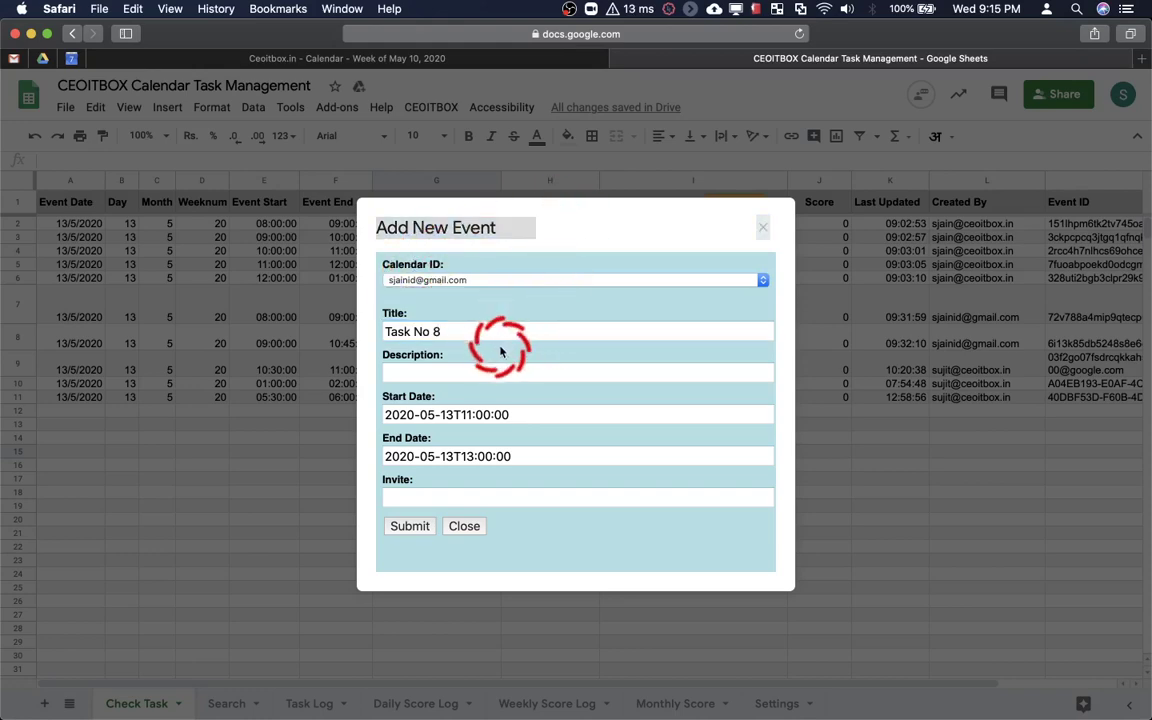
{"action": "key", "text": "ctrl+Up"}
{"action": "left_click", "coordinate": [568, 258]}
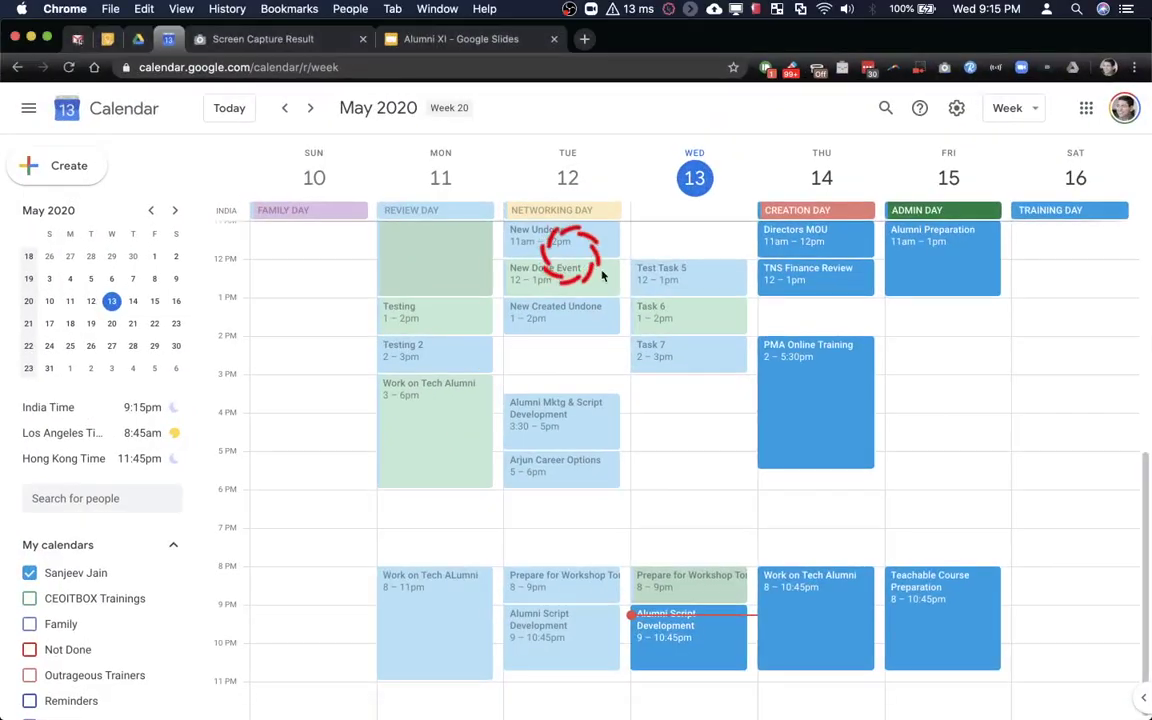
{"action": "key", "text": "ctrl+Up"}
{"action": "left_click", "coordinate": [864, 489]}
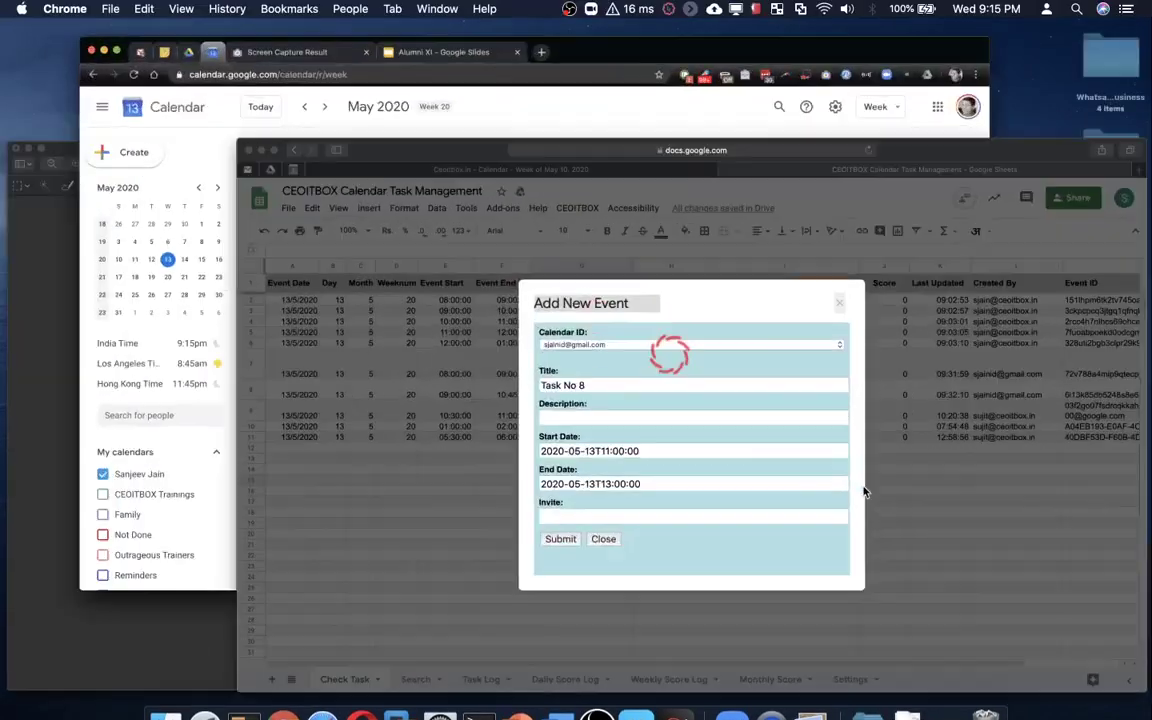
Add the demo-task description, 13 May 15:00–16:00 times and one invitee, then submit
{"action": "left_click", "coordinate": [466, 371]}
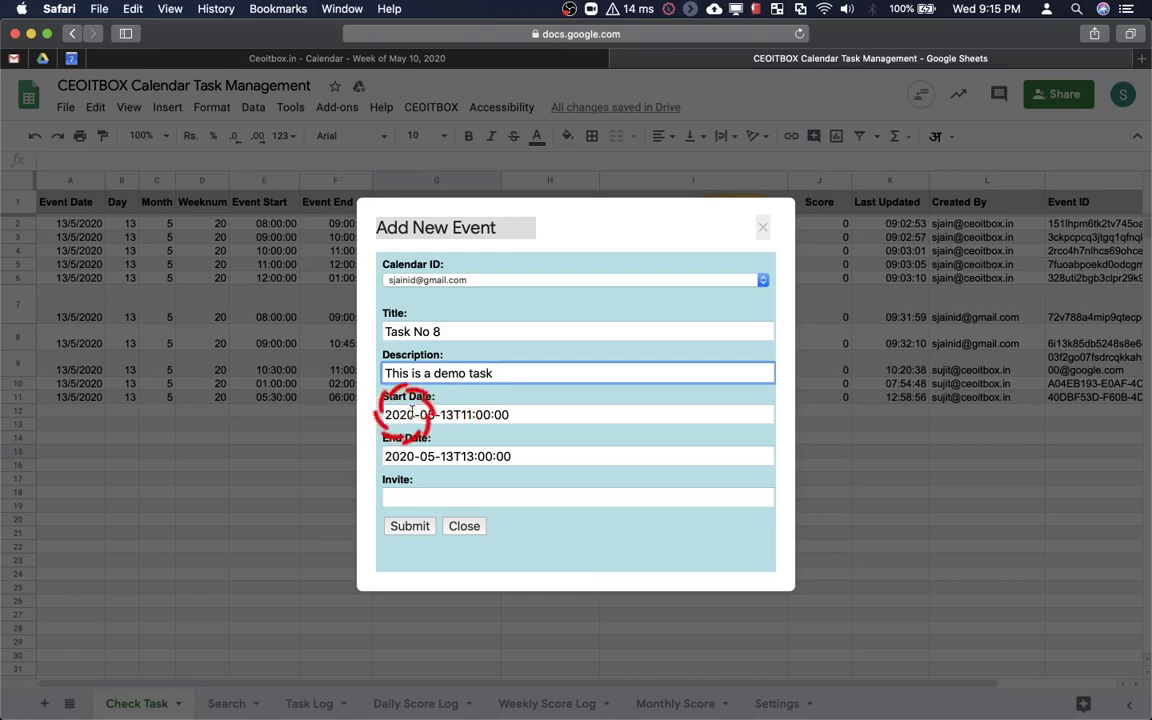
{"action": "left_click", "coordinate": [468, 415]}
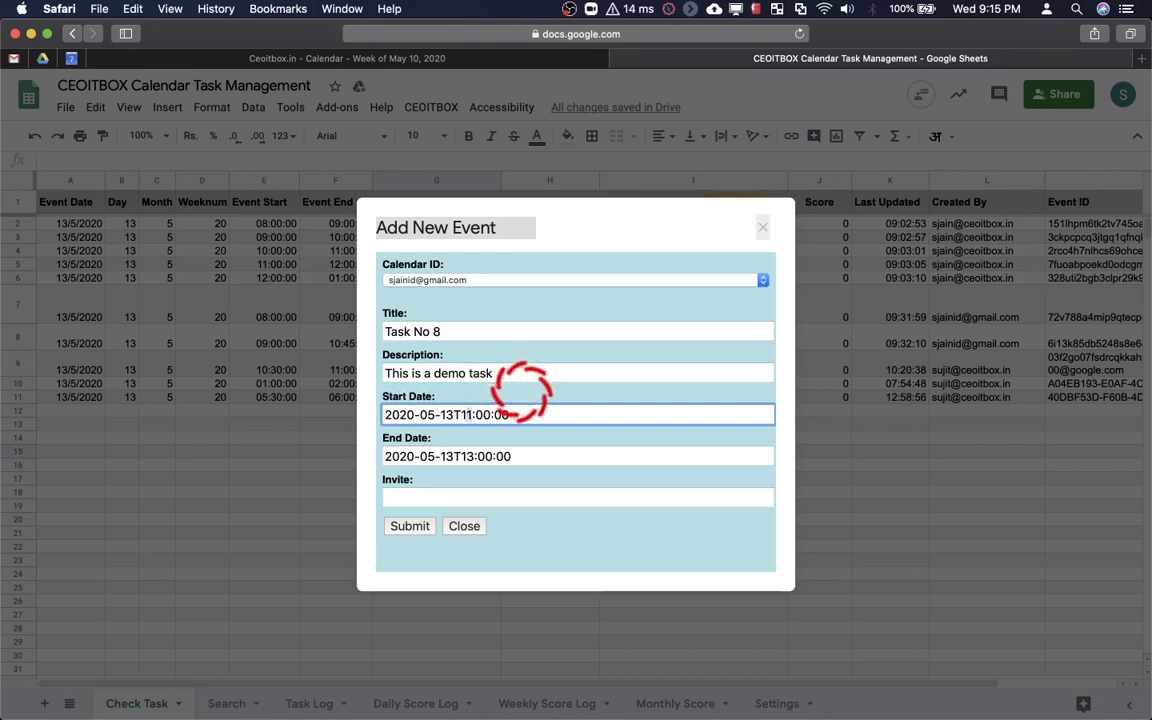
{"action": "type", "text": "5"}
{"action": "left_click", "coordinate": [472, 456]}
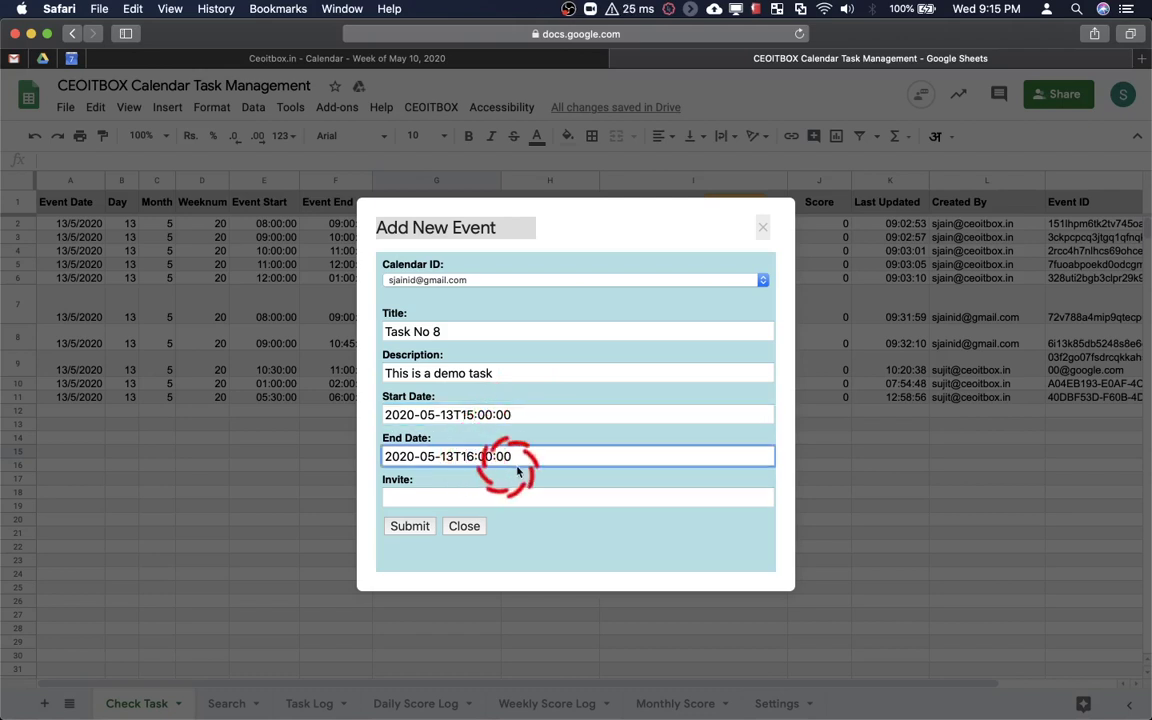
{"action": "left_click", "coordinate": [487, 495]}
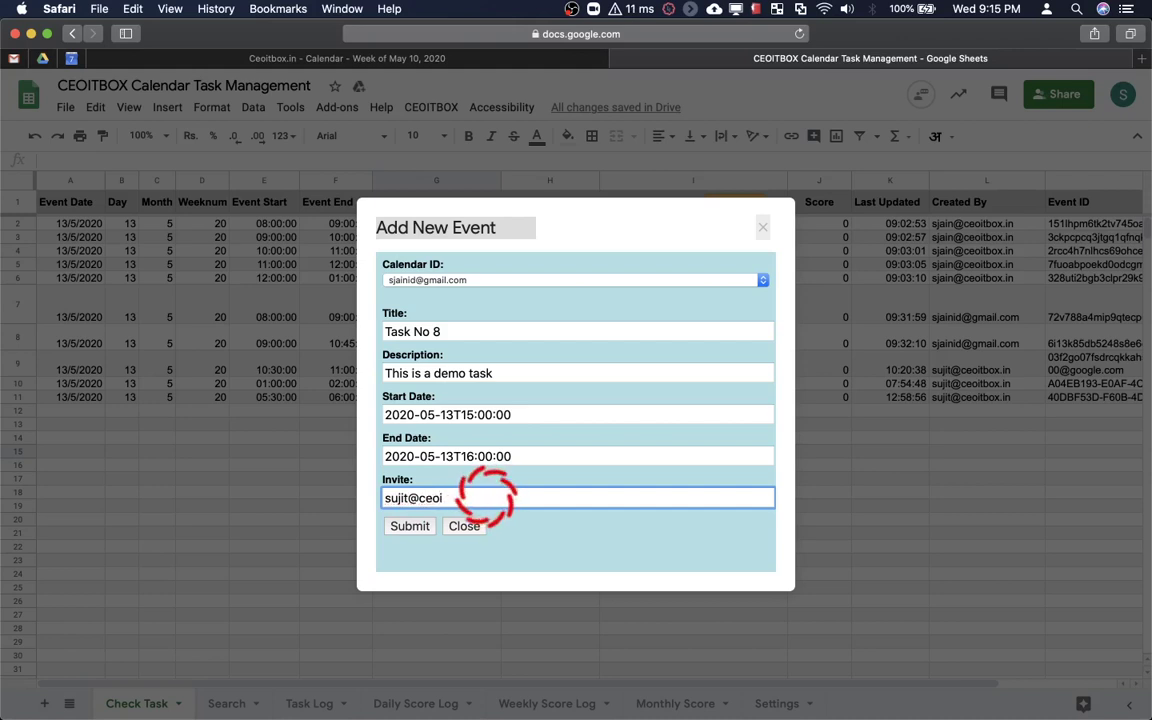
{"action": "left_click", "coordinate": [415, 529]}
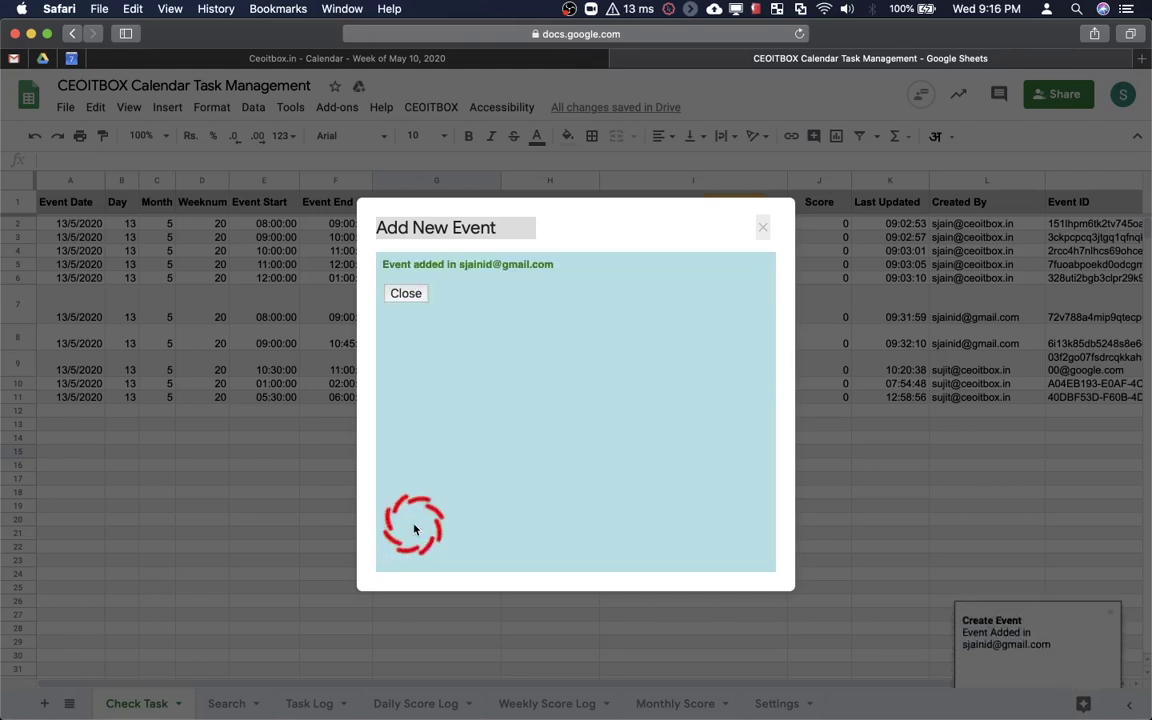
Dismiss the confirmation and open Task No 8's full editor on Wednesday 13 May, 3–4 pm
{"action": "left_click", "coordinate": [405, 294]}
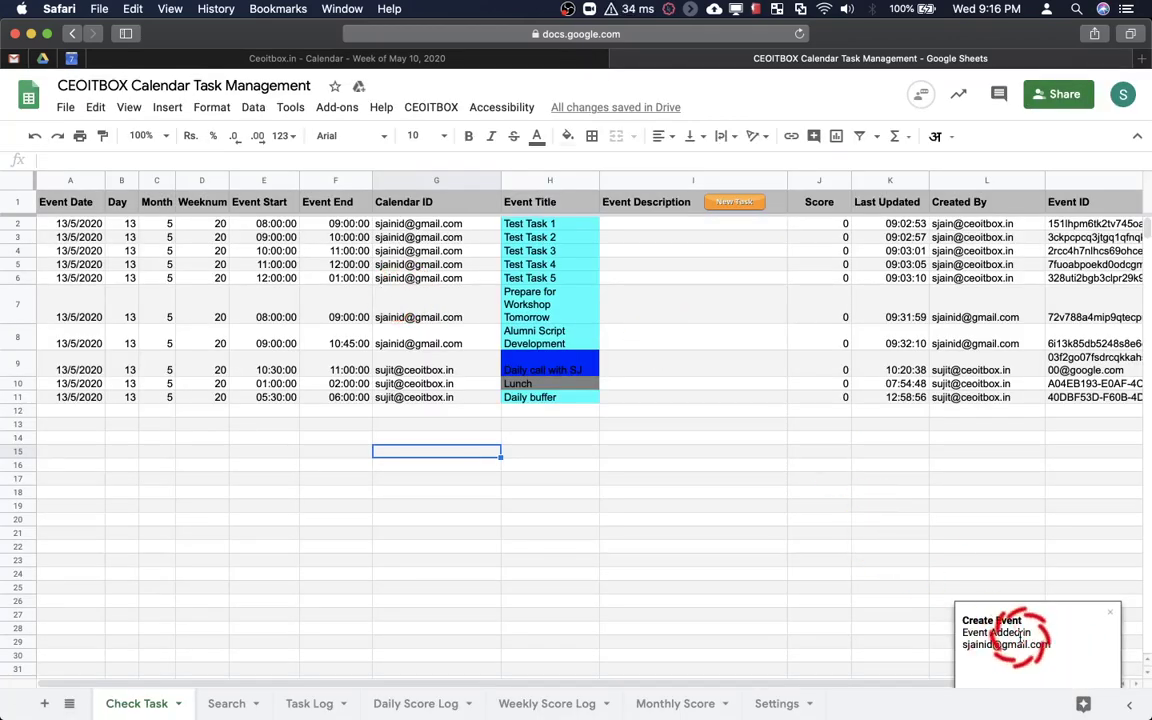
{"action": "left_click", "coordinate": [434, 58]}
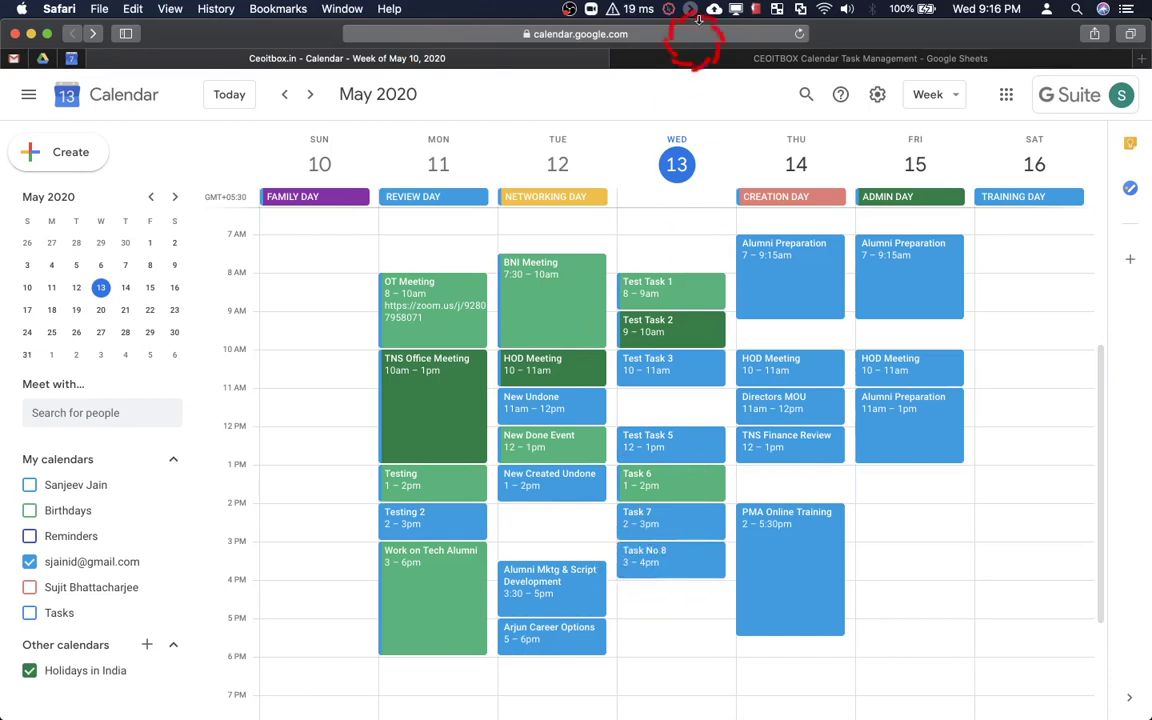
{"action": "left_click", "coordinate": [690, 563]}
{"action": "left_click", "coordinate": [460, 260]}
Change Task No 8's event colour to green and save it
{"action": "left_click", "coordinate": [186, 448]}
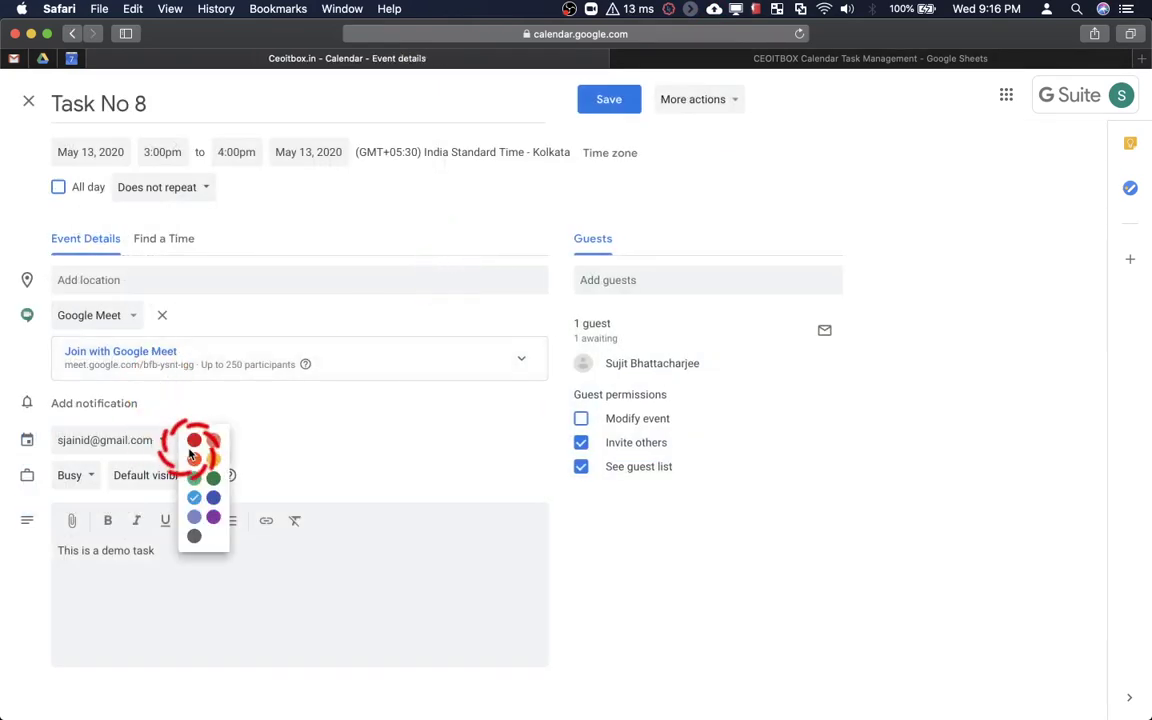
{"action": "left_click", "coordinate": [193, 478]}
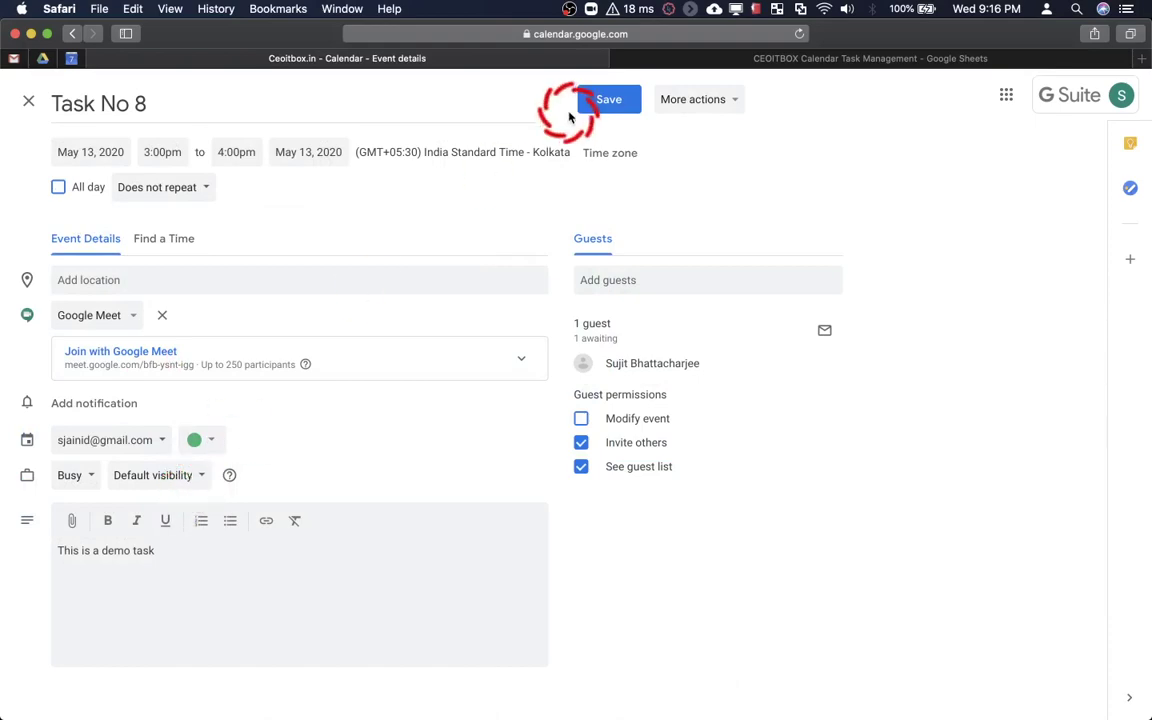
{"action": "left_click", "coordinate": [609, 99]}
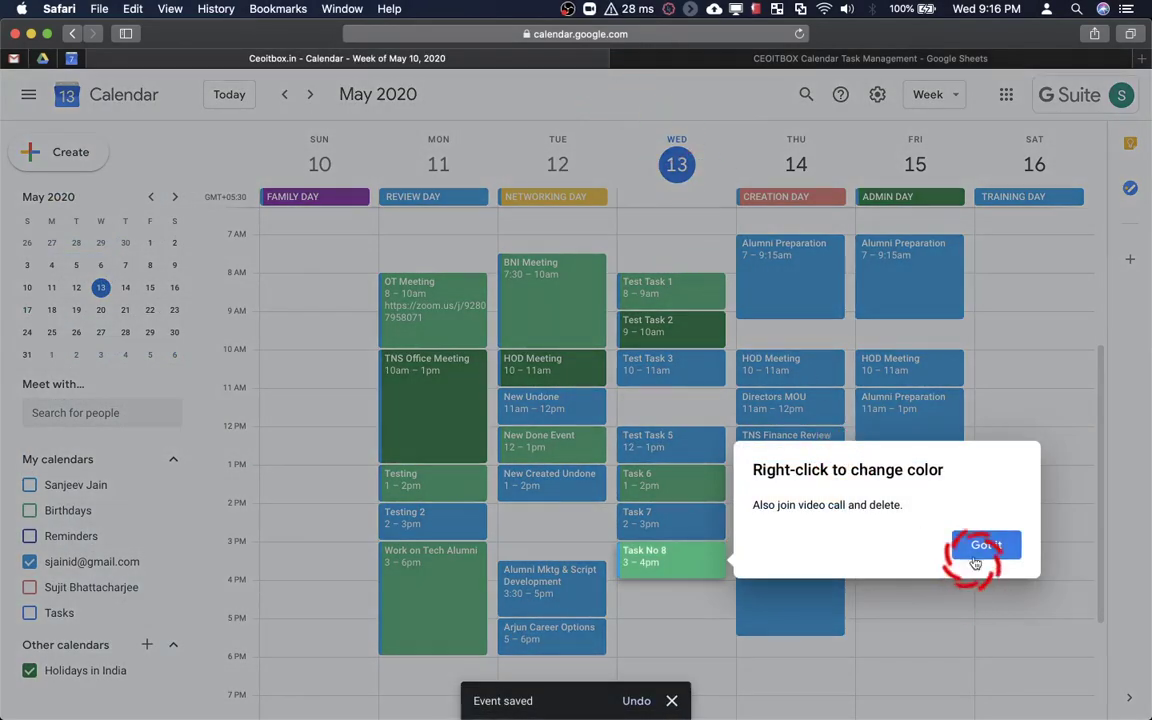
{"action": "left_click", "coordinate": [975, 546]}
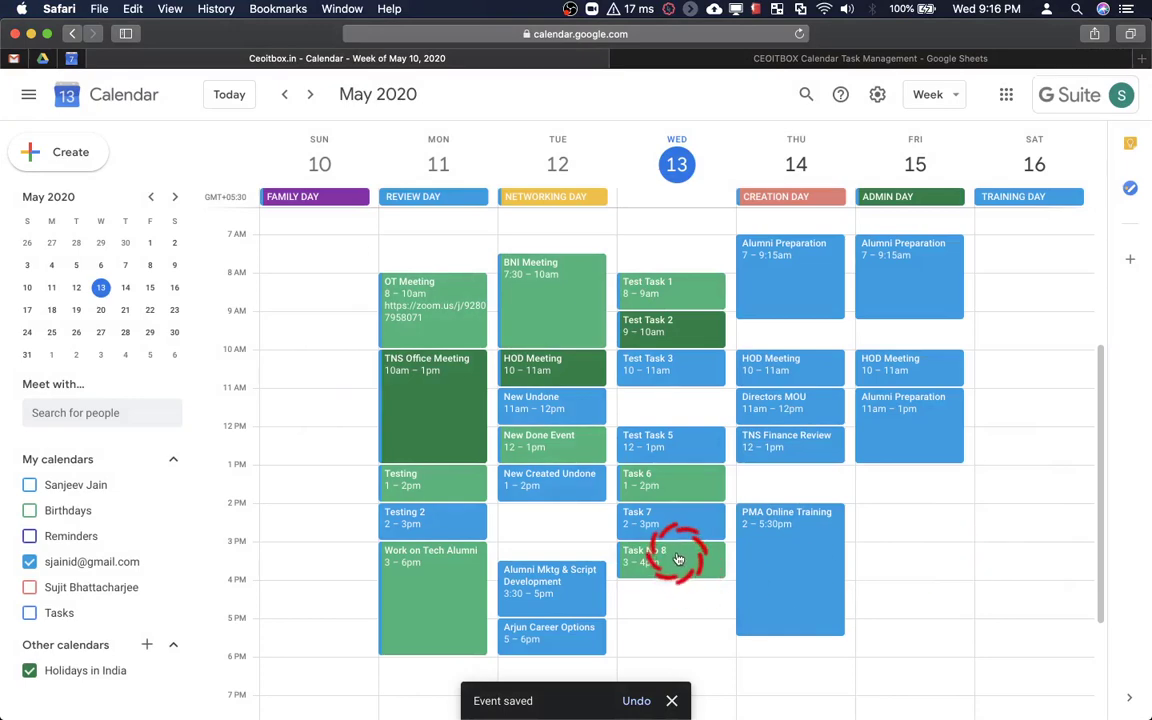
Verify Task No 8's details, then return to the Check Task sheet
{"action": "left_click", "coordinate": [678, 559]}
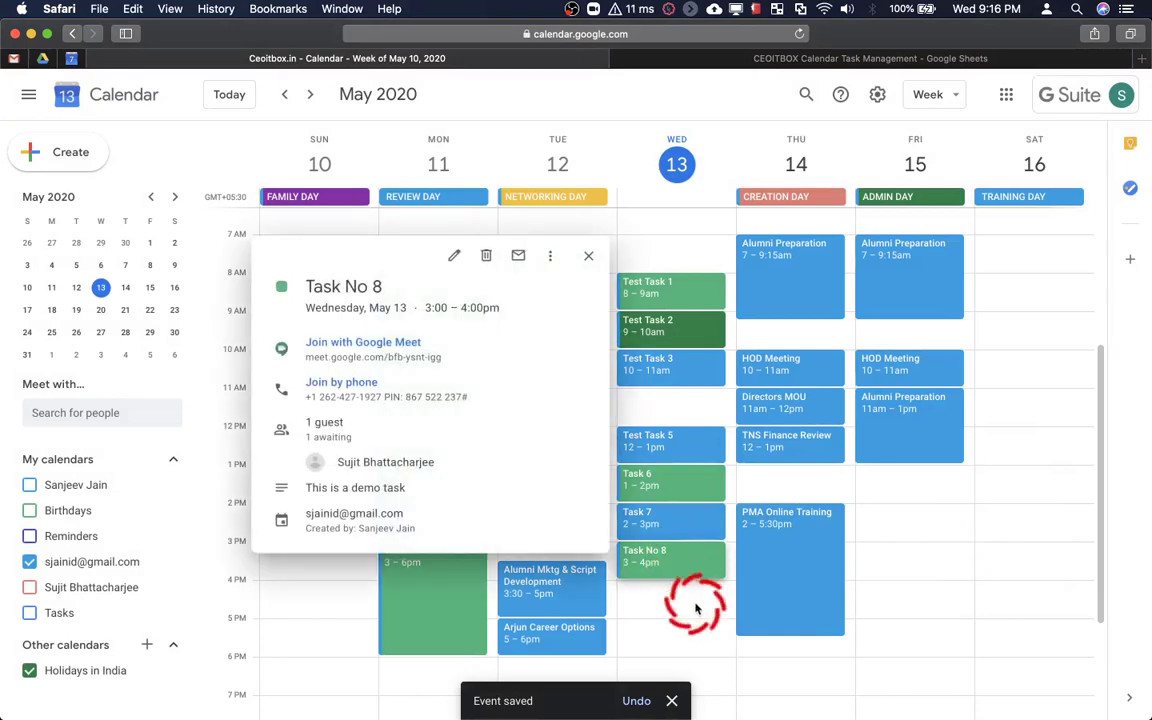
{"action": "left_click", "coordinate": [696, 607]}
{"action": "left_click", "coordinate": [715, 60]}
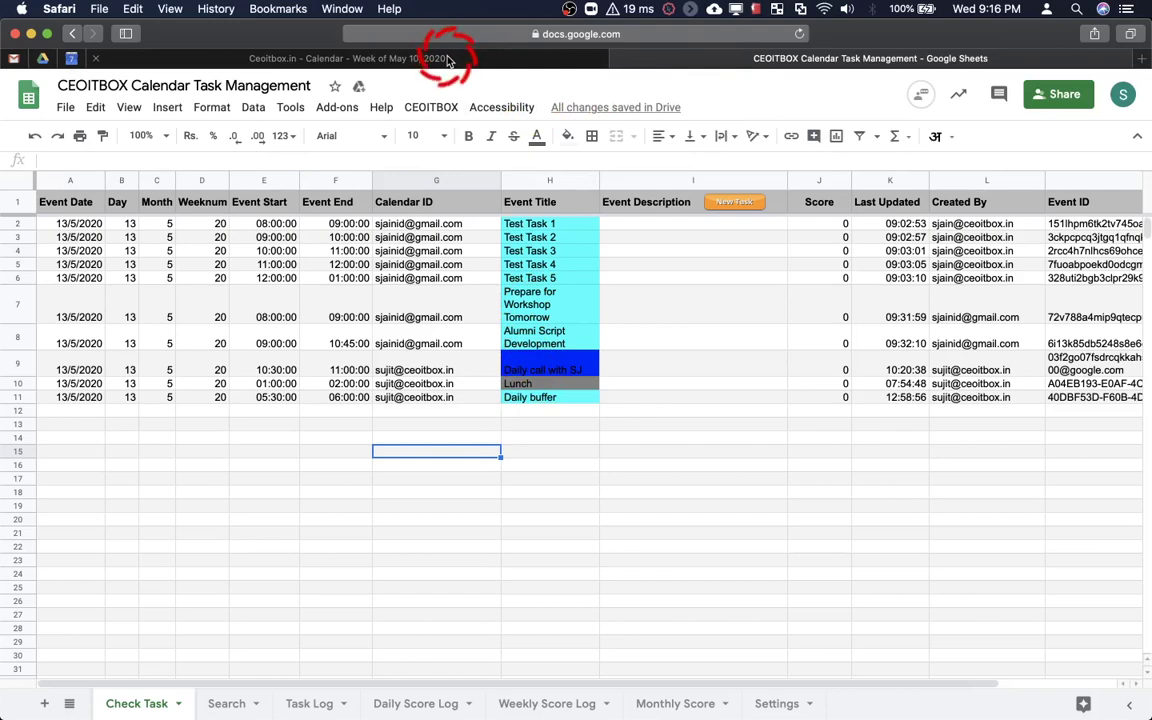
Start a new event on the colleague's calendar titled 'Dummy Task', described 'Test please ignore'
{"action": "left_click", "coordinate": [724, 204]}
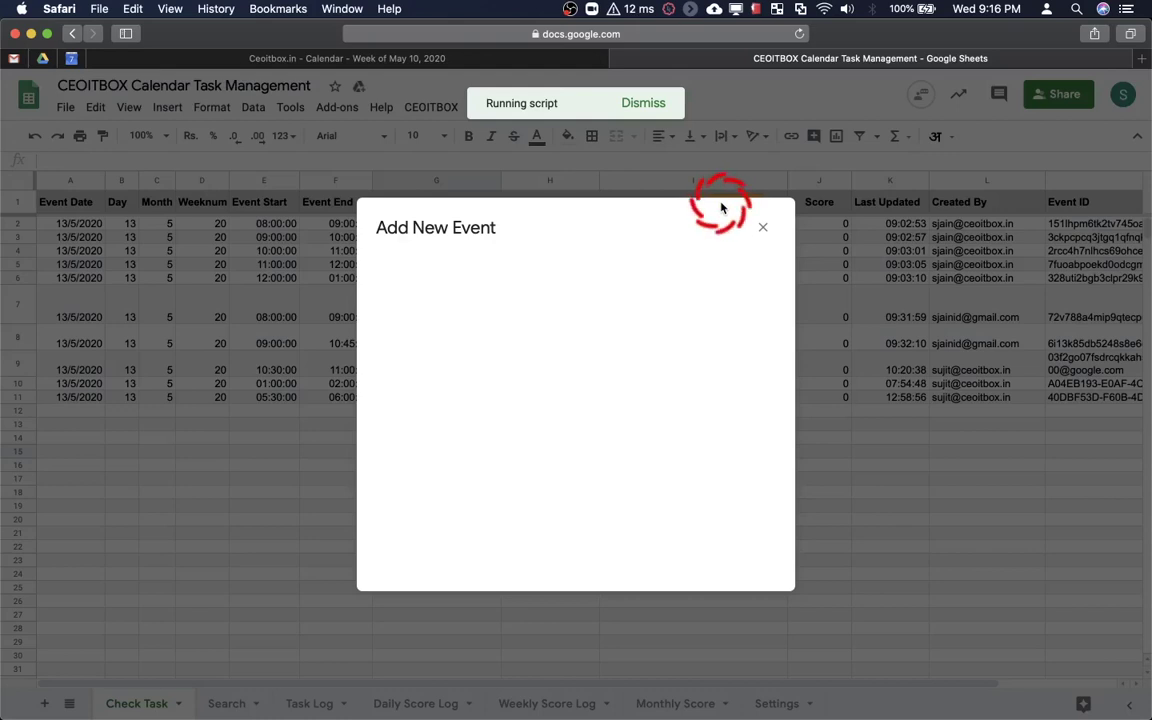
{"action": "left_click", "coordinate": [563, 283]}
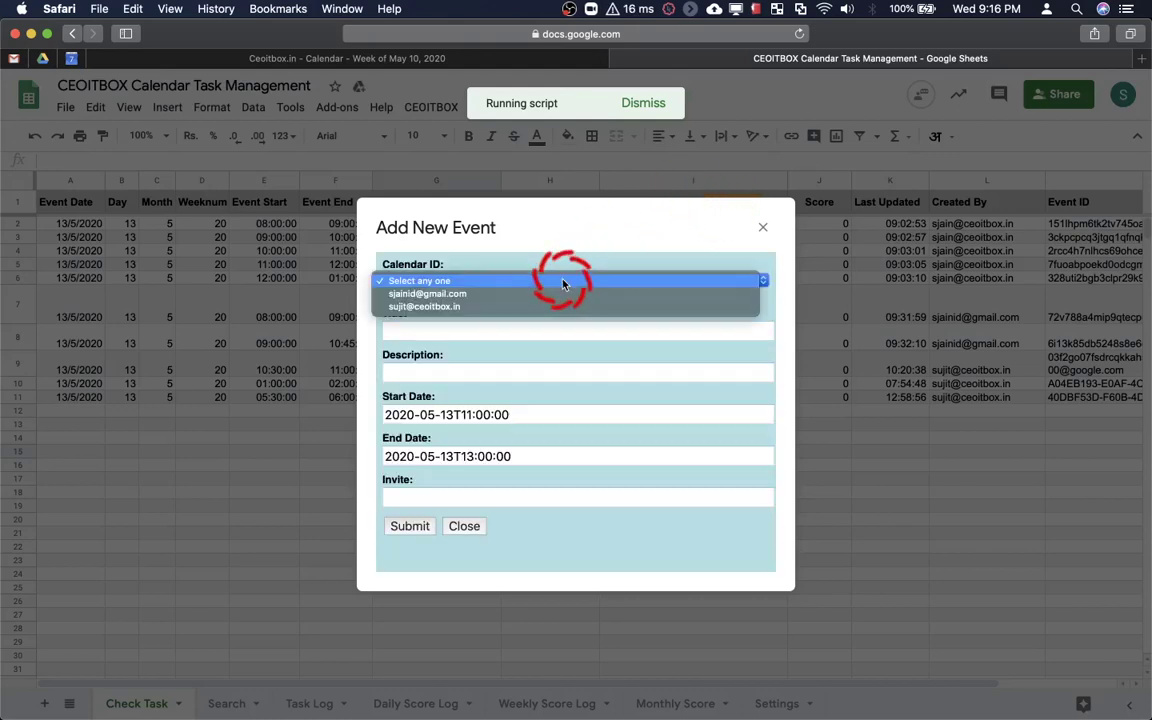
{"action": "left_click", "coordinate": [520, 307]}
{"action": "left_click", "coordinate": [498, 334]}
{"action": "type", "text": "Dummy Task"}
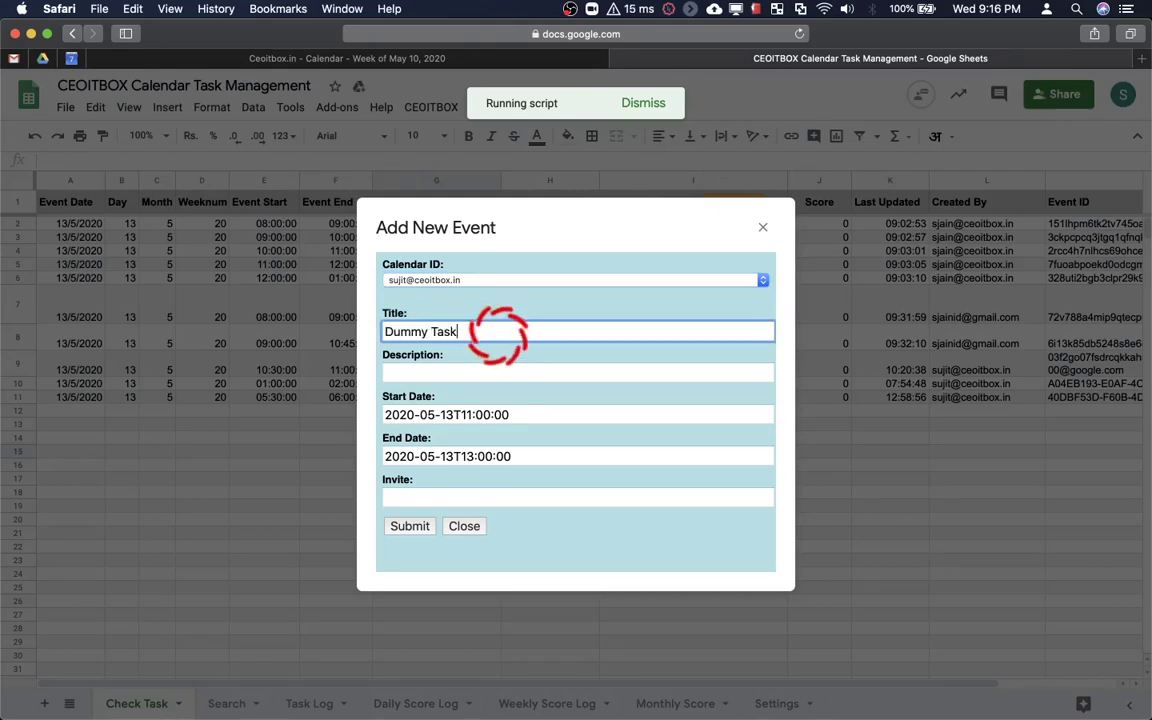
{"action": "key", "text": "Tab"}
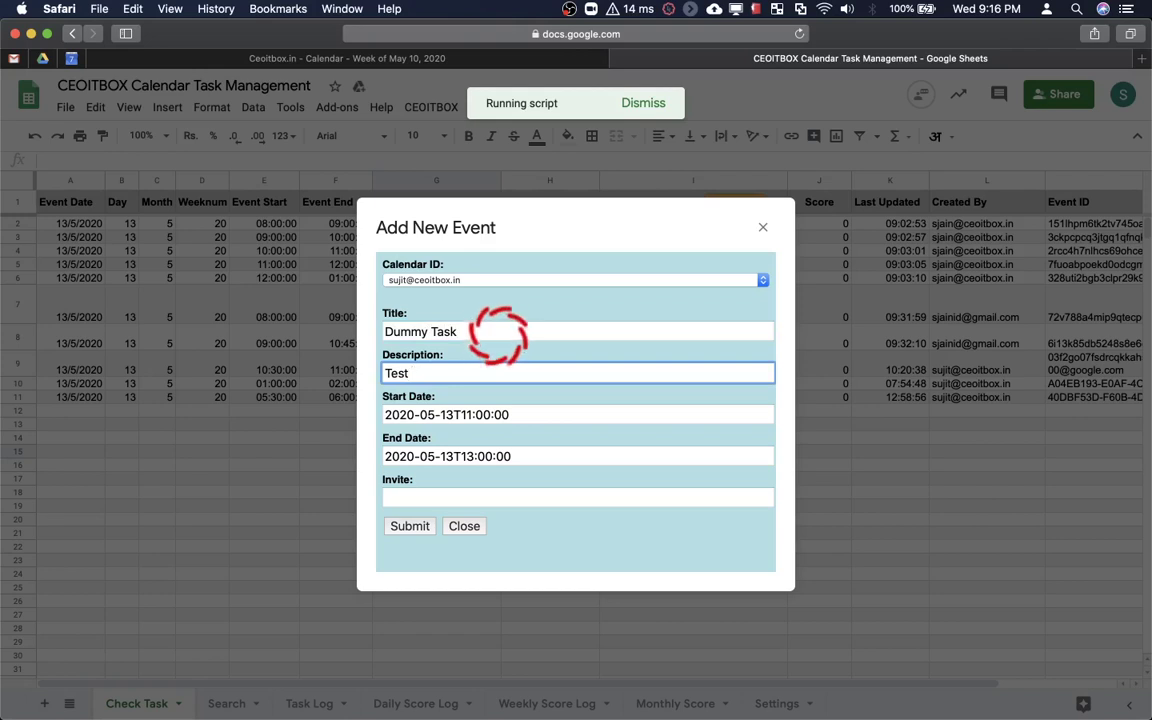
{"action": "type", "text": "ease ignore"}
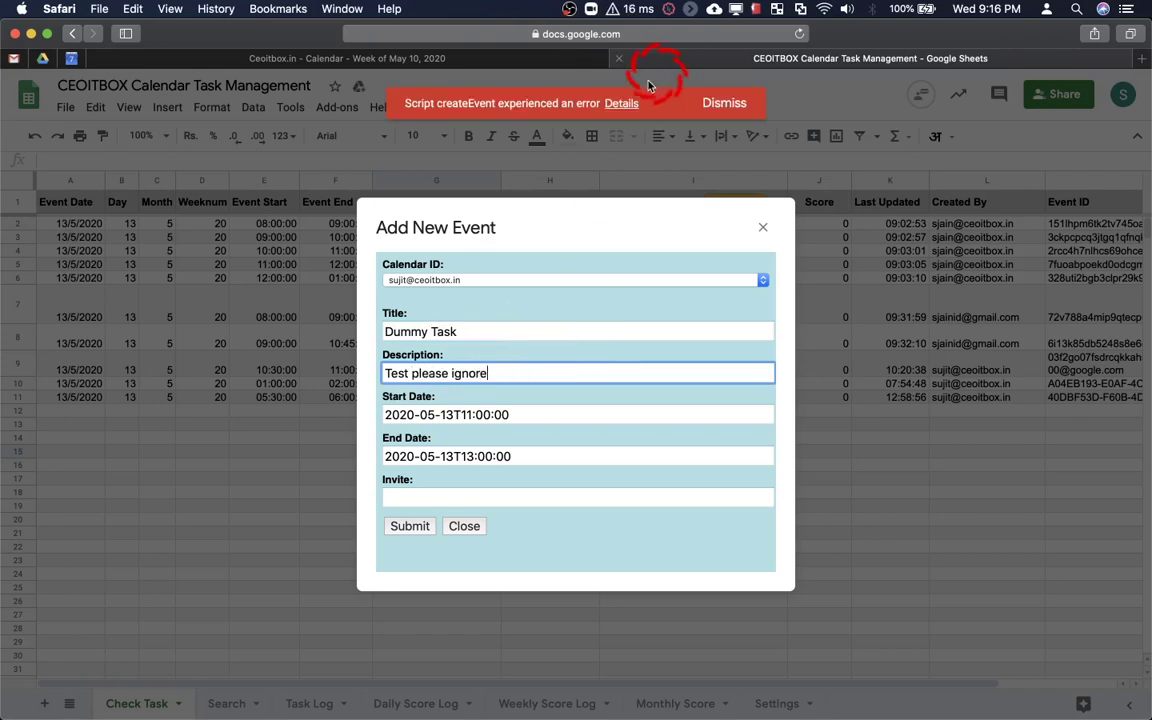
{"action": "left_click", "coordinate": [730, 103]}
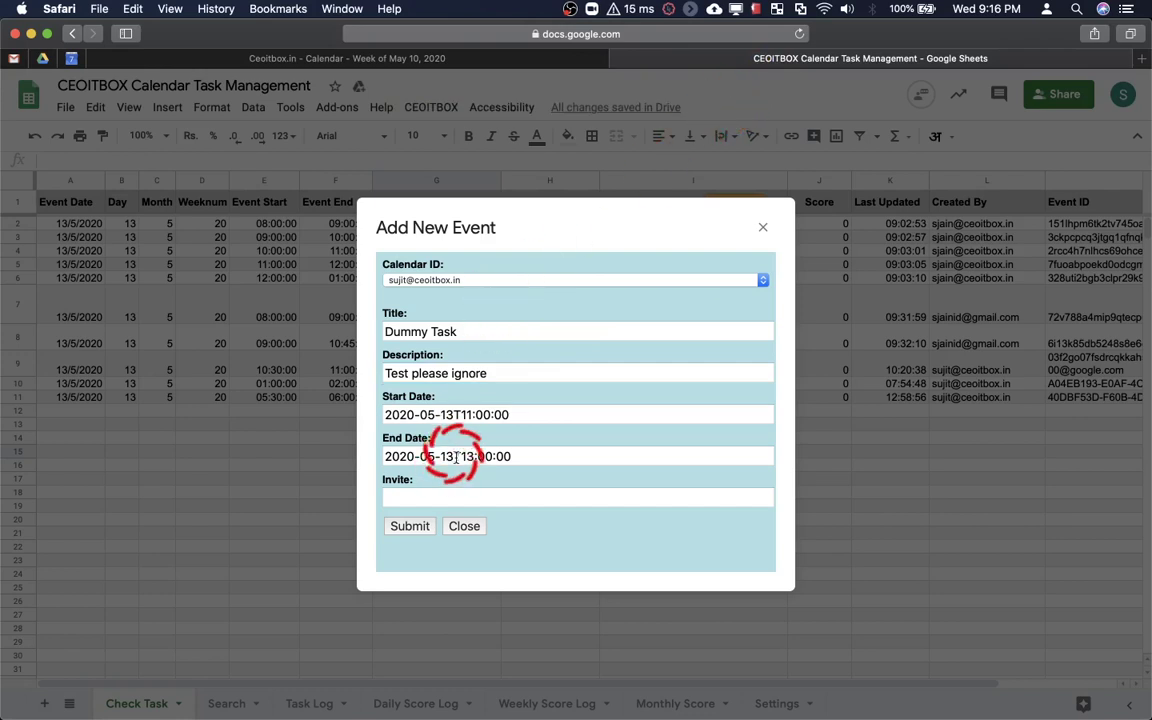
Set the Dummy Task event to 14:00–15:00 on 13 May and submit it
{"action": "left_click", "coordinate": [472, 416]}
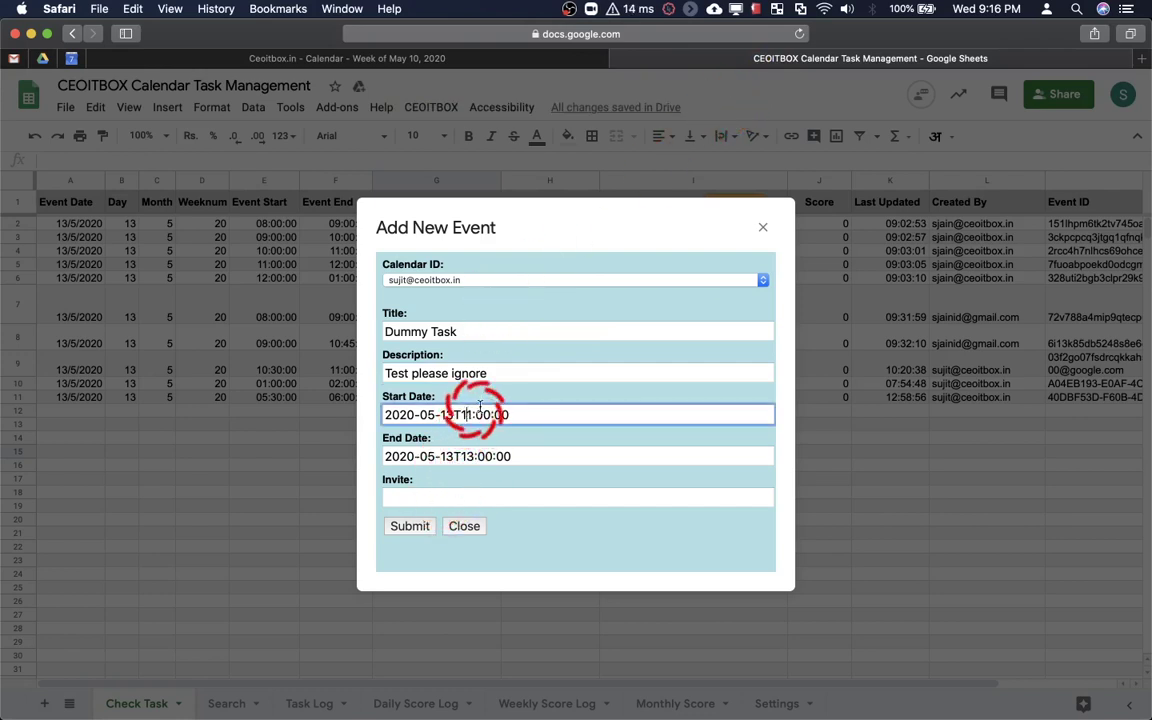
{"action": "key", "text": "BackSpace"}
{"action": "type", "text": "4"}
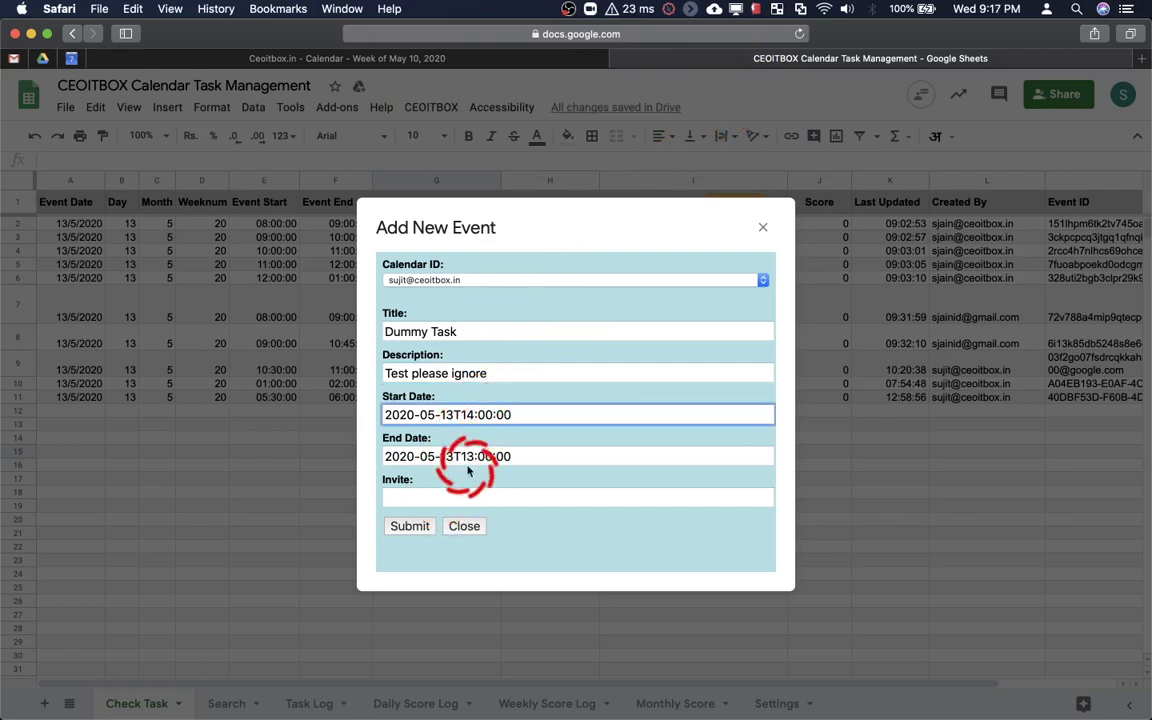
{"action": "left_click", "coordinate": [467, 457]}
{"action": "key", "text": "shift+Right"}
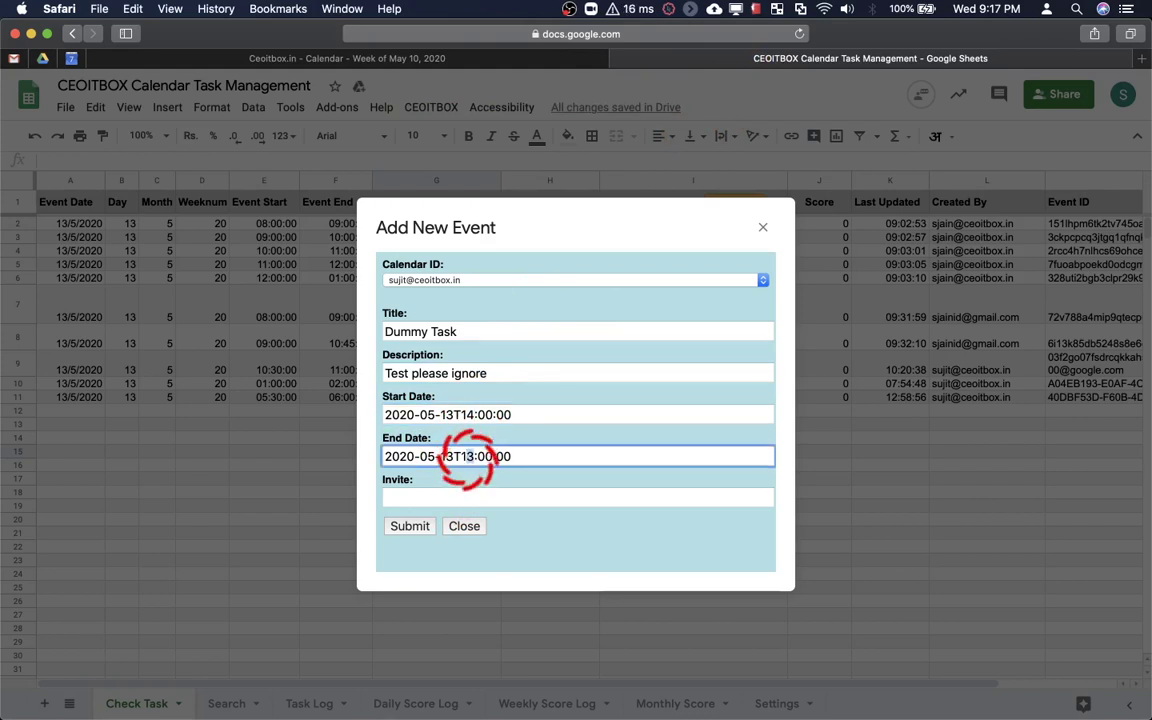
{"action": "type", "text": "5"}
{"action": "left_click", "coordinate": [410, 527]}
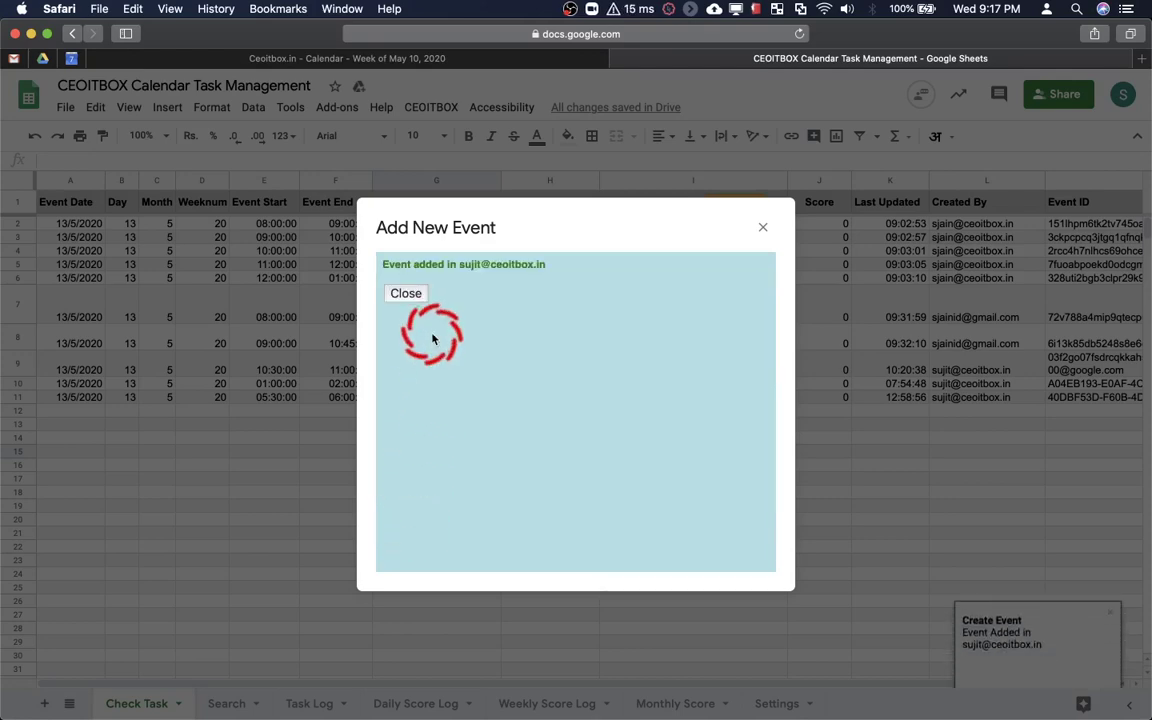
{"action": "left_click", "coordinate": [406, 293]}
Show the team calendar instead of the personal one and make Dummy Task green
{"action": "left_click", "coordinate": [489, 57]}
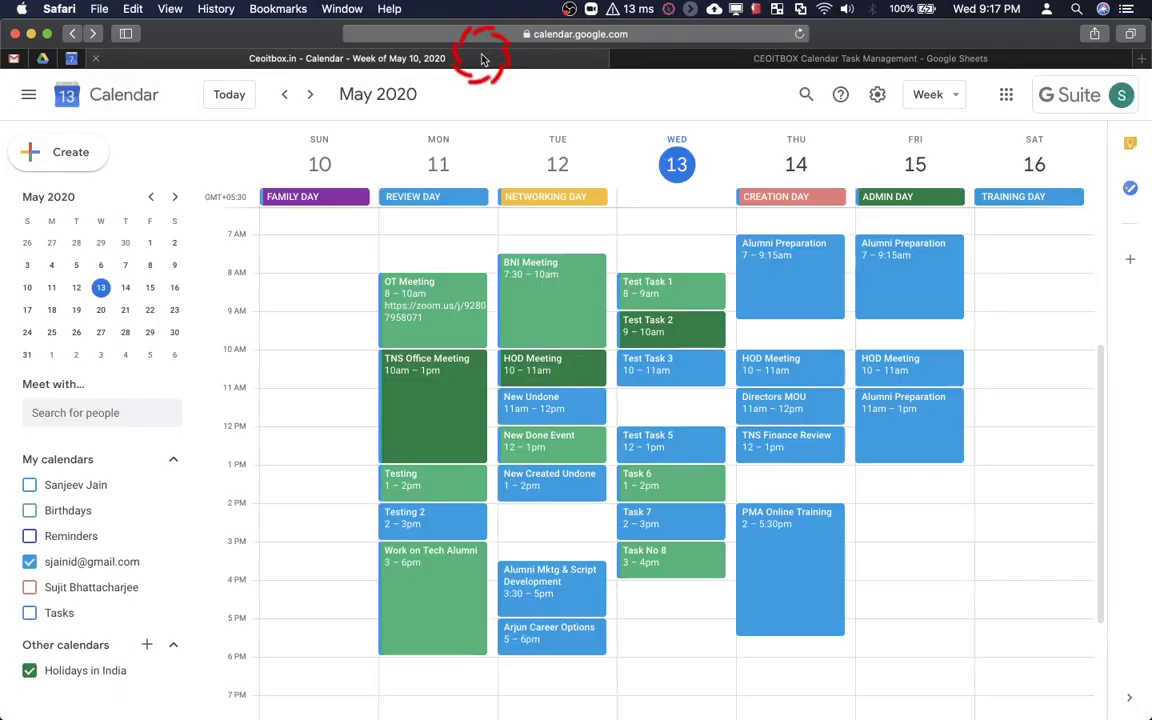
{"action": "left_click", "coordinate": [29, 561]}
{"action": "left_click", "coordinate": [29, 587]}
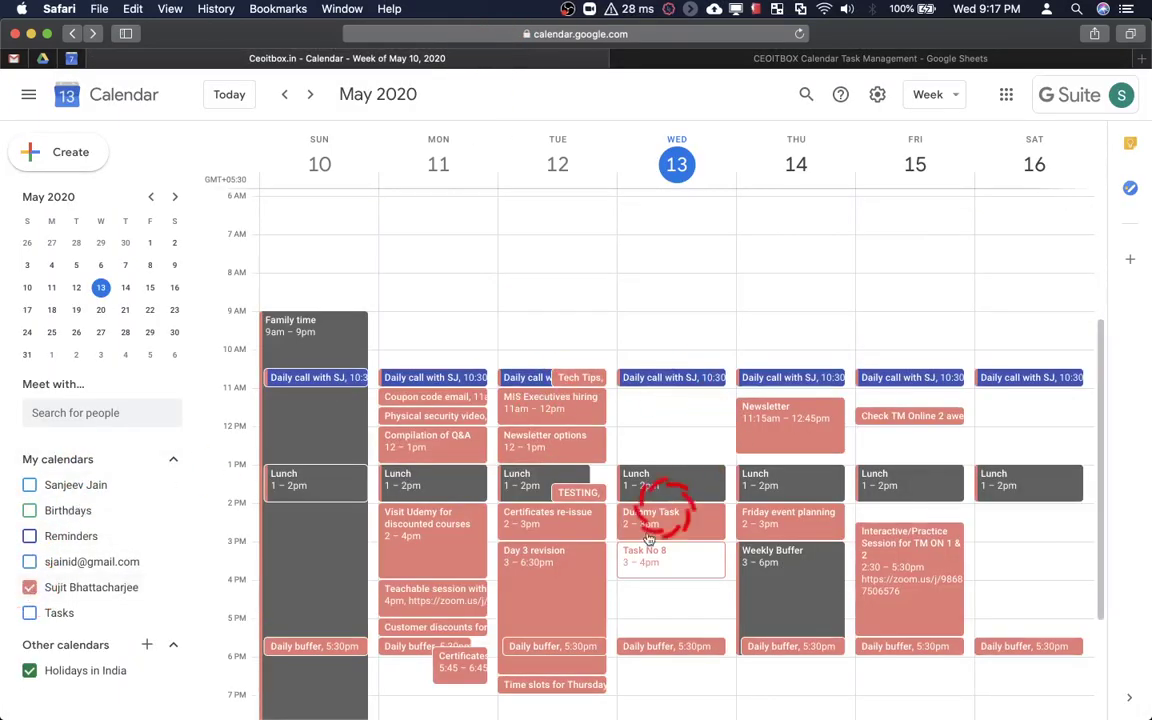
{"action": "left_click", "coordinate": [684, 522]}
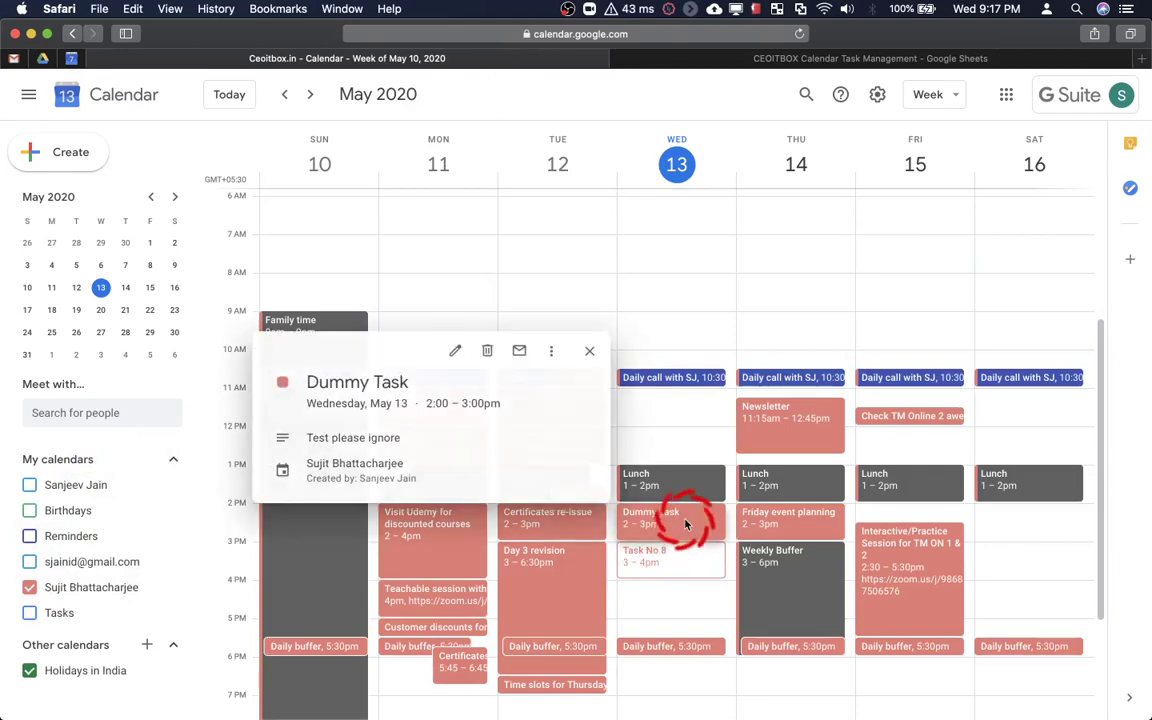
{"action": "left_click", "coordinate": [450, 356]}
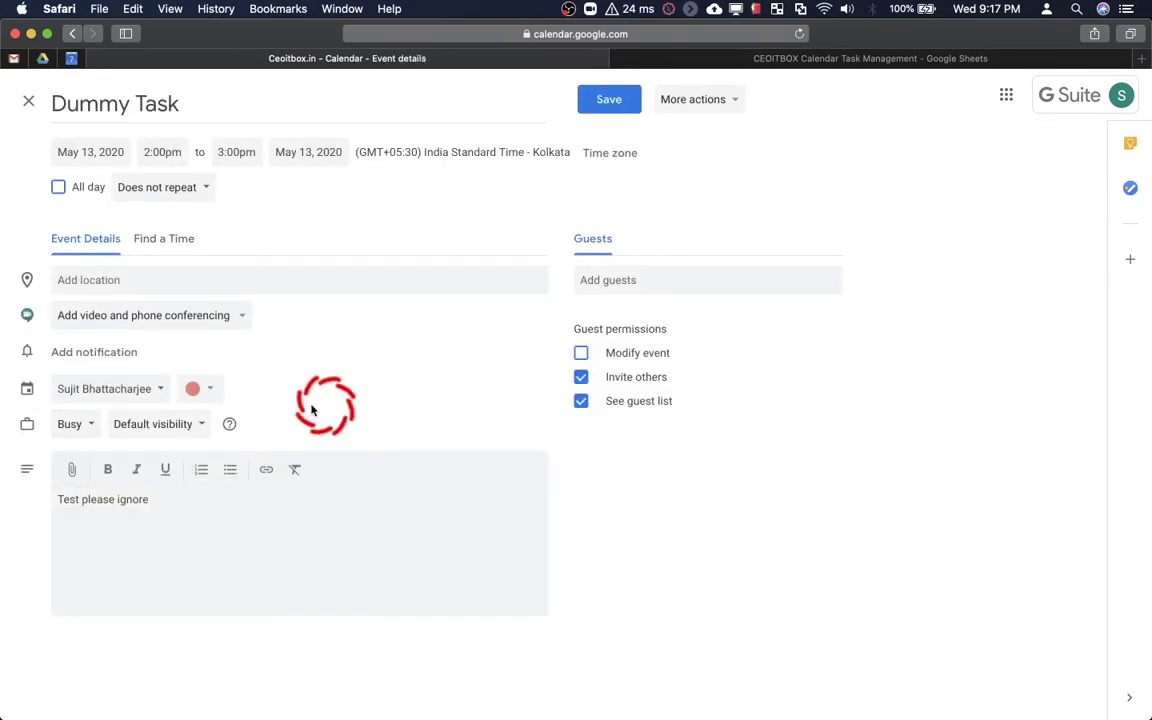
{"action": "left_click", "coordinate": [210, 392]}
{"action": "left_click", "coordinate": [192, 427]}
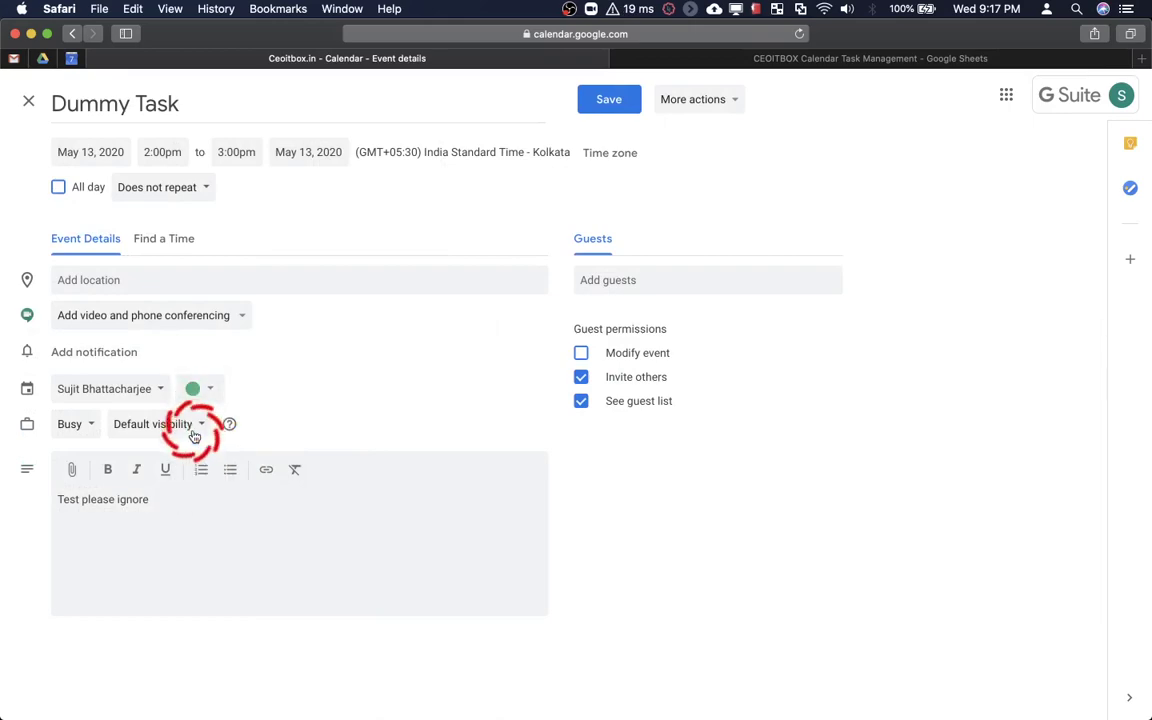
{"action": "left_click", "coordinate": [612, 108]}
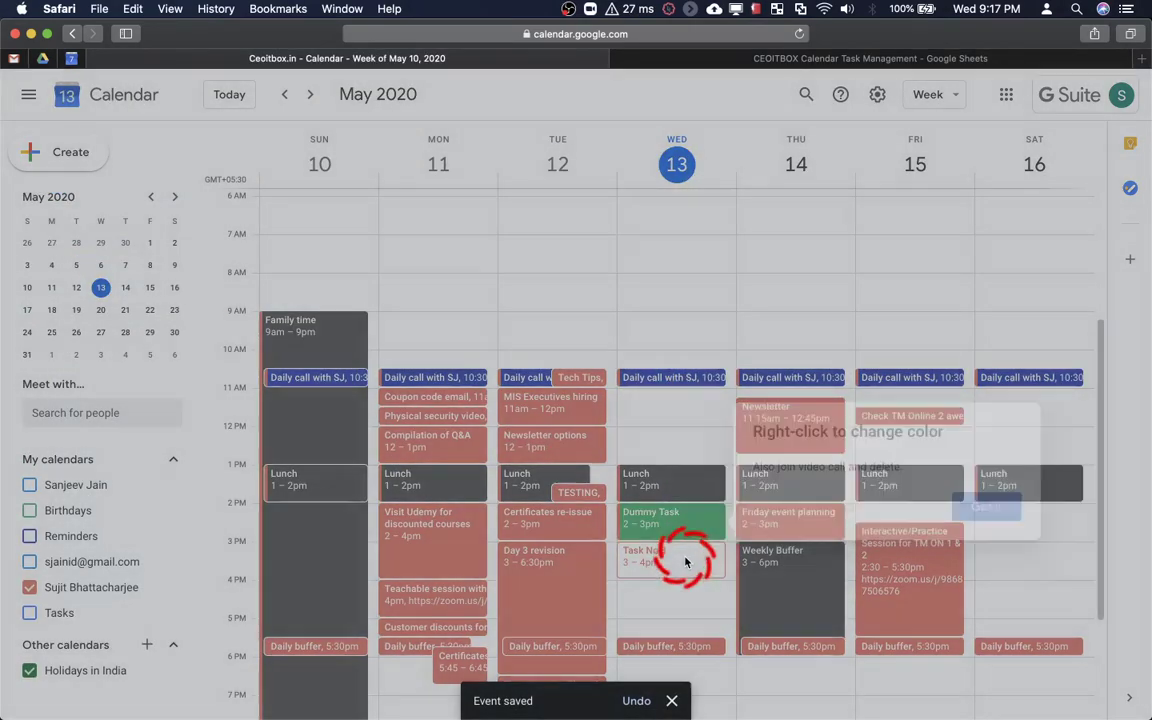
{"action": "left_click", "coordinate": [686, 562]}
Recolour Task No 8 dark green, save, and return to the spreadsheet
{"action": "left_click", "coordinate": [672, 558]}
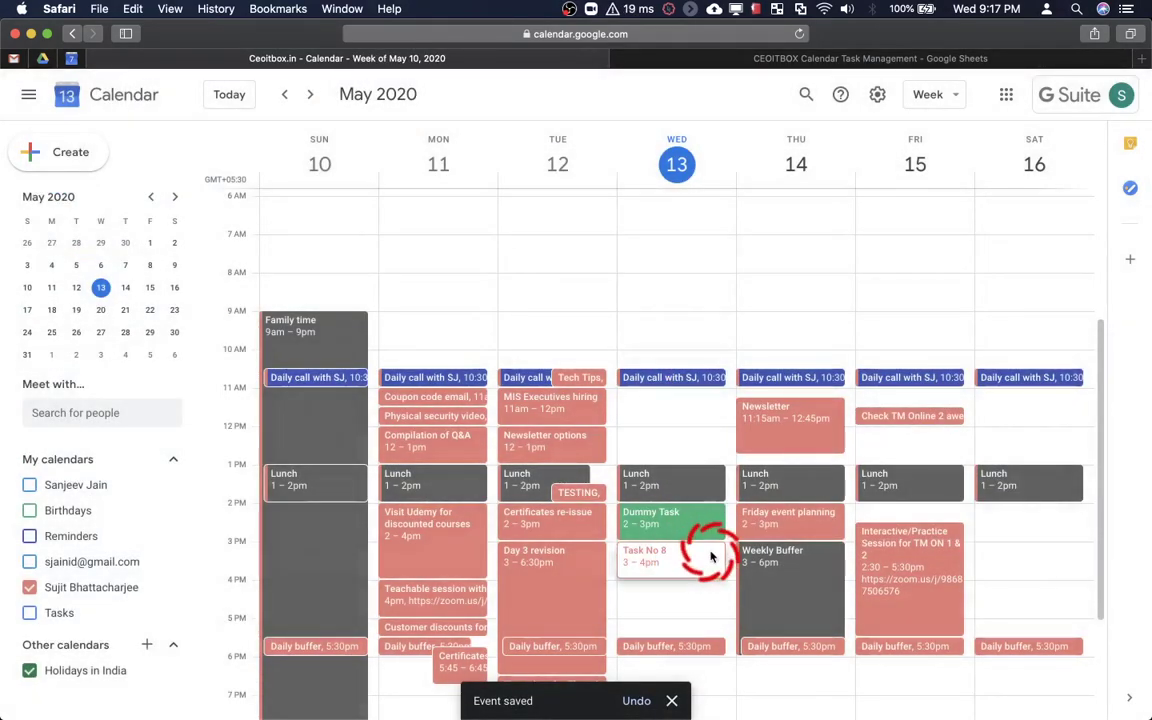
{"action": "left_click", "coordinate": [453, 237]}
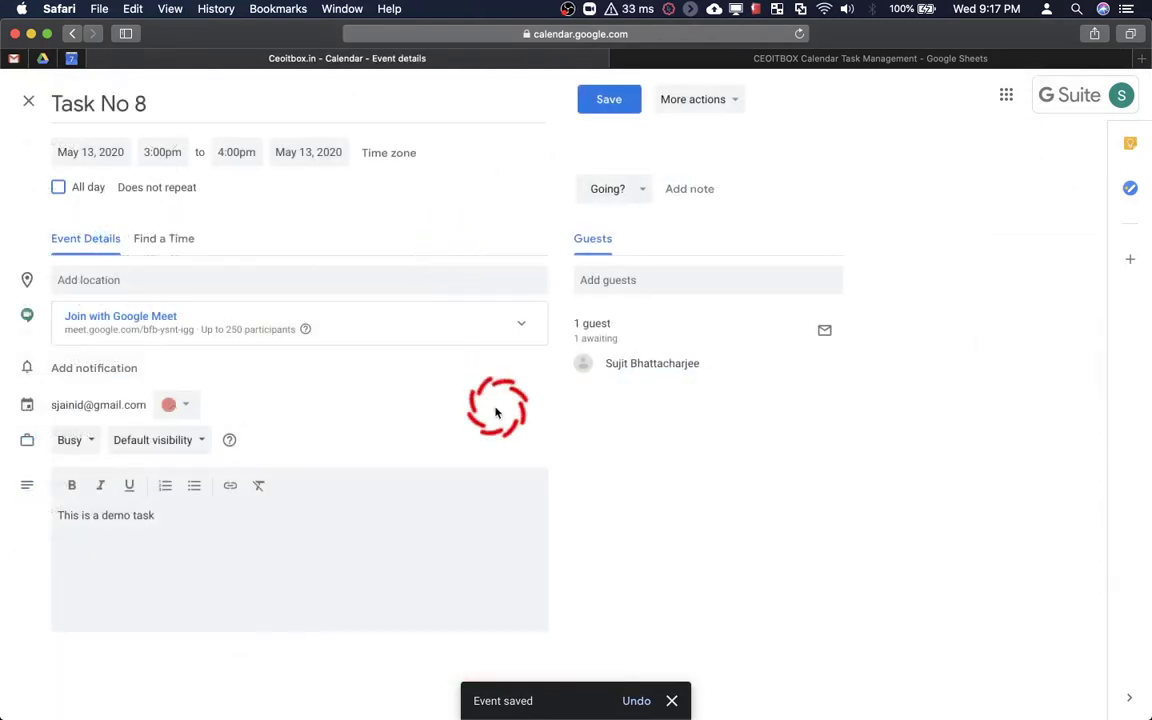
{"action": "left_click", "coordinate": [188, 406]}
{"action": "left_click", "coordinate": [187, 442]}
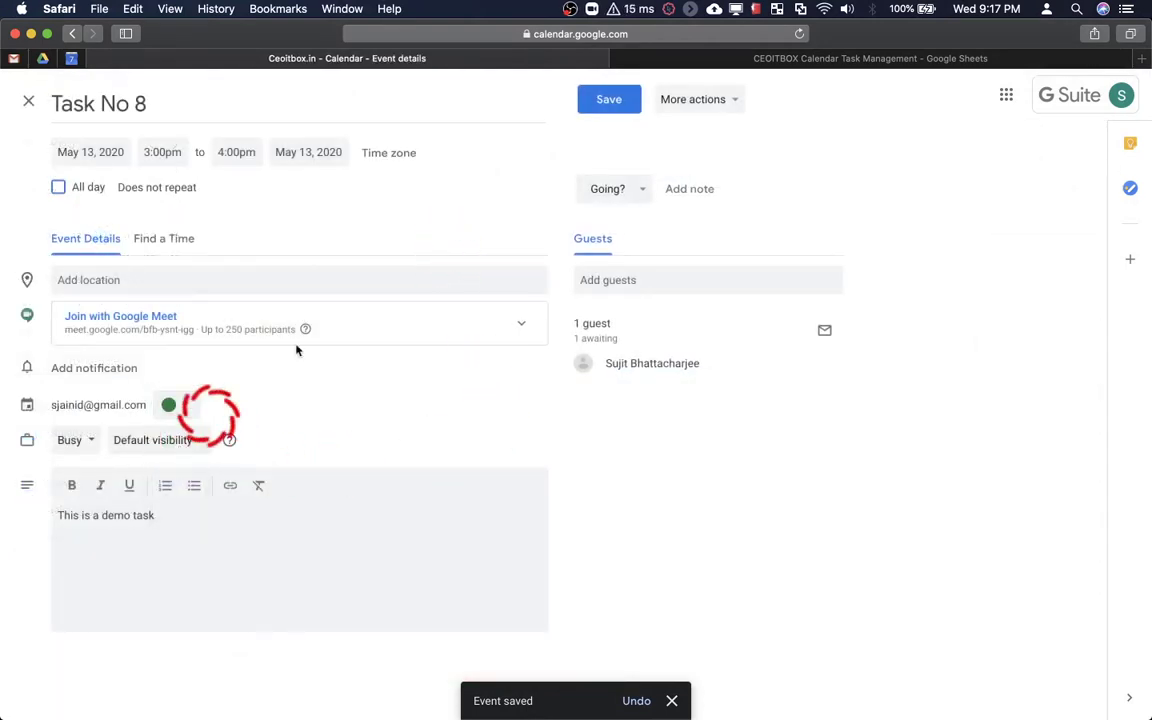
{"action": "left_click", "coordinate": [605, 110]}
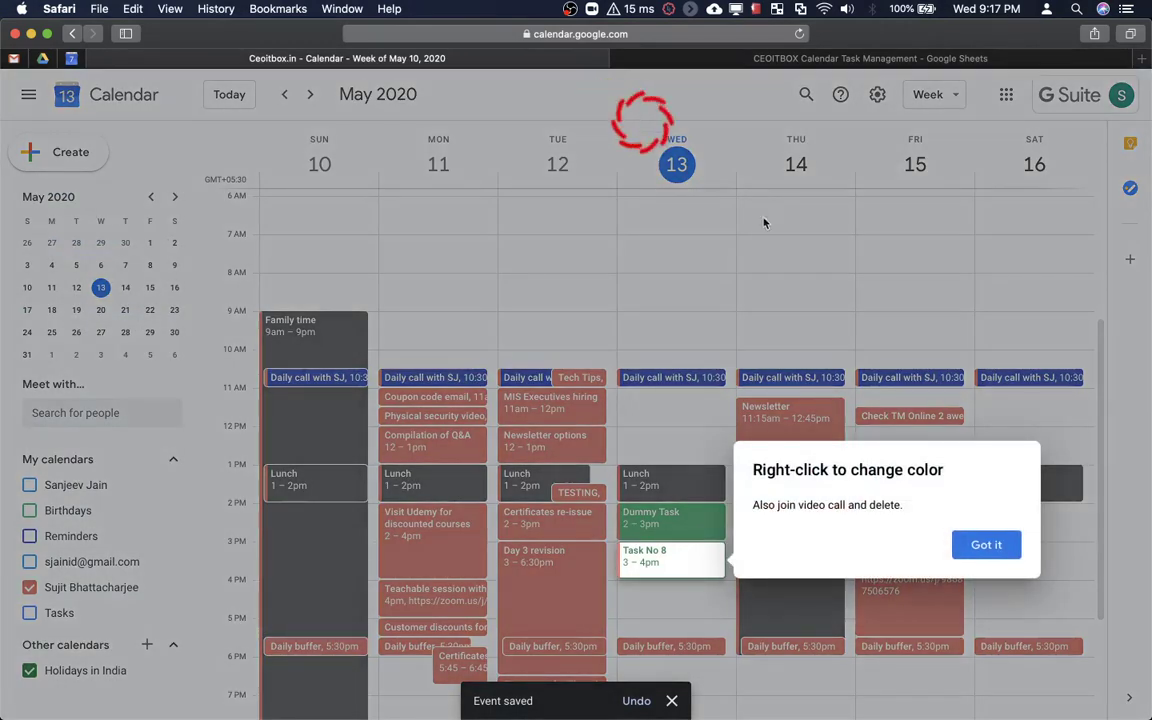
{"action": "left_click", "coordinate": [984, 544]}
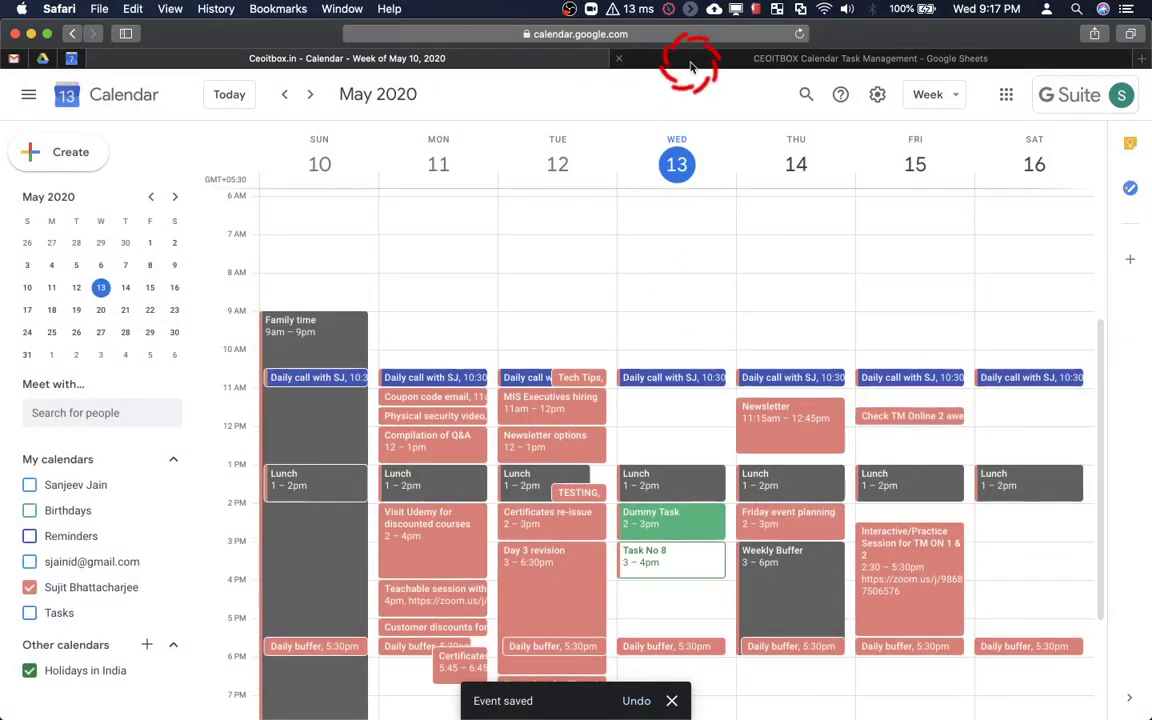
{"action": "left_click", "coordinate": [689, 57]}
Run CEOITBOX > Reports > Evening Report to email the day's task score
{"action": "left_click", "coordinate": [423, 110]}
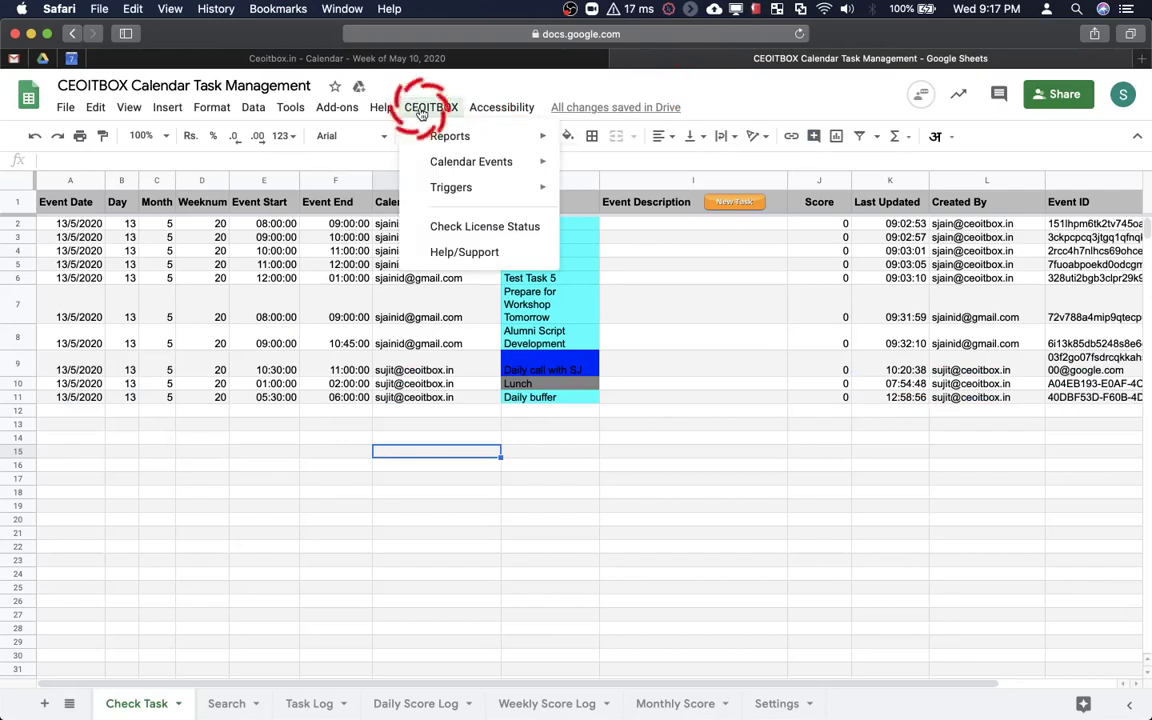
{"action": "mouse_move", "coordinate": [430, 137]}
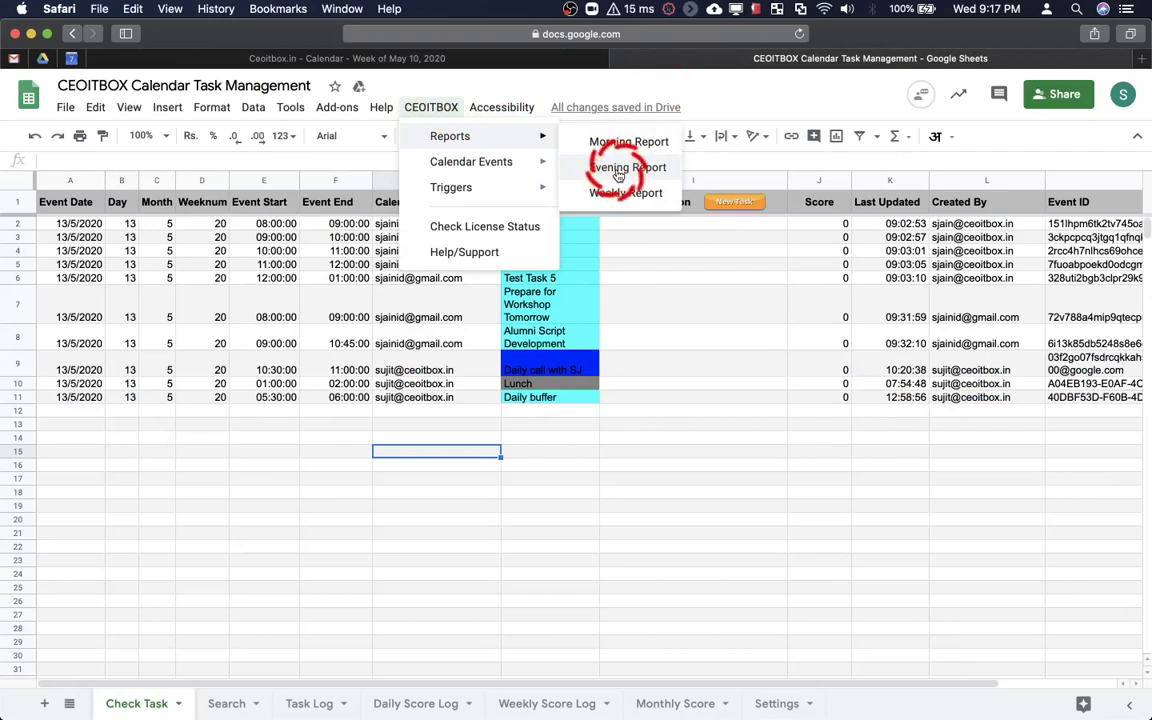
{"action": "left_click", "coordinate": [618, 170]}
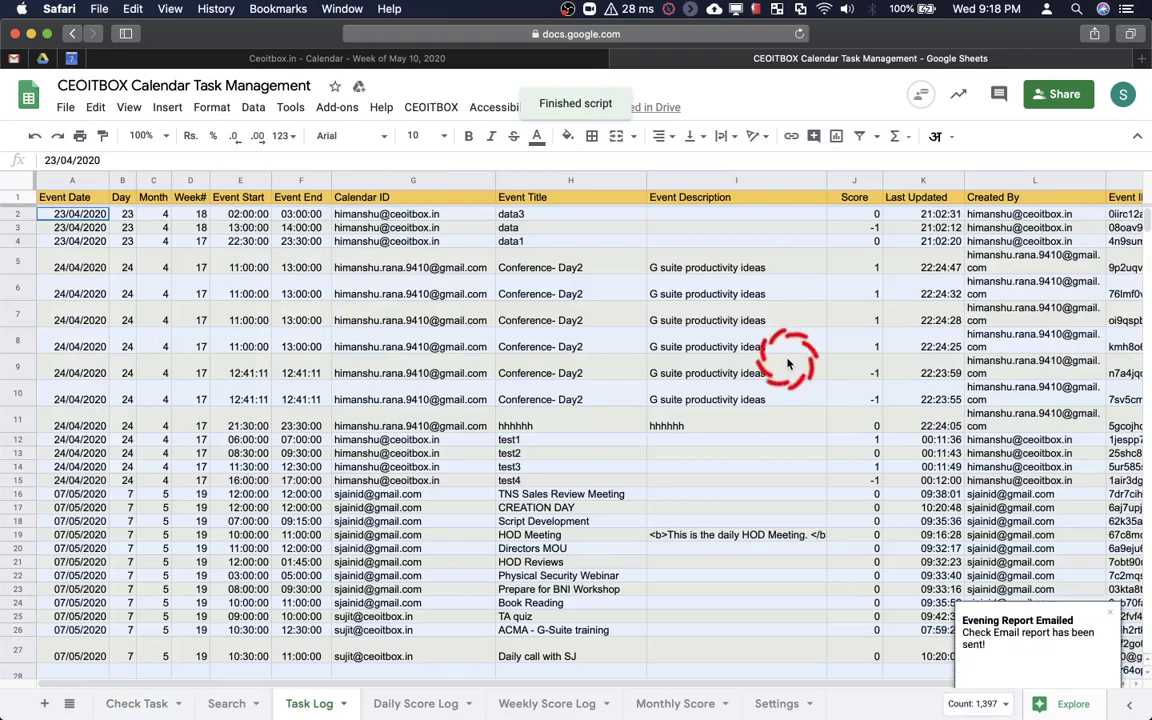
Check the latest Task Log rows, then review the Check Task and Daily Score Log sheets
{"action": "left_click", "coordinate": [390, 562]}
{"action": "scroll", "coordinate": [390, 563], "scroll_direction": "down", "scroll_amount": 20}
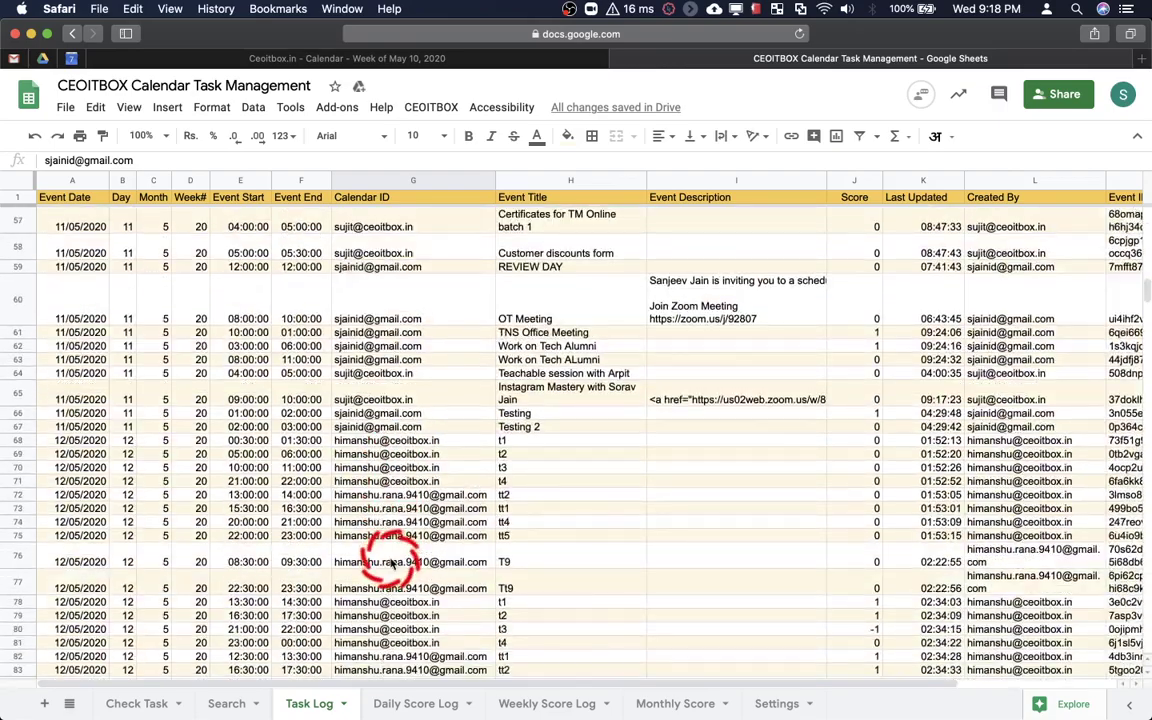
{"action": "scroll", "coordinate": [390, 563], "scroll_direction": "up", "scroll_amount": 10}
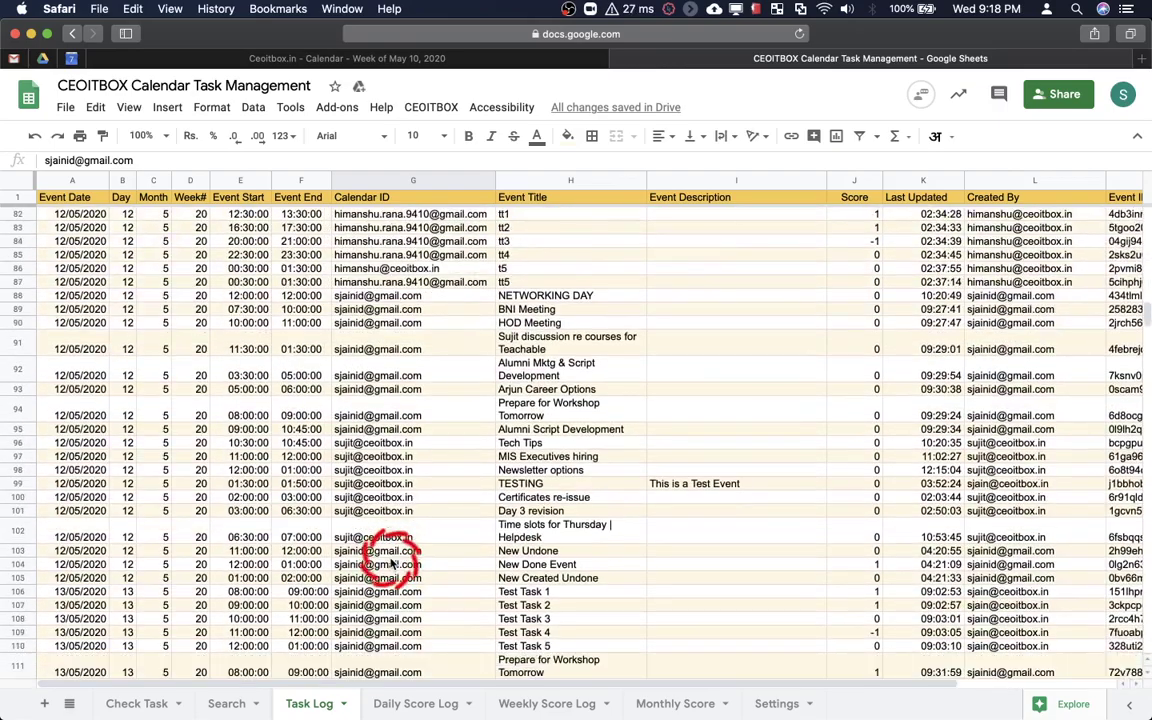
{"action": "scroll", "coordinate": [390, 563], "scroll_direction": "down", "scroll_amount": 2}
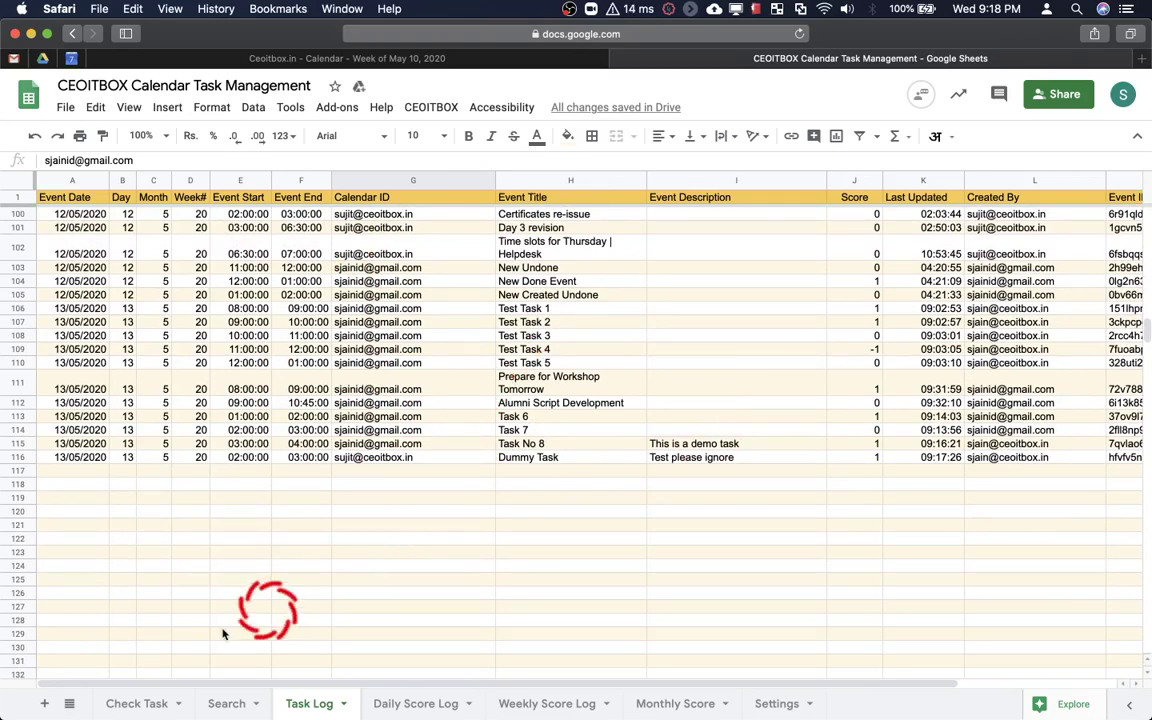
{"action": "left_click", "coordinate": [137, 702]}
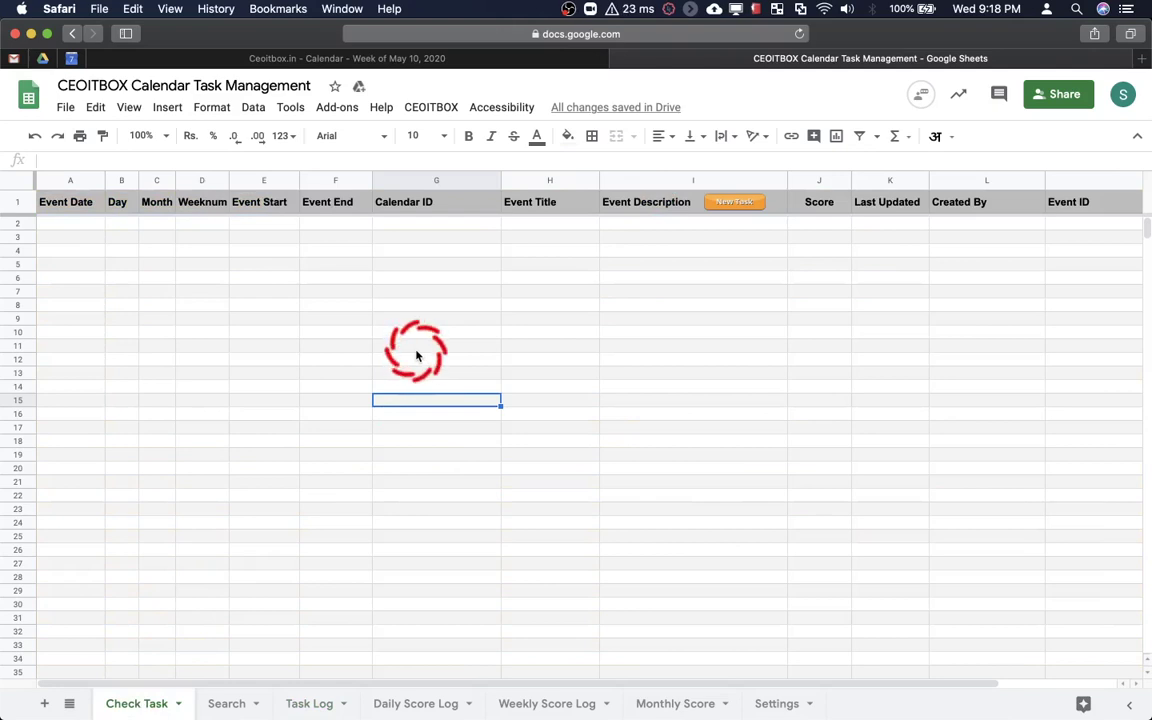
{"action": "left_click", "coordinate": [302, 704]}
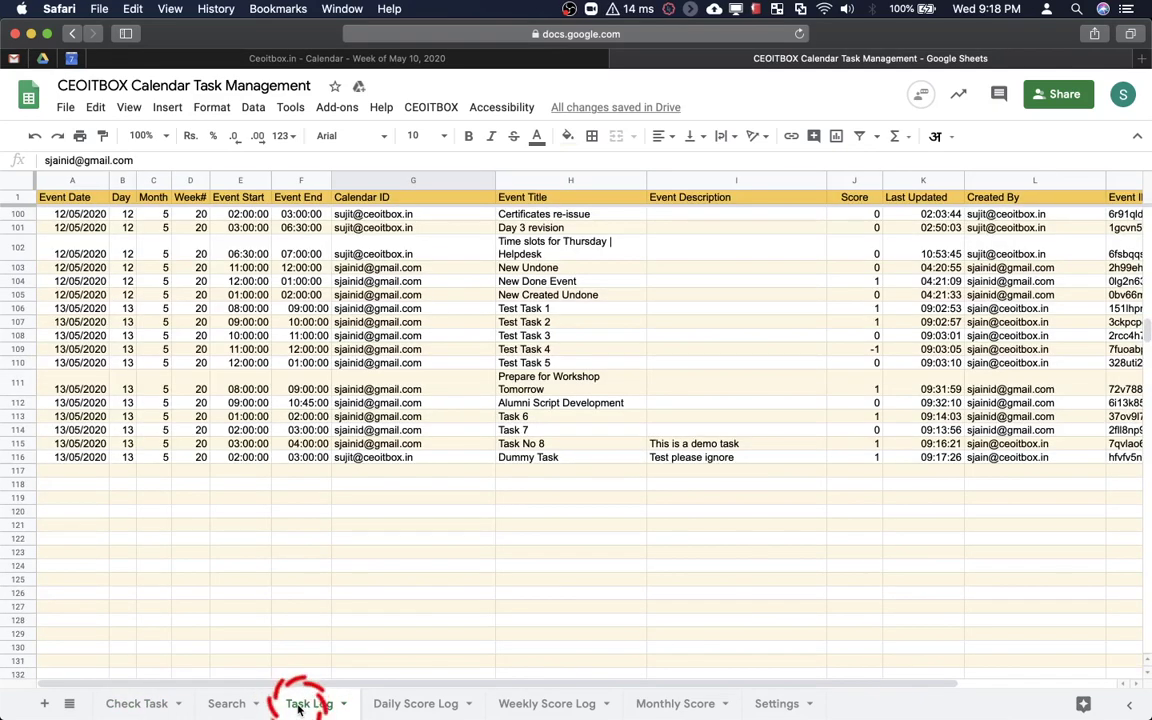
{"action": "left_click", "coordinate": [396, 704]}
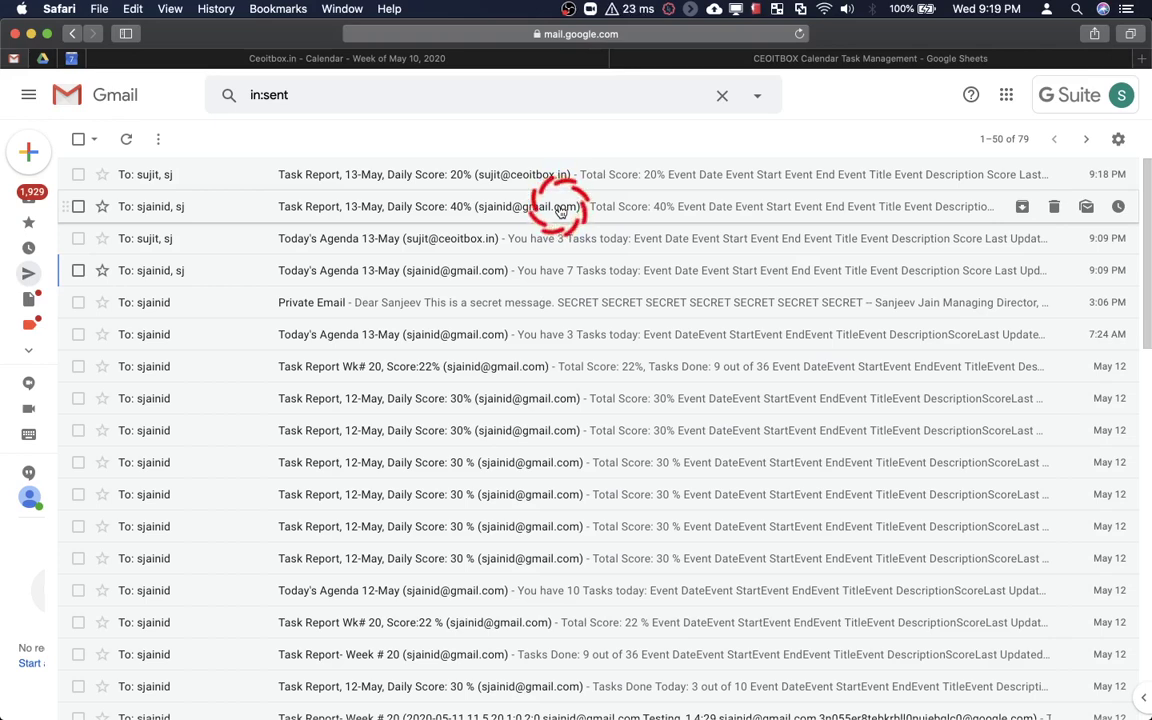
Open the 'Task Report, 13-May, Daily Score: 40%' email and scroll to its table
{"action": "left_click", "coordinate": [560, 210]}
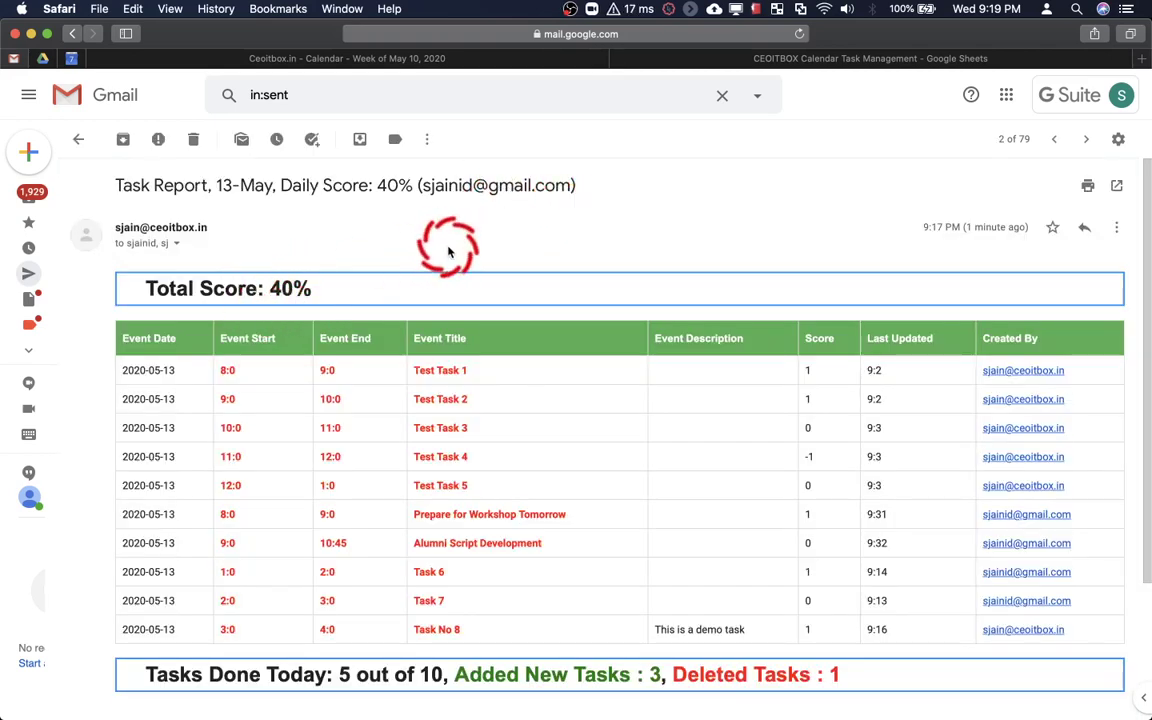
{"action": "scroll", "coordinate": [445, 231], "scroll_direction": "down", "scroll_amount": 2}
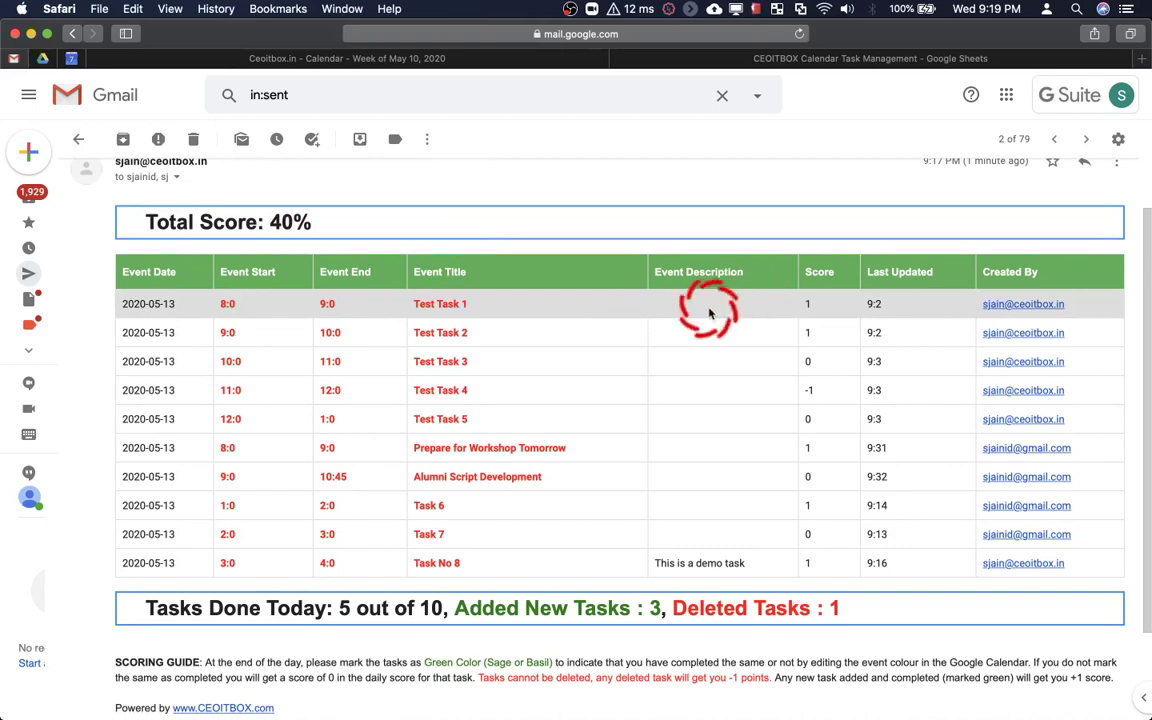
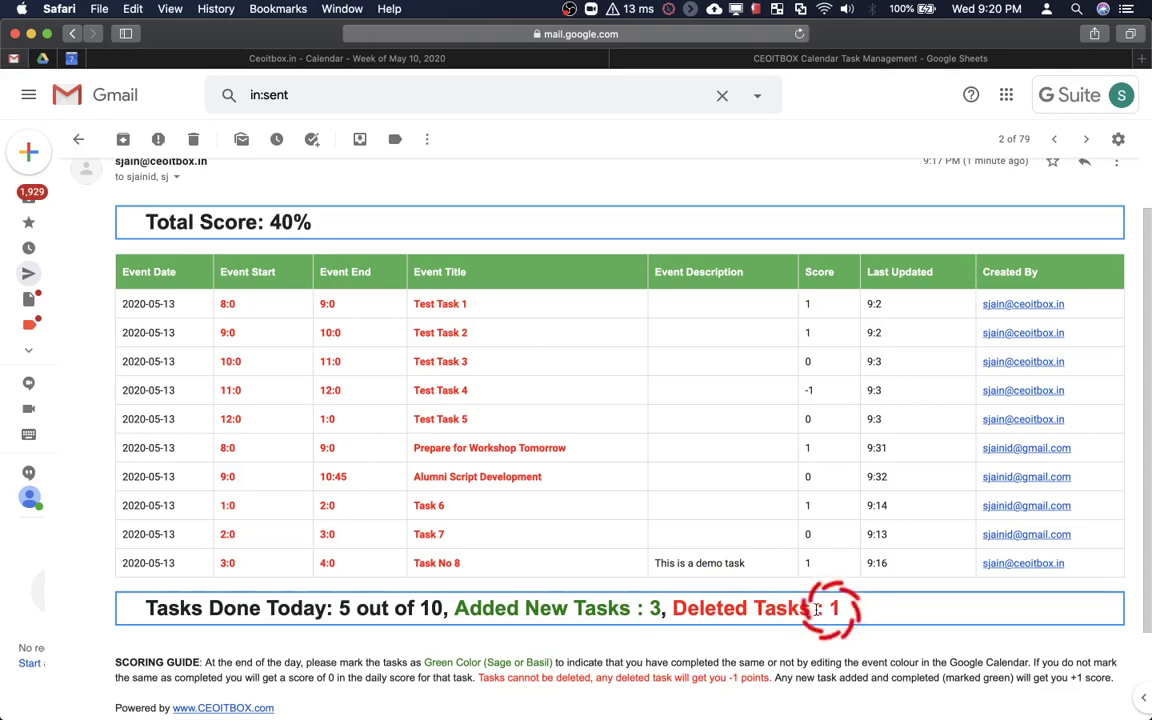
Scroll through the 13-May report email's score table, then go back to the Sent list
{"action": "scroll", "coordinate": [733, 540], "scroll_direction": "down", "scroll_amount": 3}
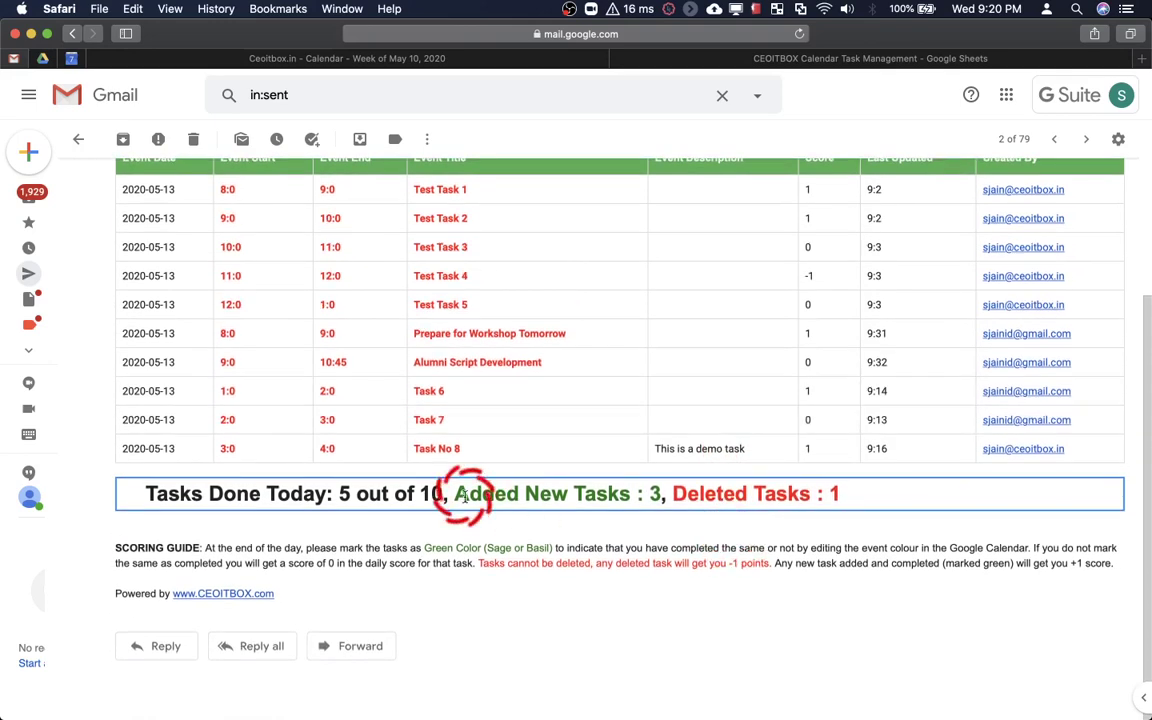
{"action": "scroll", "coordinate": [694, 489], "scroll_direction": "up", "scroll_amount": 5}
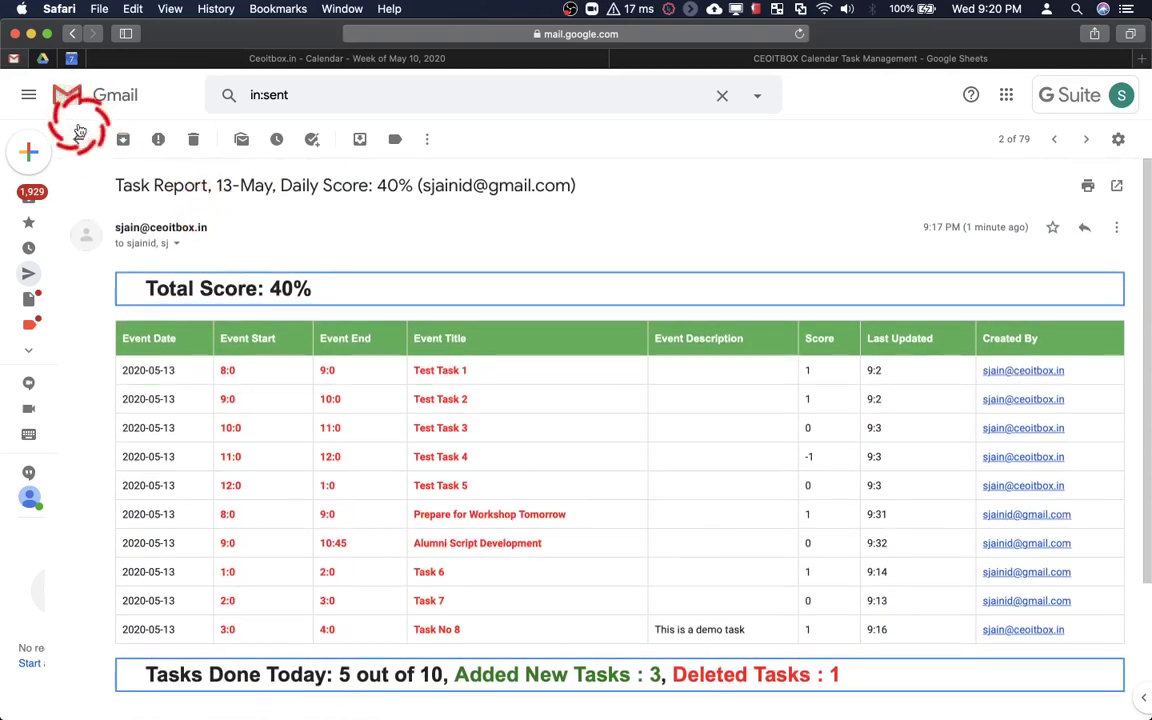
{"action": "left_click", "coordinate": [78, 139]}
Return to the spreadsheet and show the Weekly Score Log (week 20: 18 tasks, 4 done, 22%)
{"action": "left_click", "coordinate": [237, 174]}
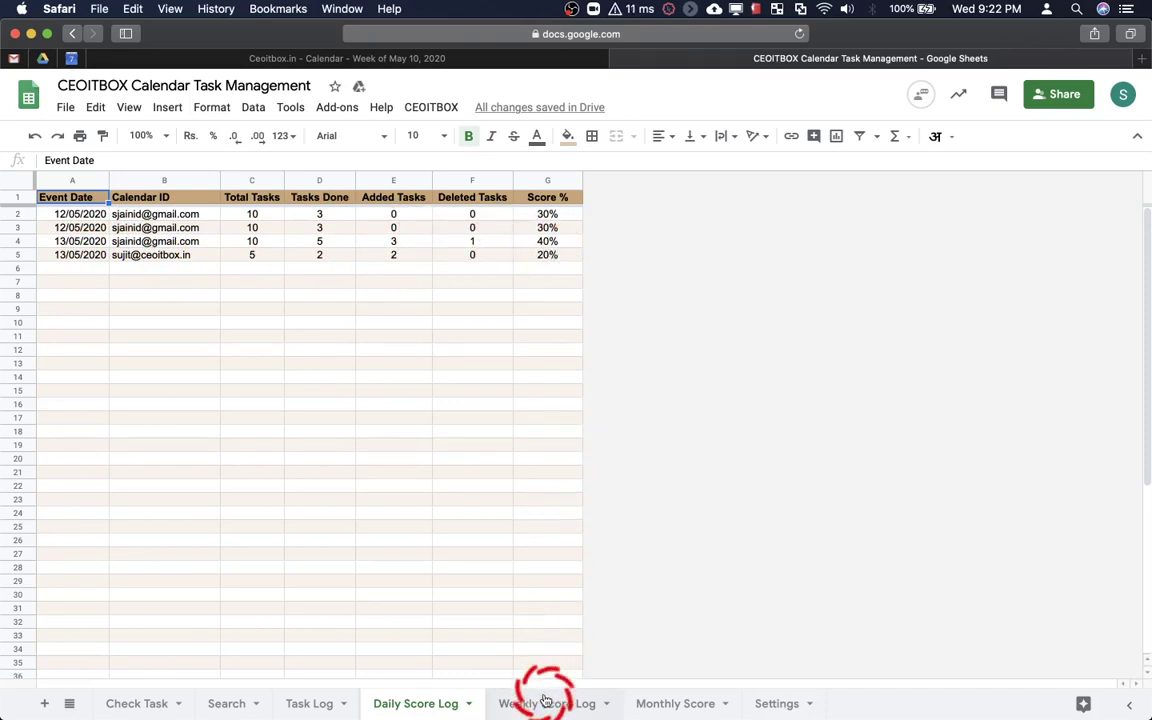
{"action": "left_click", "coordinate": [545, 703]}
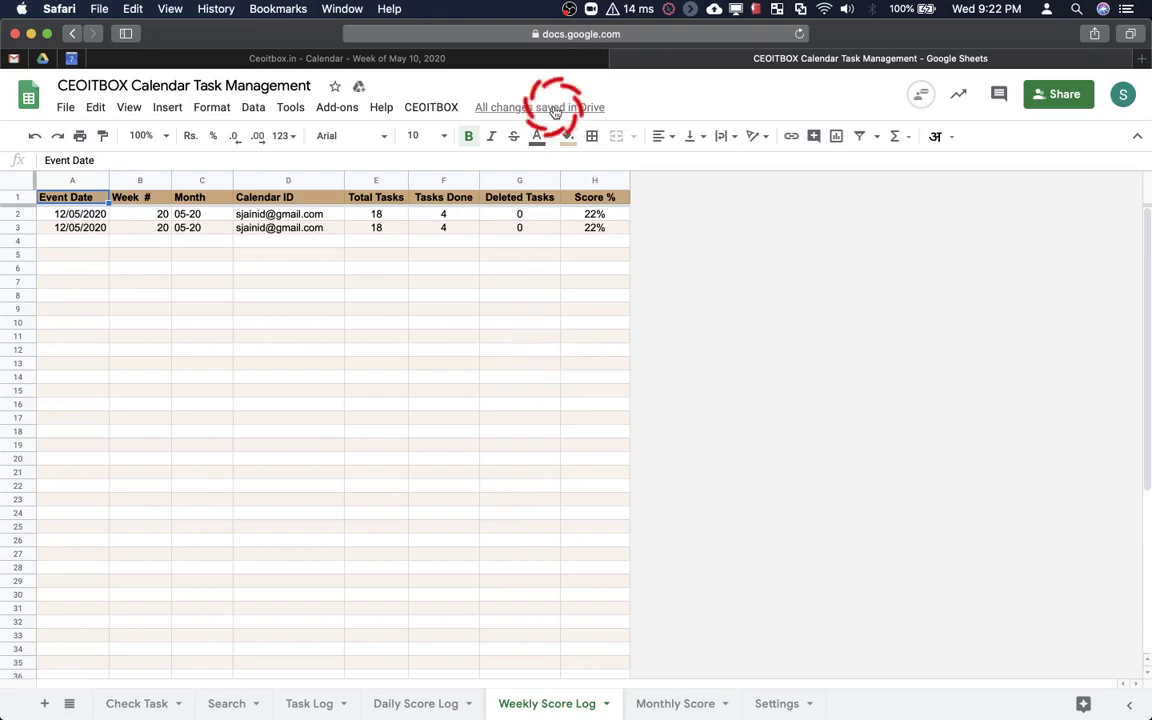
{"action": "left_click", "coordinate": [446, 111]}
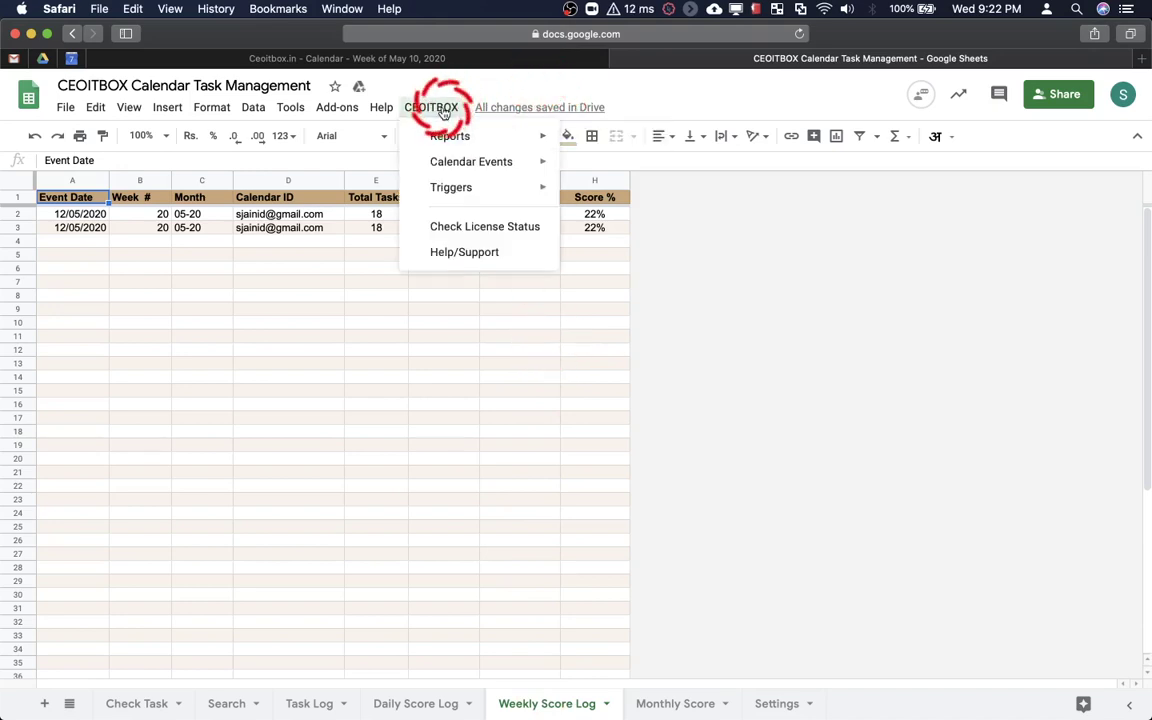
Run CEOITBOX > Reports > Weekly Report to email the weekly task reports
{"action": "mouse_move", "coordinate": [478, 140]}
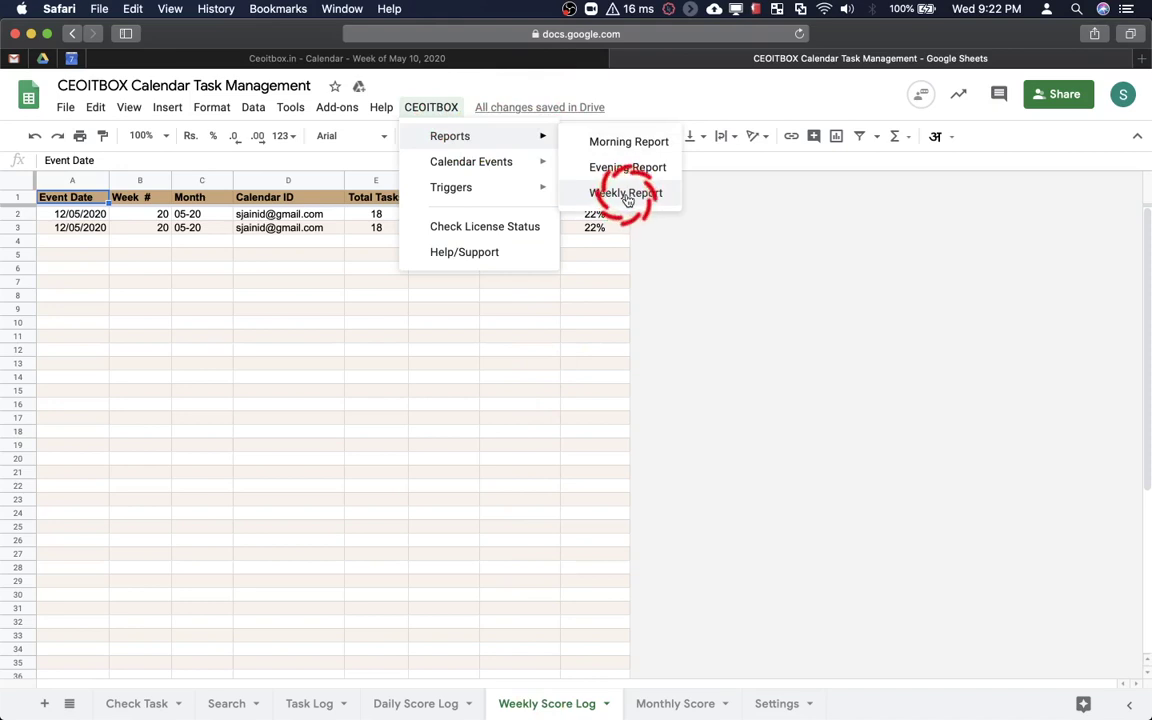
{"action": "left_click", "coordinate": [625, 195]}
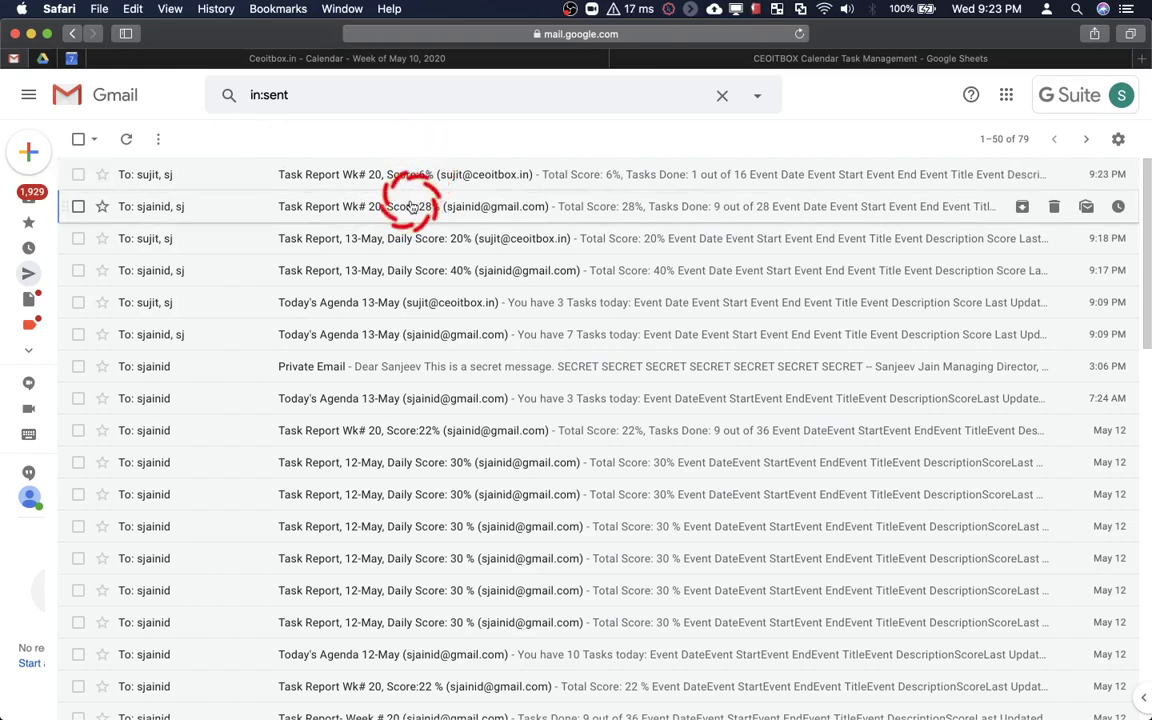
{"action": "left_click", "coordinate": [410, 206]}
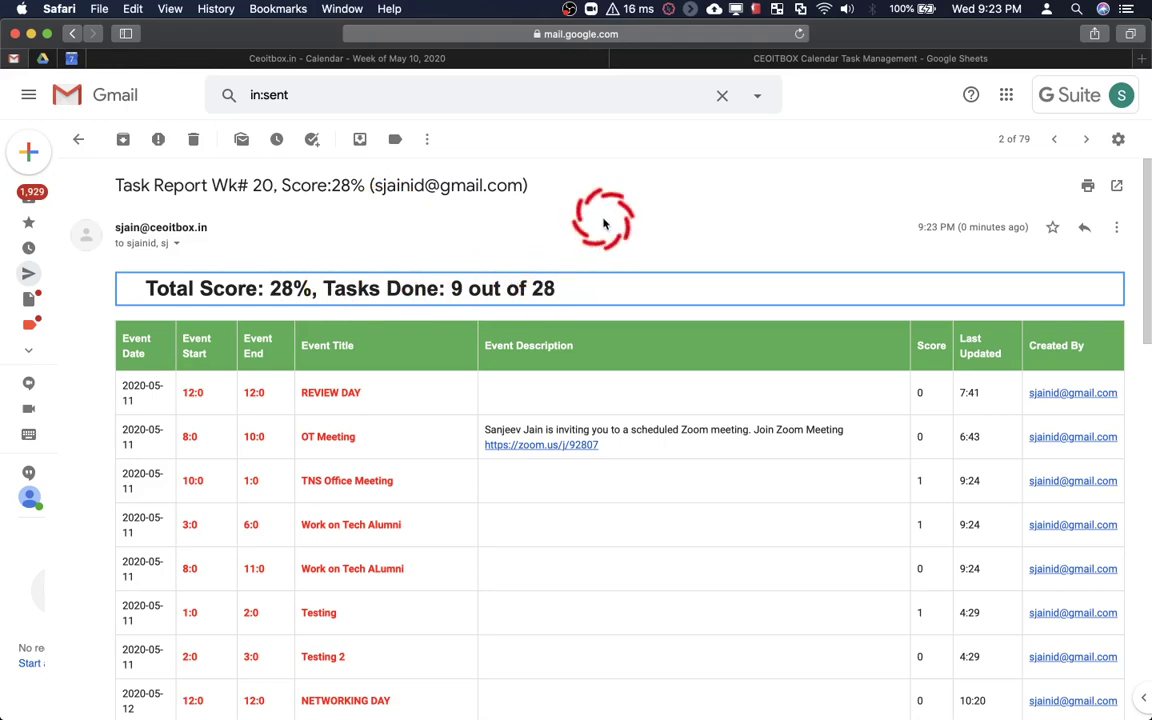
{"action": "scroll", "coordinate": [604, 224], "scroll_direction": "down", "scroll_amount": 4}
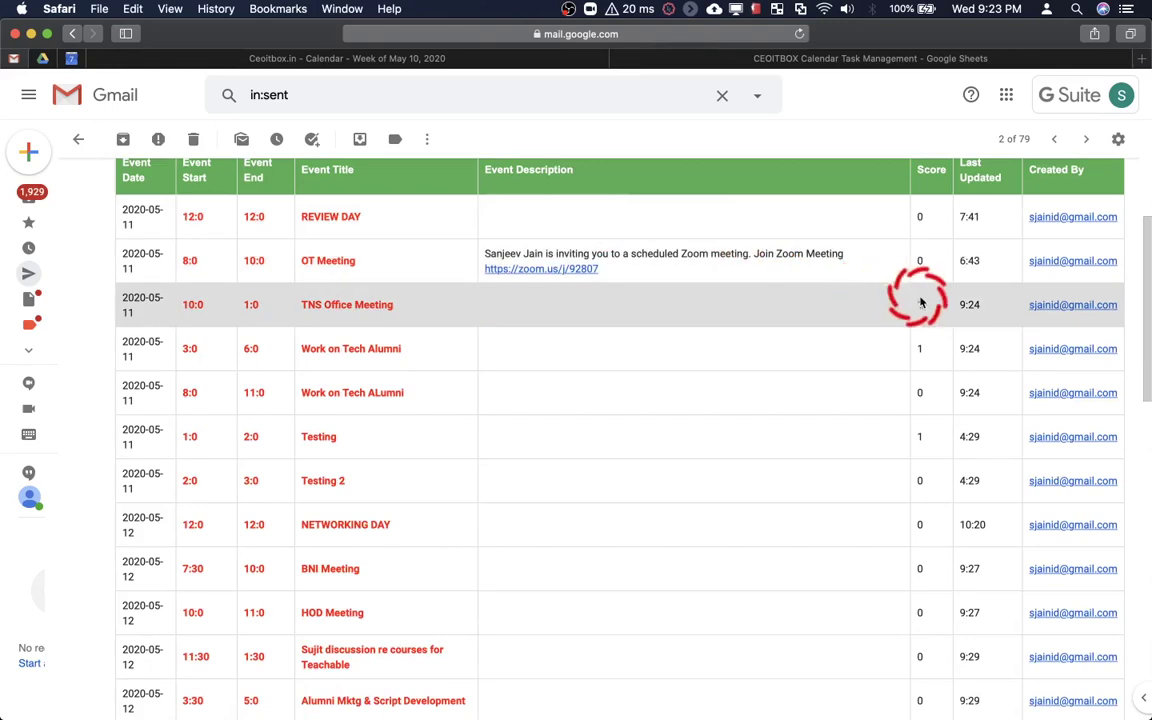
{"action": "scroll", "coordinate": [926, 300], "scroll_direction": "down", "scroll_amount": 1}
{"action": "scroll", "coordinate": [928, 305], "scroll_direction": "down", "scroll_amount": 1}
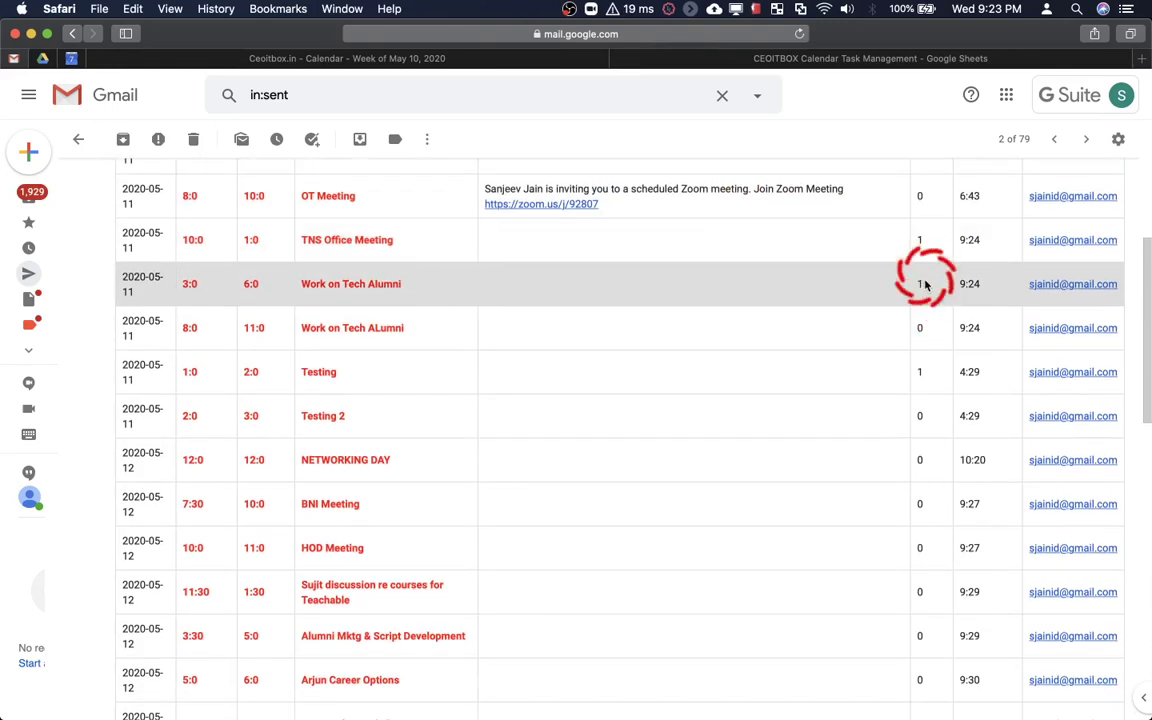
{"action": "scroll", "coordinate": [928, 295], "scroll_direction": "down", "scroll_amount": 9}
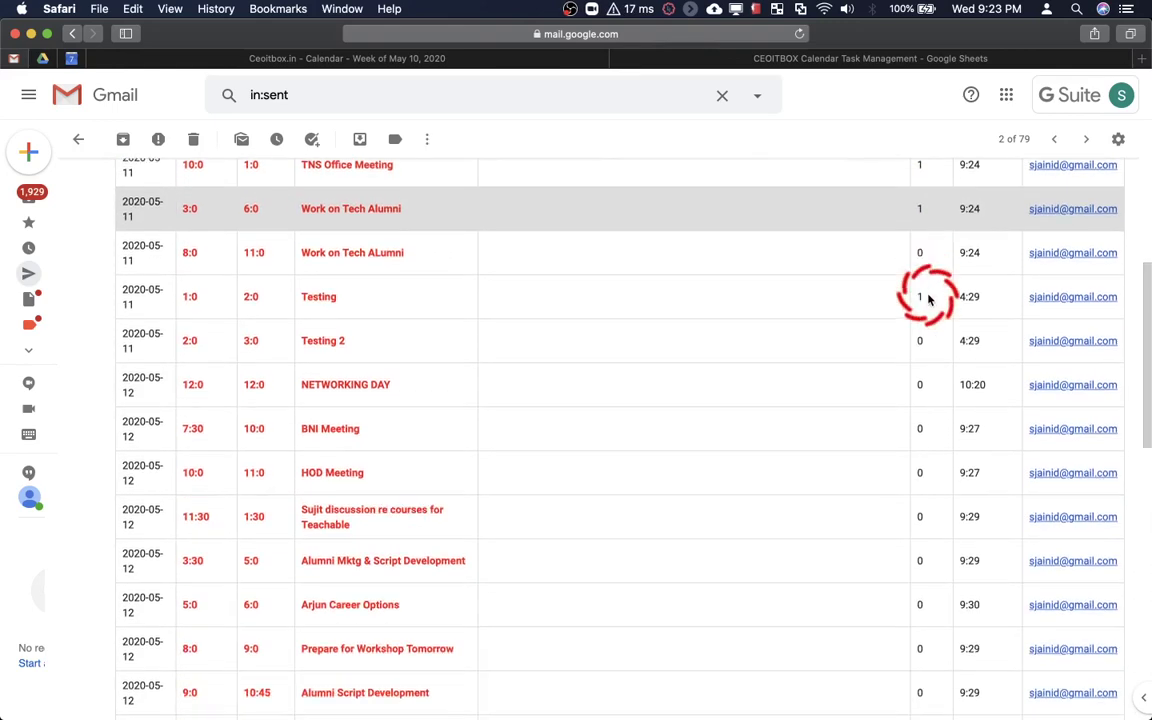
{"action": "scroll", "coordinate": [928, 298], "scroll_direction": "down", "scroll_amount": 7}
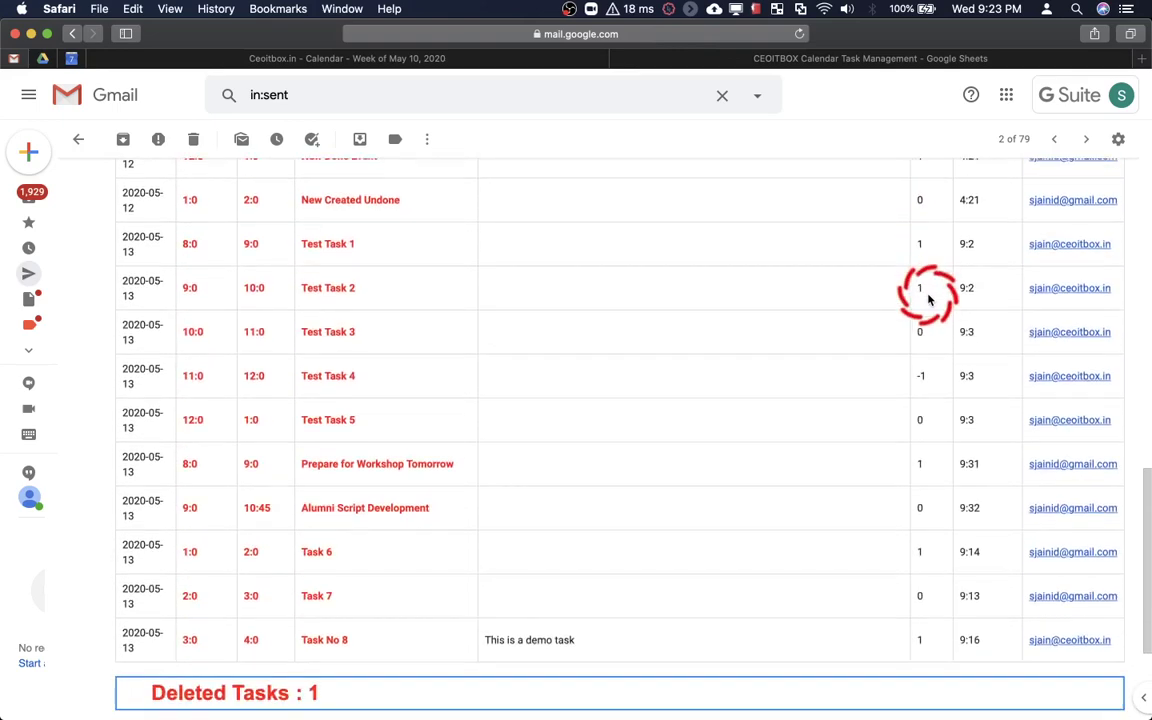
{"action": "scroll", "coordinate": [923, 353], "scroll_direction": "down", "scroll_amount": 3}
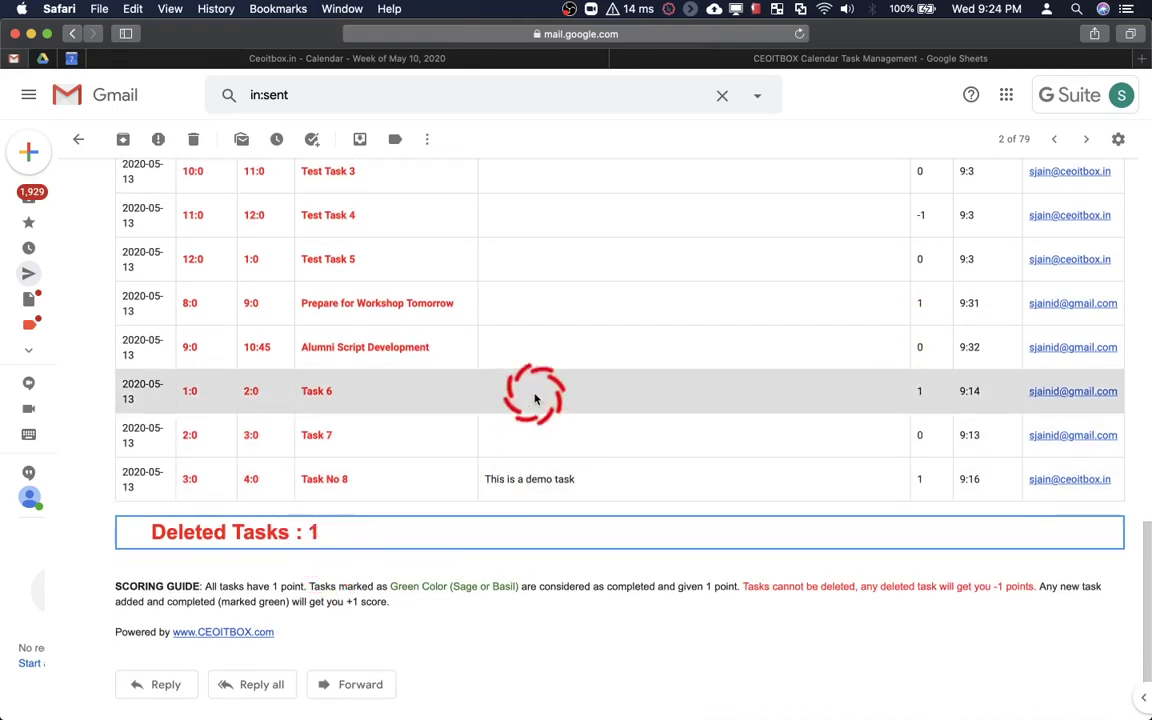
{"action": "scroll", "coordinate": [535, 398], "scroll_direction": "up", "scroll_amount": 20}
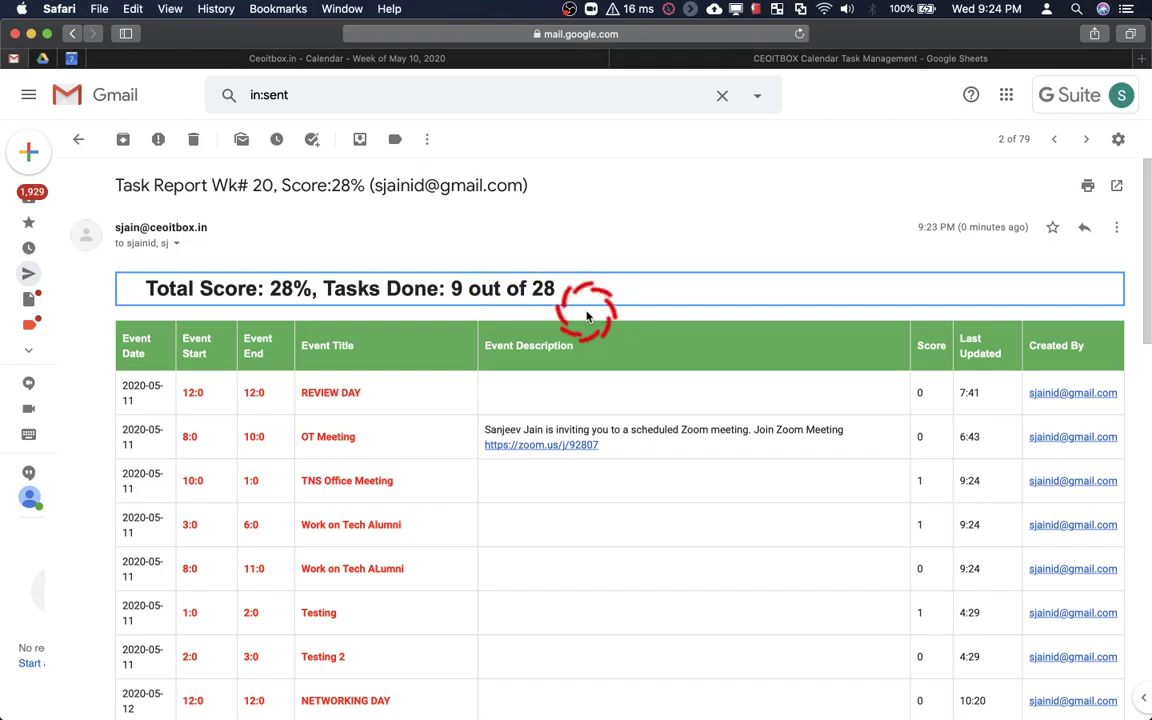
{"action": "scroll", "coordinate": [587, 316], "scroll_direction": "down", "scroll_amount": 5}
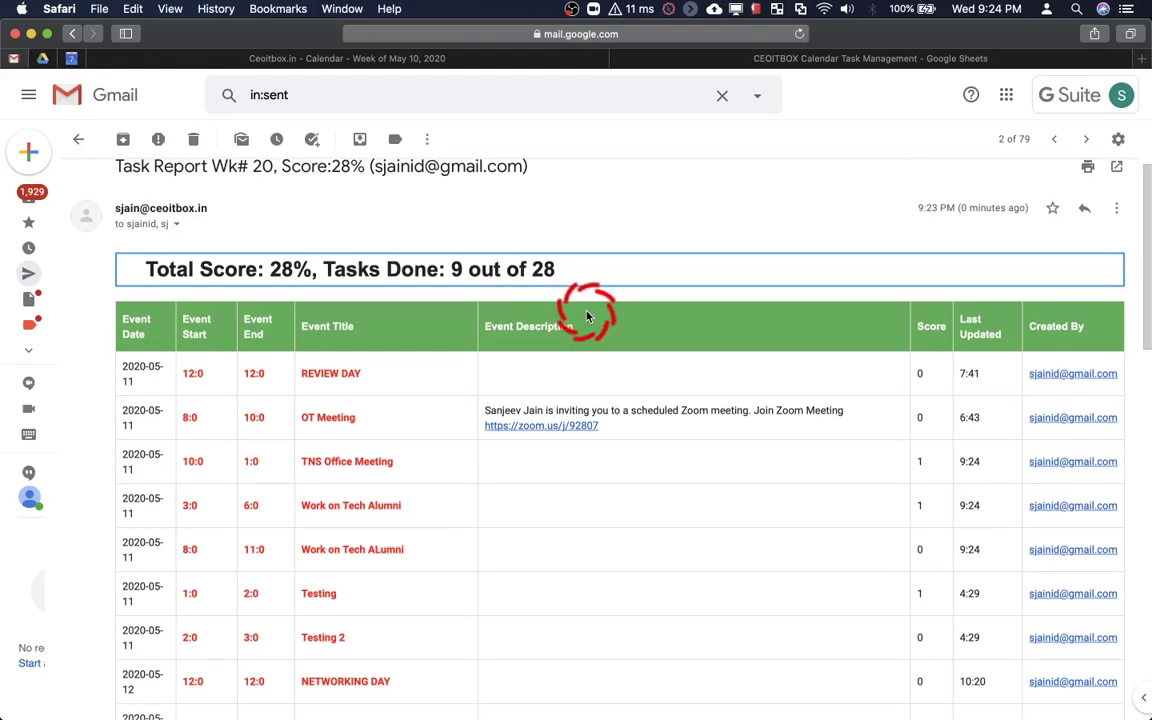
{"action": "scroll", "coordinate": [587, 316], "scroll_direction": "up", "scroll_amount": 5}
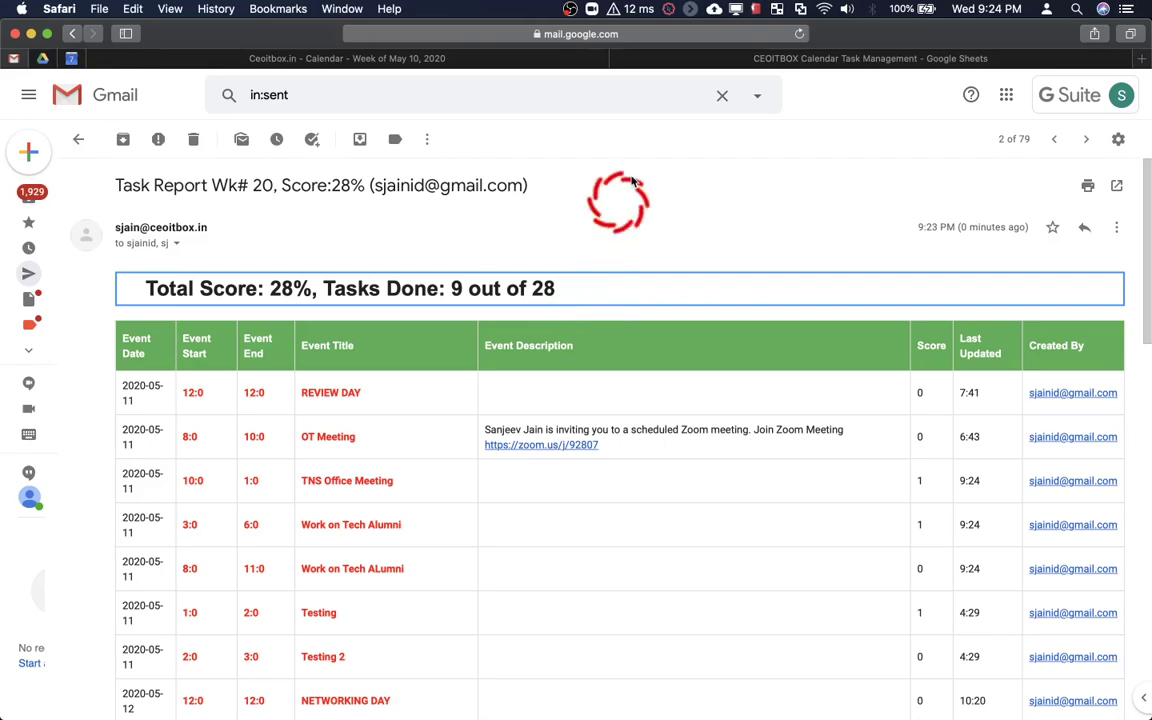
{"action": "scroll", "coordinate": [640, 179], "scroll_direction": "down", "scroll_amount": 10}
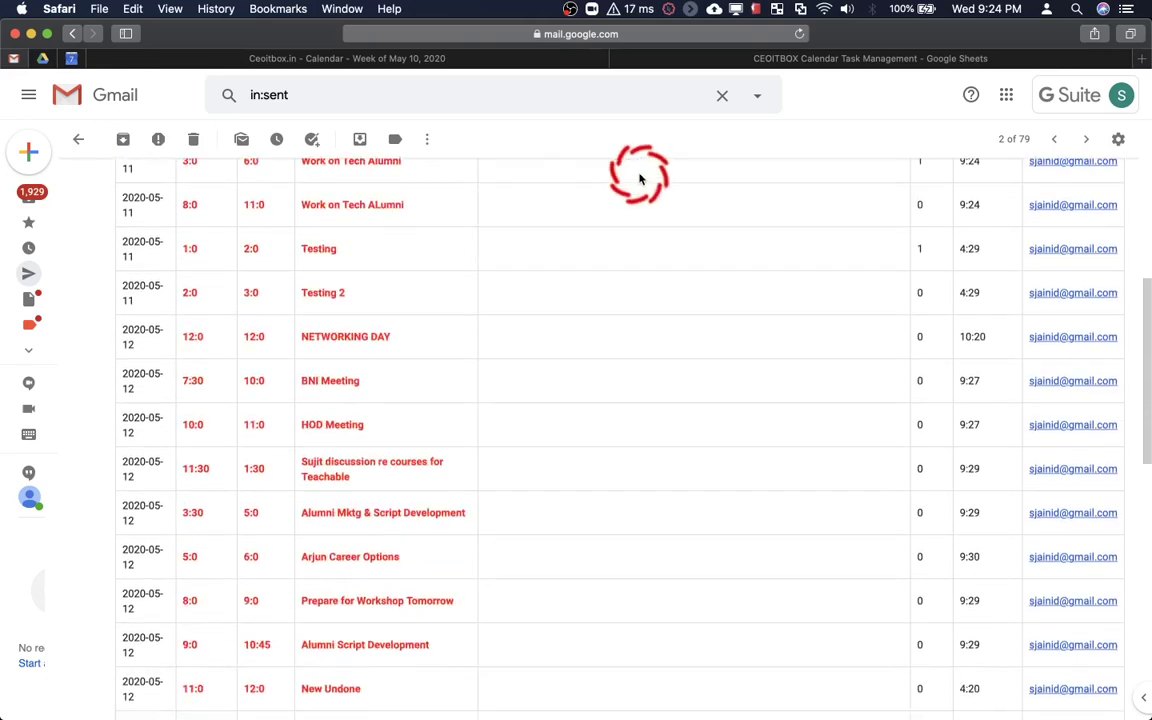
{"action": "scroll", "coordinate": [640, 179], "scroll_direction": "down", "scroll_amount": 3}
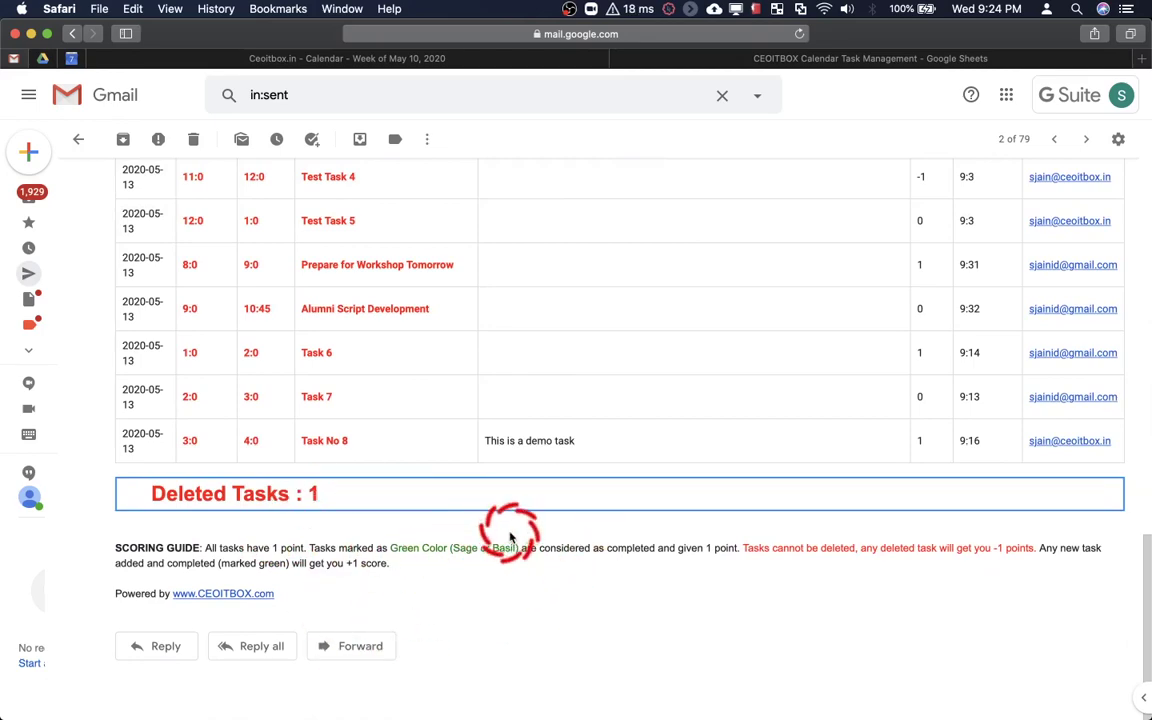
{"action": "scroll", "coordinate": [508, 533], "scroll_direction": "up", "scroll_amount": 15}
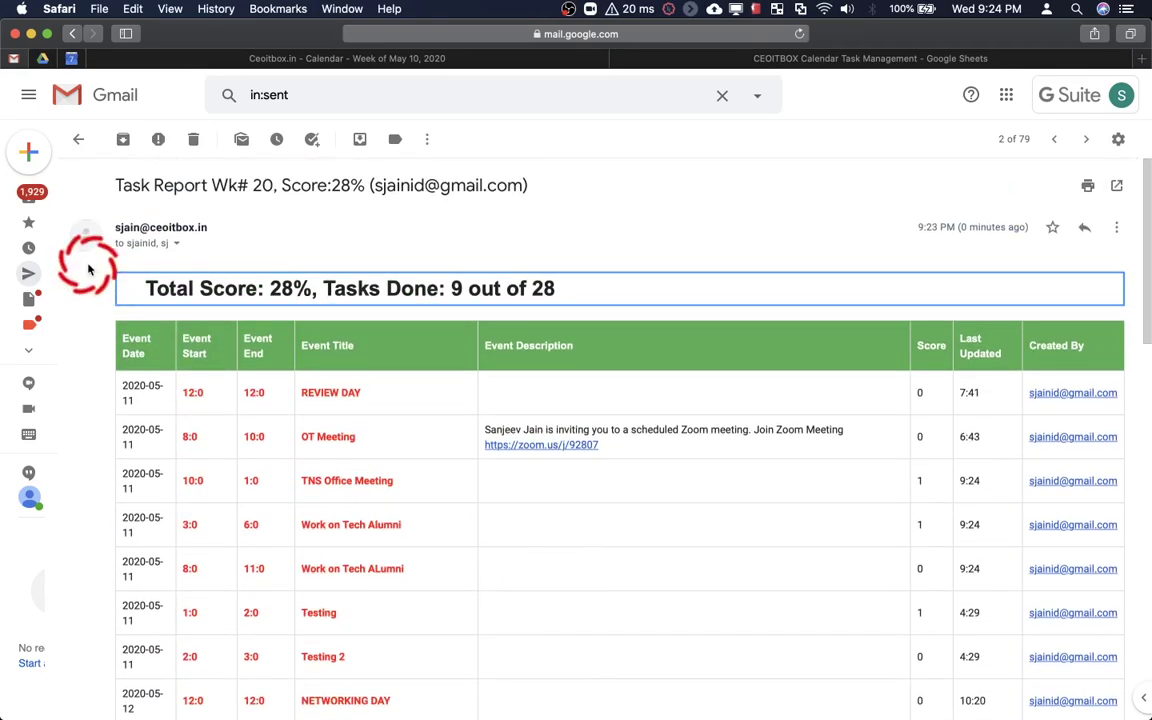
{"action": "left_click", "coordinate": [78, 139]}
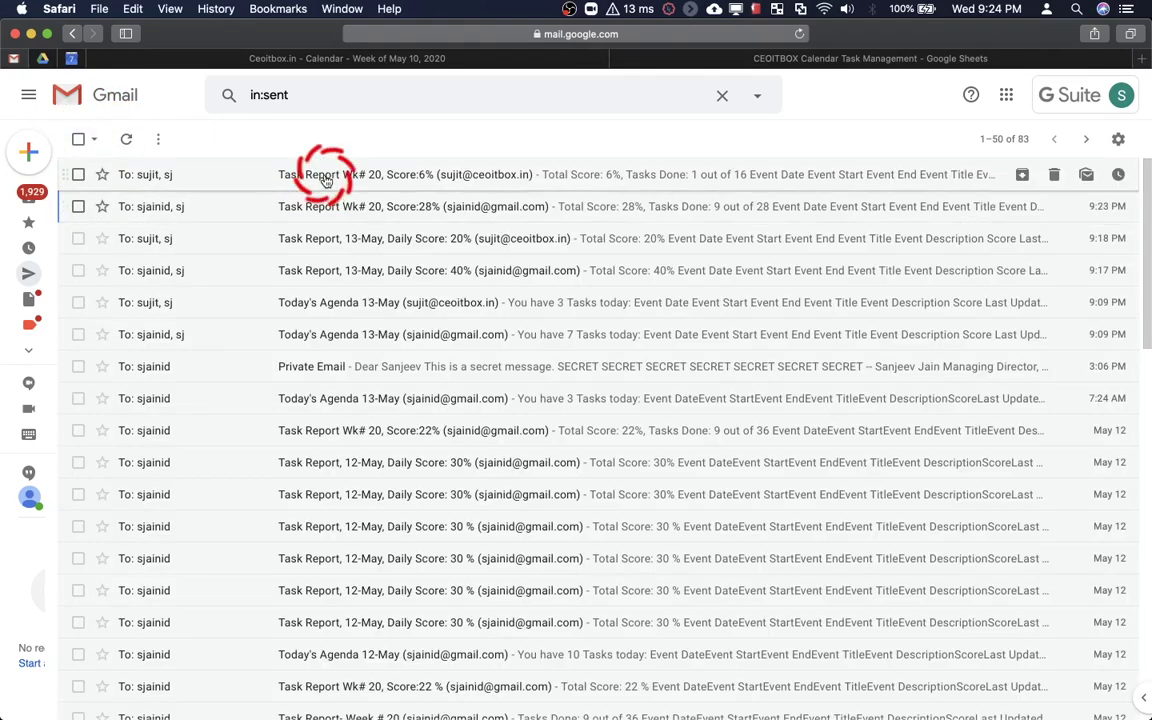
Read the weekly task report scored 6%, then return to the spreadsheet's Weekly Score Log
{"action": "left_click", "coordinate": [325, 178]}
{"action": "scroll", "coordinate": [446, 289], "scroll_direction": "down", "scroll_amount": 15}
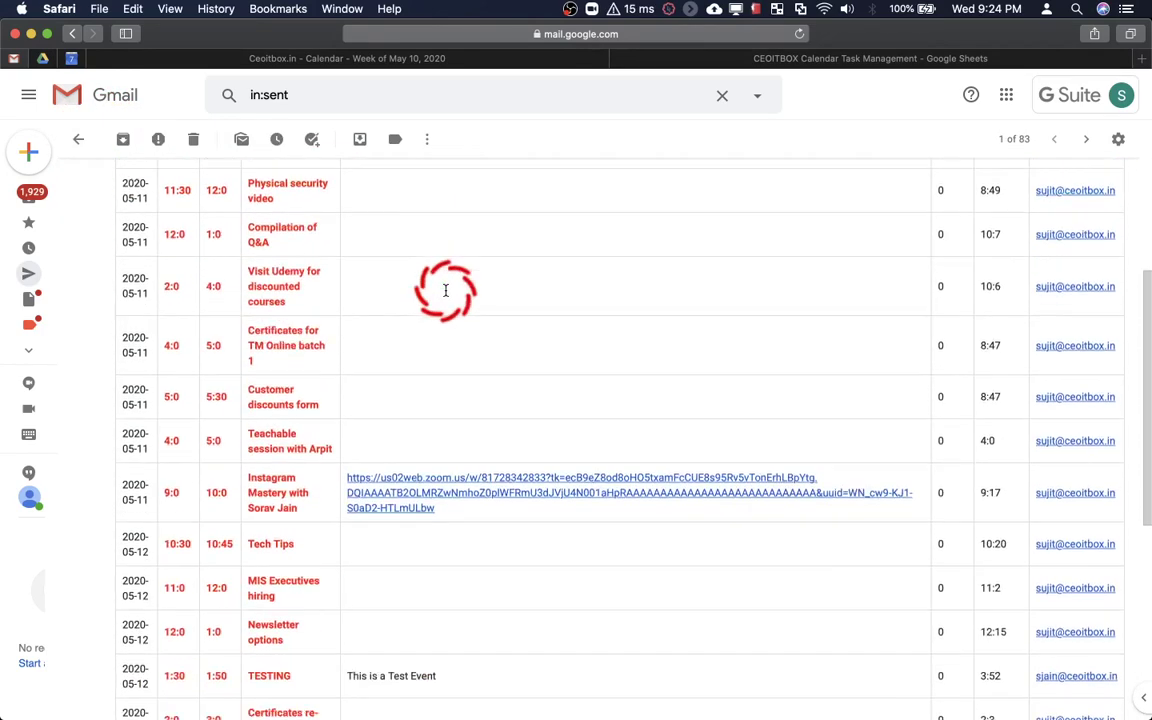
{"action": "scroll", "coordinate": [446, 293], "scroll_direction": "up", "scroll_amount": 15}
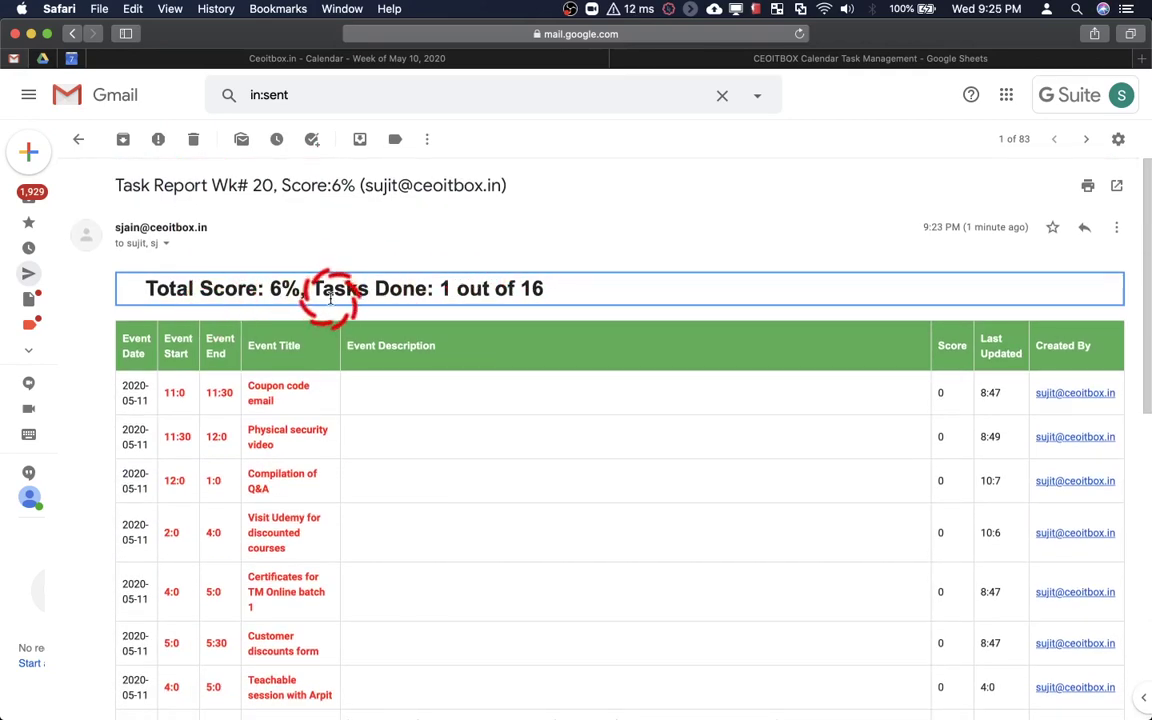
{"action": "scroll", "coordinate": [468, 350], "scroll_direction": "down", "scroll_amount": 15}
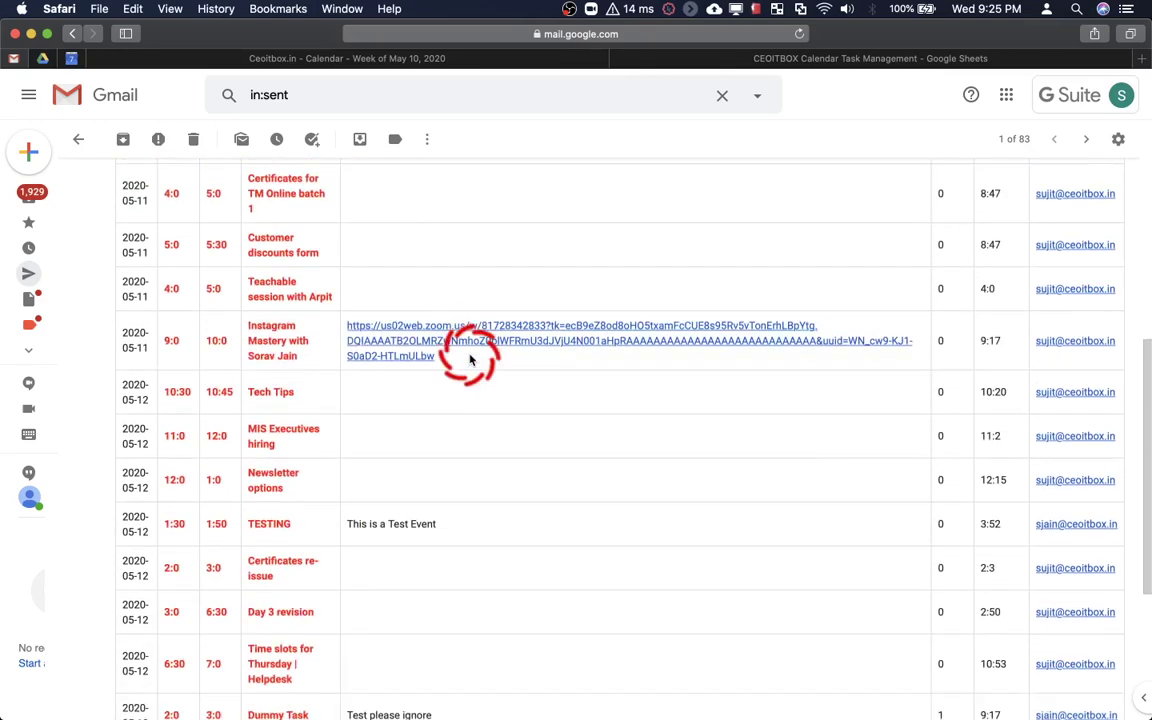
{"action": "scroll", "coordinate": [470, 360], "scroll_direction": "up", "scroll_amount": 15}
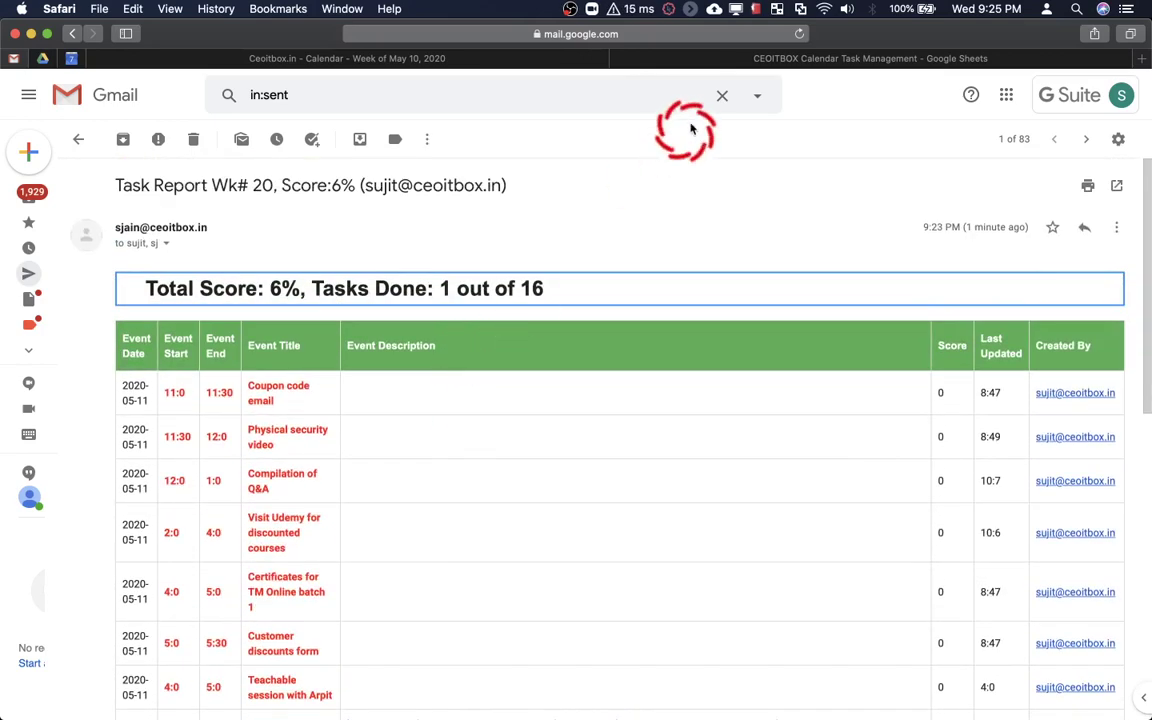
{"action": "left_click", "coordinate": [733, 60]}
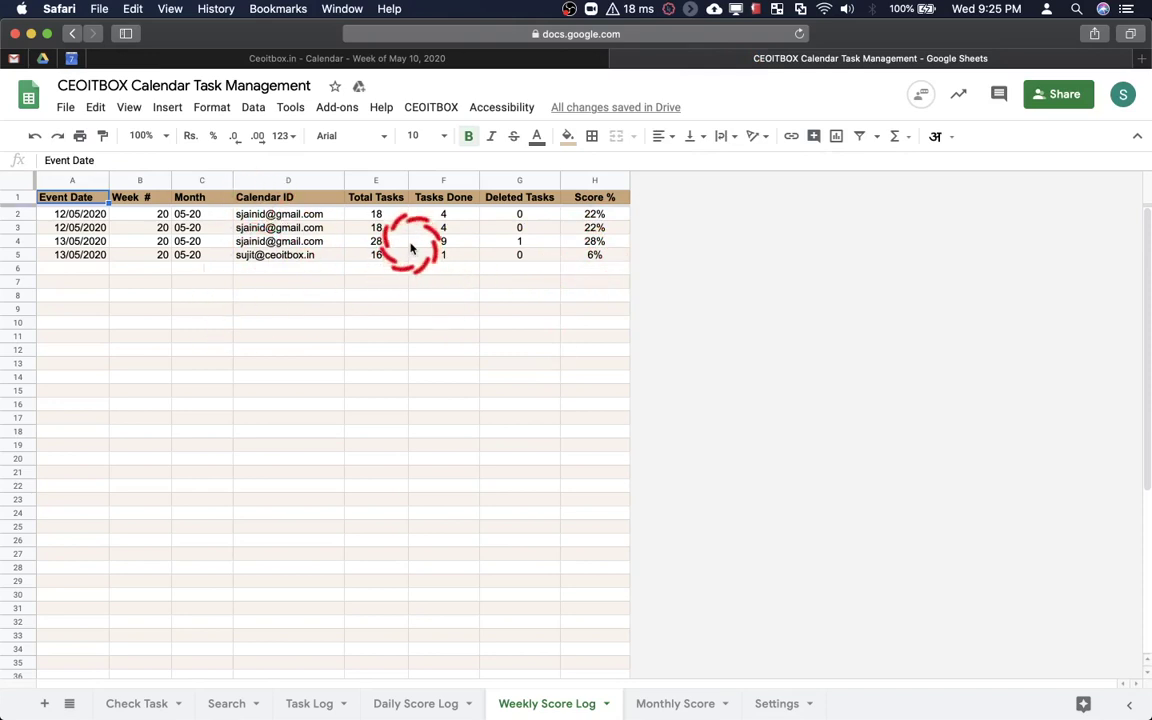
On Monthly Score, tick the second calendar in the pivot's Calendar ID filter to show 24% and 6%
{"action": "left_click", "coordinate": [662, 705]}
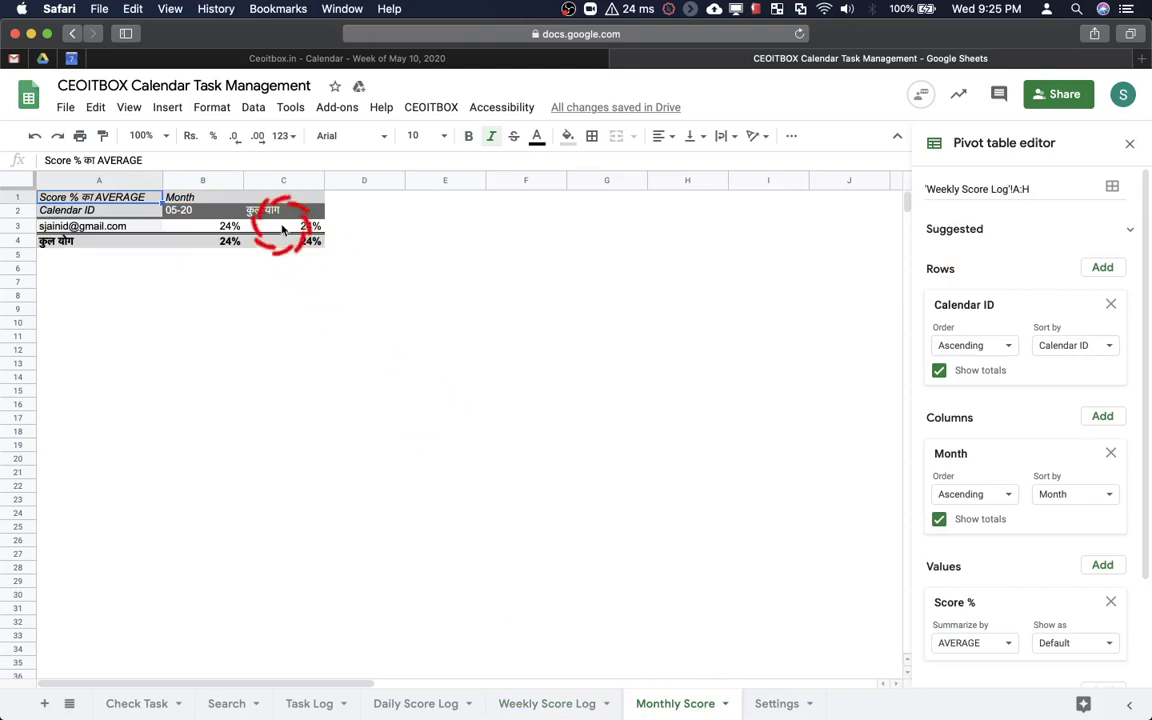
{"action": "left_click", "coordinate": [240, 228]}
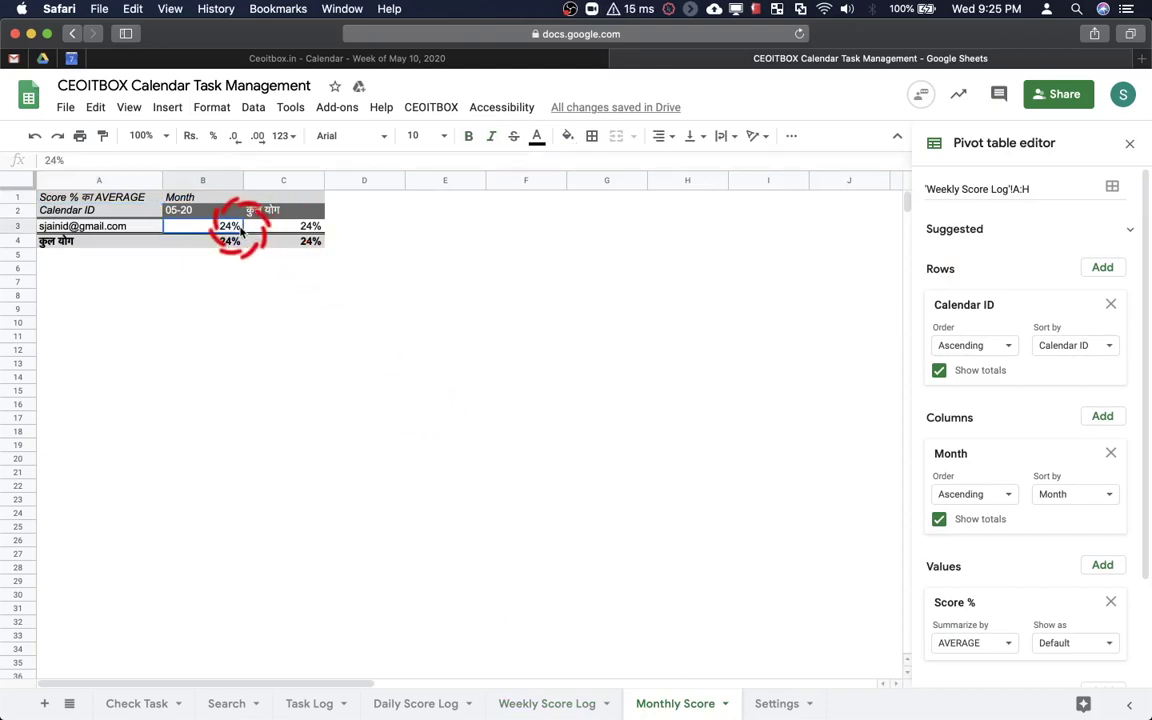
{"action": "left_click", "coordinate": [651, 256]}
{"action": "left_click", "coordinate": [220, 229]}
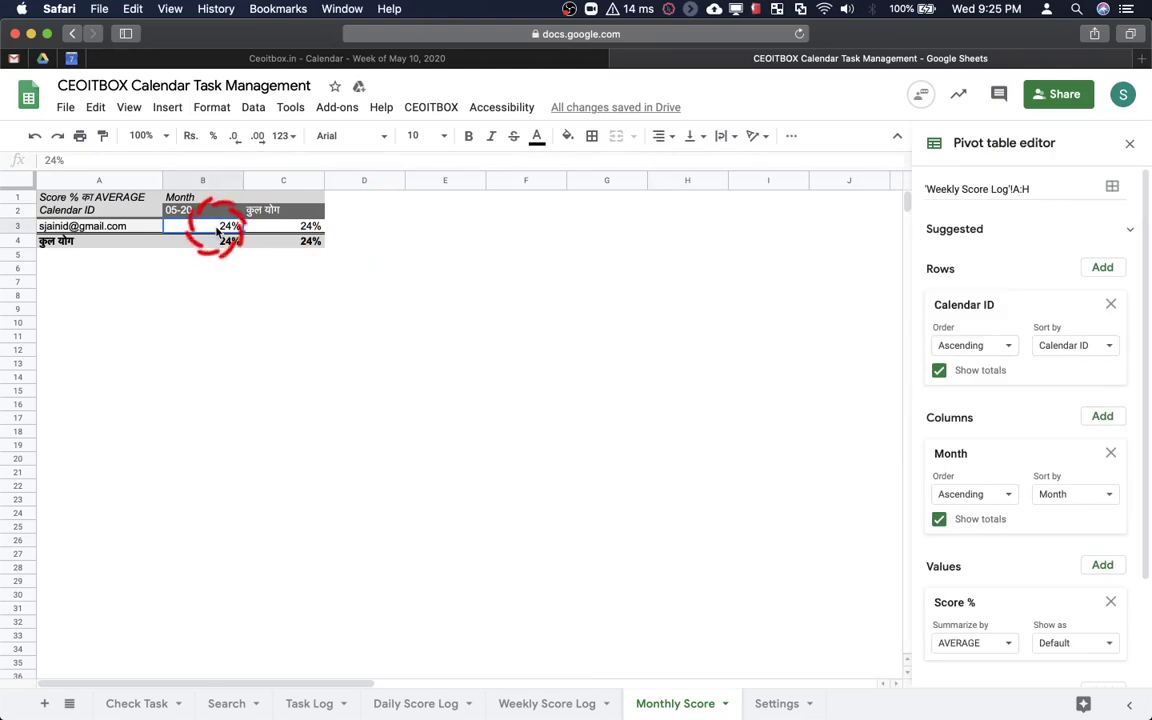
{"action": "scroll", "coordinate": [960, 470], "scroll_direction": "down", "scroll_amount": 3}
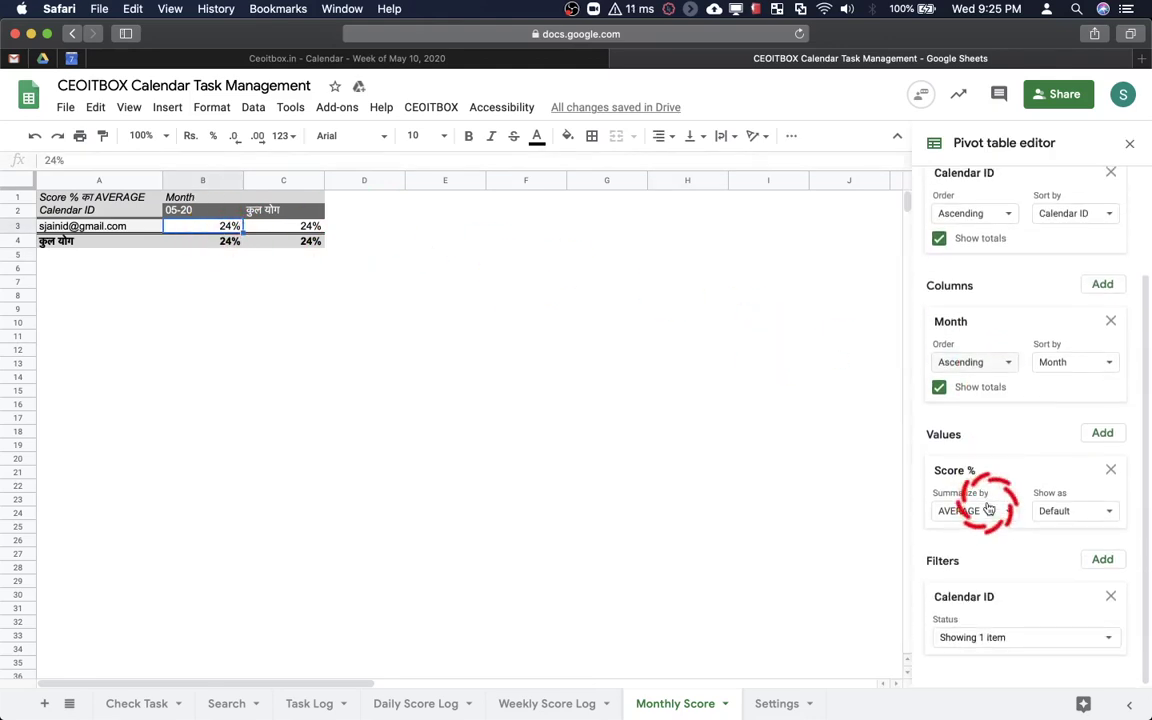
{"action": "left_click", "coordinate": [1046, 640]}
{"action": "left_click", "coordinate": [1010, 612]}
{"action": "left_click", "coordinate": [1102, 694]}
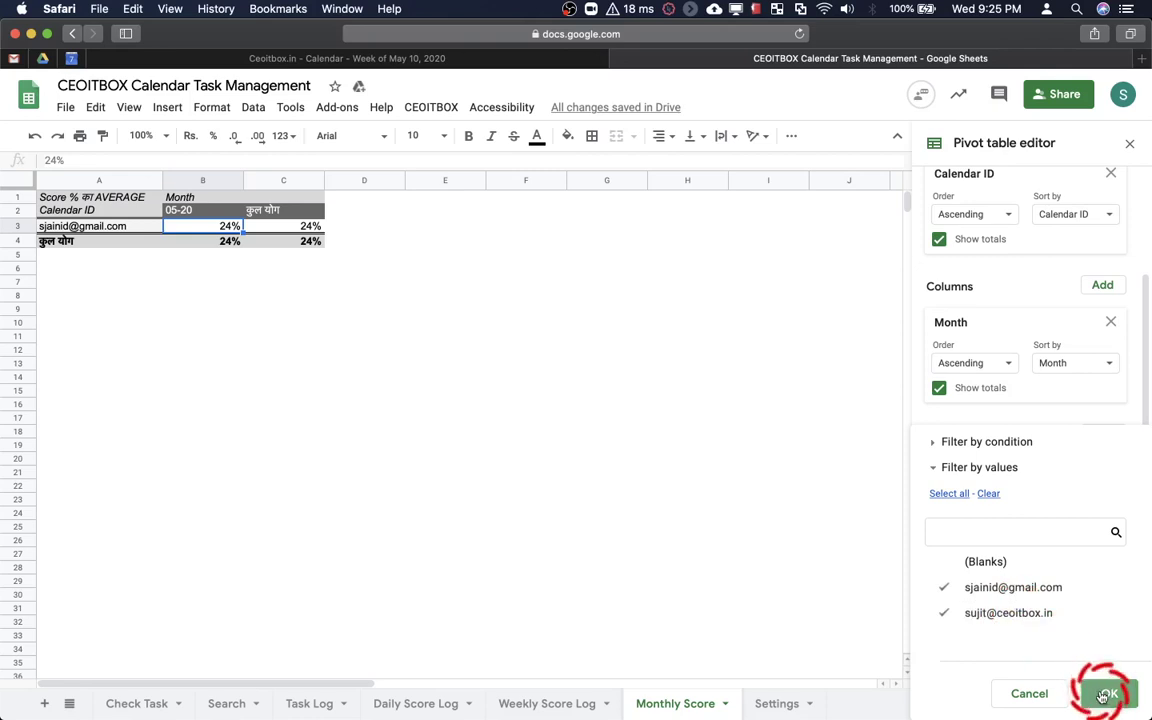
{"action": "left_click", "coordinate": [596, 280]}
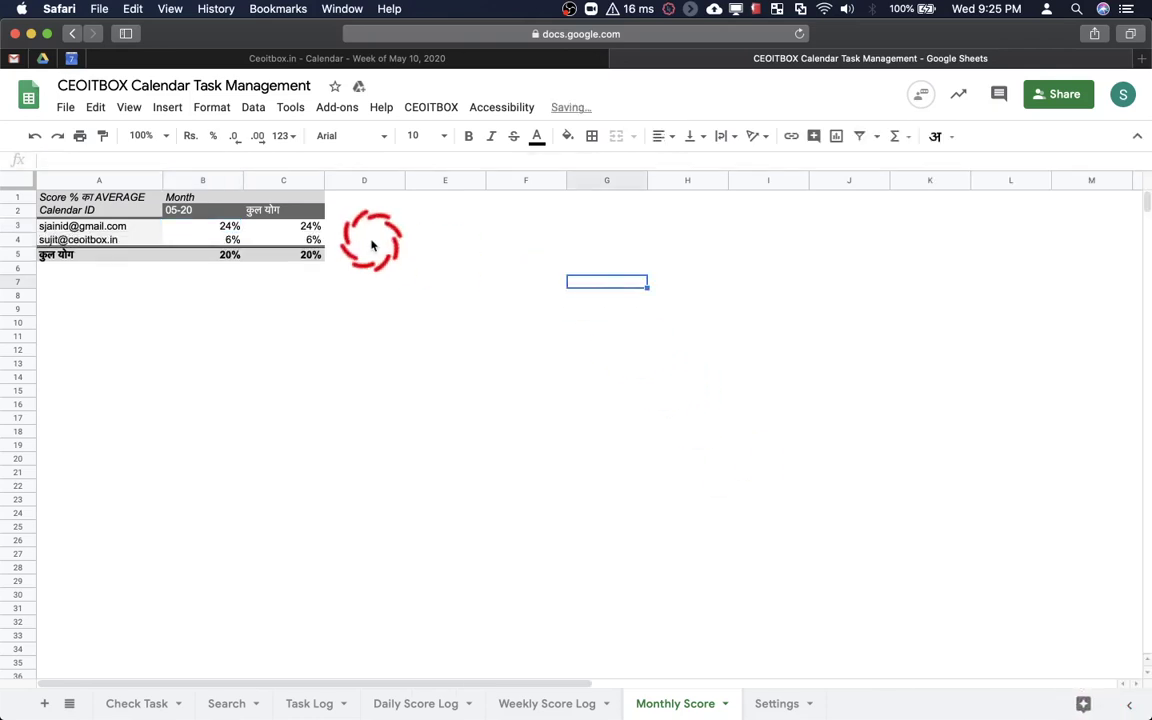
{"action": "left_click", "coordinate": [295, 230]}
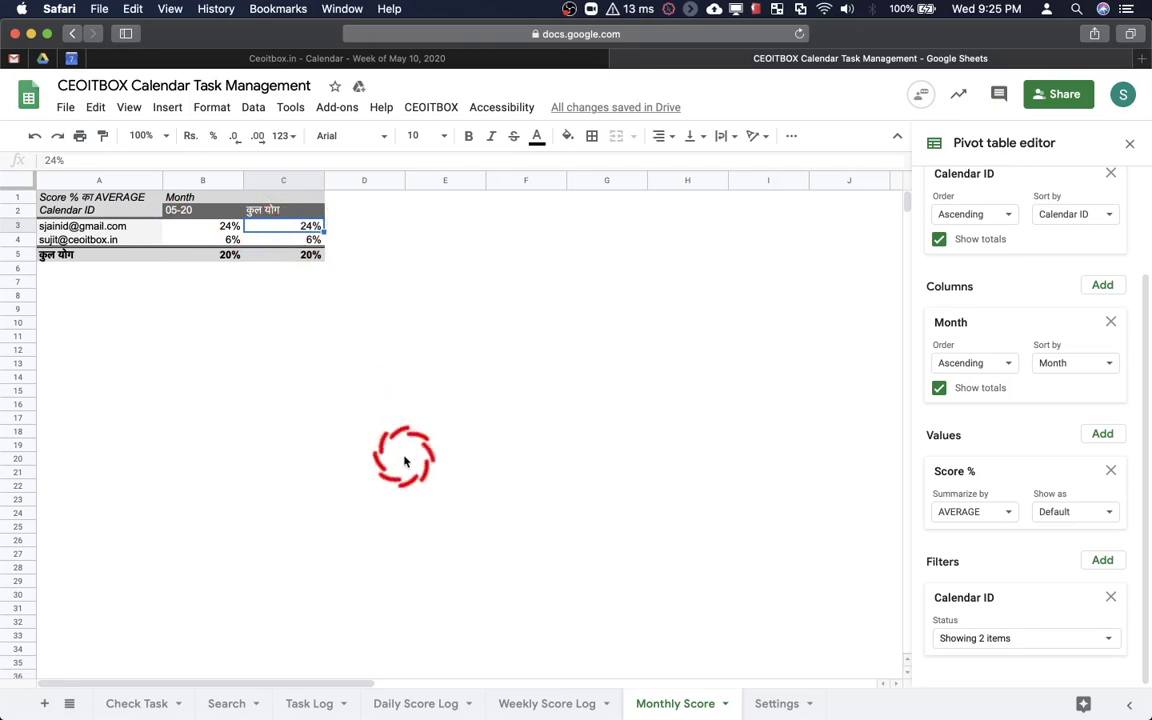
Browse the Weekly and Daily Score Log sheets and glance at the add-ons list
{"action": "left_click", "coordinate": [515, 700]}
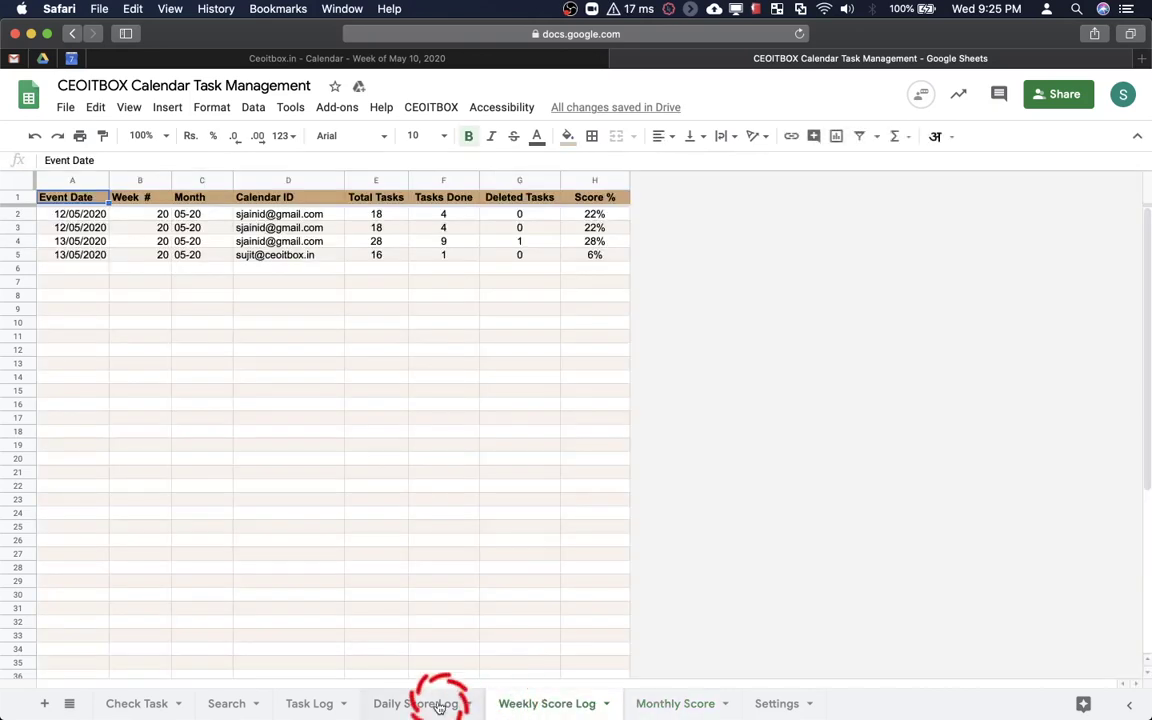
{"action": "left_click", "coordinate": [418, 700]}
{"action": "left_click", "coordinate": [335, 110]}
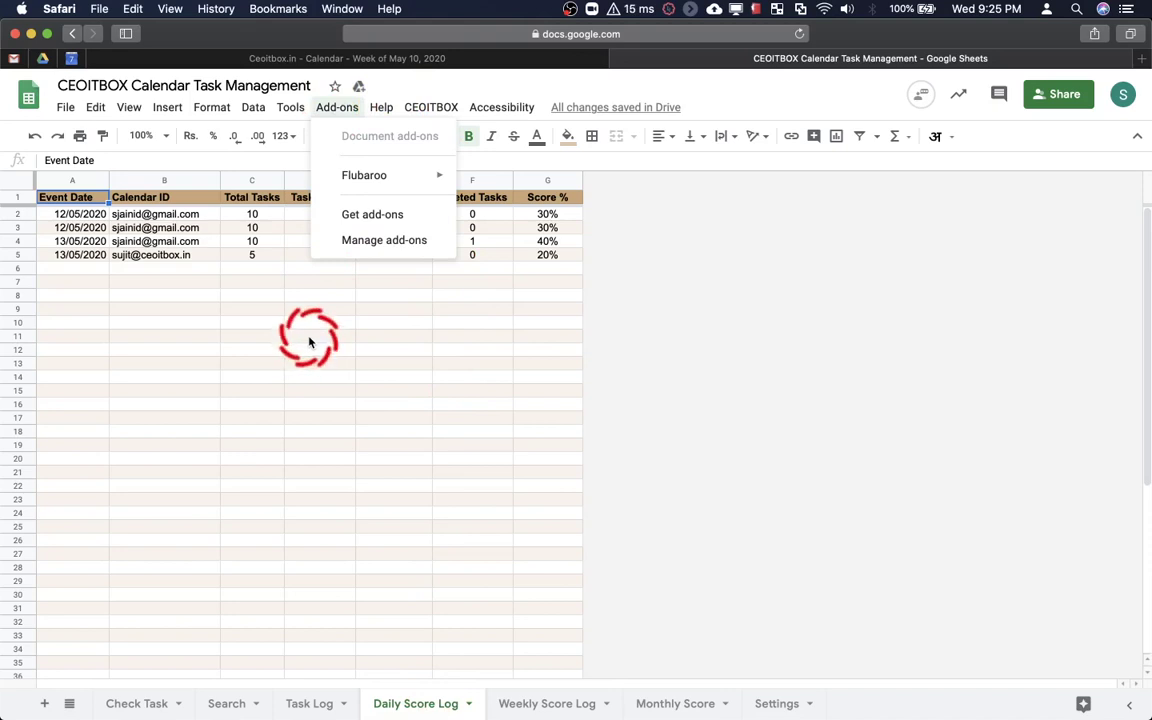
{"action": "left_click", "coordinate": [309, 343]}
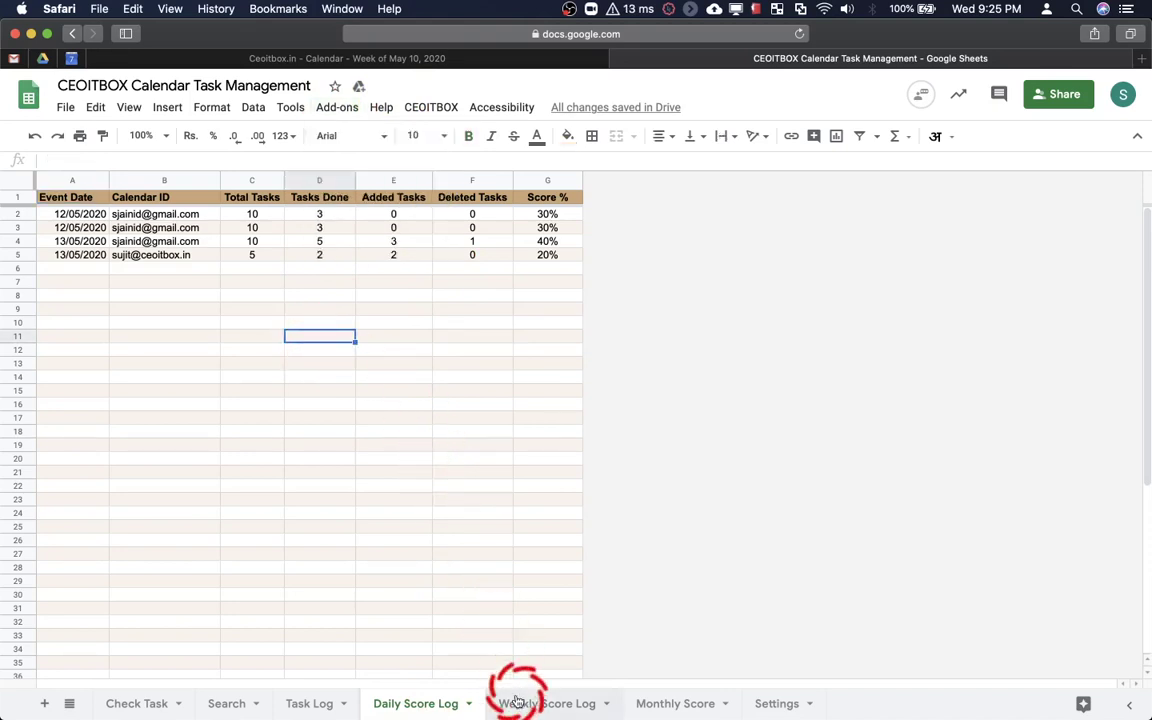
{"action": "left_click", "coordinate": [514, 703]}
Flip through the Monthly, Weekly and Daily score sheets, then switch to Google Calendar's 10–16 May week
{"action": "left_click", "coordinate": [653, 705]}
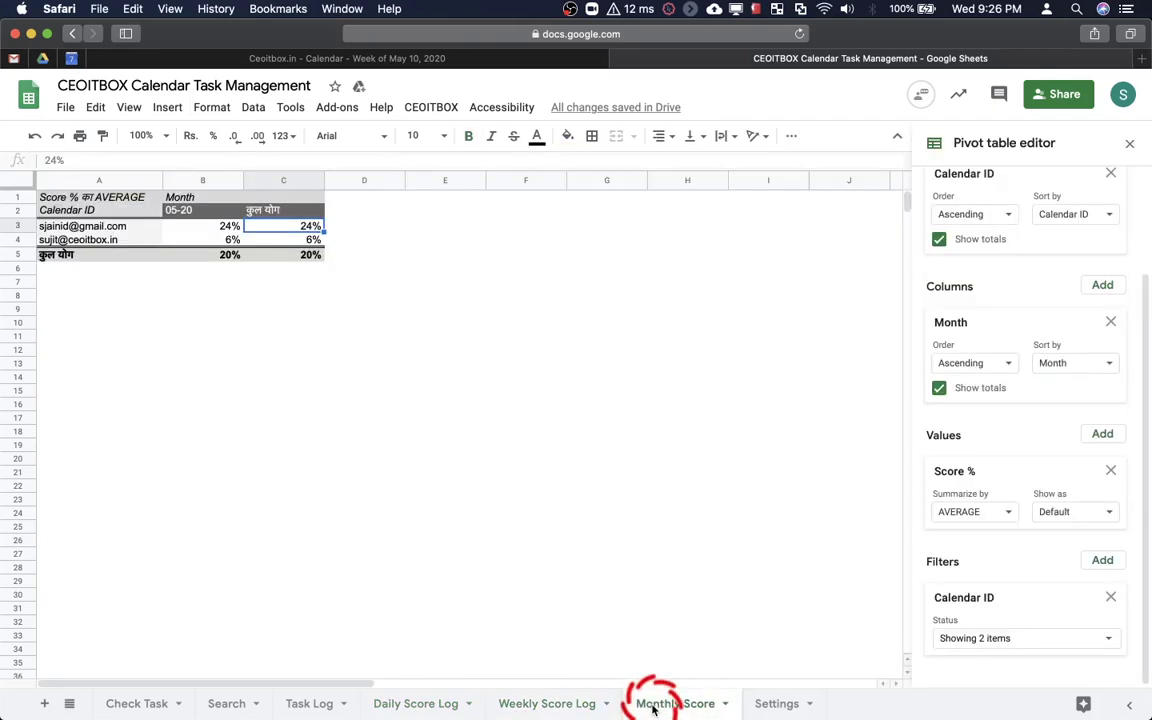
{"action": "left_click", "coordinate": [591, 705]}
{"action": "left_click", "coordinate": [450, 704]}
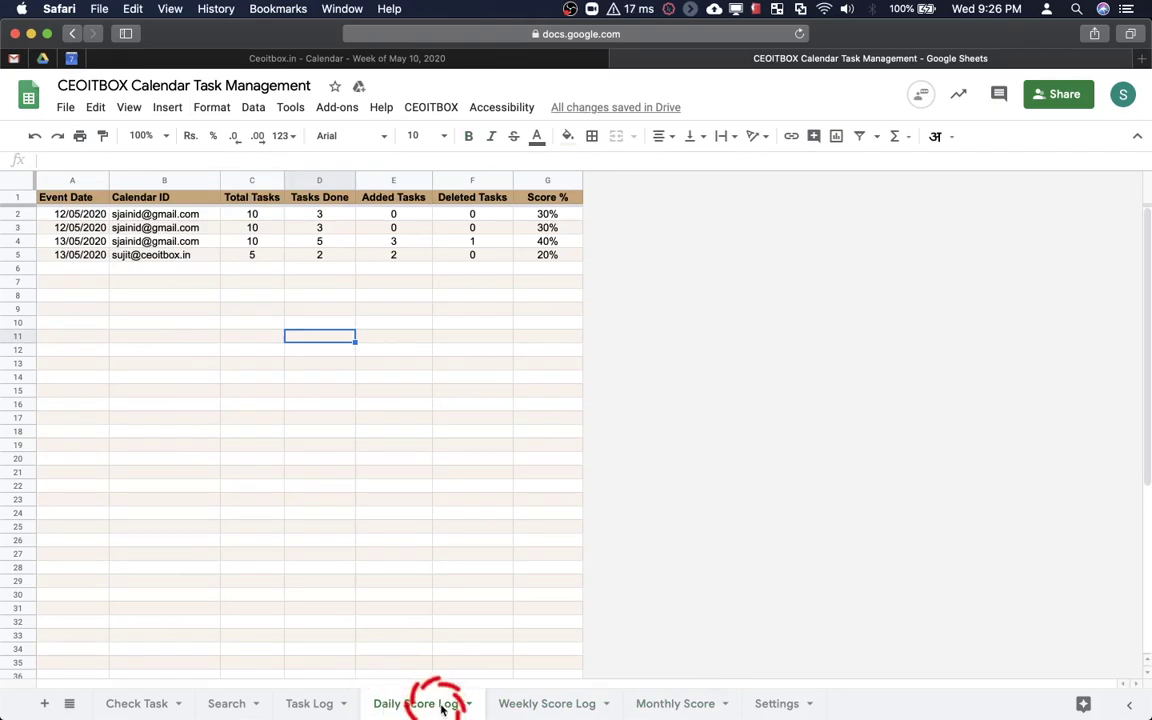
{"action": "left_click", "coordinate": [532, 704]}
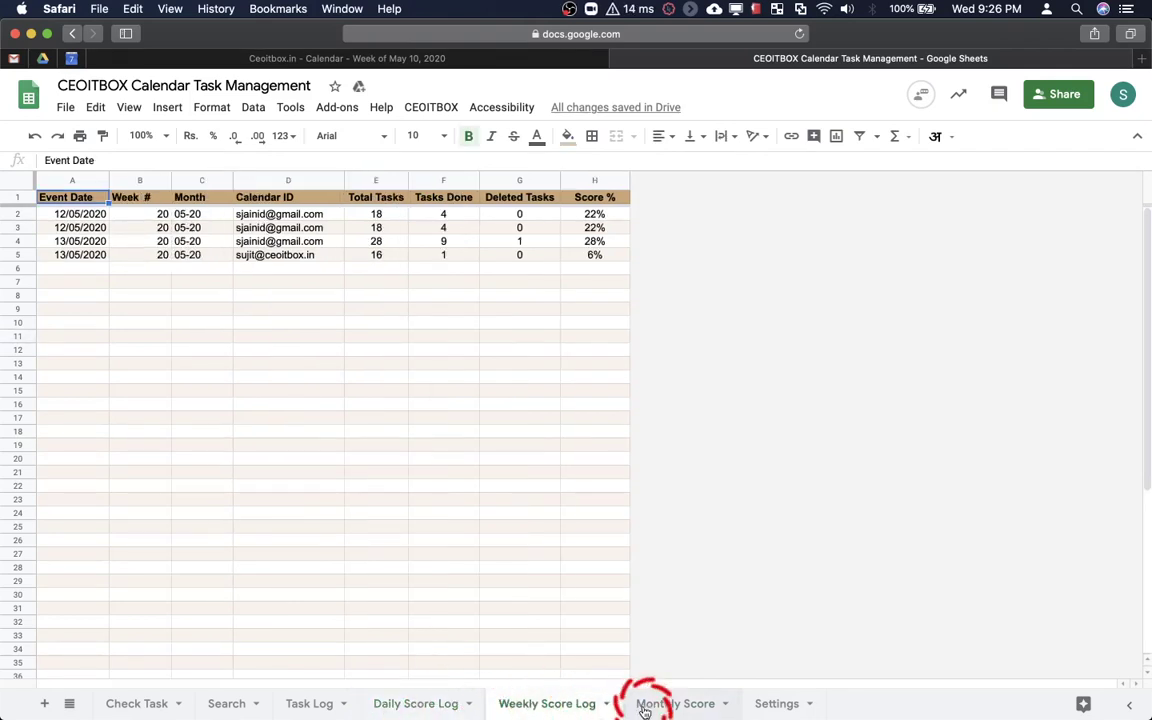
{"action": "left_click", "coordinate": [645, 708]}
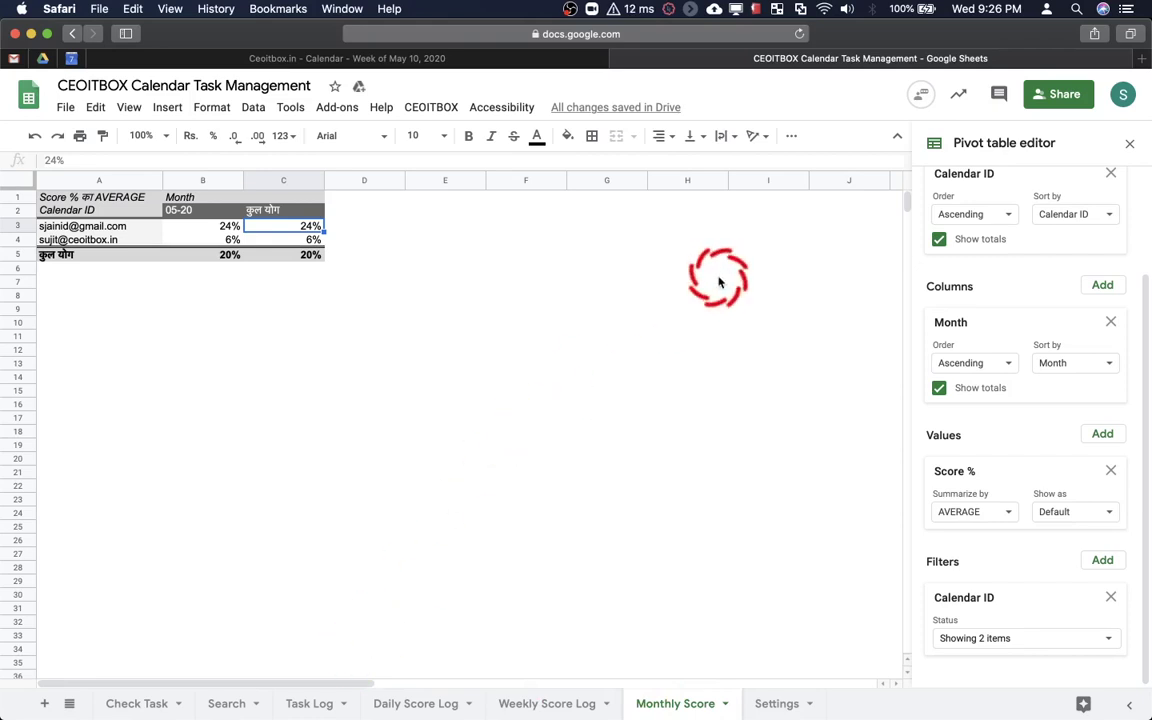
{"action": "left_click", "coordinate": [71, 58]}
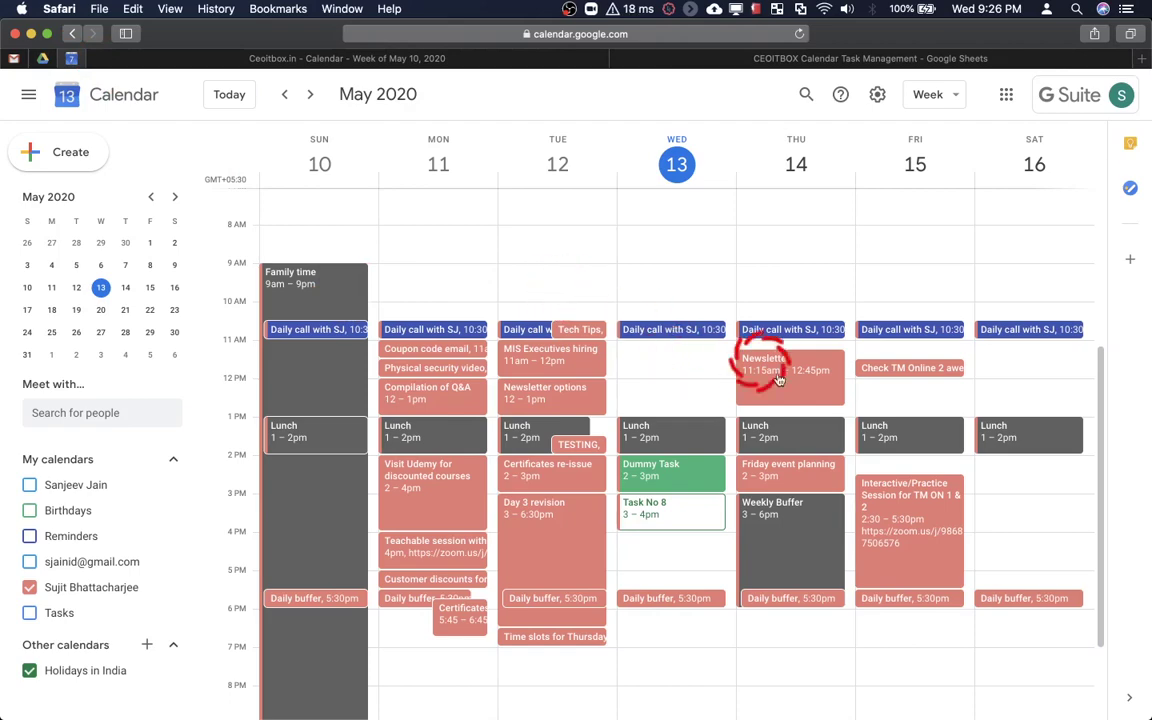
Recolour Thursday's Newsletter event to Sage green, save it and dismiss the colour tip
{"action": "left_click", "coordinate": [838, 368]}
{"action": "key", "text": "Escape"}
{"action": "key", "text": "e"}
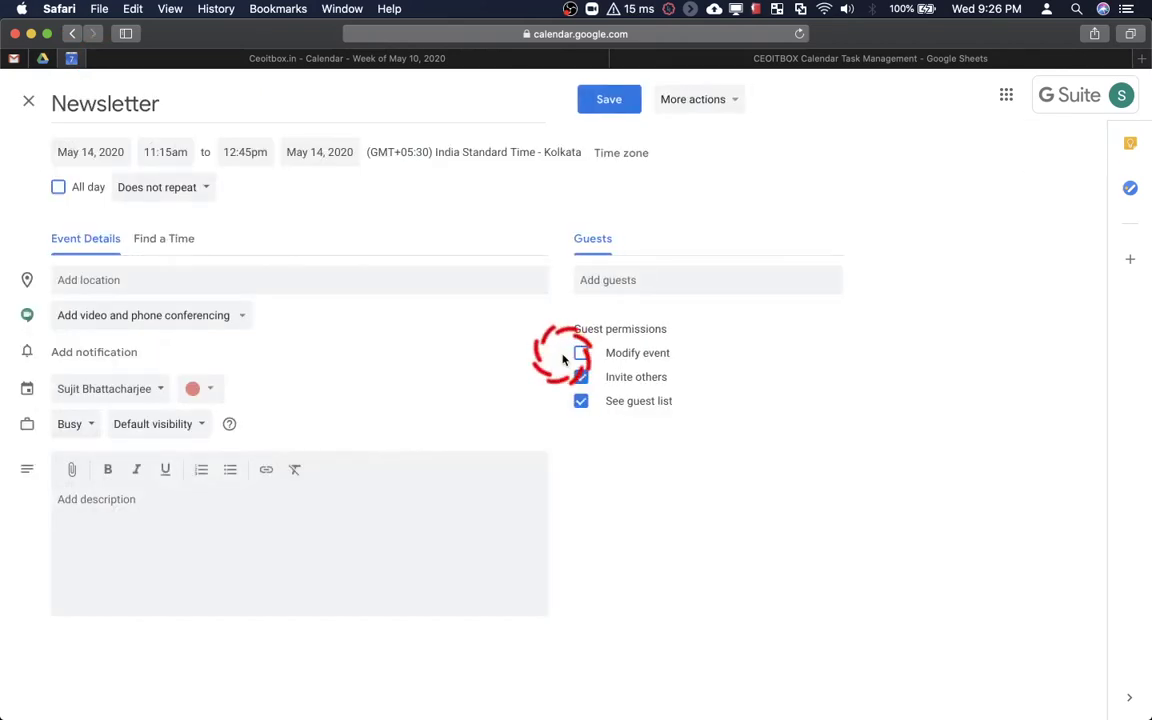
{"action": "left_click", "coordinate": [197, 395]}
{"action": "left_click", "coordinate": [194, 425]}
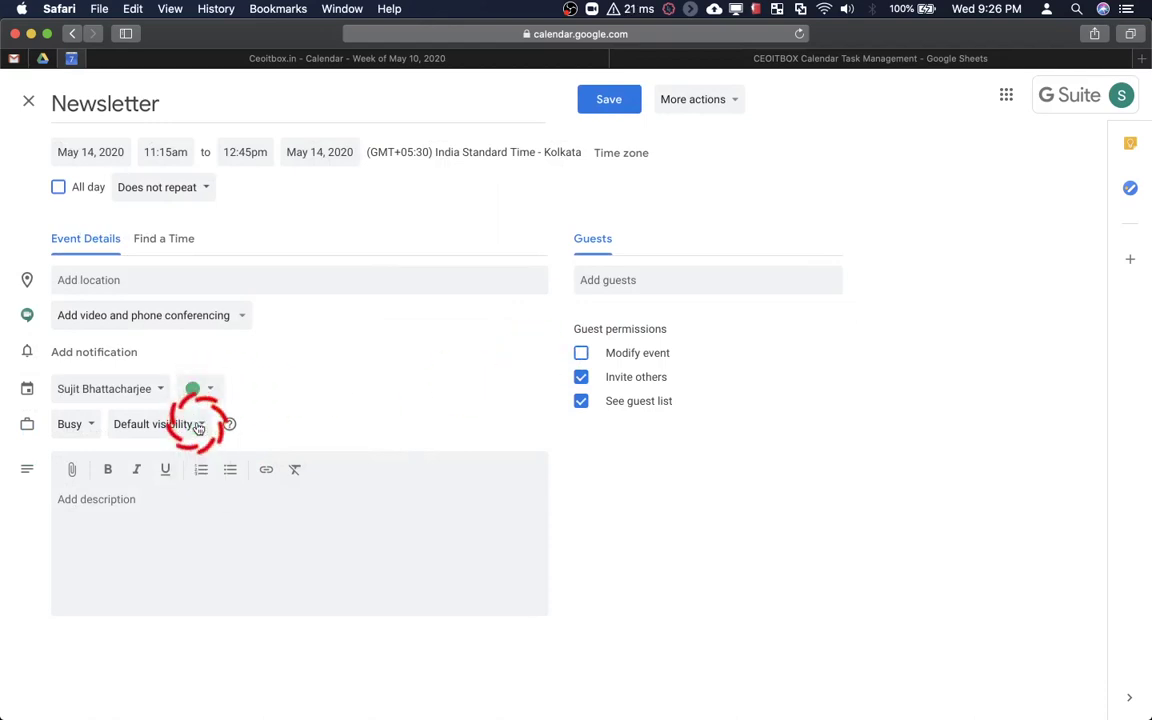
{"action": "left_click", "coordinate": [612, 101]}
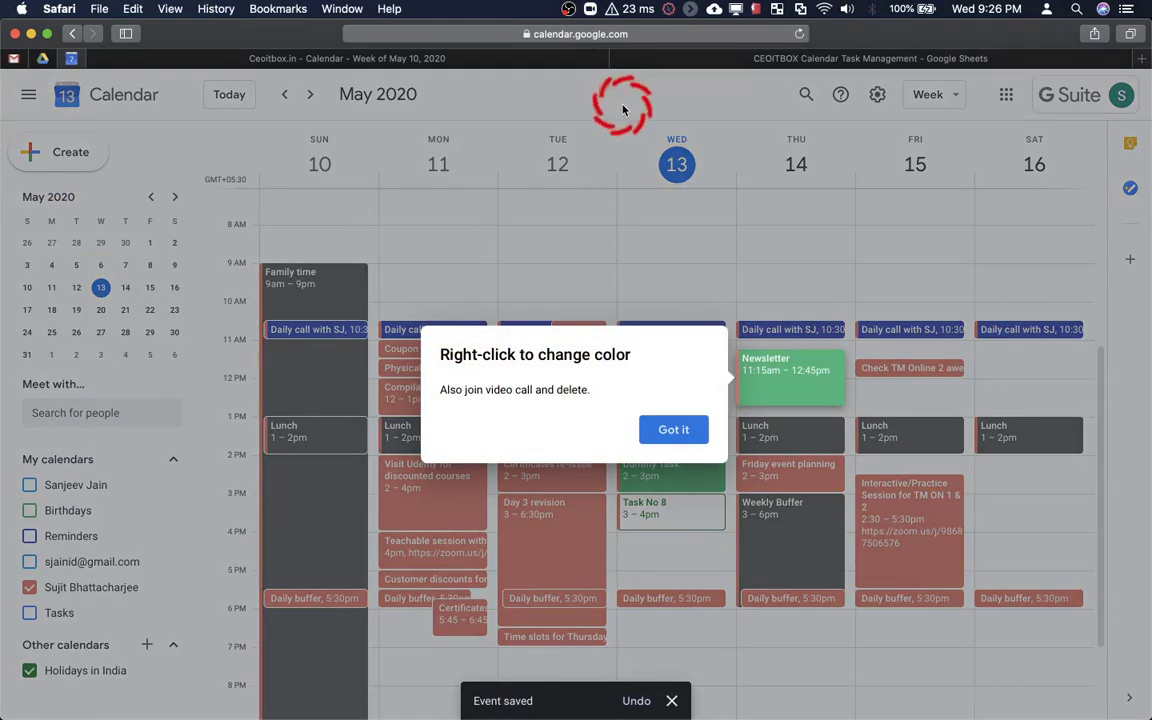
{"action": "left_click", "coordinate": [653, 429]}
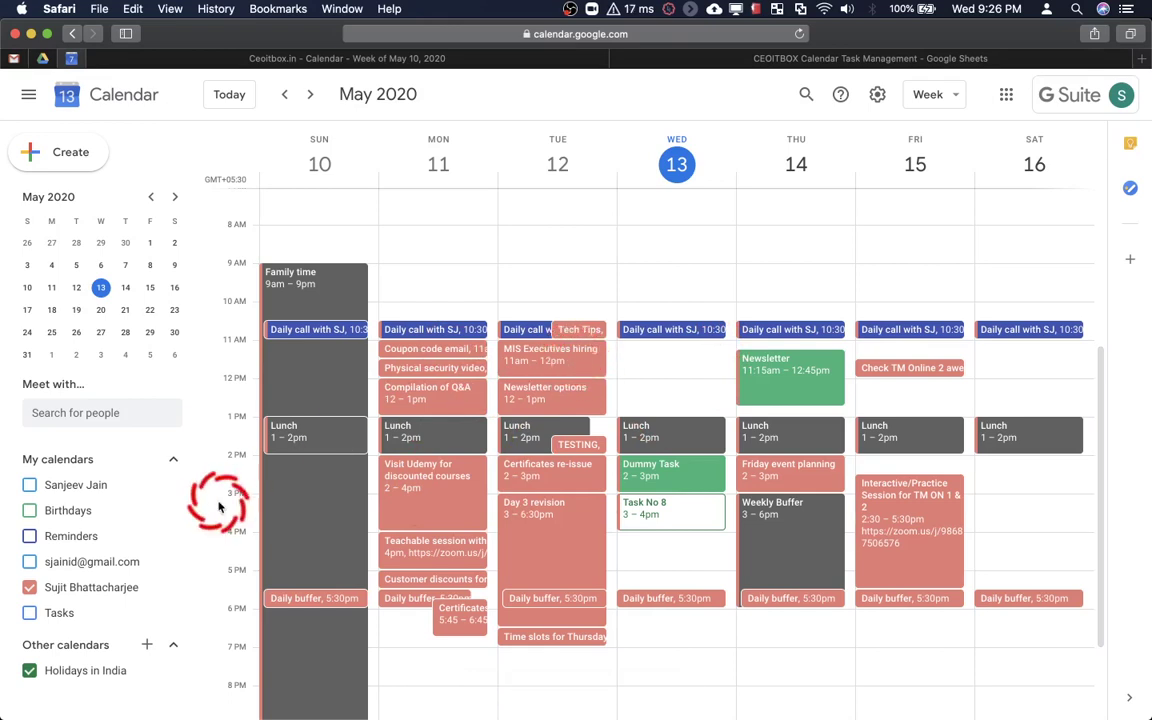
Close the calendar options menu, discard the accidental untitled event and return to the spreadsheet
{"action": "left_click", "coordinate": [173, 588]}
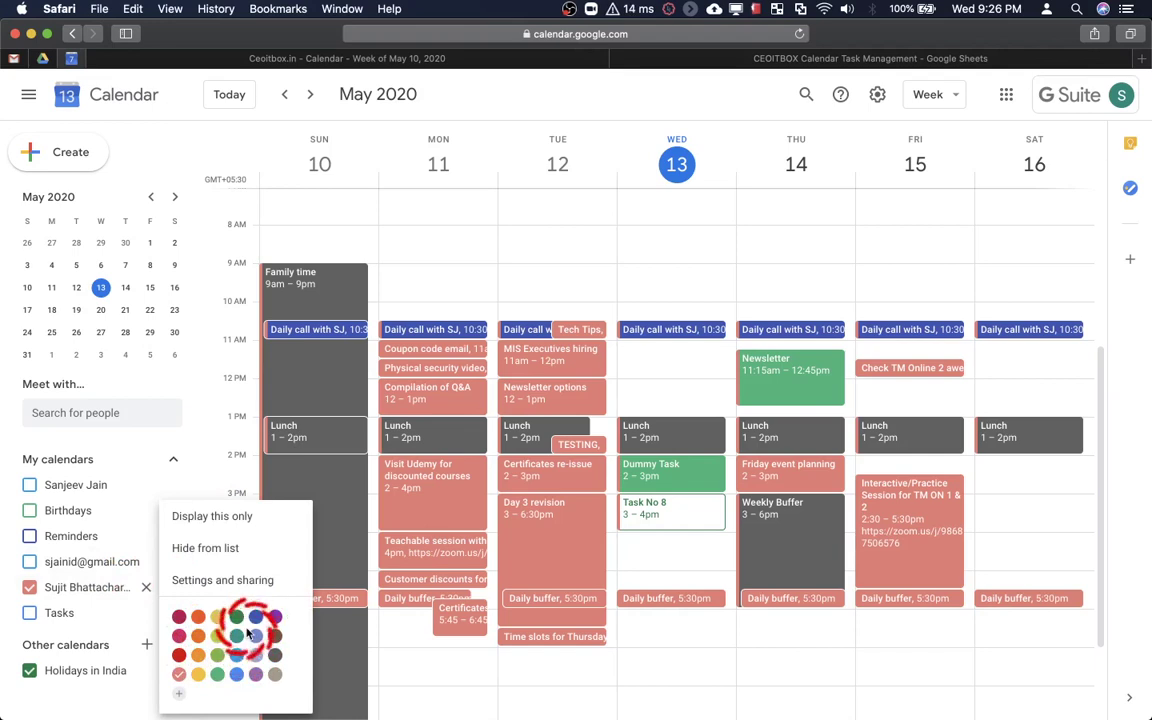
{"action": "left_click", "coordinate": [404, 663]}
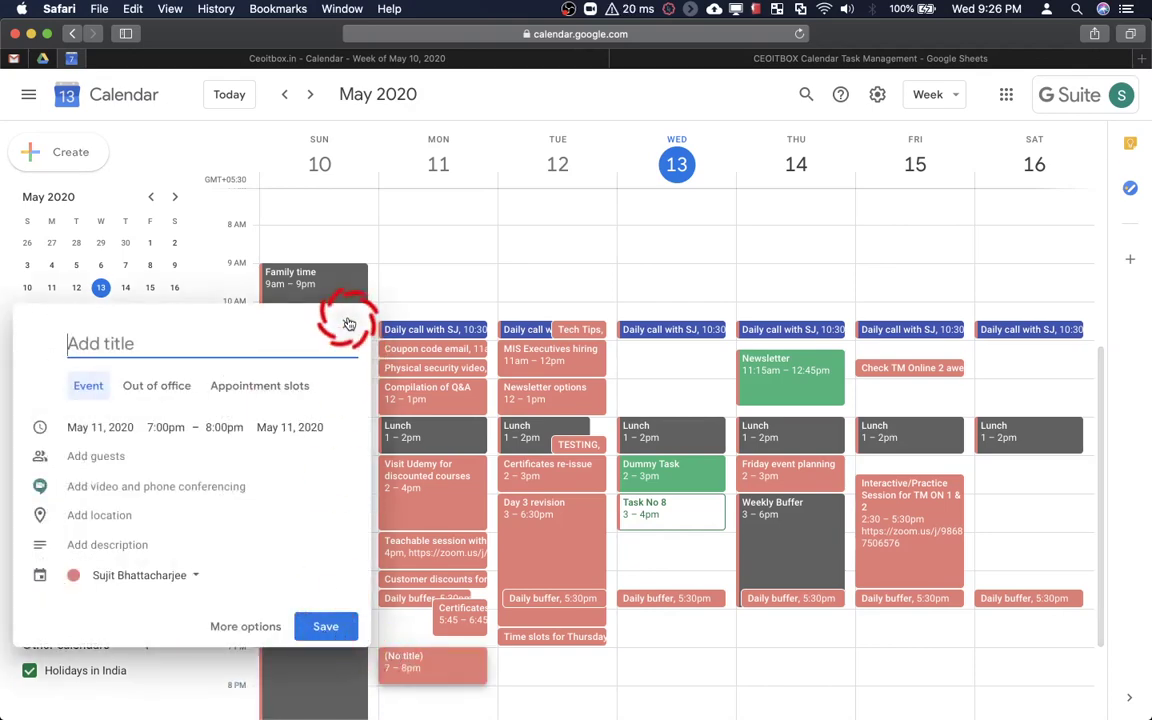
{"action": "left_click", "coordinate": [347, 323]}
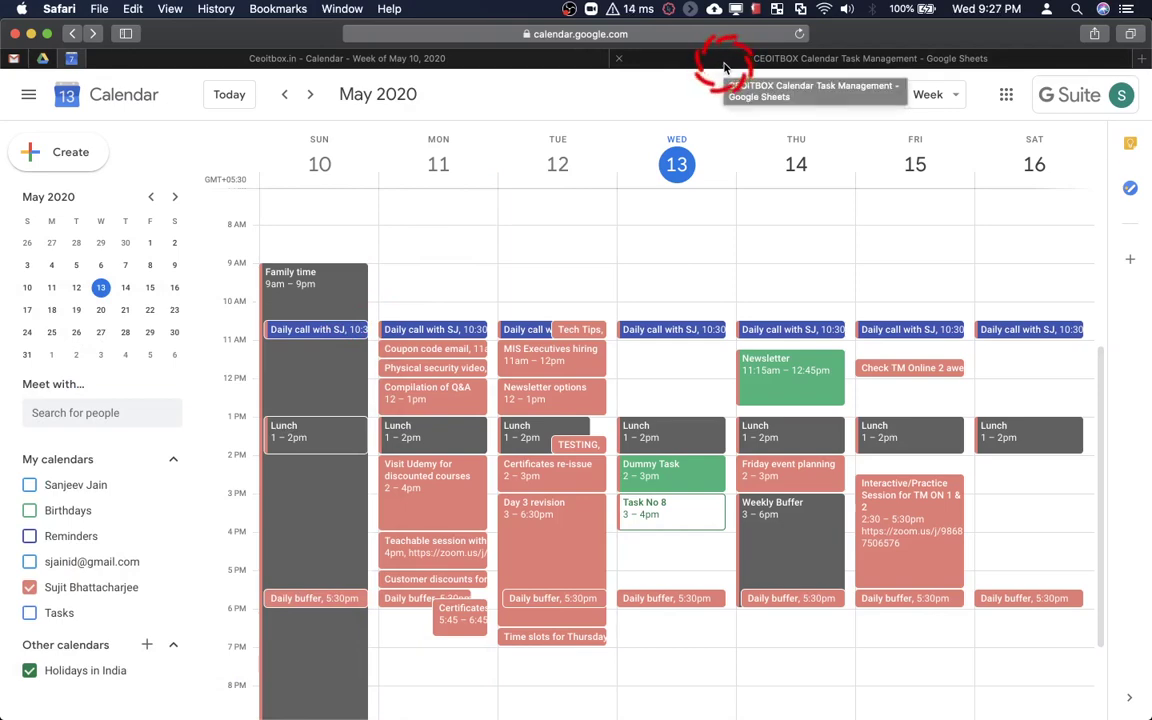
{"action": "left_click", "coordinate": [726, 60]}
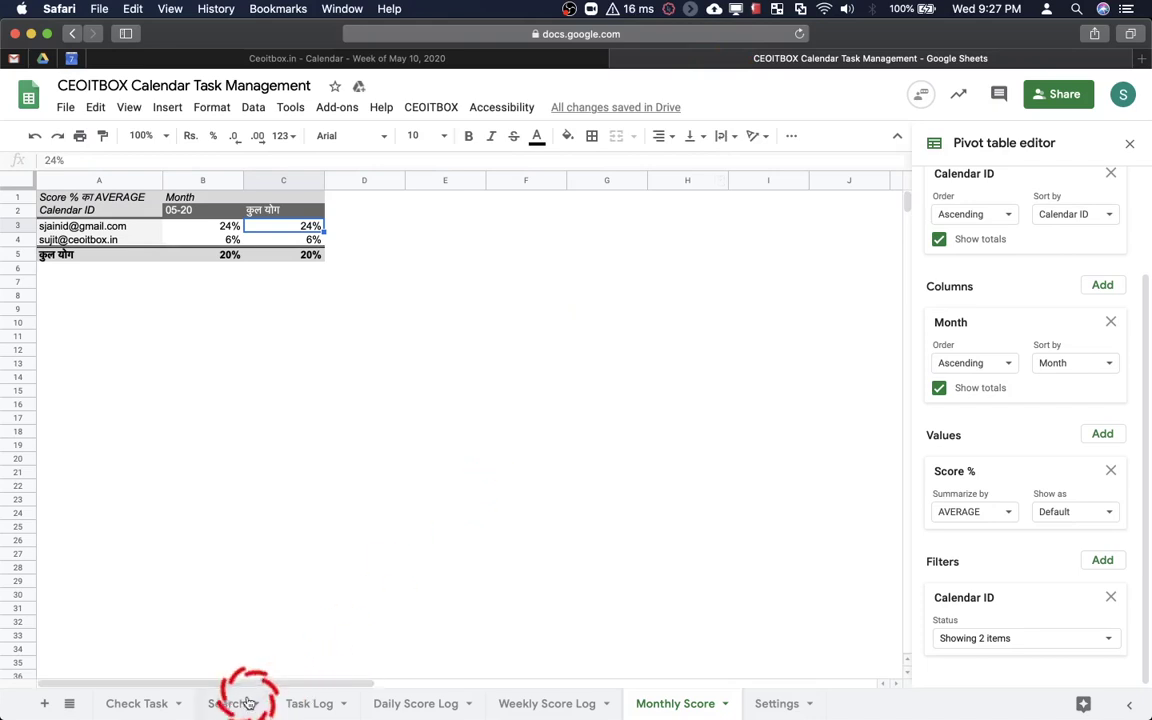
Open the Search sheet, show only the gmail calendar in Calendar, then launch the Search Calendar form
{"action": "left_click", "coordinate": [228, 703]}
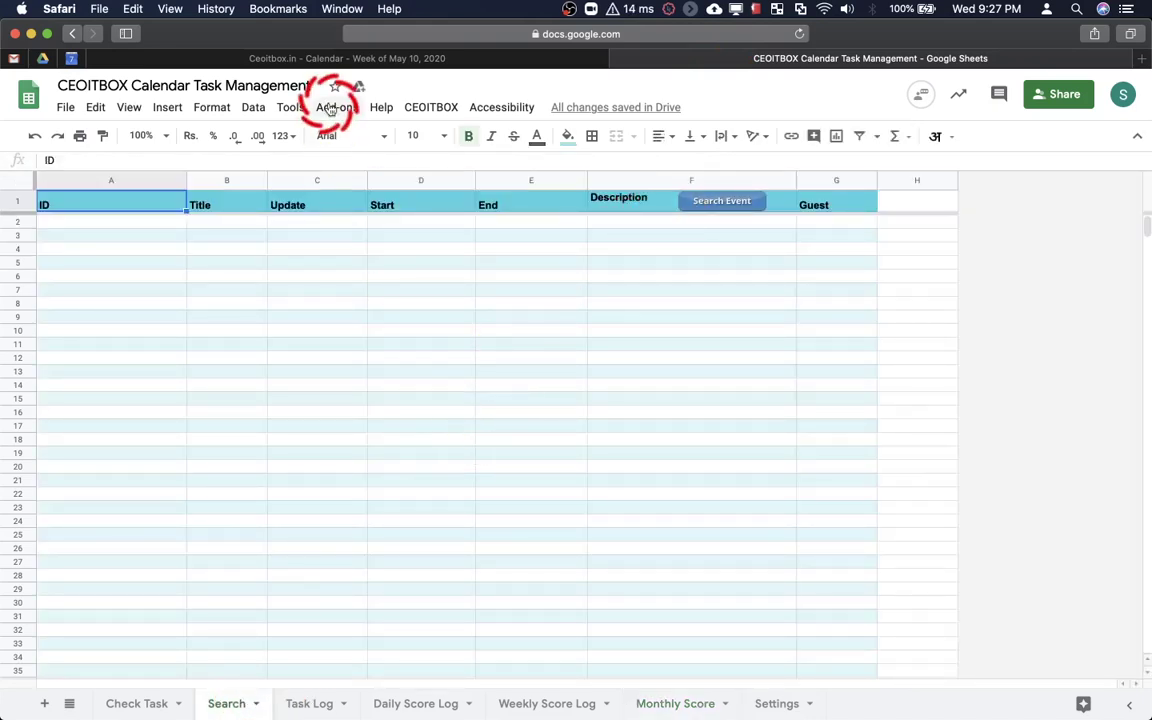
{"action": "left_click", "coordinate": [71, 58]}
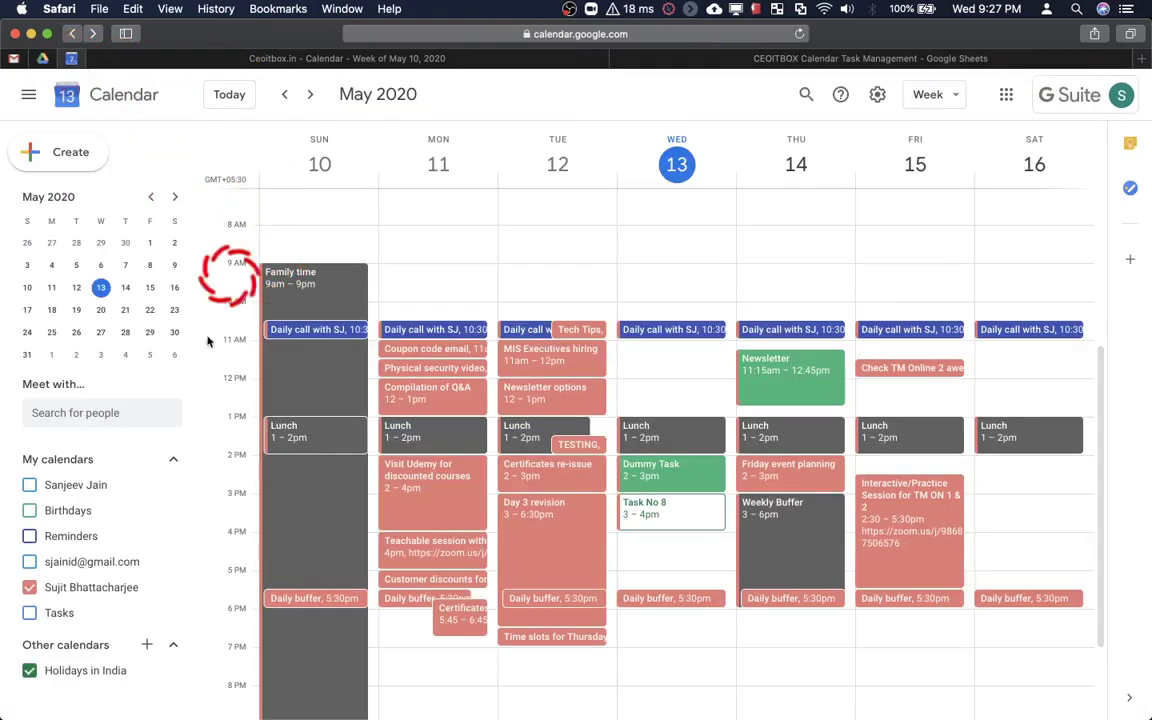
{"action": "left_click", "coordinate": [82, 562]}
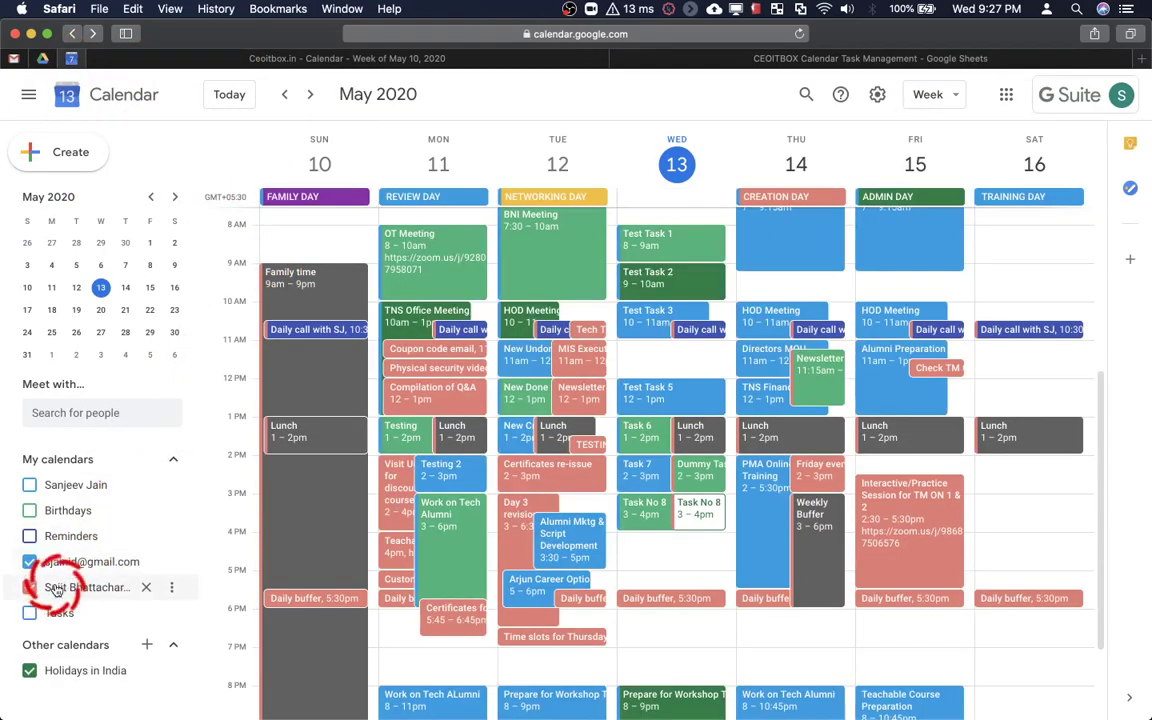
{"action": "left_click", "coordinate": [57, 587]}
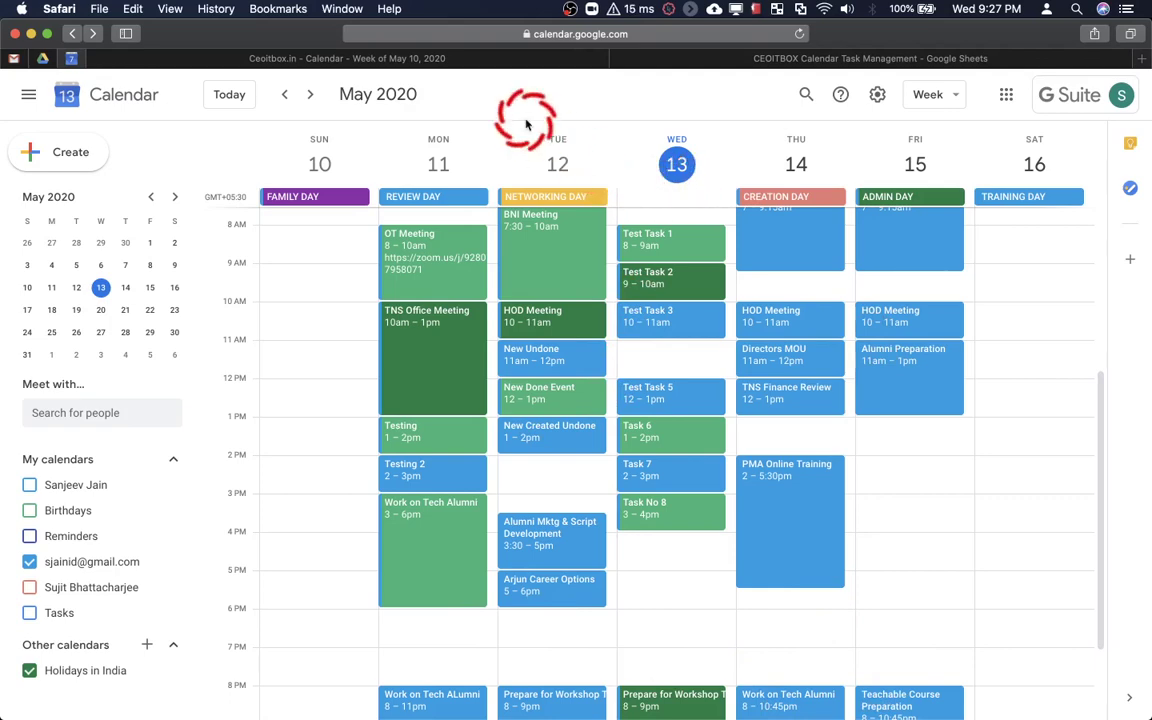
{"action": "left_click", "coordinate": [636, 60]}
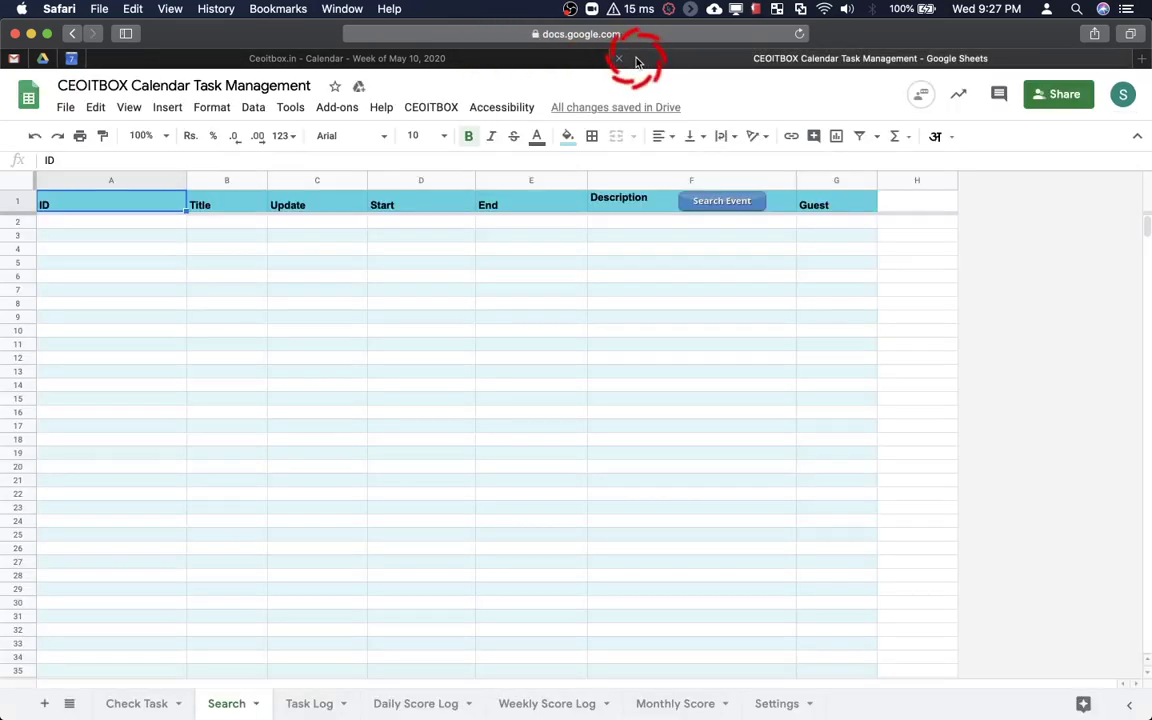
{"action": "left_click", "coordinate": [732, 204]}
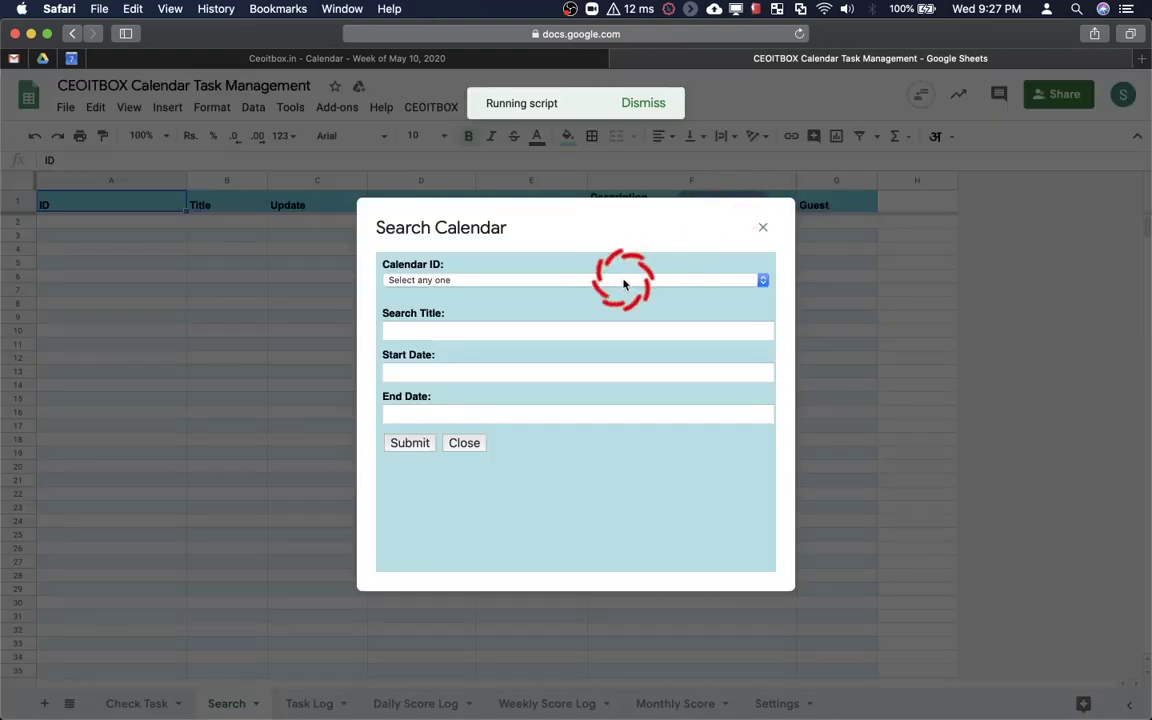
Search the gmail calendar for 'alumni' events from 2020/05/08 to 2020/05/13 and submit
{"action": "left_click", "coordinate": [625, 280]}
{"action": "left_click", "coordinate": [600, 294]}
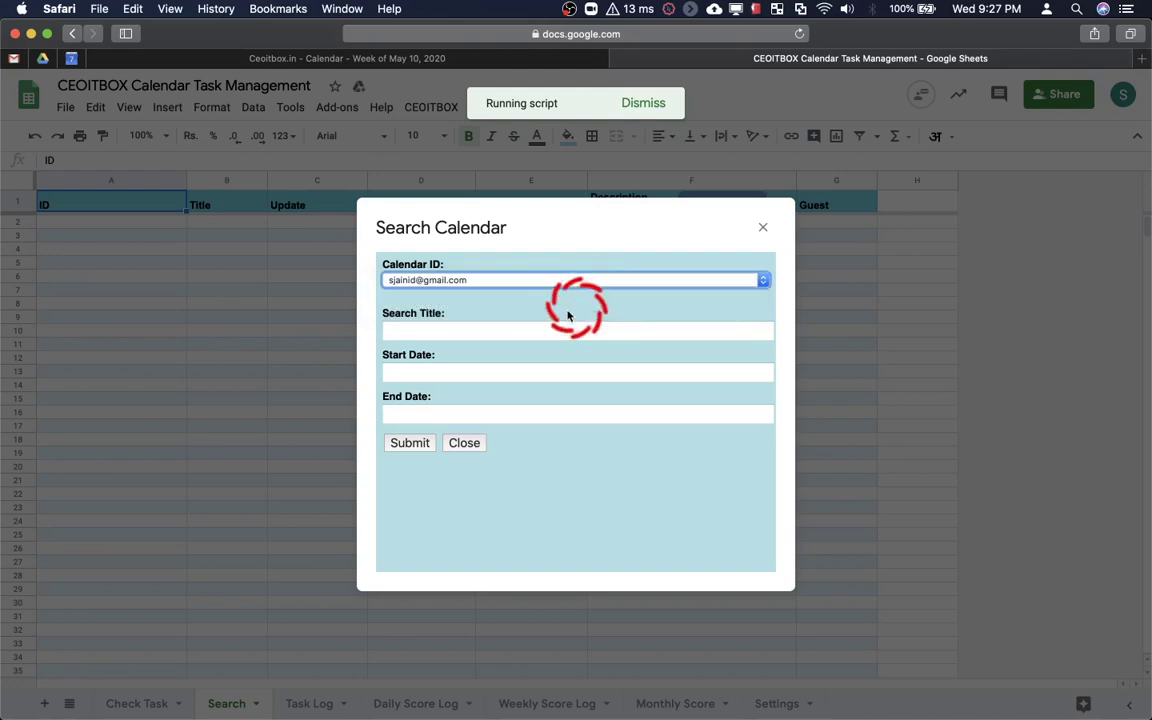
{"action": "left_click", "coordinate": [531, 330]}
{"action": "type", "text": "alumni"}
{"action": "left_click", "coordinate": [498, 368]}
{"action": "left_click", "coordinate": [488, 366]}
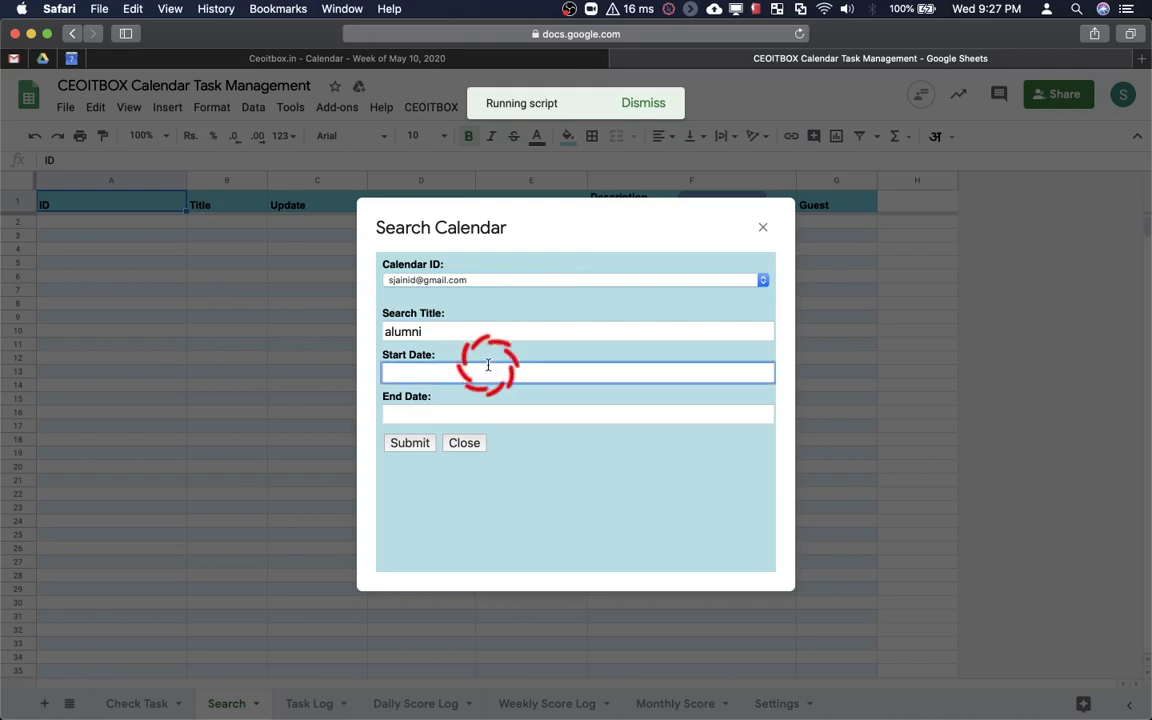
{"action": "left_click", "coordinate": [456, 414]}
{"action": "left_click", "coordinate": [471, 372]}
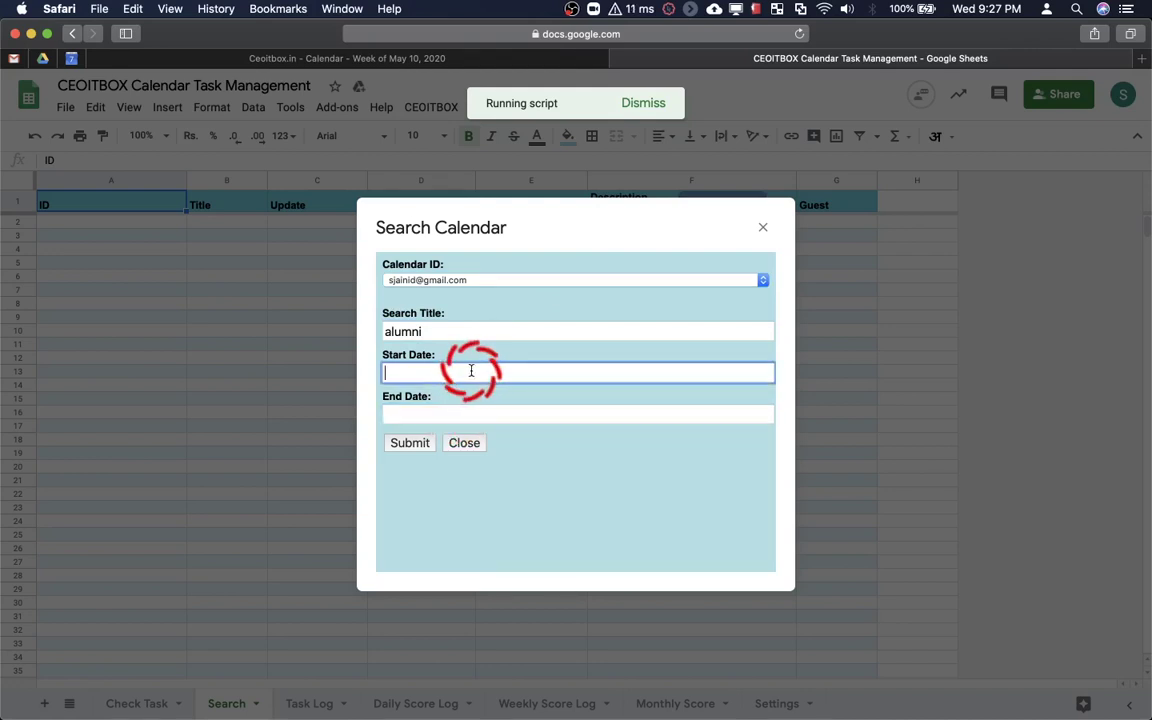
{"action": "left_click", "coordinate": [717, 104]}
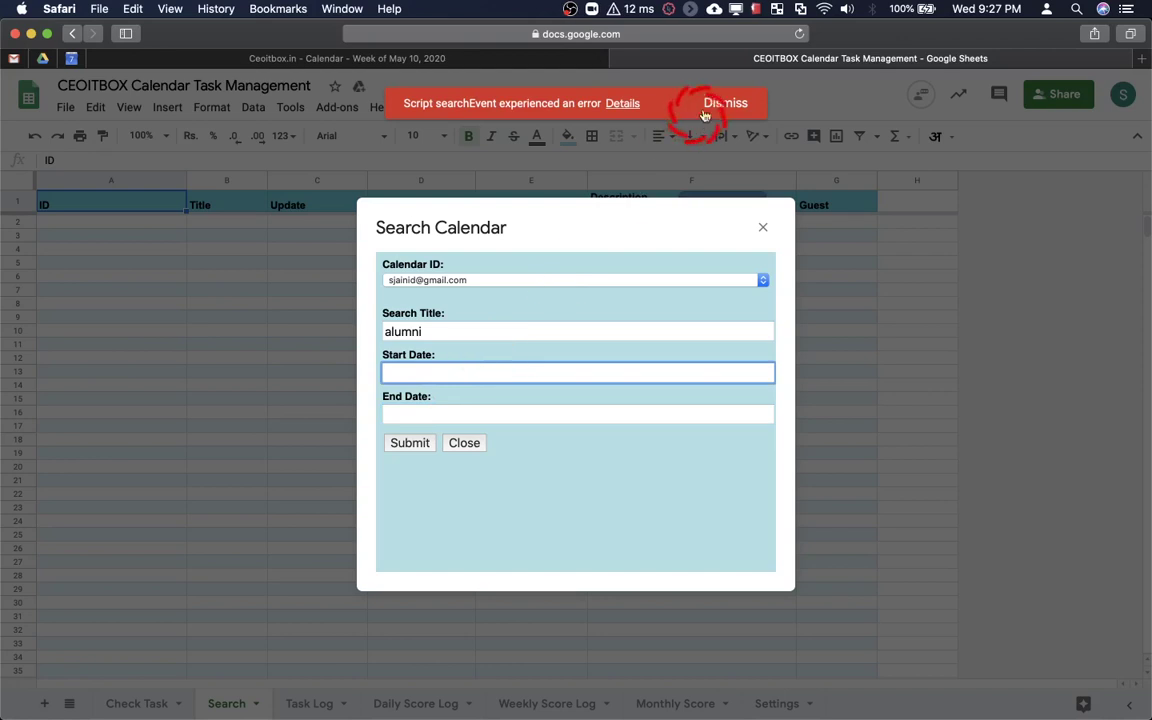
{"action": "left_click", "coordinate": [476, 372]}
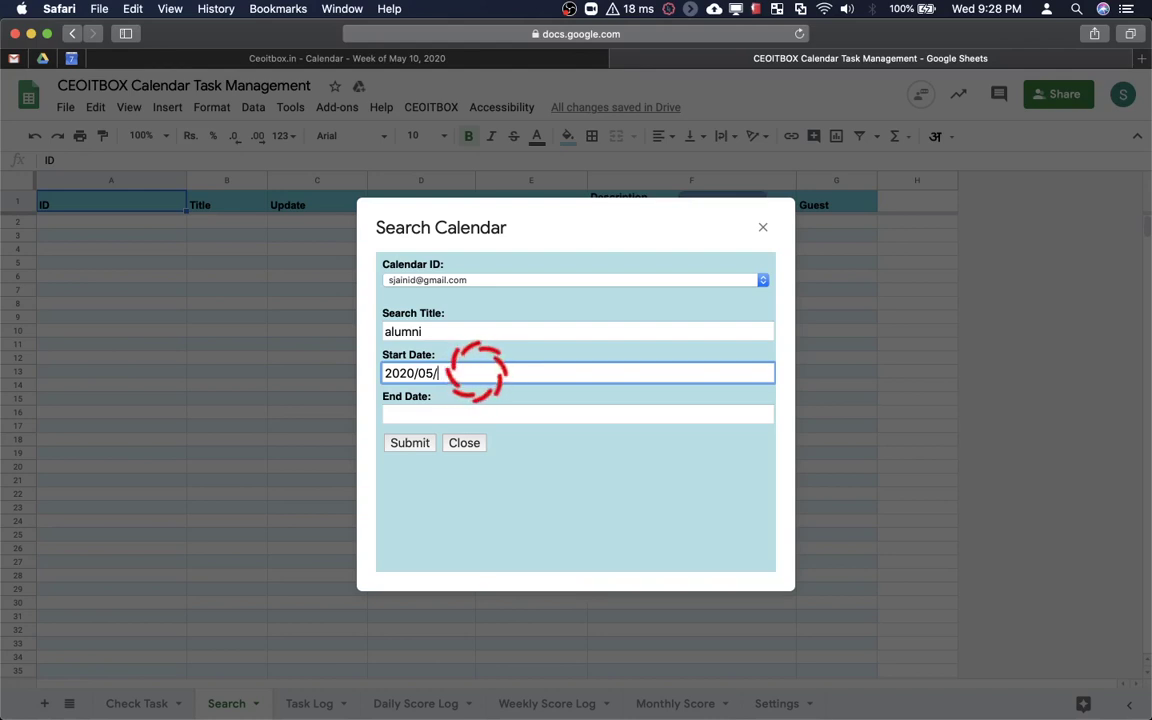
{"action": "key", "text": "Tab"}
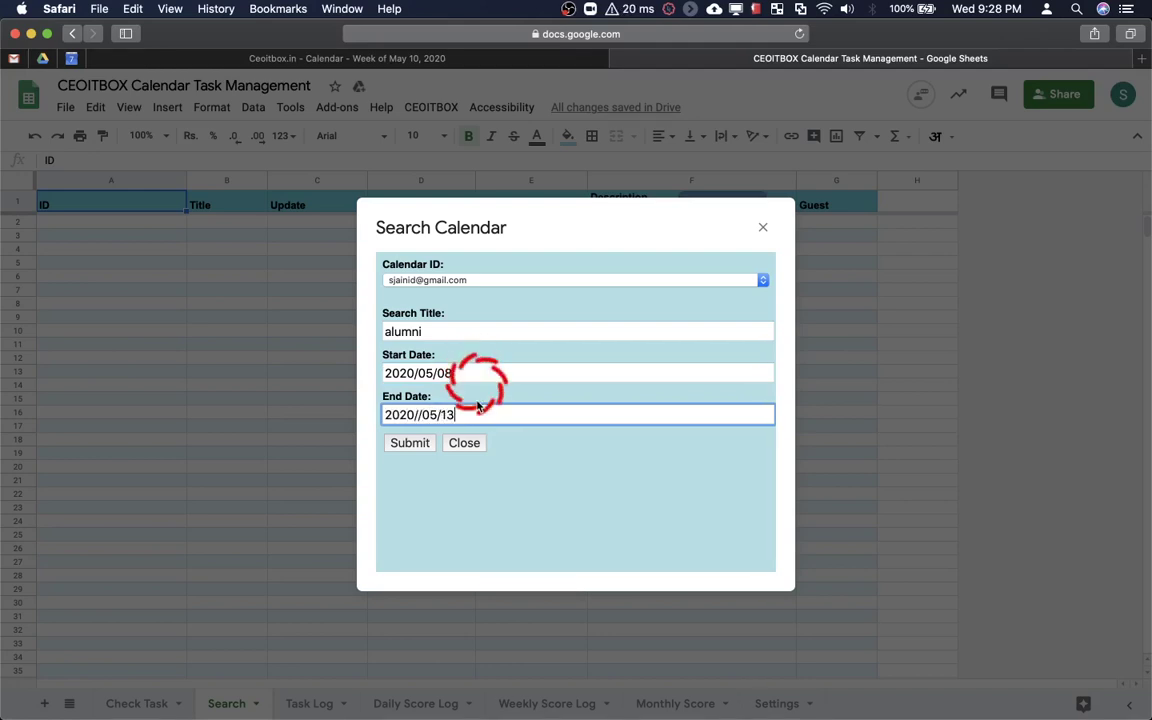
{"action": "left_click", "coordinate": [418, 442]}
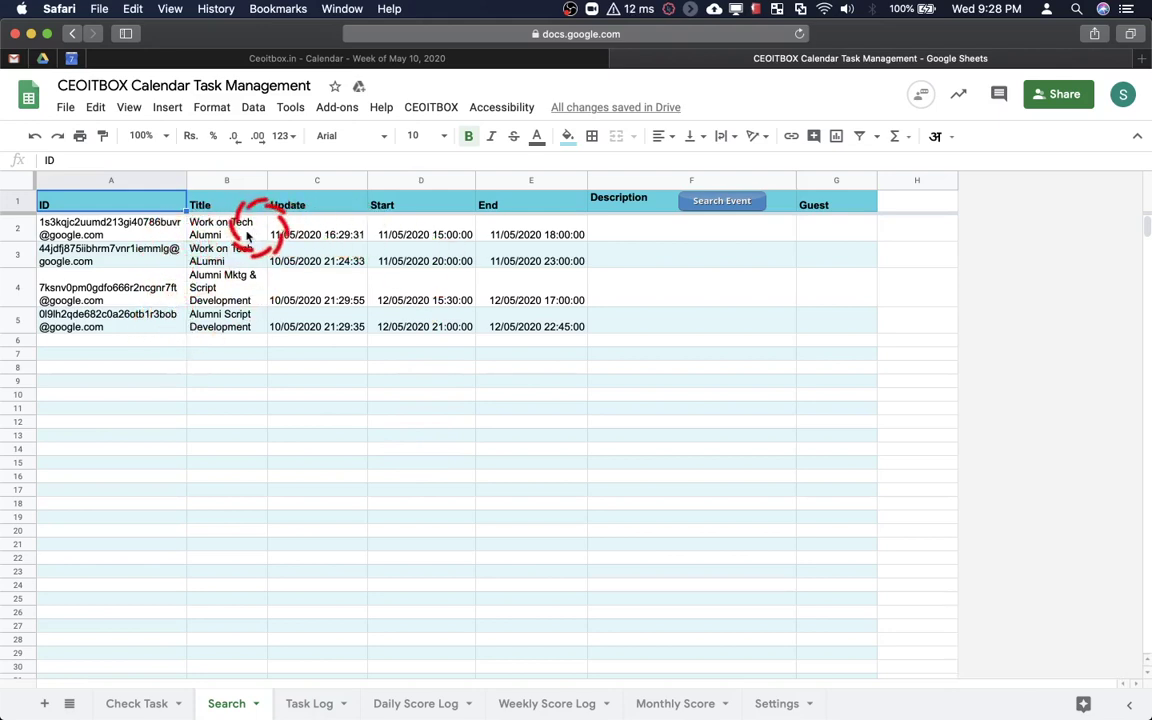
Widen column B so the four alumni event titles wrap onto fewer lines
{"action": "left_click_drag", "start_coordinate": [267, 183], "coordinate": [303, 183]}
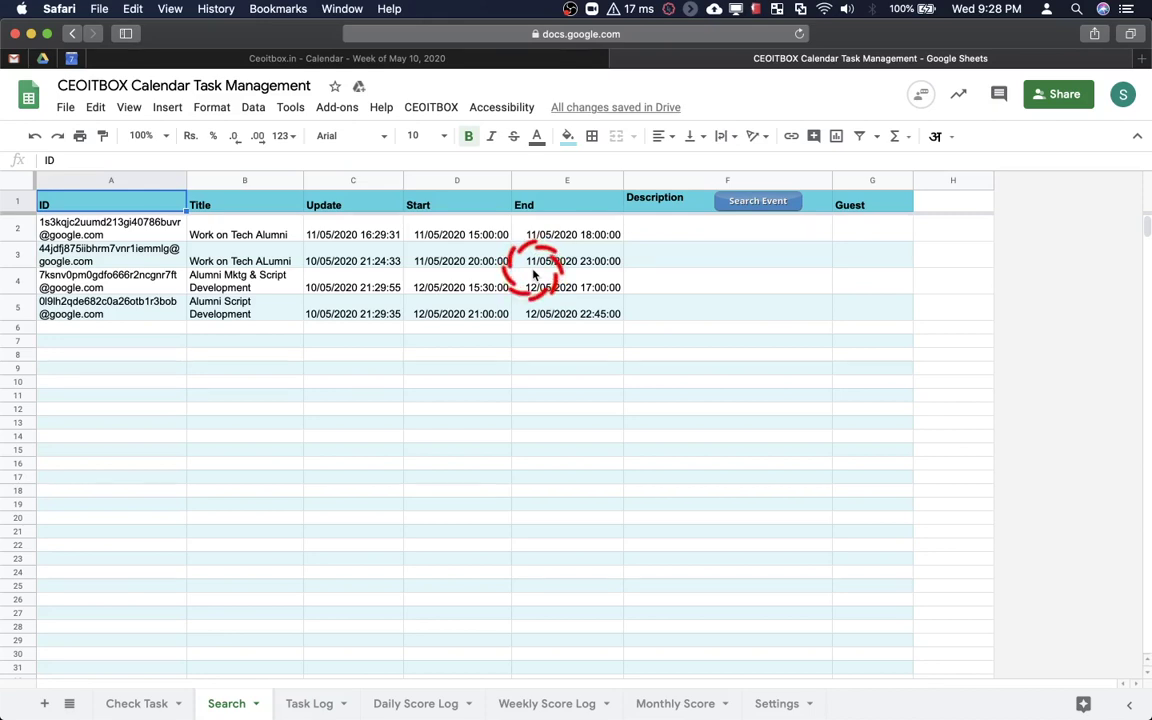
Choose Help/Support from the CEOITBOX menu's Calendar Events and Triggers submenu
{"action": "left_click", "coordinate": [440, 107]}
{"action": "mouse_move", "coordinate": [471, 162]}
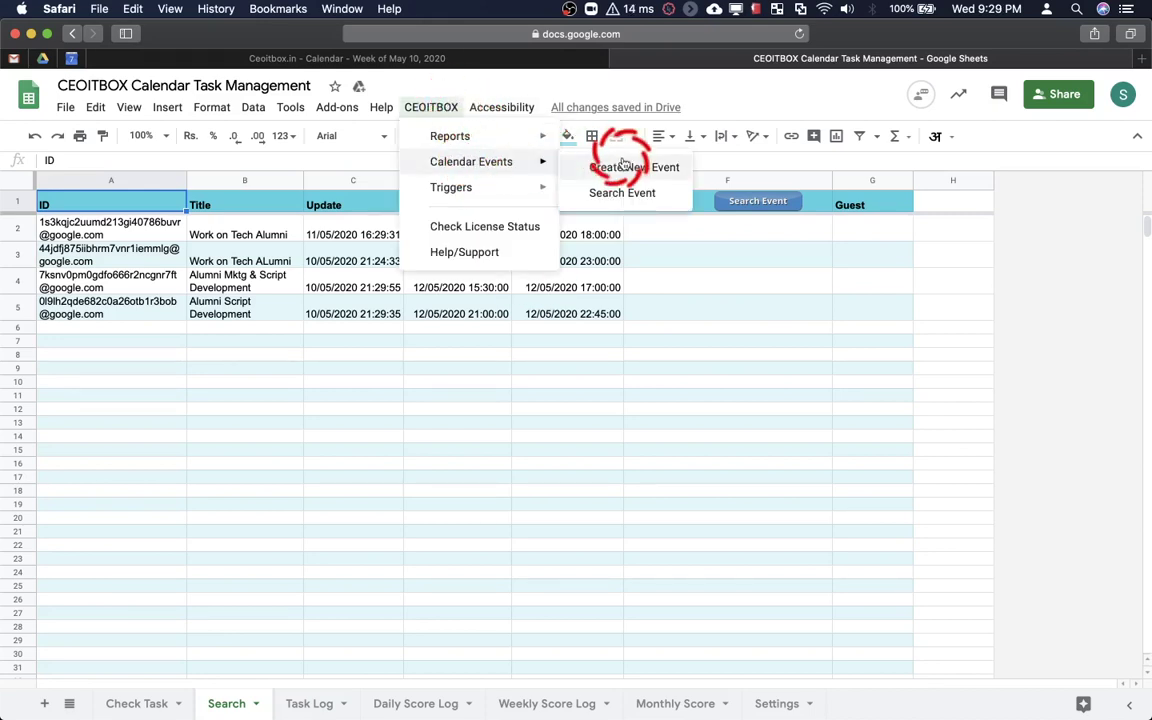
{"action": "mouse_move", "coordinate": [540, 188]}
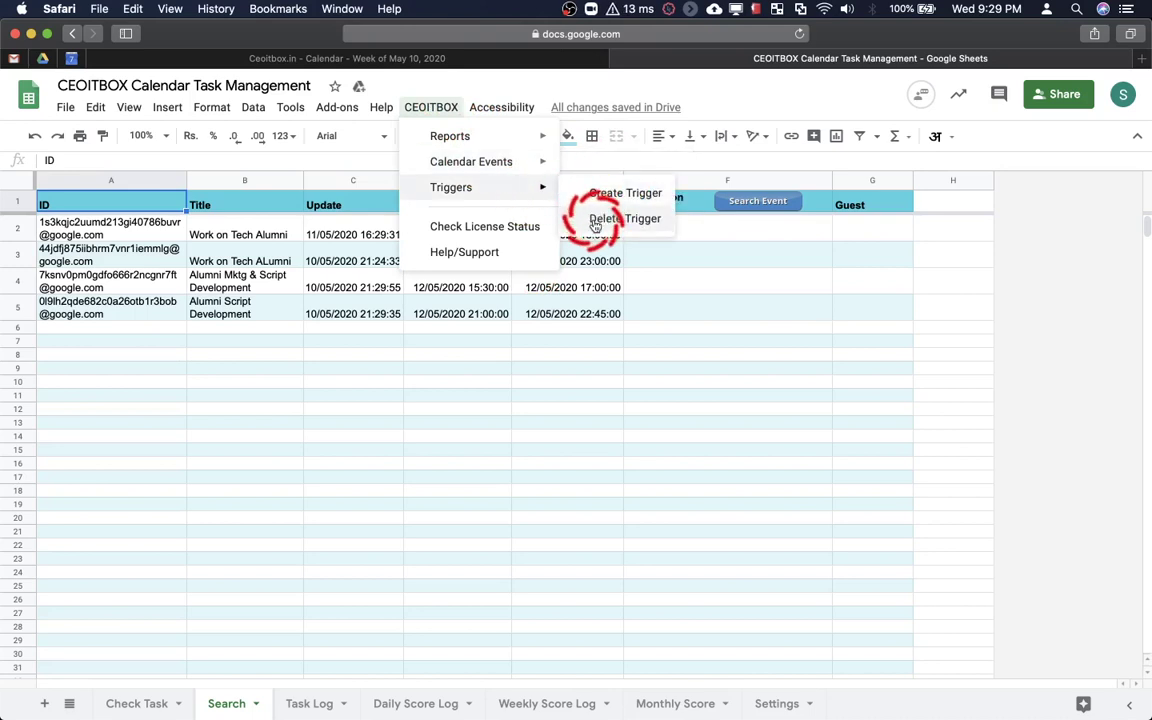
{"action": "left_click", "coordinate": [509, 265]}
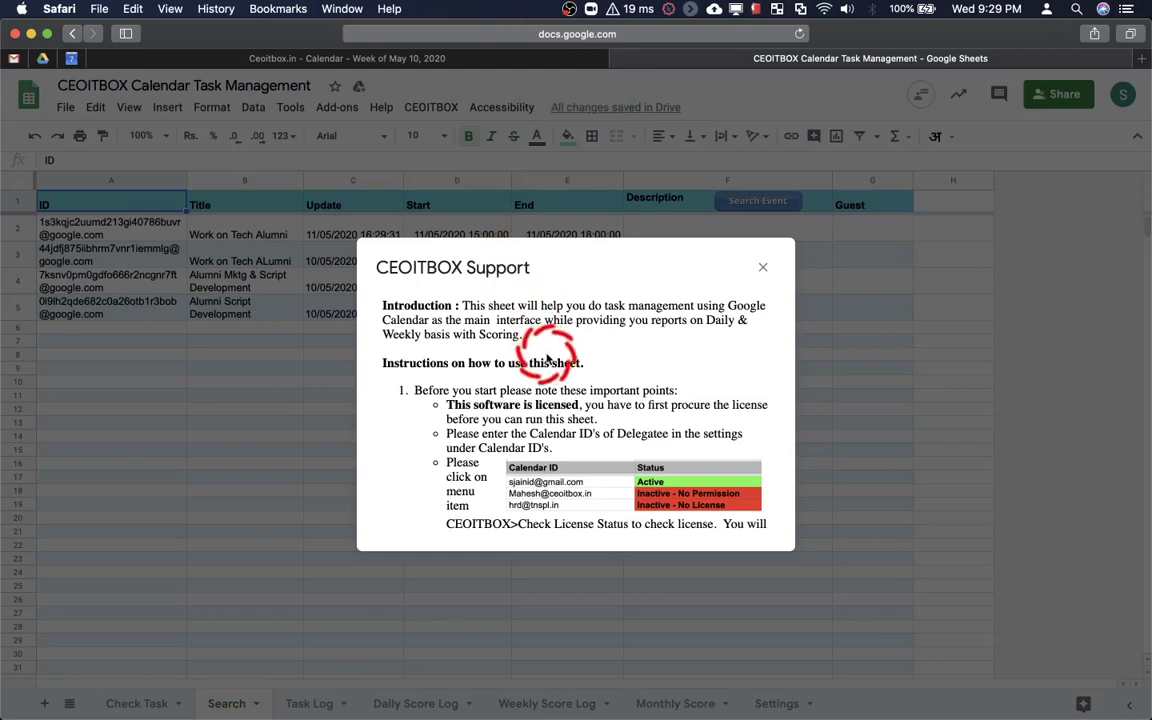
Read through the CEOITBOX Support instructions, then close the dialog to show the four alumni events
{"action": "scroll", "coordinate": [548, 365], "scroll_direction": "down", "scroll_amount": 5}
{"action": "scroll", "coordinate": [548, 358], "scroll_direction": "down", "scroll_amount": 2}
{"action": "scroll", "coordinate": [548, 358], "scroll_direction": "up", "scroll_amount": 5}
{"action": "scroll", "coordinate": [548, 360], "scroll_direction": "down", "scroll_amount": 5}
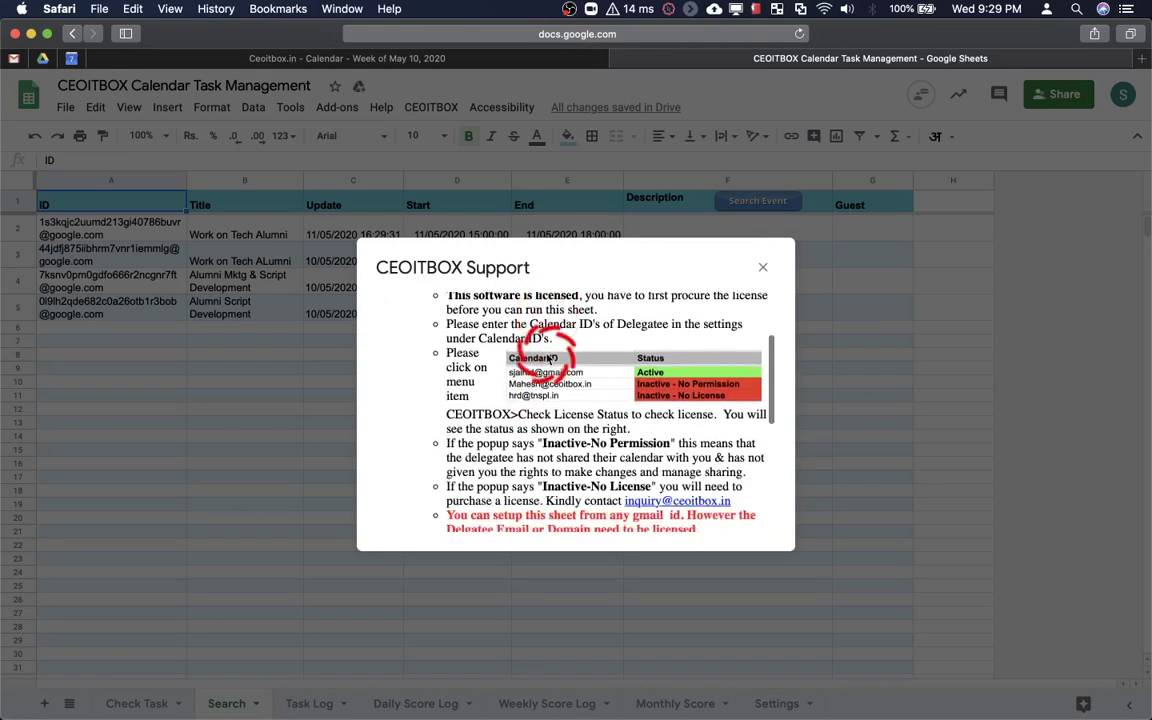
{"action": "scroll", "coordinate": [548, 360], "scroll_direction": "down", "scroll_amount": 4}
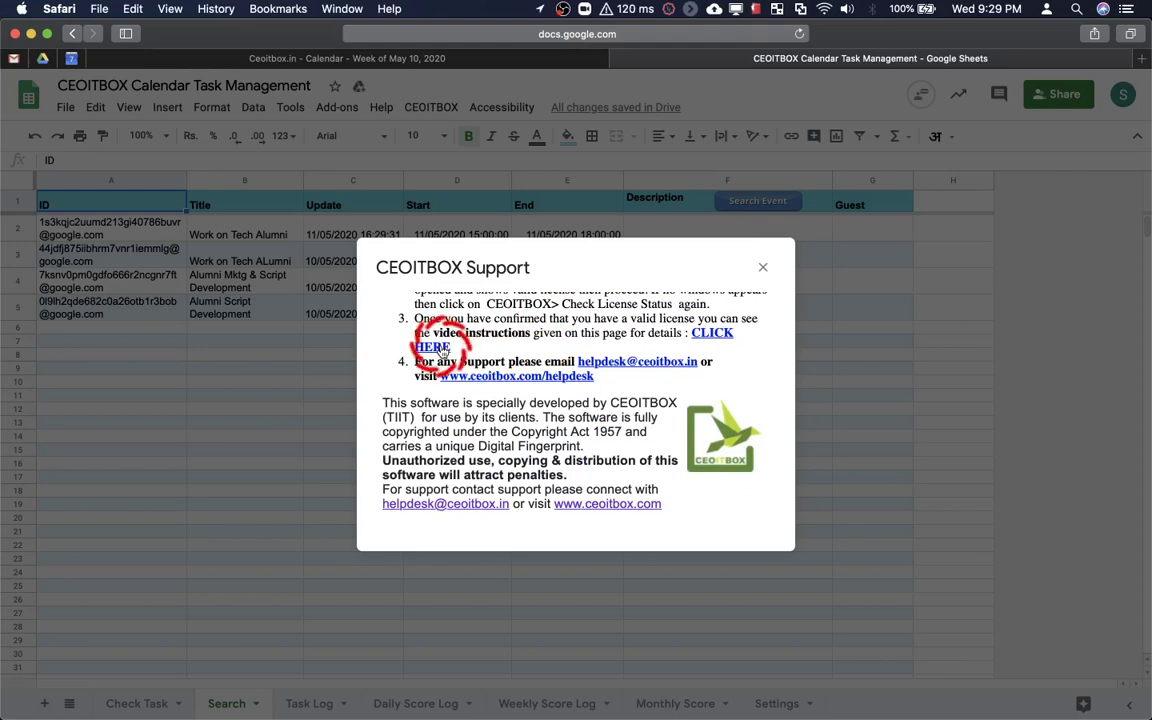
{"action": "scroll", "coordinate": [540, 358], "scroll_direction": "up", "scroll_amount": 5}
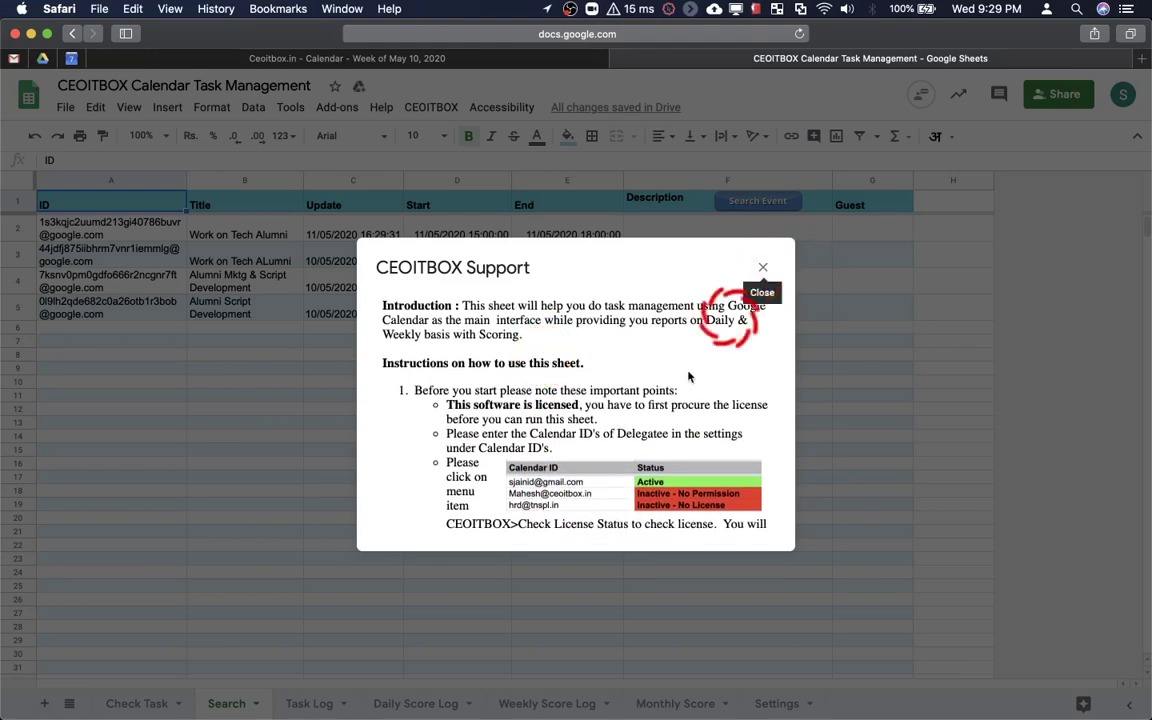
{"action": "scroll", "coordinate": [643, 422], "scroll_direction": "down", "scroll_amount": 2}
{"action": "scroll", "coordinate": [643, 422], "scroll_direction": "down", "scroll_amount": 10}
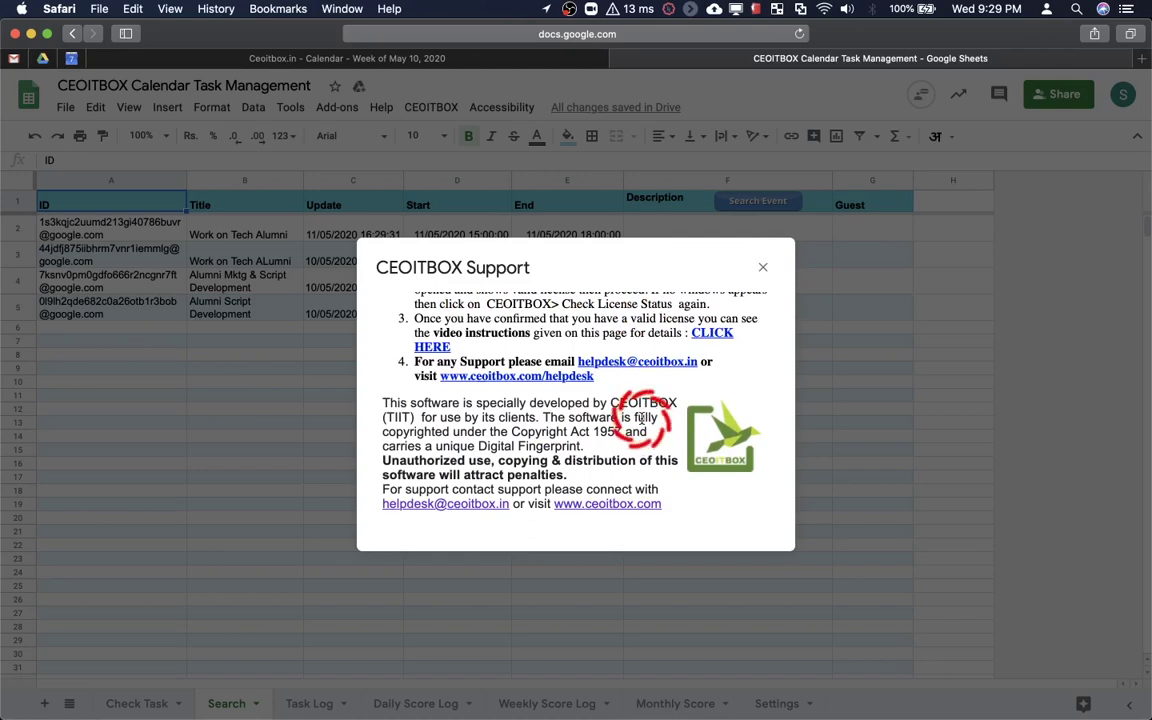
{"action": "scroll", "coordinate": [643, 422], "scroll_direction": "up", "scroll_amount": 10}
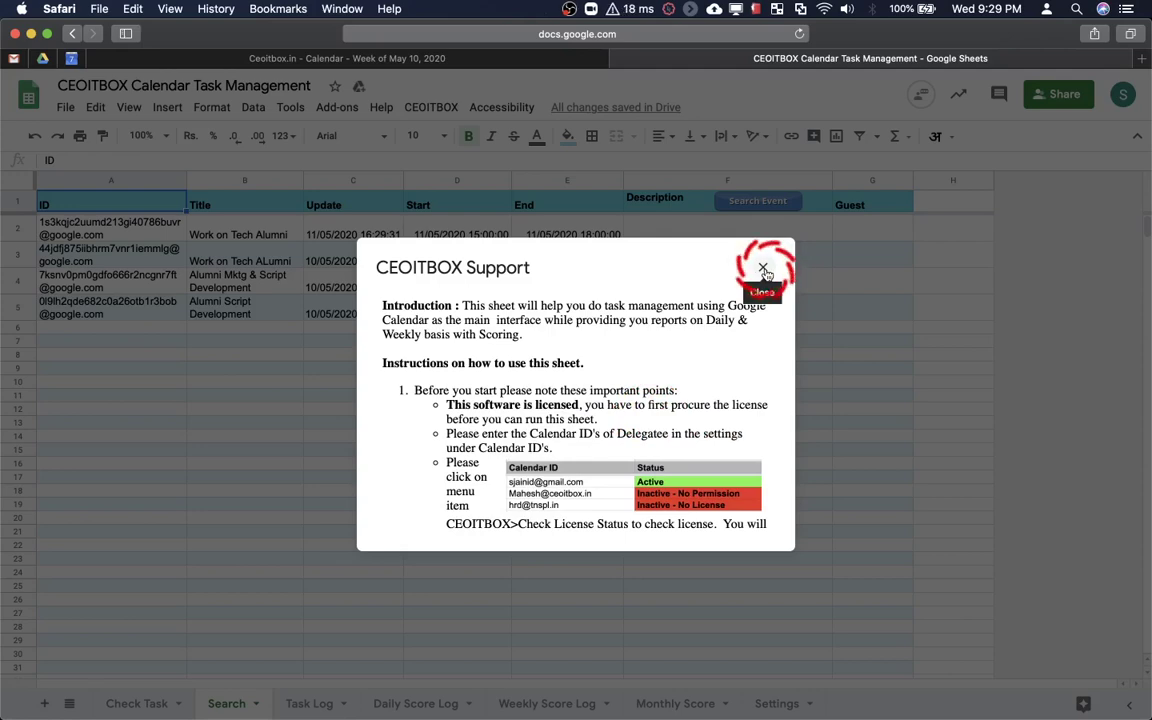
{"action": "left_click", "coordinate": [763, 271]}
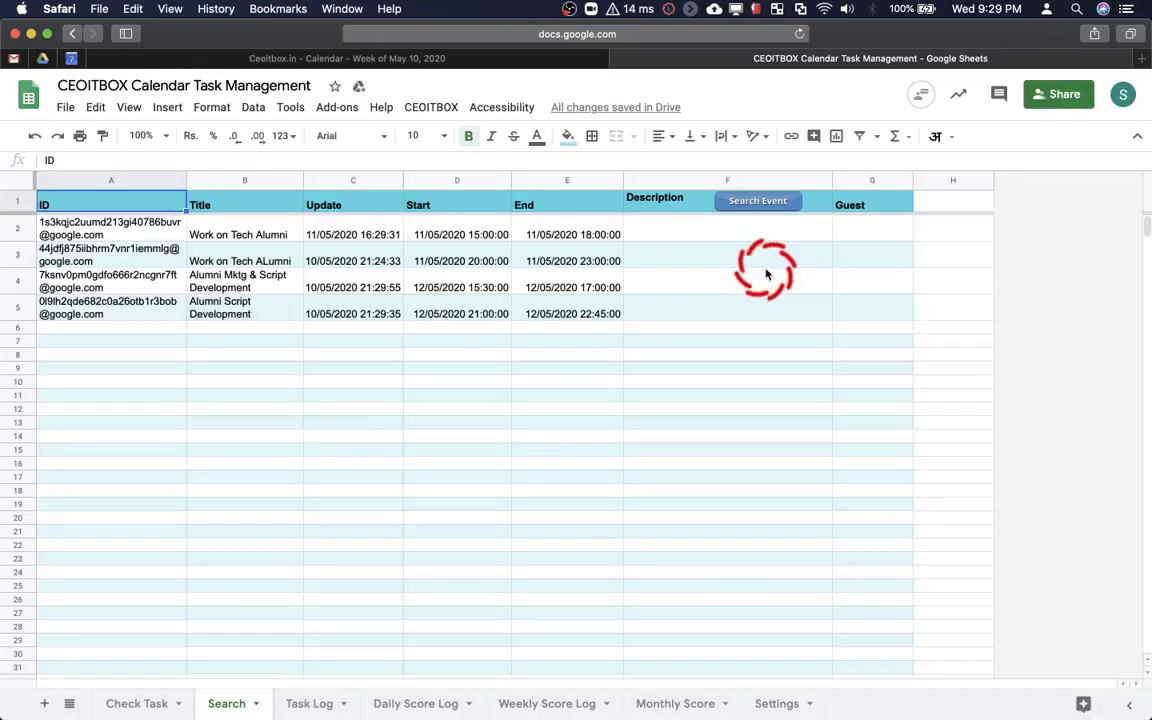